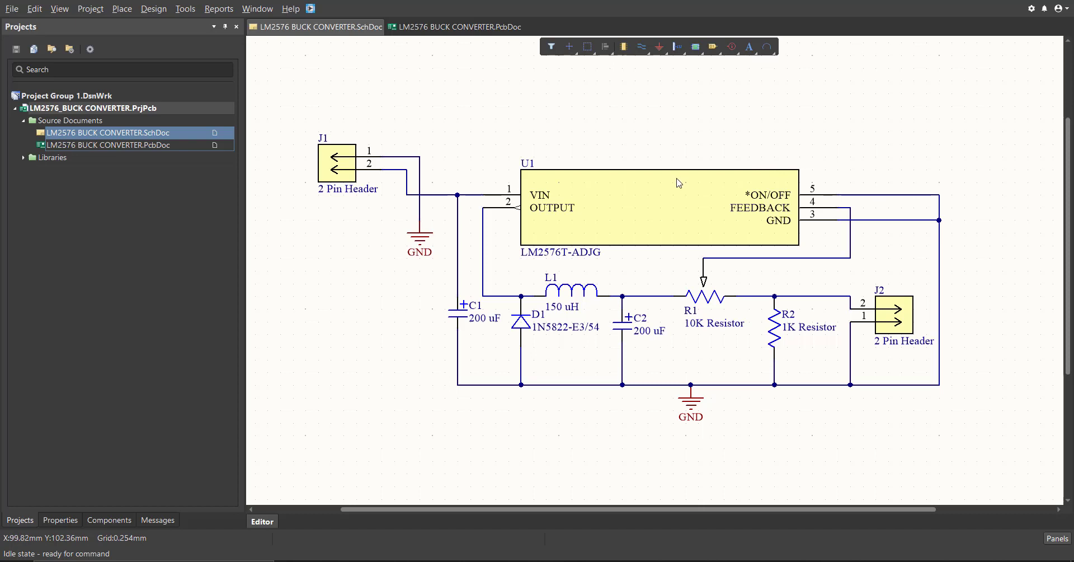
Step: Open the LM2576 BUCK CONVERTER PCB document and rotate the 3D board to inspect it
{"action": "left_click", "coordinate": [454, 27]}
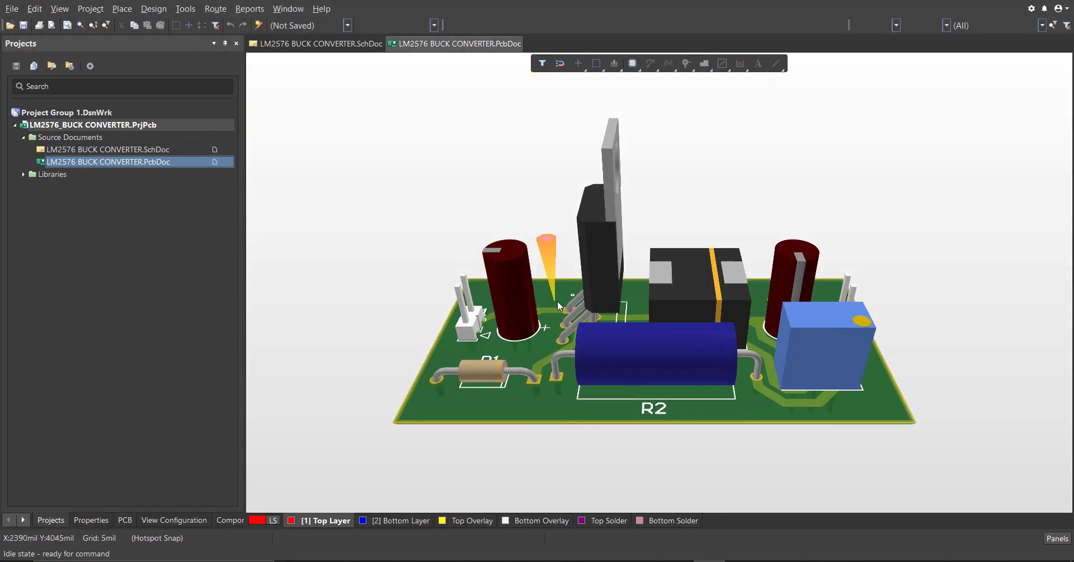
{"action": "right_click_drag", "start_coordinate": [602, 293], "coordinate": [661, 313], "text": "shift"}
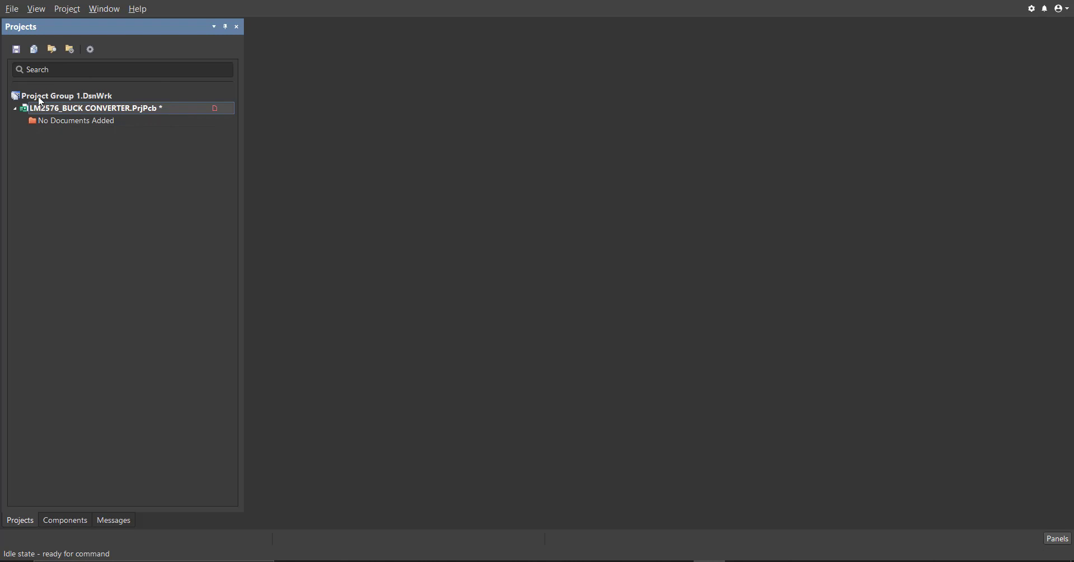
Step: Open the dialog for creating a new project
{"action": "left_click", "coordinate": [12, 8]}
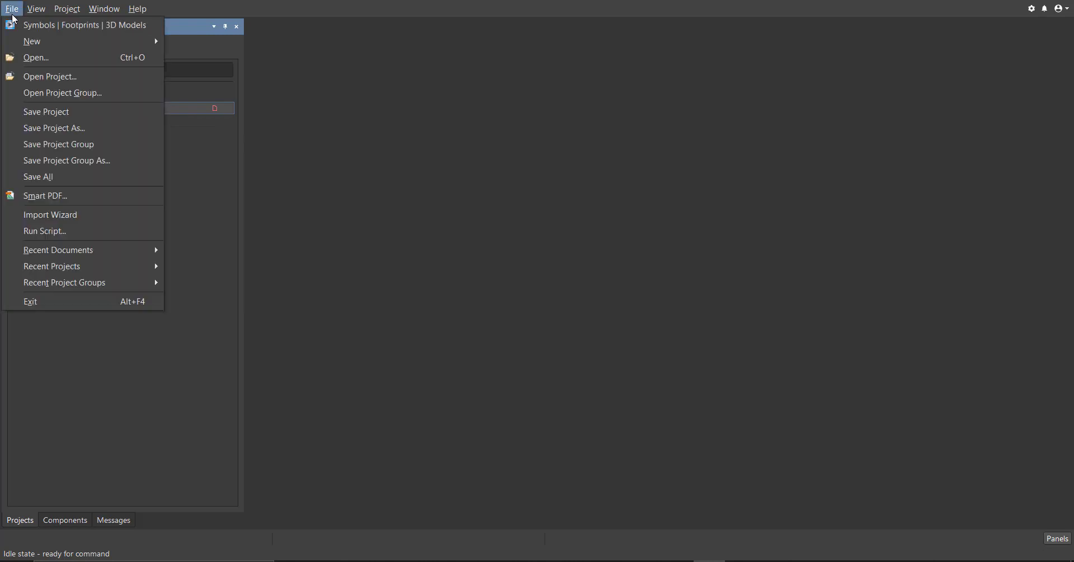
{"action": "mouse_move", "coordinate": [160, 42]}
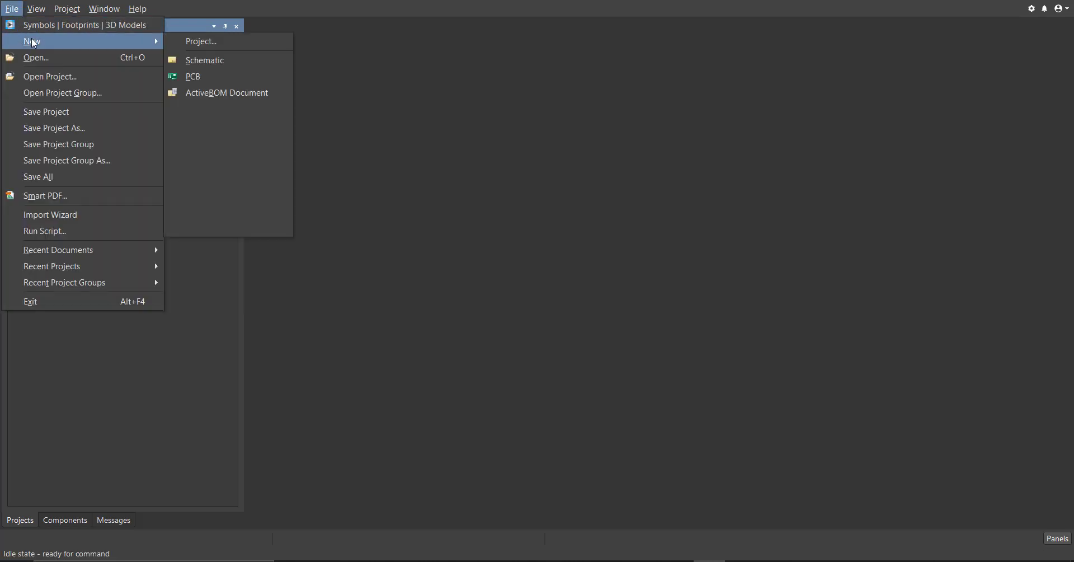
{"action": "left_click", "coordinate": [237, 43]}
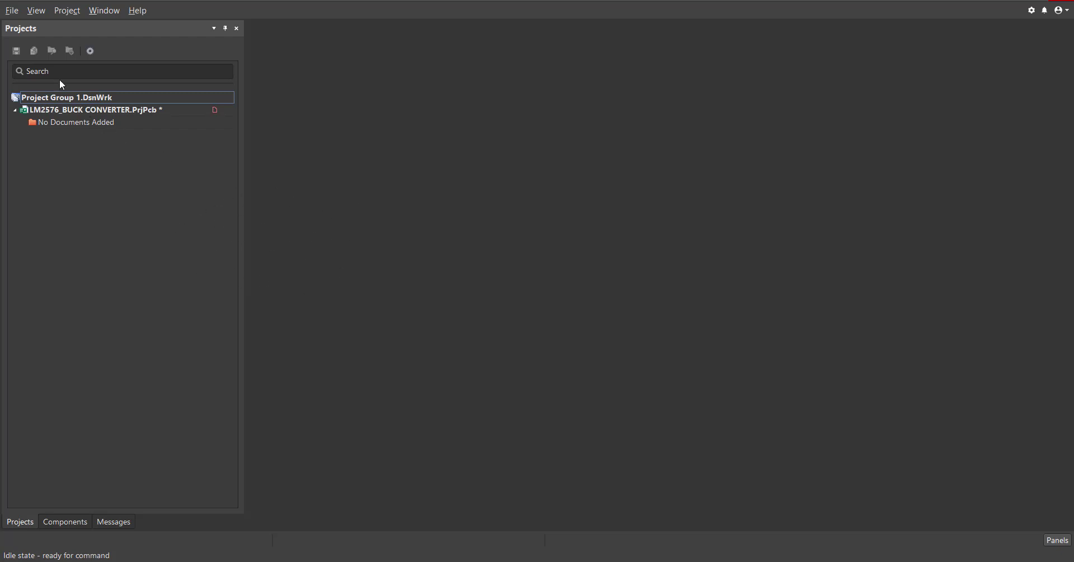
Step: Create a new schematic library
{"action": "left_click", "coordinate": [12, 10]}
{"action": "mouse_move", "coordinate": [42, 44]}
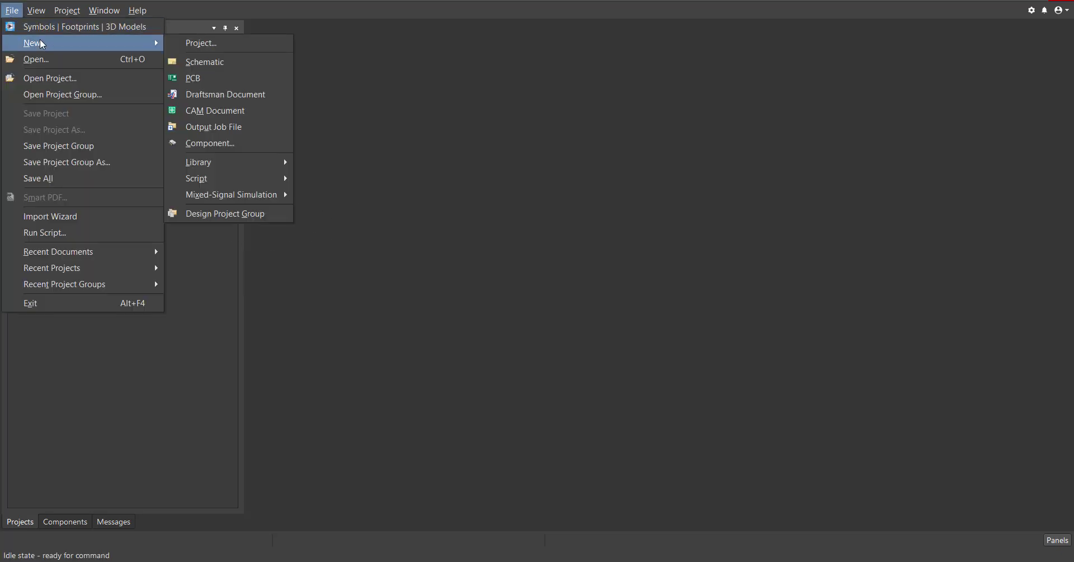
{"action": "mouse_move", "coordinate": [233, 162]}
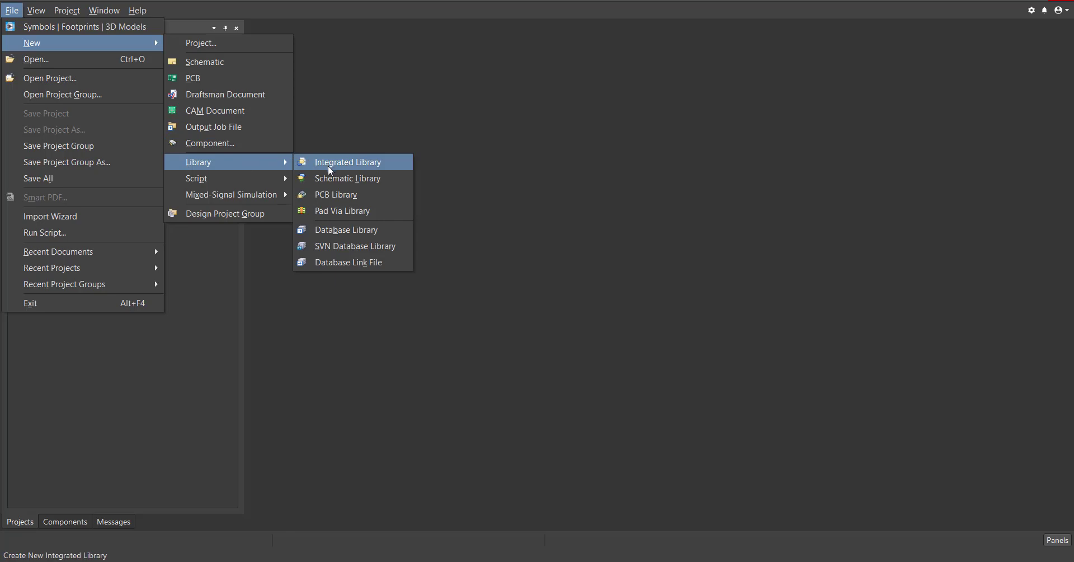
{"action": "left_click", "coordinate": [396, 182]}
Step: Place a 300 mil pin rotated 180 degrees along the horizontal axis, with its outer end at the origin
{"action": "scroll", "coordinate": [358, 117], "scroll_direction": "down", "scroll_amount": 2, "text": "ctrl"}
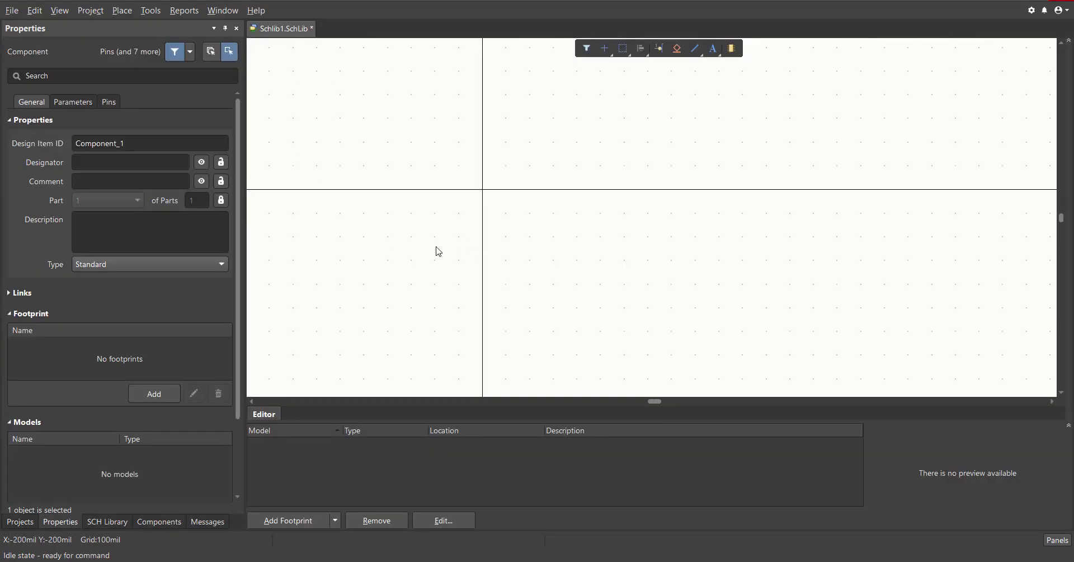
{"action": "right_click_drag", "start_coordinate": [480, 232], "coordinate": [468, 212]}
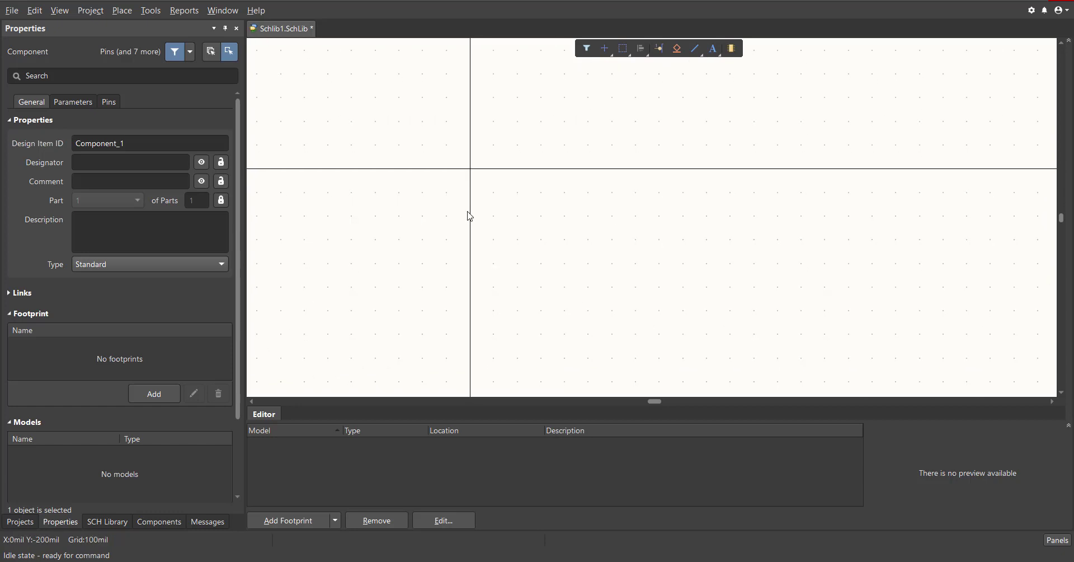
{"action": "scroll", "coordinate": [467, 194], "scroll_direction": "up", "scroll_amount": 2, "text": "ctrl"}
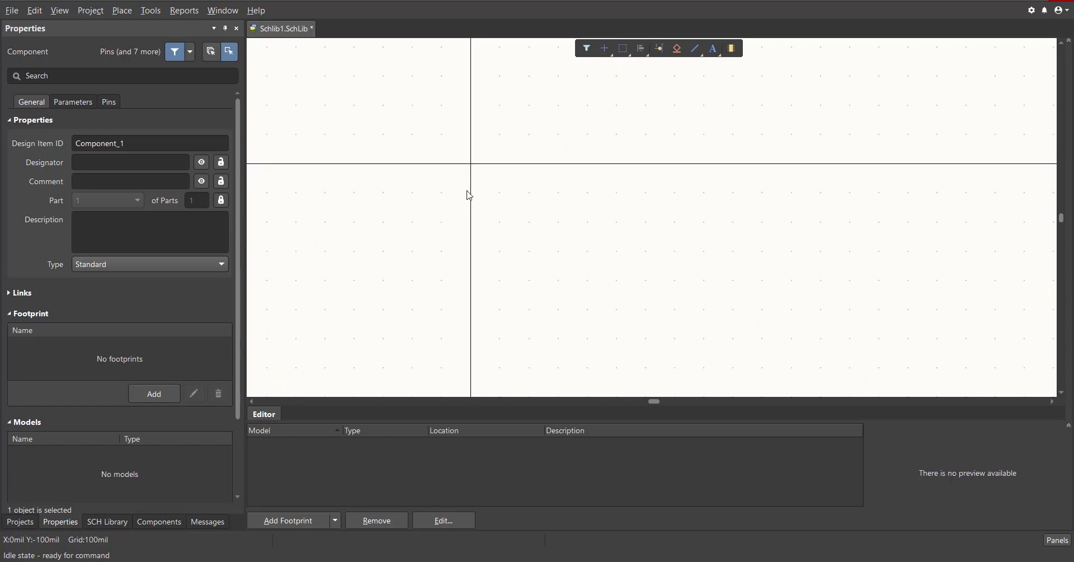
{"action": "left_click", "coordinate": [122, 10]}
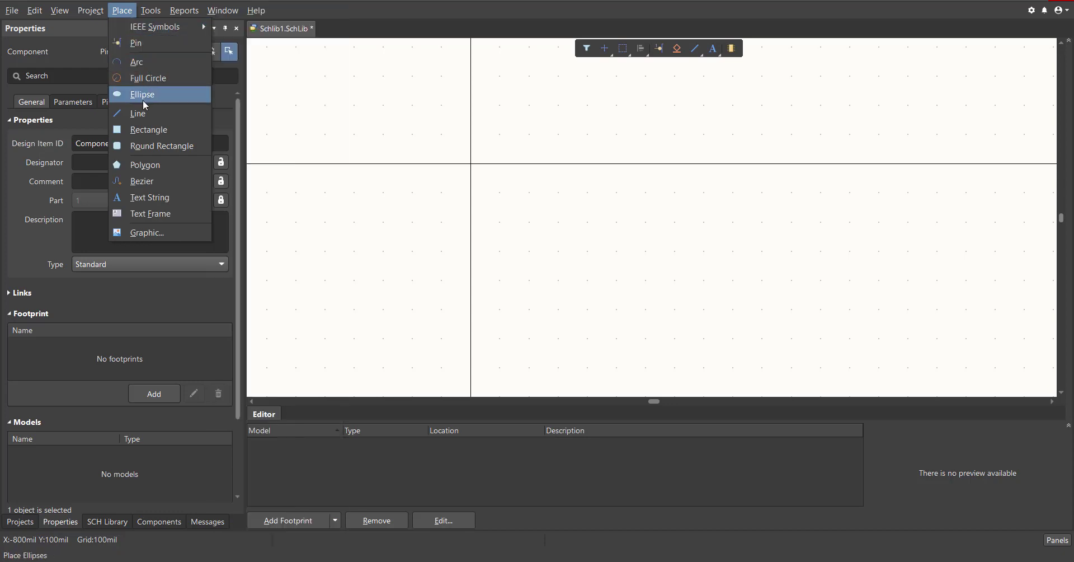
{"action": "left_click", "coordinate": [136, 42]}
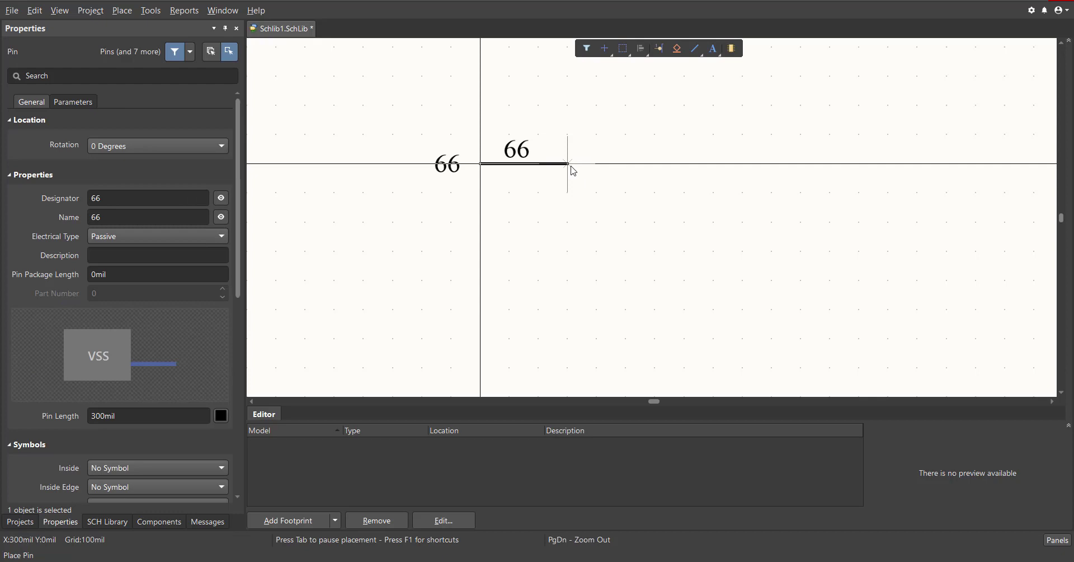
{"action": "key", "text": "space"}
{"action": "key", "text": "space"}
{"action": "key", "text": "Page_Up"}
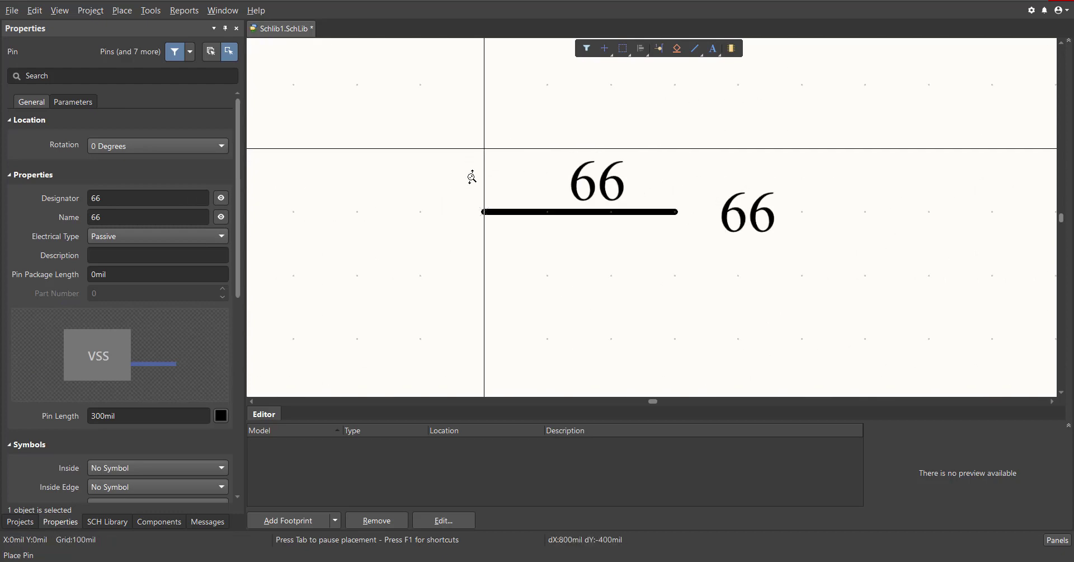
{"action": "middle_click_drag", "start_coordinate": [471, 177], "coordinate": [486, 163]}
{"action": "left_click", "coordinate": [488, 161]}
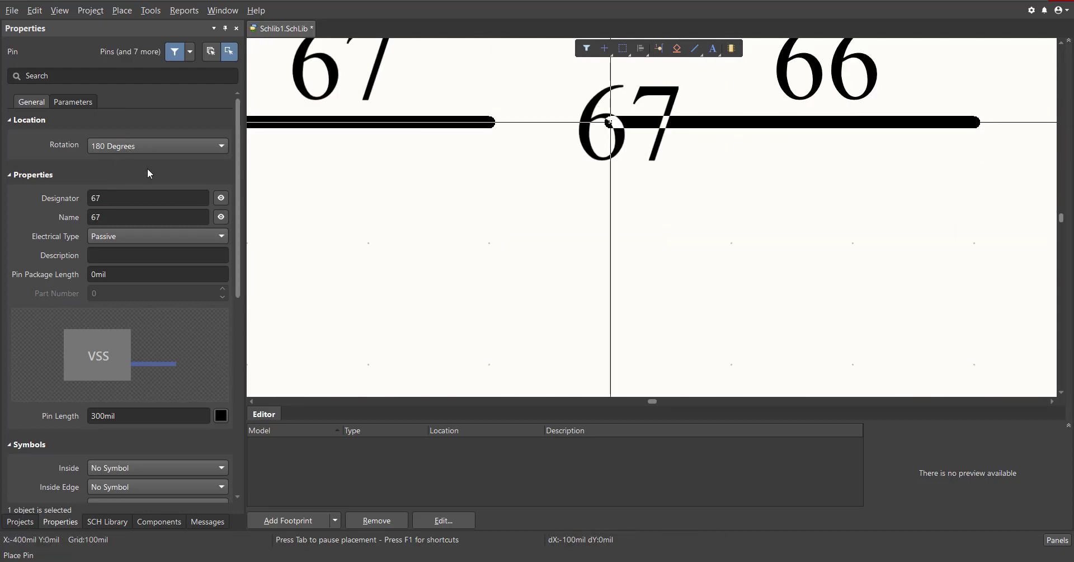
Step: Place a second pin on the horizontal axis at about X 1200 mil and finish pin placement
{"action": "middle_click_drag", "start_coordinate": [406, 164], "coordinate": [407, 170]}
{"action": "middle_click_drag", "start_coordinate": [564, 169], "coordinate": [564, 164]}
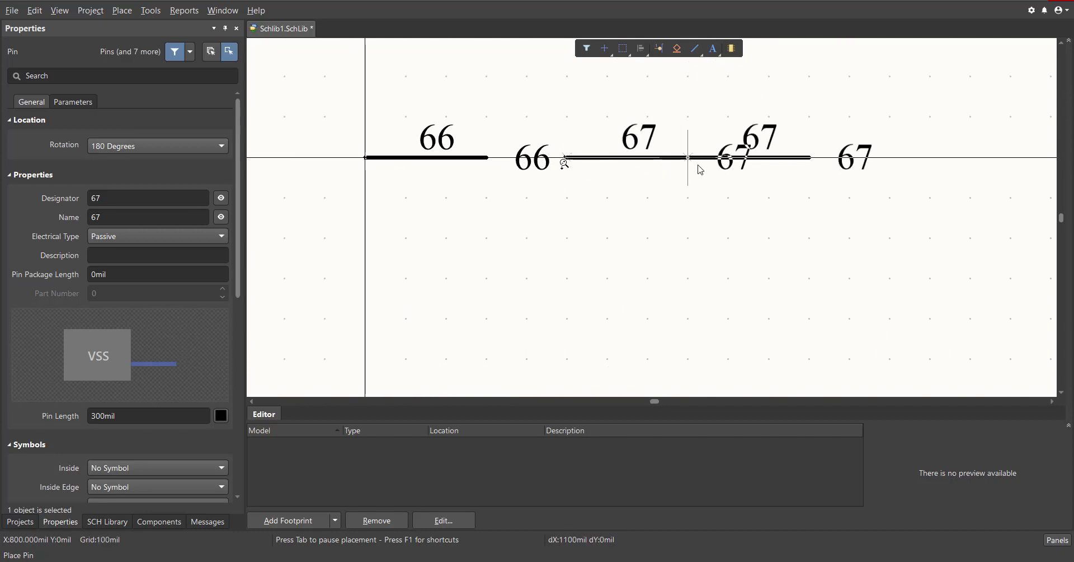
{"action": "left_click", "coordinate": [851, 163]}
{"action": "key", "text": "Escape"}
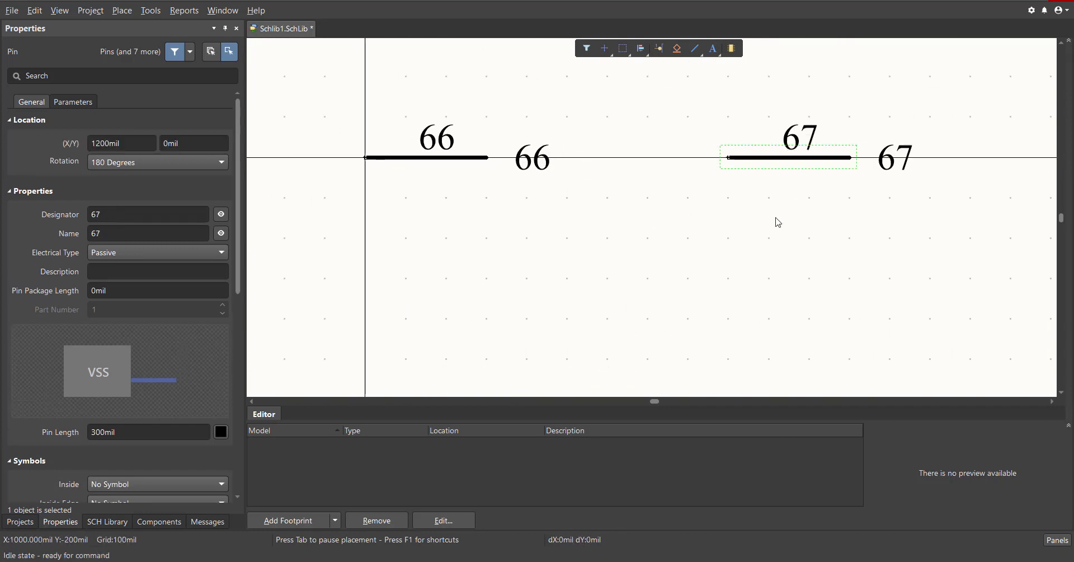
Step: Set both the designator and the name of the pin at the origin to 1
{"action": "left_click", "coordinate": [446, 129], "text": "shift"}
{"action": "left_click", "coordinate": [144, 214]}
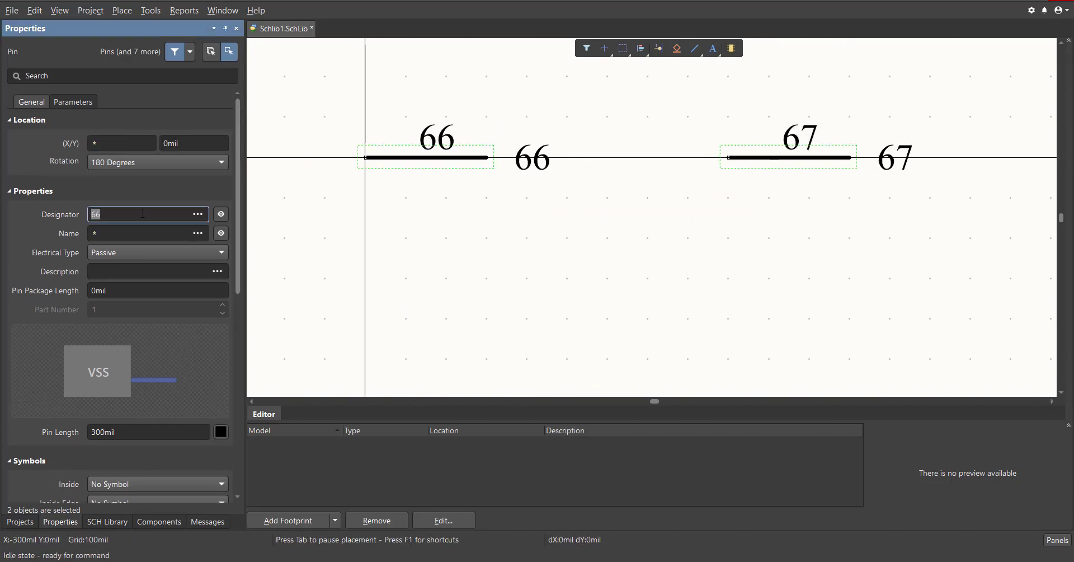
{"action": "left_click_drag", "start_coordinate": [462, 226], "coordinate": [336, 132]}
{"action": "left_click", "coordinate": [134, 217]}
{"action": "type", "text": "1"}
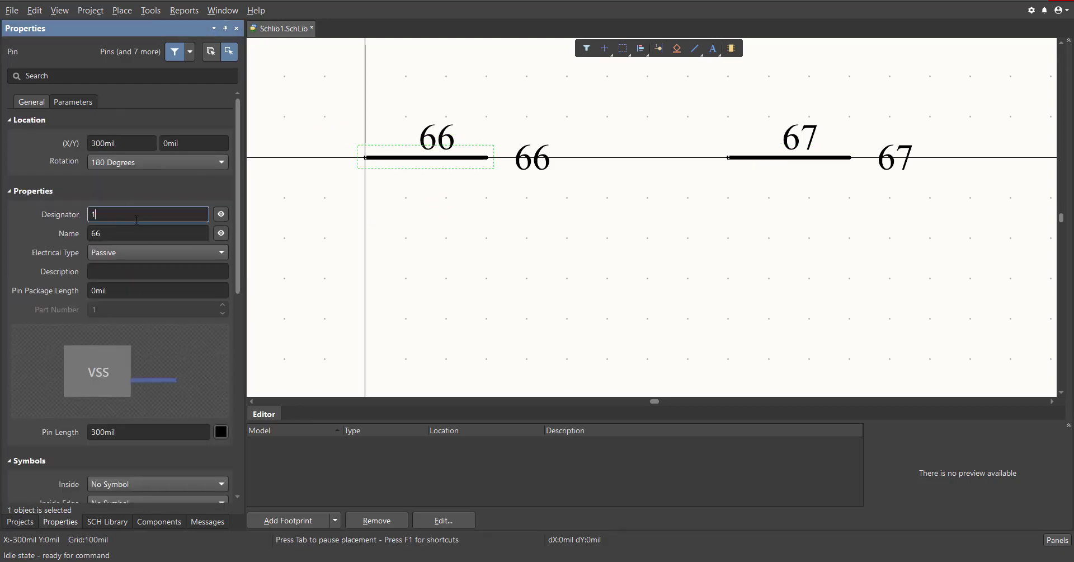
{"action": "left_click", "coordinate": [141, 233]}
{"action": "type", "text": "1"}
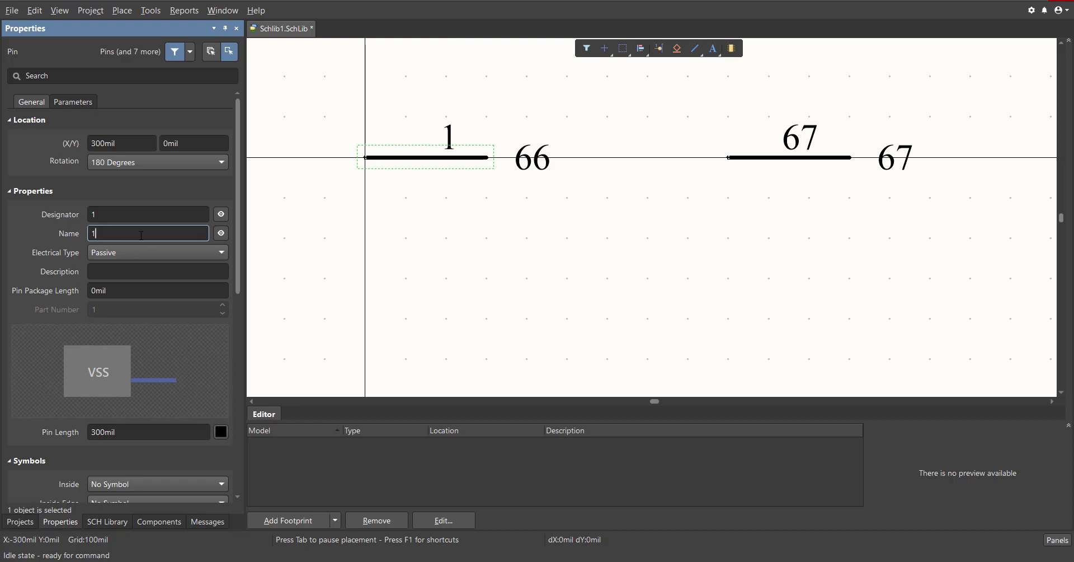
Step: Set both the designator and the name of the second pin to 2
{"action": "left_click_drag", "start_coordinate": [832, 221], "coordinate": [752, 144]}
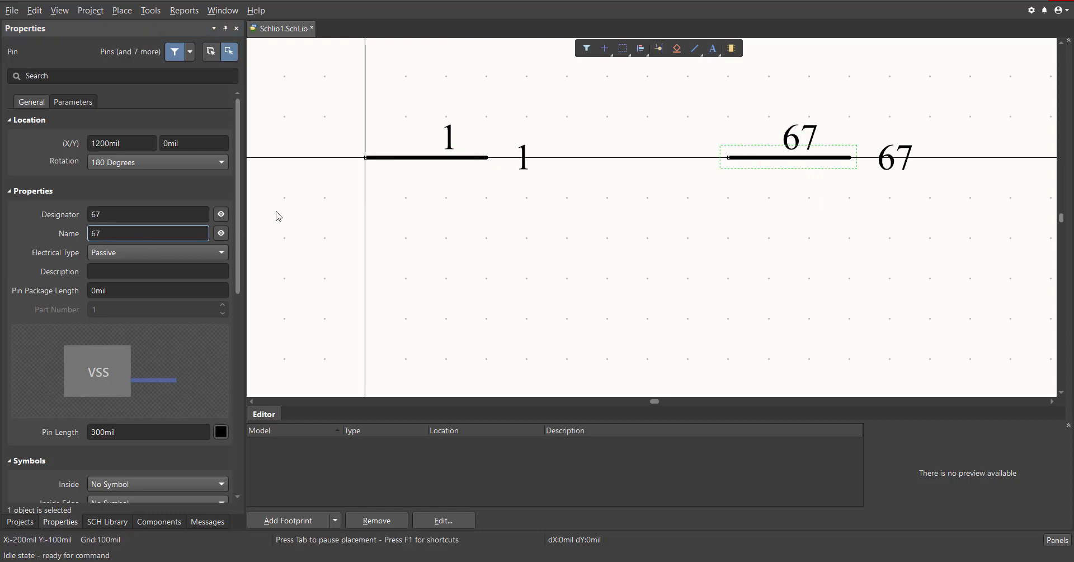
{"action": "left_click", "coordinate": [156, 212]}
{"action": "type", "text": "2"}
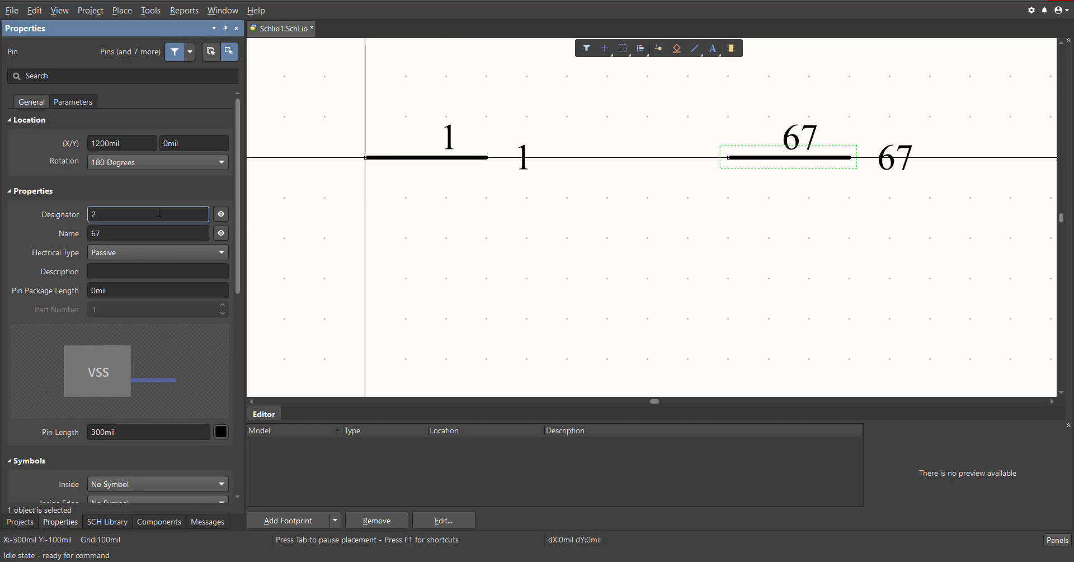
{"action": "left_click", "coordinate": [160, 231]}
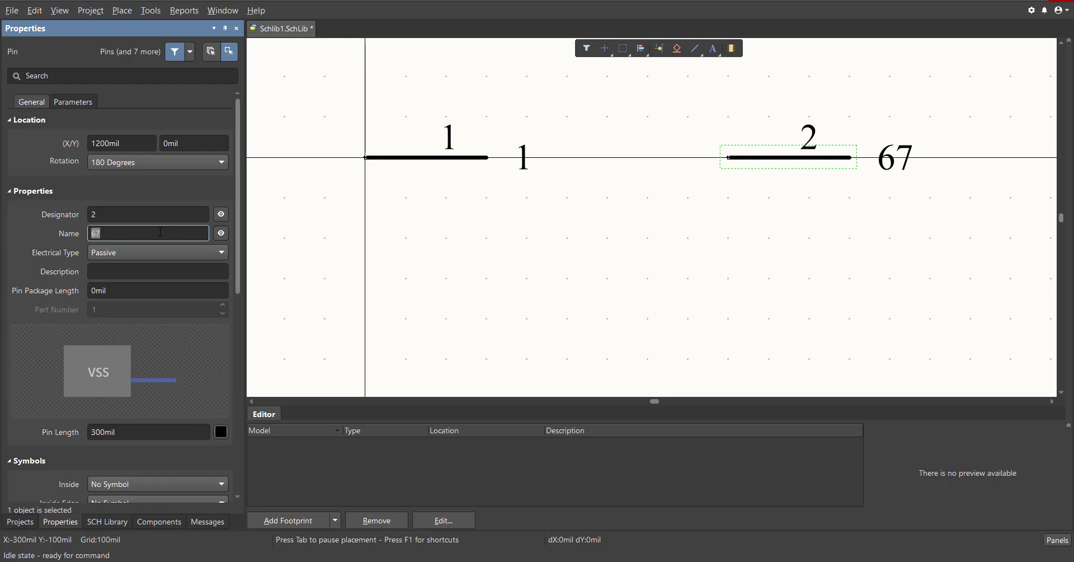
{"action": "type", "text": "2"}
Step: Hide the names of both pins, leaving their designators shown
{"action": "right_click_drag", "start_coordinate": [570, 257], "coordinate": [560, 320]}
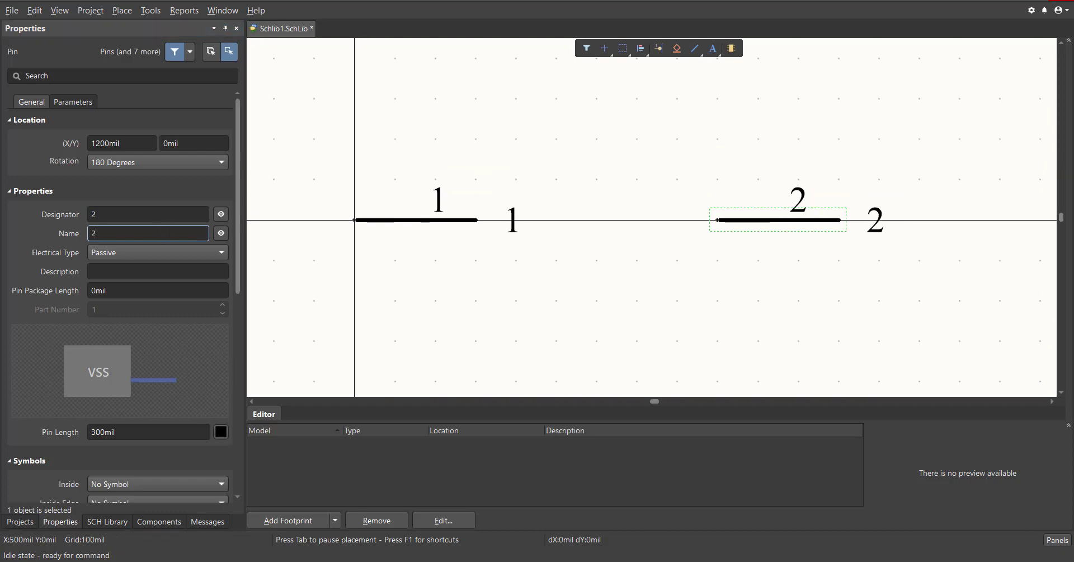
{"action": "scroll", "coordinate": [559, 249], "scroll_direction": "up", "scroll_amount": 2, "text": "ctrl"}
{"action": "left_click_drag", "start_coordinate": [745, 283], "coordinate": [312, 202]}
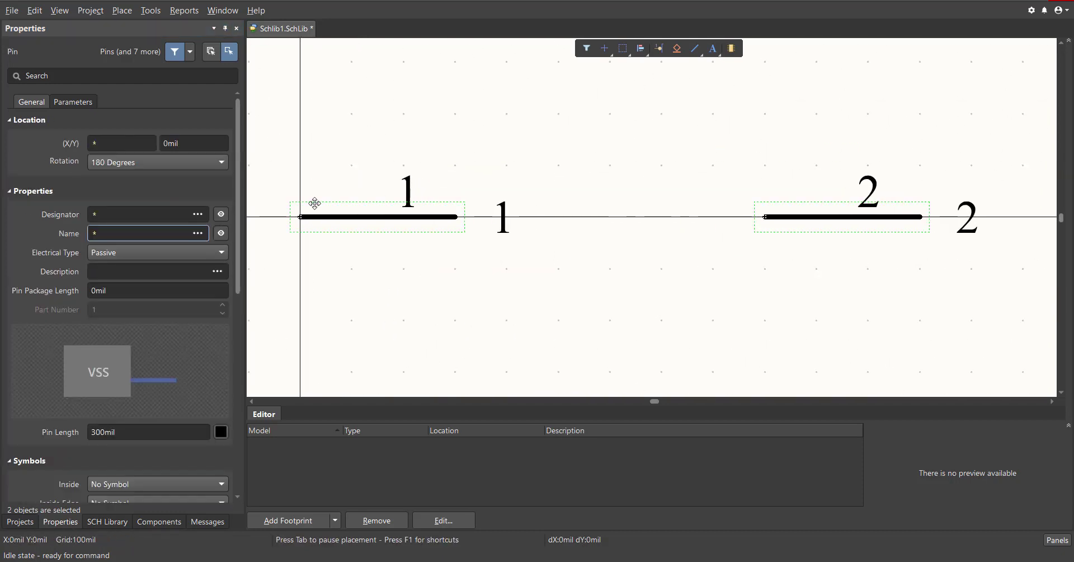
{"action": "left_click", "coordinate": [224, 234]}
Step: Move pin 2 to X 800 mil, Y 0 mil and rotate it to 0 degrees
{"action": "right_click_drag", "start_coordinate": [553, 232], "coordinate": [546, 254]}
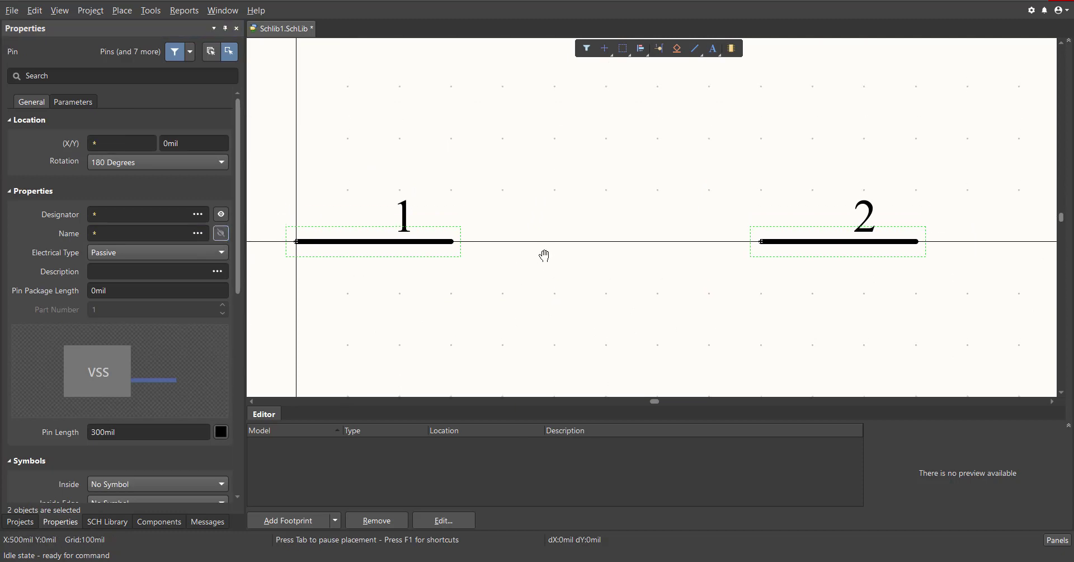
{"action": "scroll", "coordinate": [549, 263], "scroll_direction": "down", "scroll_amount": 1, "text": "ctrl"}
{"action": "left_click_drag", "start_coordinate": [773, 297], "coordinate": [682, 212]}
{"action": "key", "text": "m"}
{"action": "key", "text": "s"}
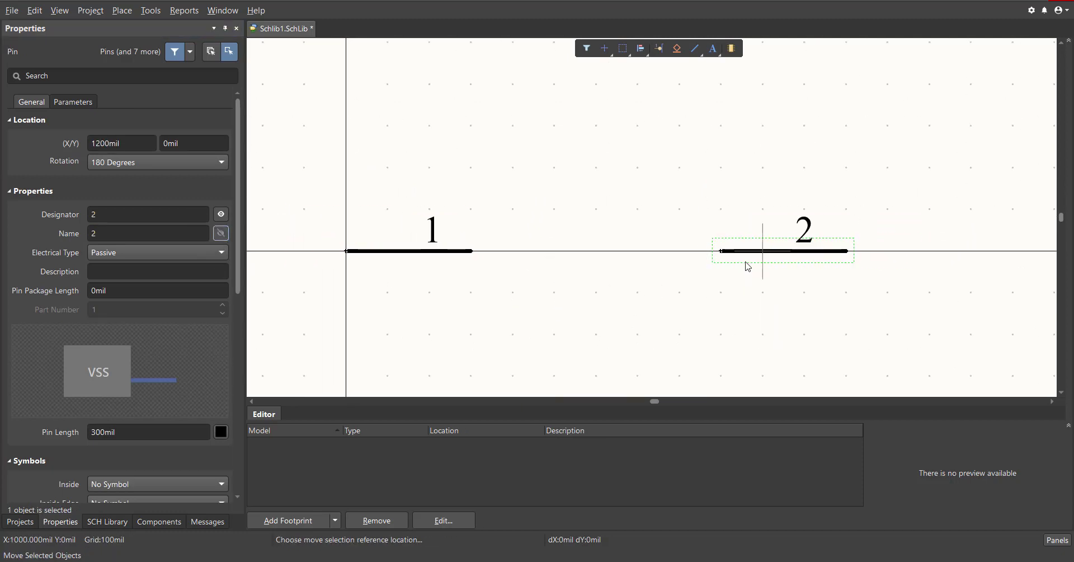
{"action": "left_click", "coordinate": [768, 253]}
{"action": "key", "text": "space"}
{"action": "key", "text": "space"}
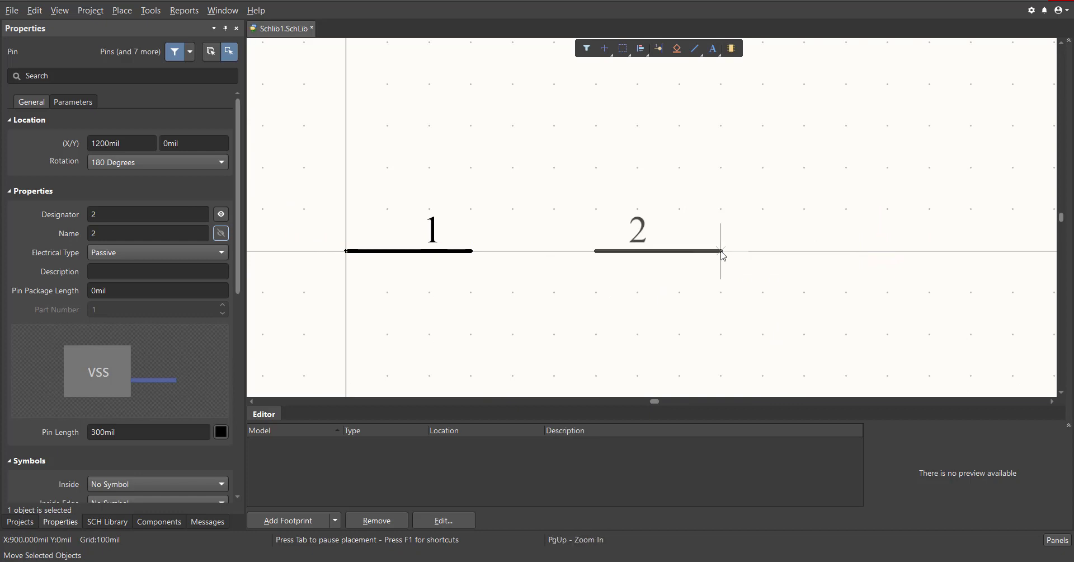
{"action": "left_click", "coordinate": [806, 255]}
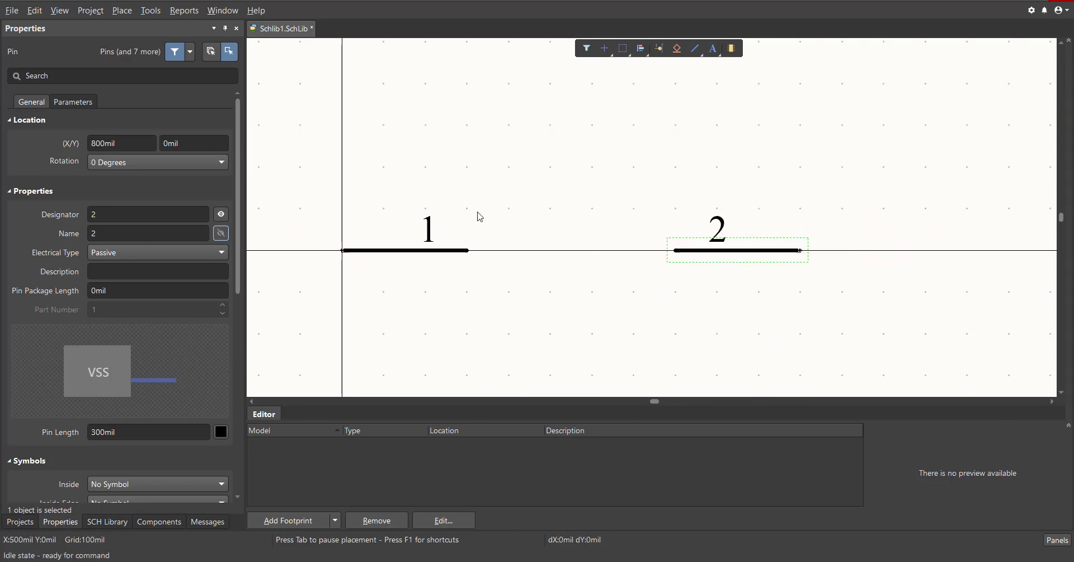
Step: Start a vertical line about 300 mil above pin 1's inner end, running down to about 200 mil below it
{"action": "scroll", "coordinate": [402, 163], "scroll_direction": "down", "scroll_amount": 1}
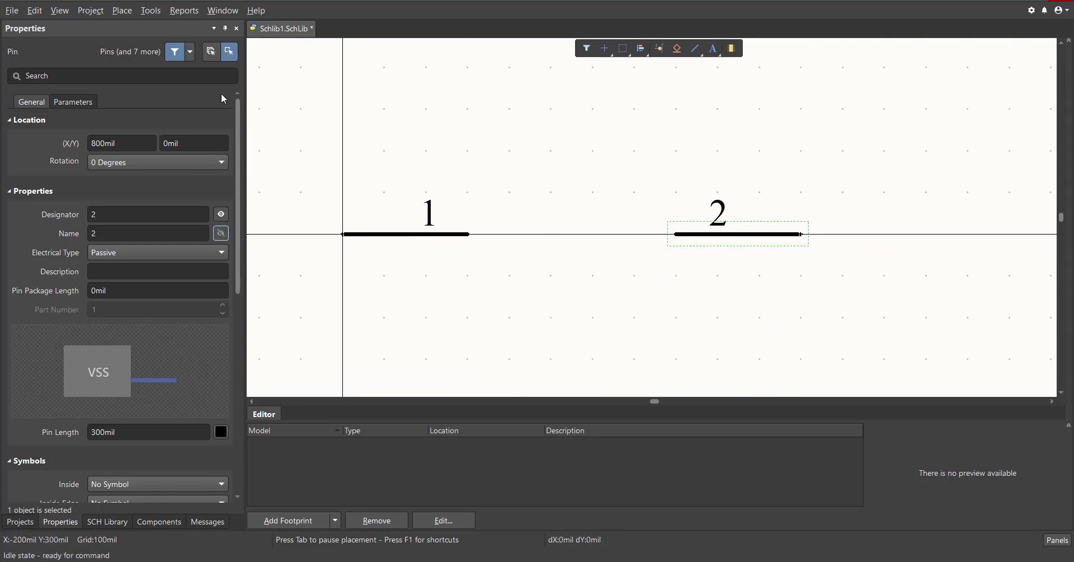
{"action": "left_click", "coordinate": [122, 11]}
{"action": "left_click", "coordinate": [138, 113]}
{"action": "left_click", "coordinate": [468, 108]}
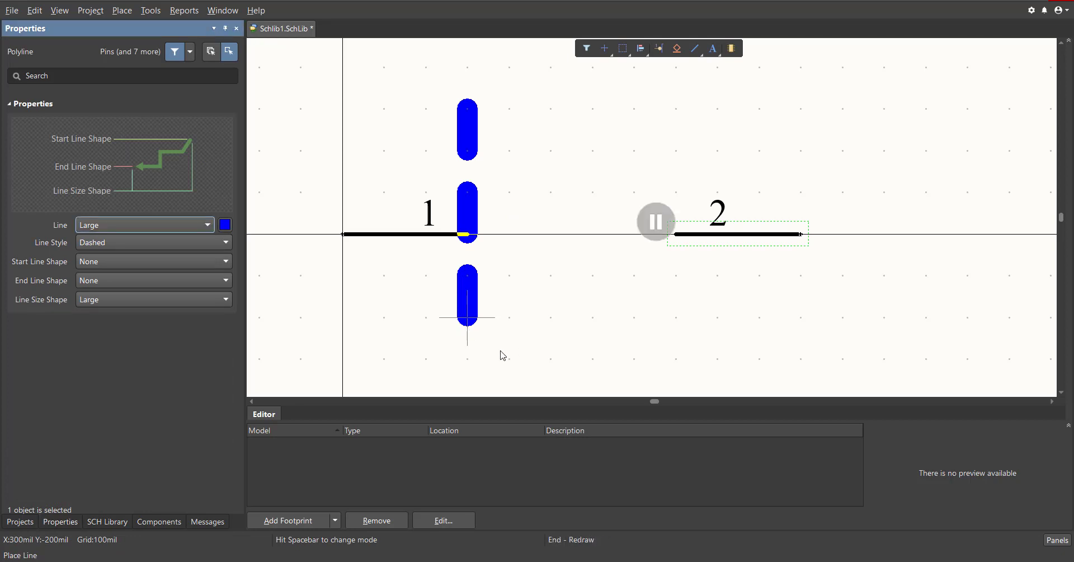
Step: Set the line's width to Small and its style to Solid, and try to colour it black
{"action": "left_click", "coordinate": [154, 226]}
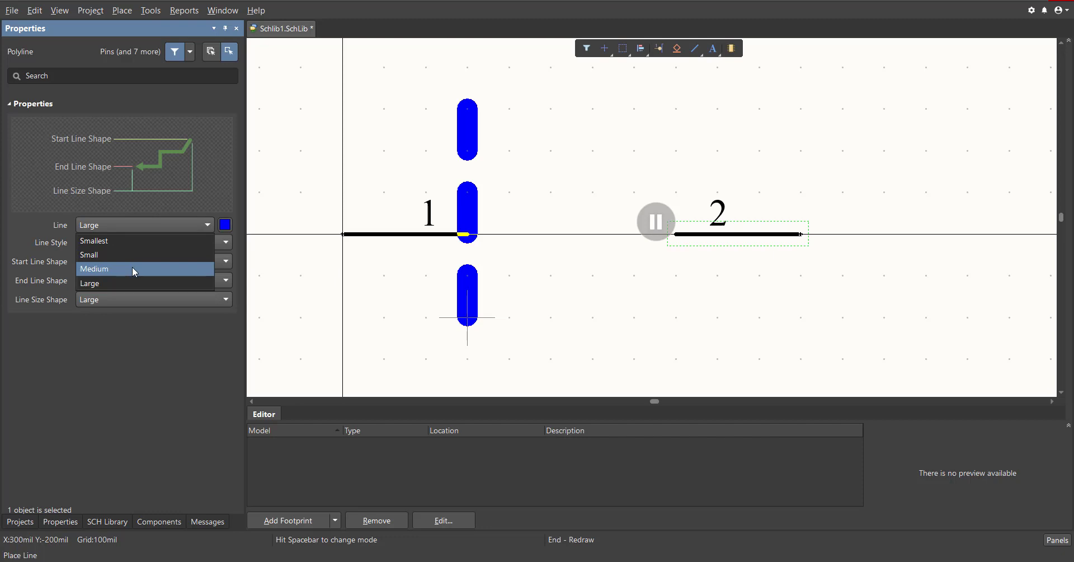
{"action": "left_click", "coordinate": [132, 267]}
{"action": "left_click", "coordinate": [164, 227]}
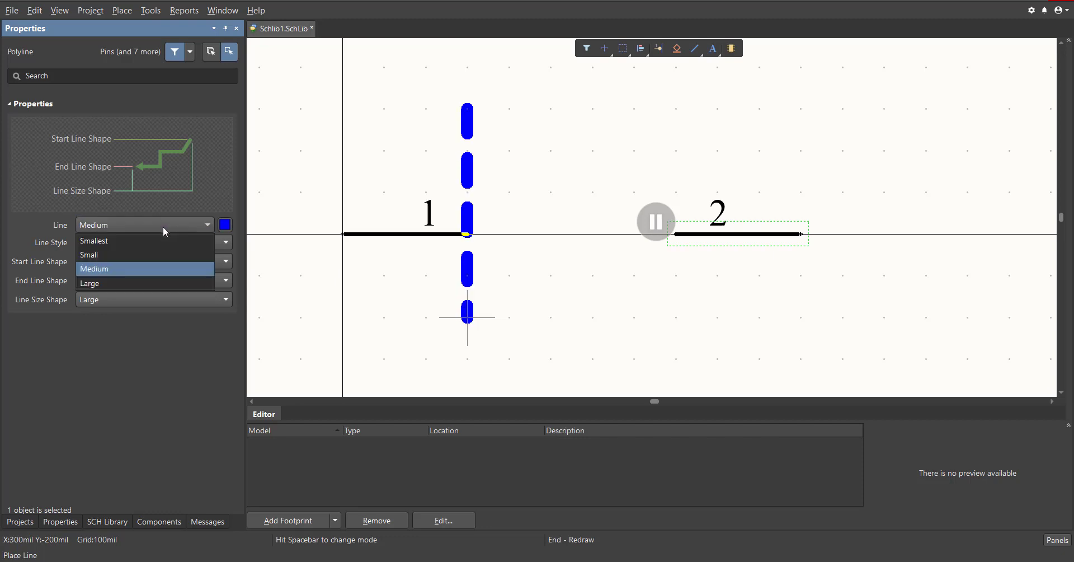
{"action": "left_click", "coordinate": [144, 254]}
{"action": "left_click", "coordinate": [227, 226]}
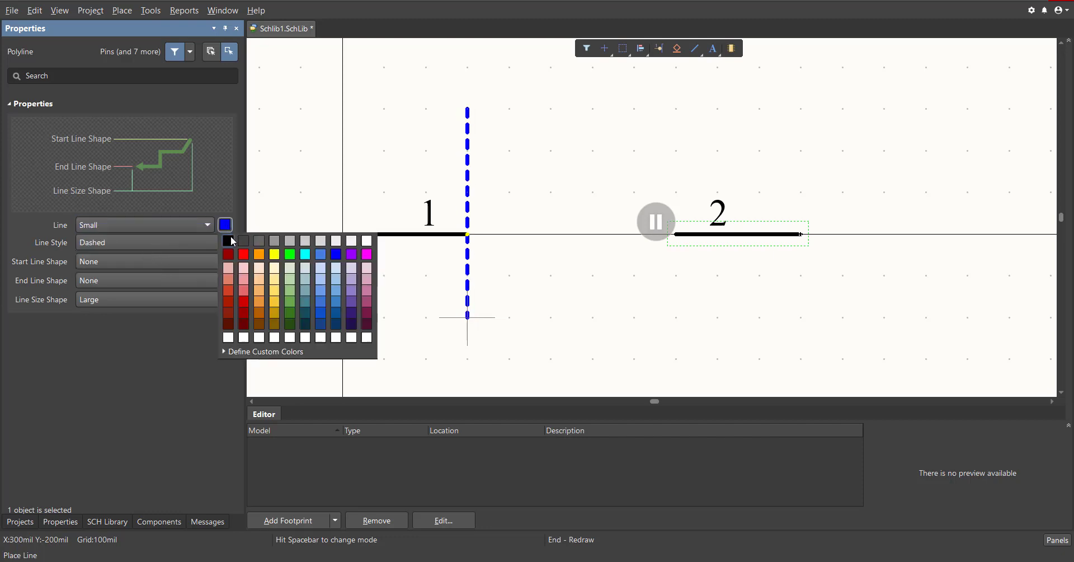
{"action": "left_click", "coordinate": [228, 239]}
{"action": "left_click", "coordinate": [104, 244]}
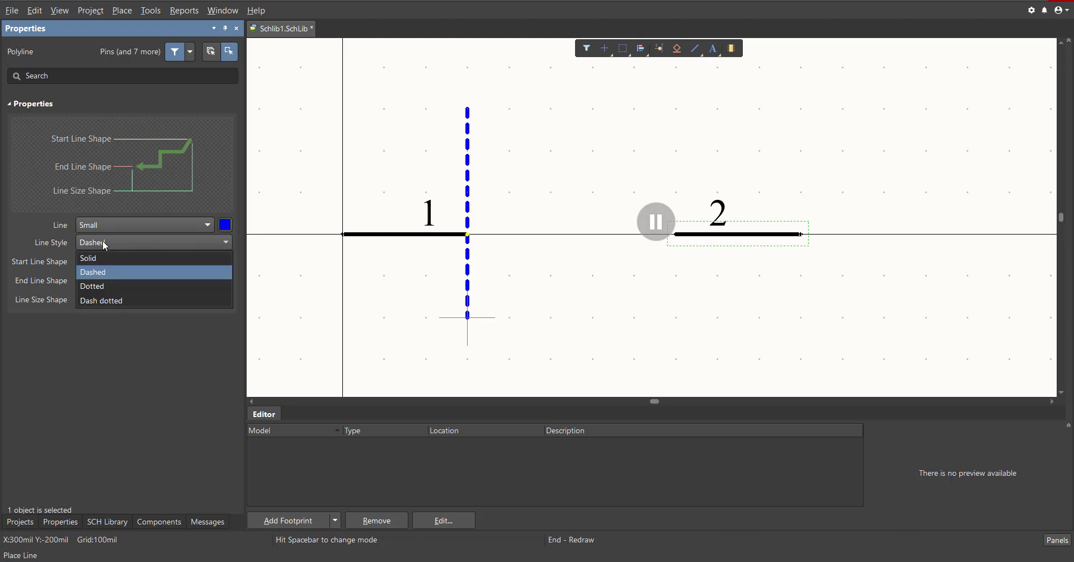
{"action": "left_click", "coordinate": [110, 257]}
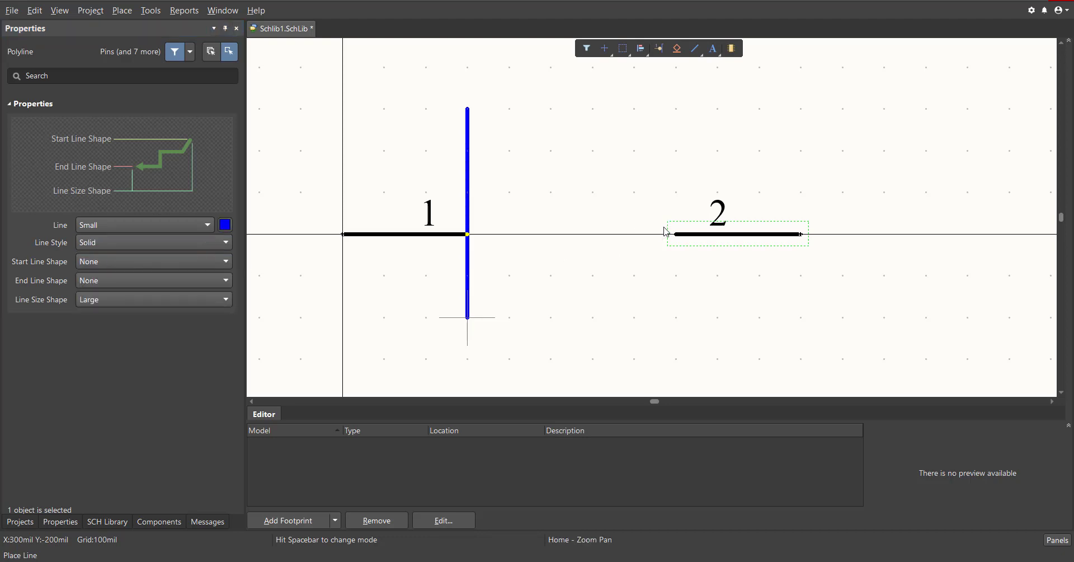
Step: End the vertical line 300 mil below pin 1's inner end
{"action": "left_click", "coordinate": [467, 359]}
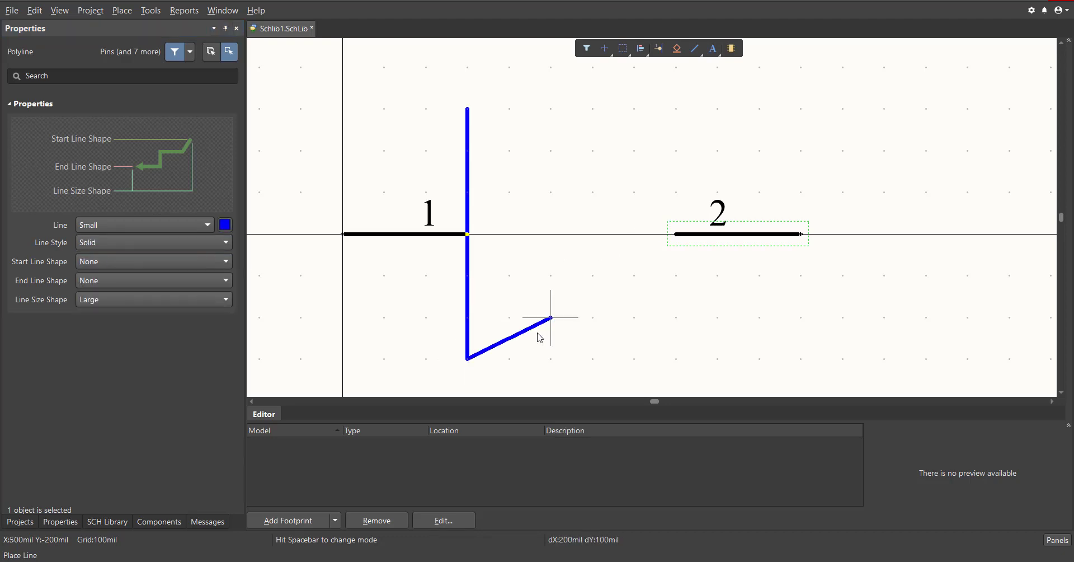
{"action": "right_click", "coordinate": [535, 337]}
{"action": "right_click", "coordinate": [577, 323]}
Step: Duplicate the vertical line and place the copy 200 mil to the right of the original, at the same height
{"action": "left_click_drag", "start_coordinate": [585, 339], "coordinate": [448, 289]}
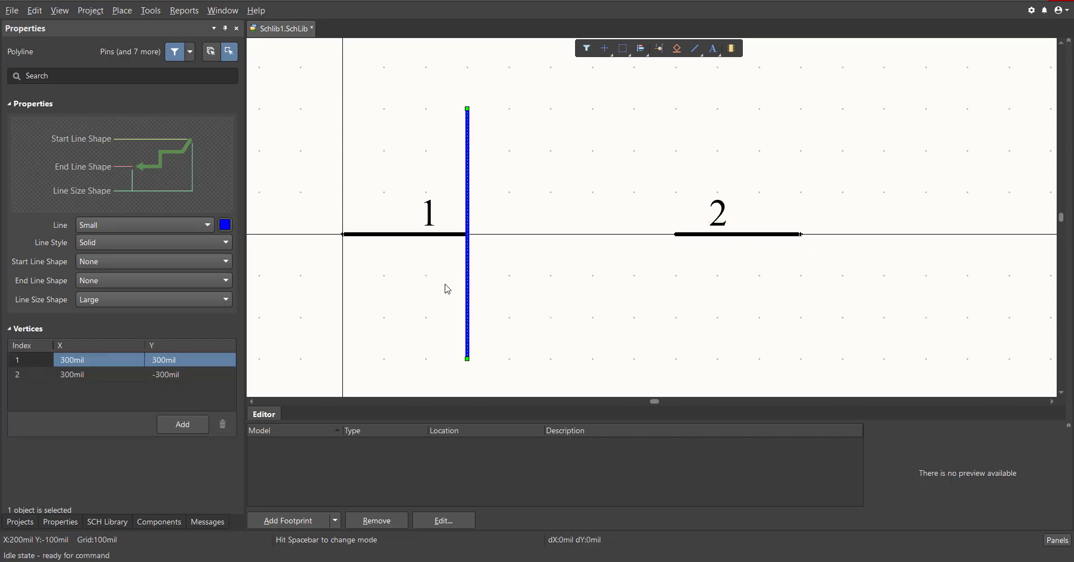
{"action": "key", "text": "ctrl+c"}
{"action": "right_click_drag", "start_coordinate": [542, 270], "coordinate": [503, 260]}
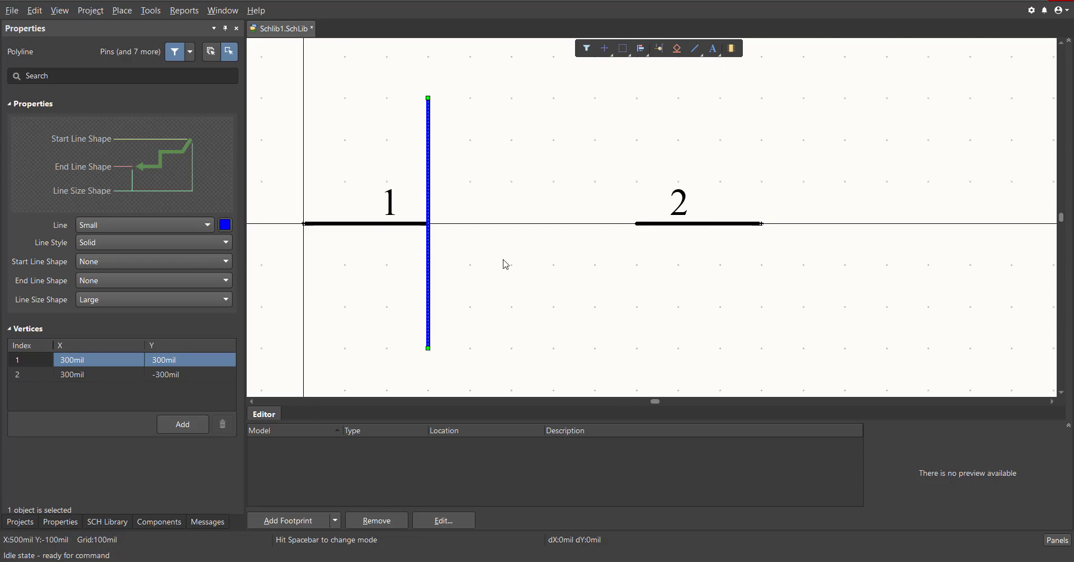
{"action": "key", "text": "ctrl+v"}
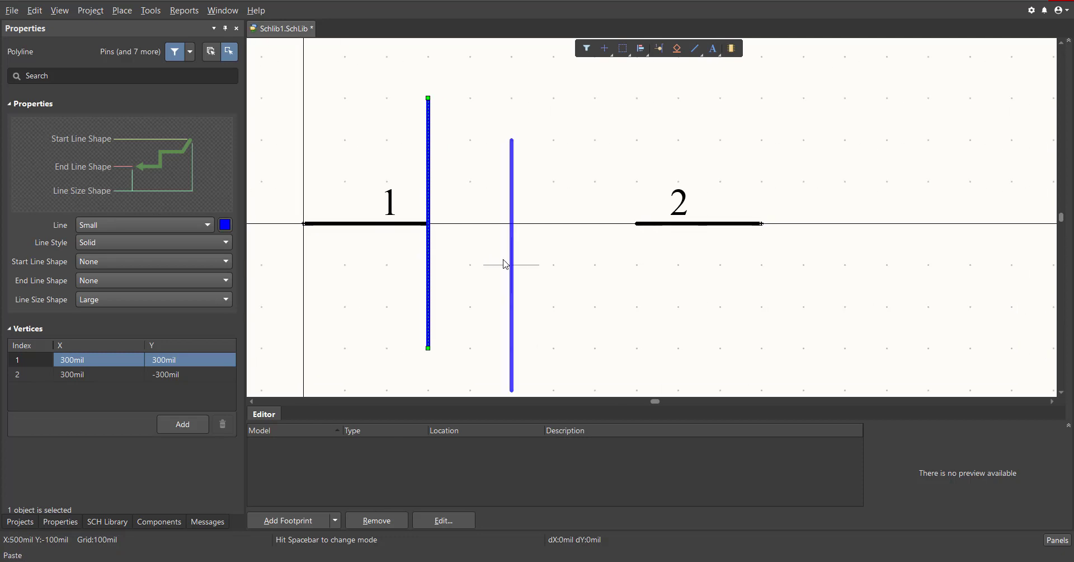
{"action": "left_click", "coordinate": [502, 233]}
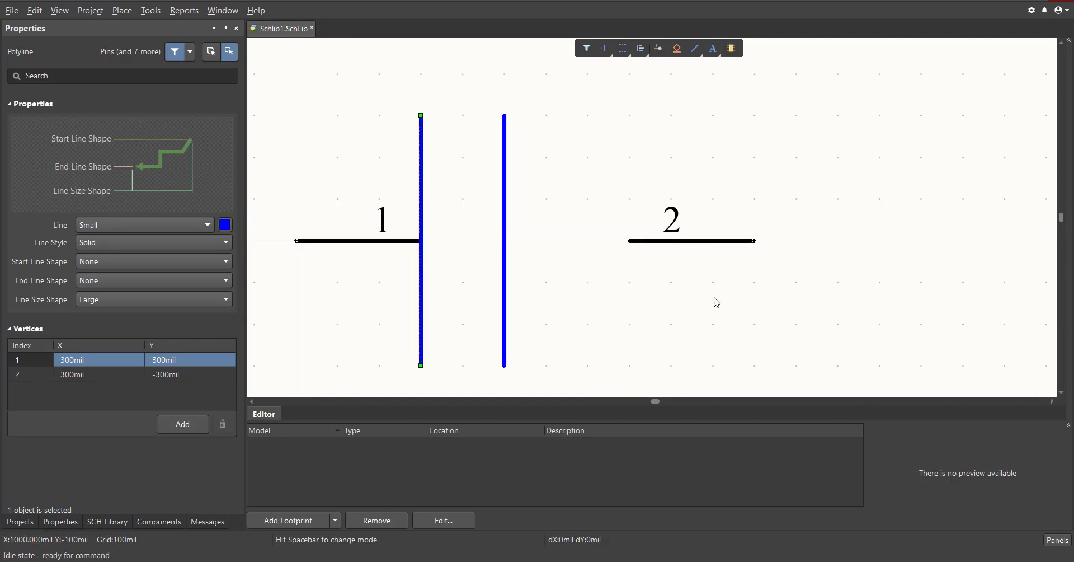
Step: Move pin 2 to X 500 mil, Y 0 mil so that its inner end meets the second vertical line
{"action": "left_click_drag", "start_coordinate": [716, 294], "coordinate": [642, 242]}
{"action": "right_click_drag", "start_coordinate": [468, 230], "coordinate": [543, 239]}
{"action": "middle_click_drag", "start_coordinate": [542, 239], "coordinate": [494, 173]}
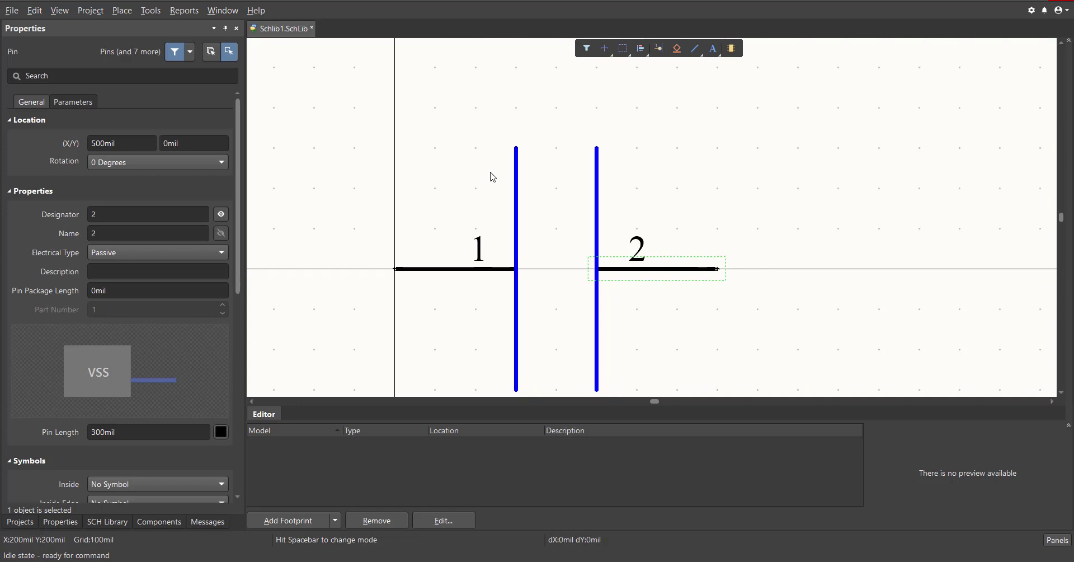
Step: Draw a Small, Solid vertical line from X 200 mil, Y 300 mil to X 200 mil, Y 100 mil above pin 1
{"action": "key", "text": "p"}
{"action": "key", "text": "l"}
{"action": "key", "text": "Tab"}
{"action": "left_click", "coordinate": [108, 243]}
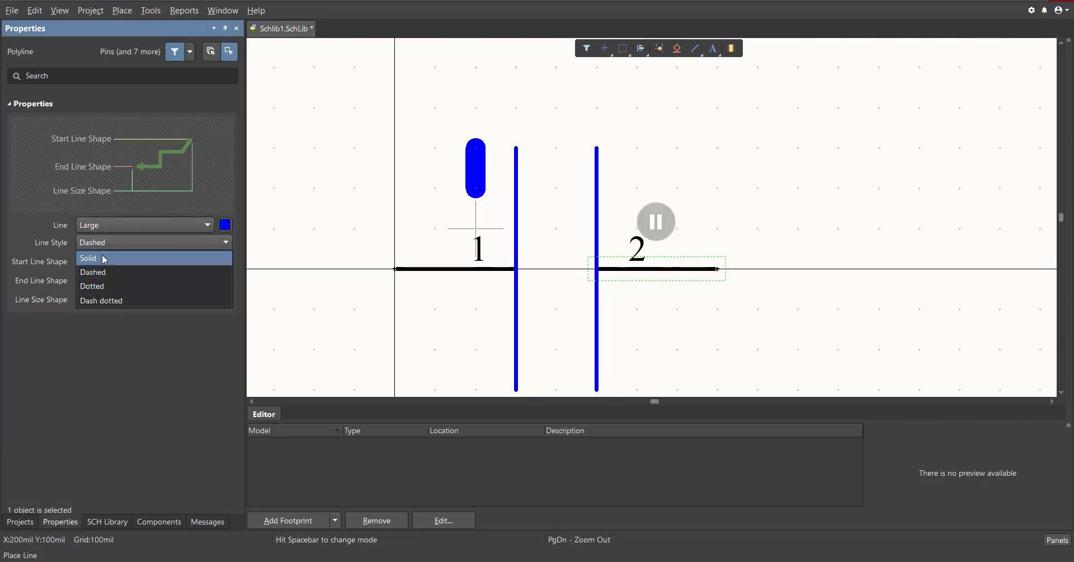
{"action": "left_click", "coordinate": [103, 258]}
{"action": "left_click", "coordinate": [107, 225]}
{"action": "left_click", "coordinate": [101, 253]}
{"action": "left_click", "coordinate": [479, 224]}
{"action": "right_click", "coordinate": [479, 224]}
Step: Copy the short vertical line, rotate the copy to horizontal and place it across the original to form a plus sign
{"action": "left_click", "coordinate": [482, 153]}
{"action": "key", "text": "ctrl+c"}
{"action": "key", "text": "ctrl+v"}
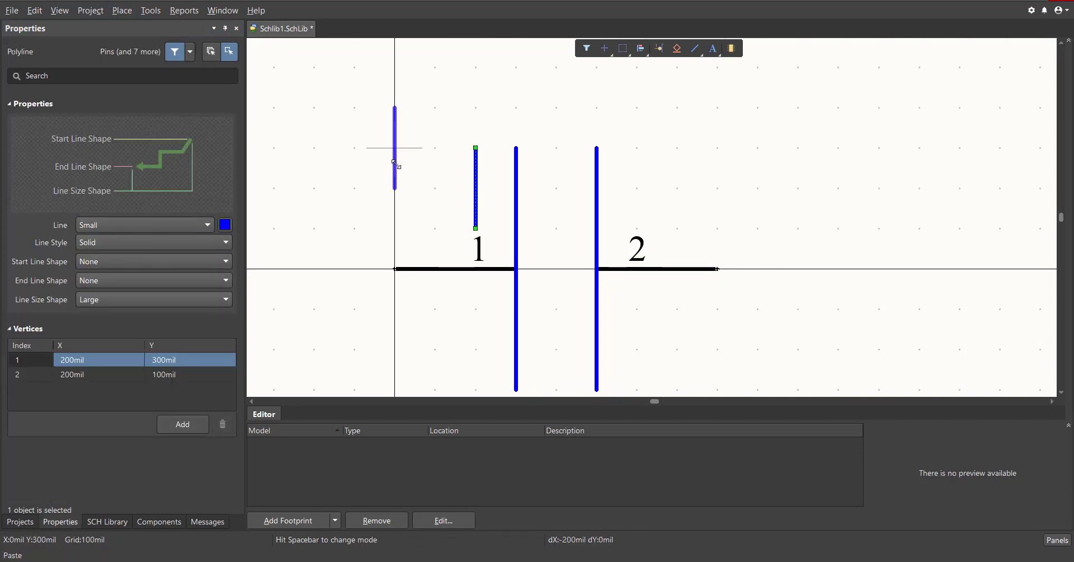
{"action": "key", "text": "space"}
{"action": "left_click", "coordinate": [468, 180]}
Step: Set the snap grid to 50 mil and shift the plus sign to about X 150 mil, Y 200 mil
{"action": "right_click_drag", "start_coordinate": [469, 180], "coordinate": [552, 187]}
{"action": "left_click_drag", "start_coordinate": [576, 179], "coordinate": [532, 233]}
{"action": "left_click_drag", "start_coordinate": [558, 196], "coordinate": [538, 196]}
{"action": "key", "text": "g"}
{"action": "scroll", "coordinate": [615, 205], "scroll_direction": "down", "scroll_amount": 3, "text": "ctrl"}
{"action": "right_click_drag", "start_coordinate": [664, 177], "coordinate": [638, 189]}
{"action": "left_click", "coordinate": [637, 189]}
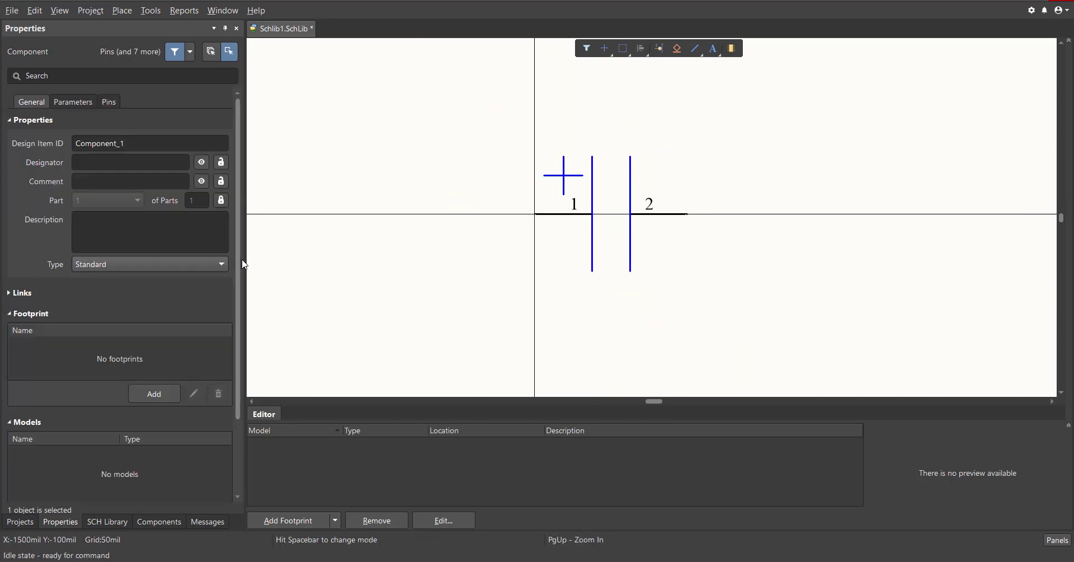
Step: Set the component's Design Item ID to 220 uF and its designator to C
{"action": "left_click", "coordinate": [140, 144]}
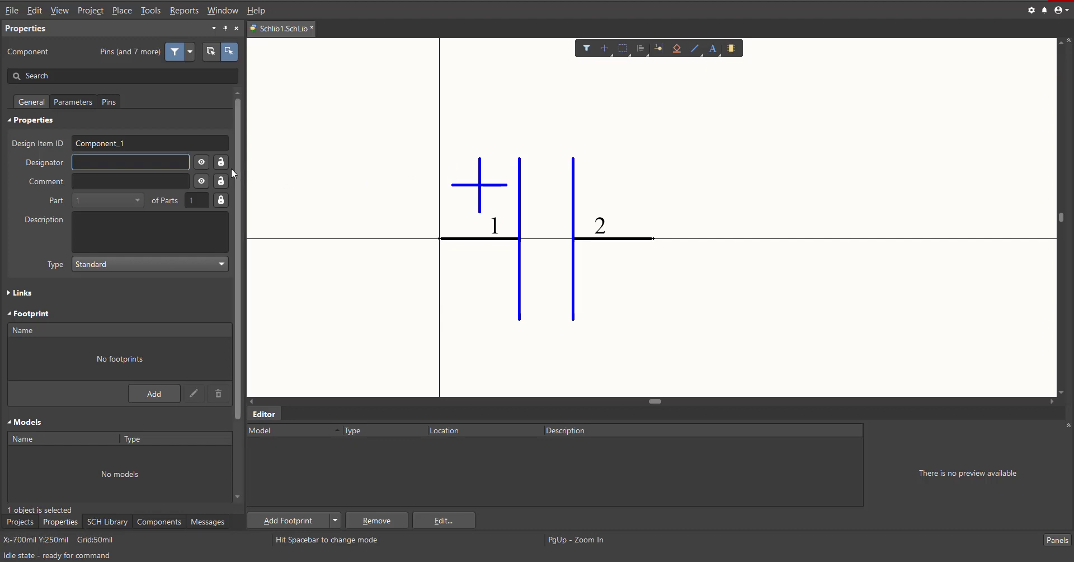
{"action": "left_click", "coordinate": [177, 142]}
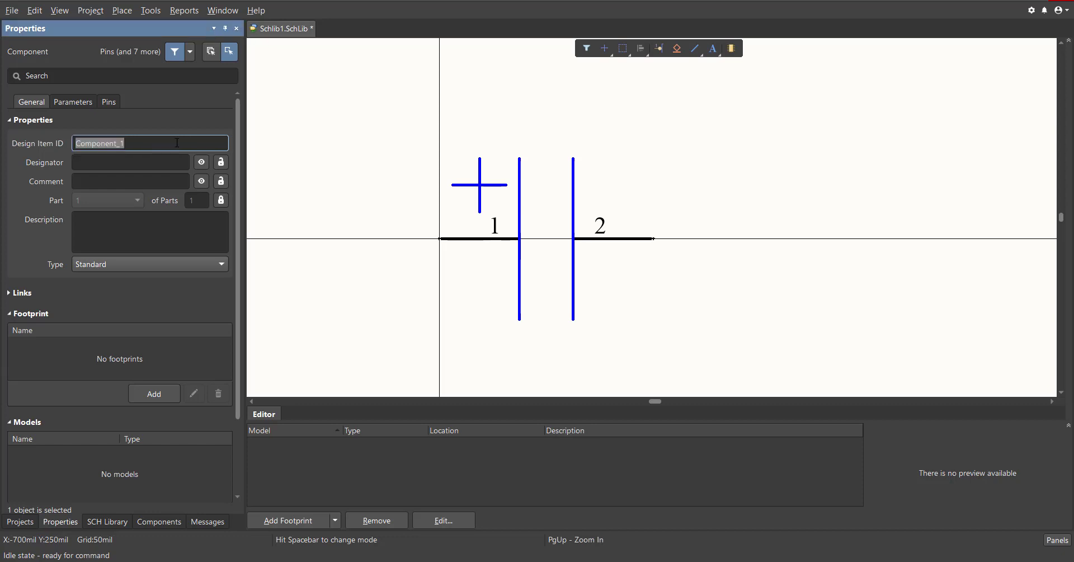
{"action": "type", "text": "220 uF"}
{"action": "left_click", "coordinate": [101, 162]}
{"action": "type", "text": "C"}
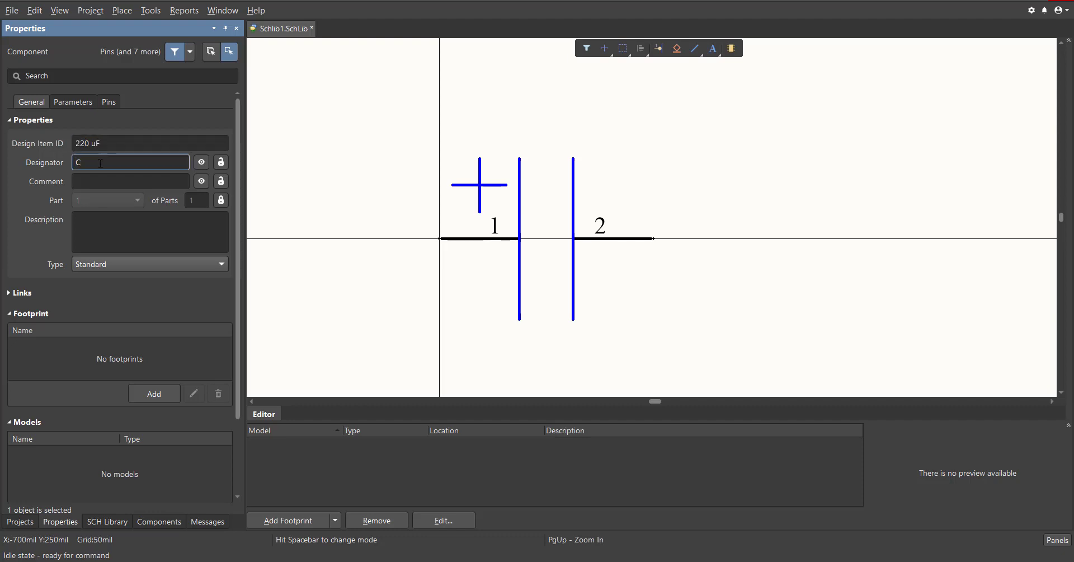
Step: Copy the Design Item ID 220 uF into the component's comment and description
{"action": "left_click", "coordinate": [93, 180]}
{"action": "left_click", "coordinate": [118, 143]}
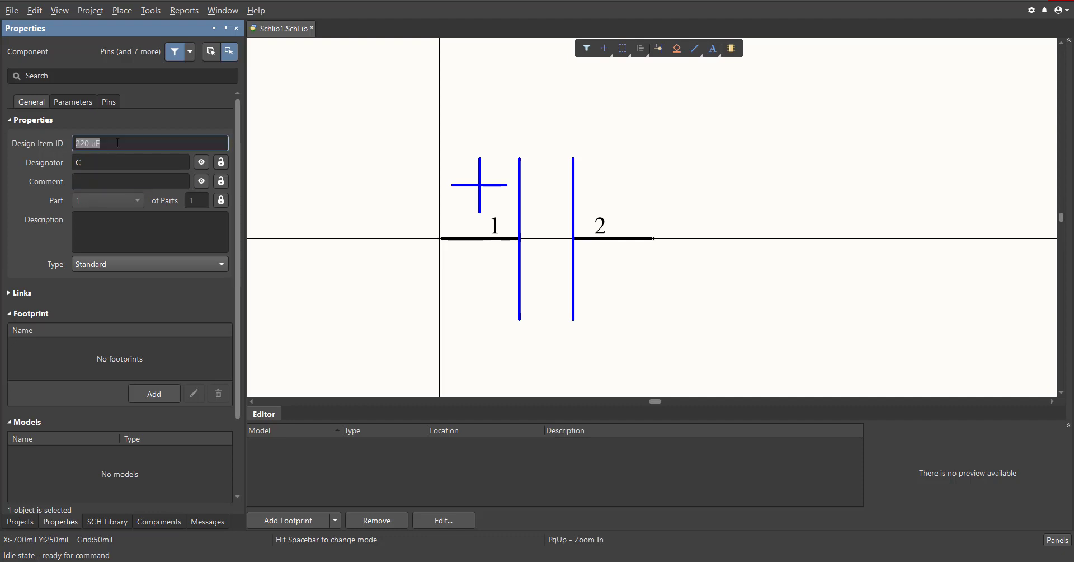
{"action": "key", "text": "ctrl+c"}
{"action": "left_click", "coordinate": [93, 181]}
{"action": "key", "text": "ctrl+v"}
{"action": "left_click", "coordinate": [87, 222]}
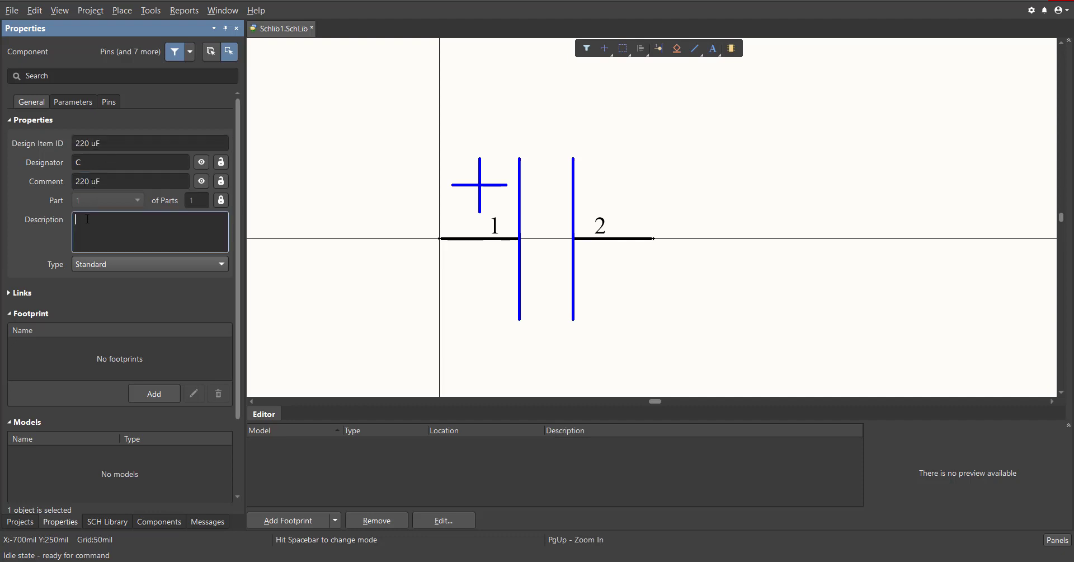
{"action": "key", "text": "ctrl+v"}
Step: Add a component parameter named Manufacturer PN
{"action": "left_click", "coordinate": [73, 103]}
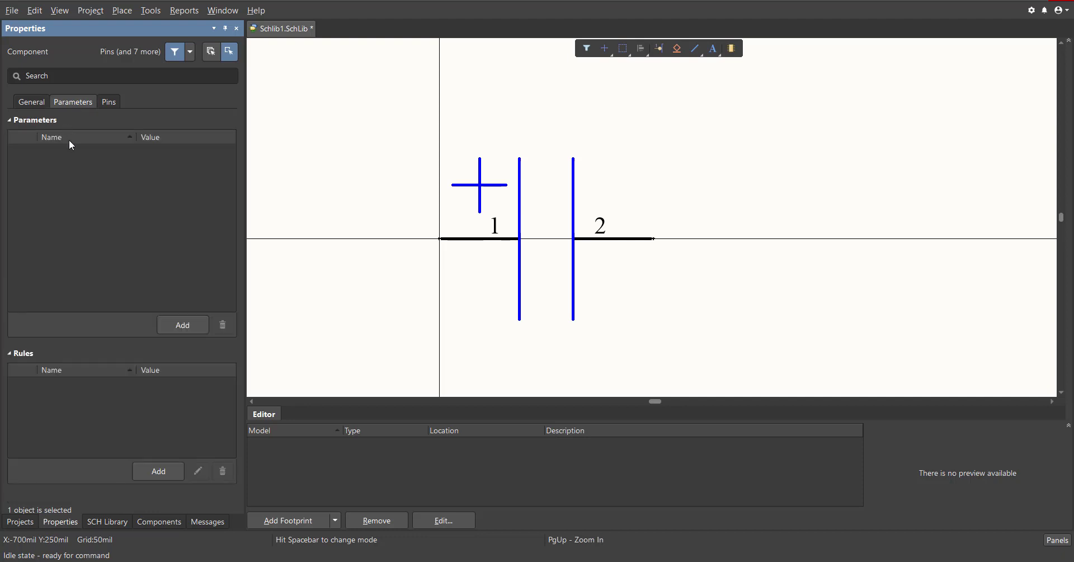
{"action": "left_click", "coordinate": [174, 324]}
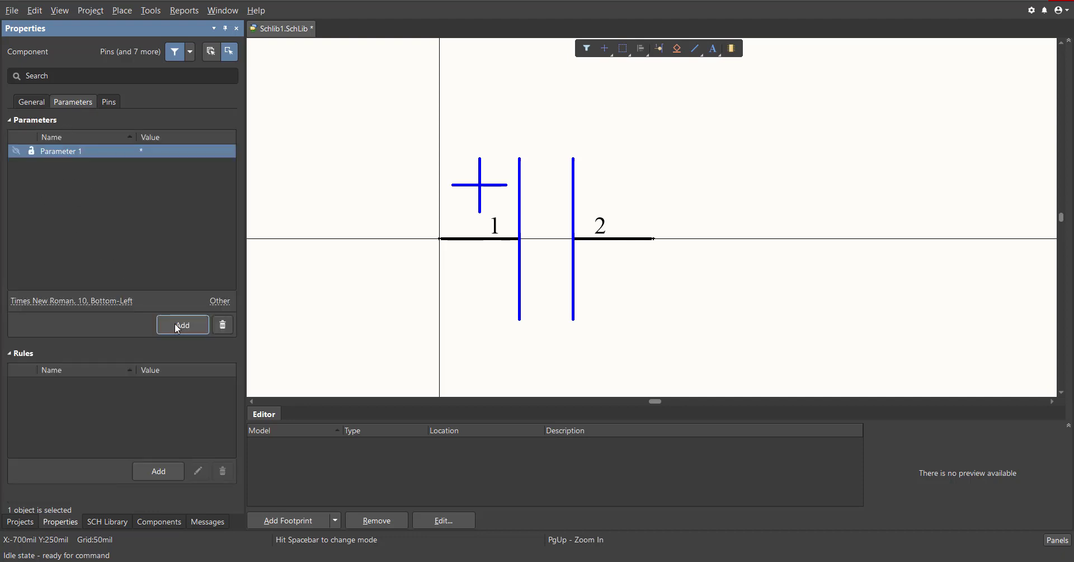
{"action": "left_click", "coordinate": [85, 150]}
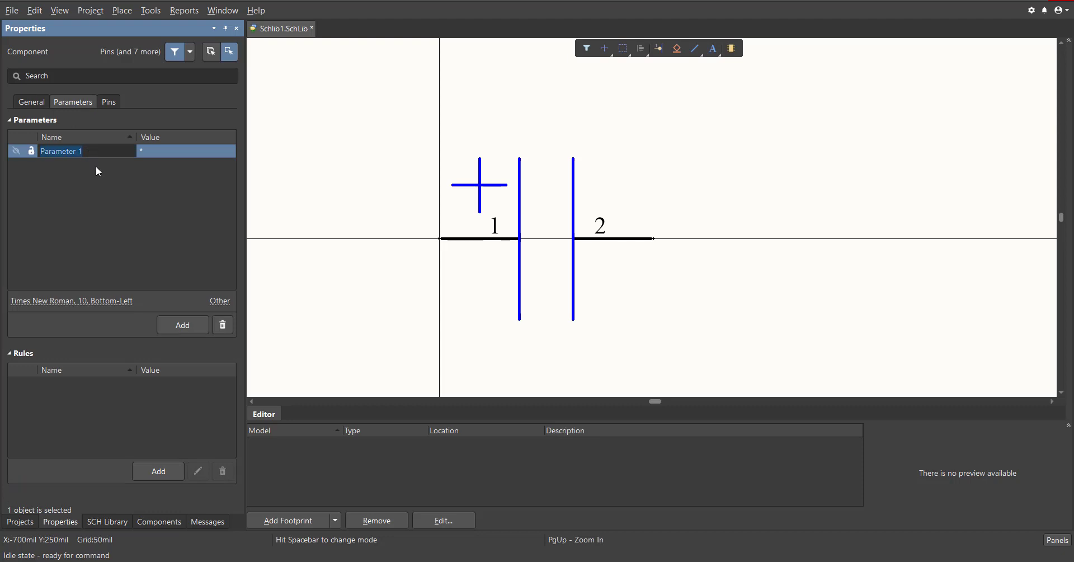
{"action": "type", "text": "Mnau"}
{"action": "key", "text": "BackSpace"}
{"action": "key", "text": "BackSpace"}
{"action": "key", "text": "BackSpace"}
{"action": "type", "text": "anufactu"}
Step: Add a second component parameter named Manufacturer
{"action": "left_click", "coordinate": [182, 324]}
{"action": "left_click", "coordinate": [65, 168]}
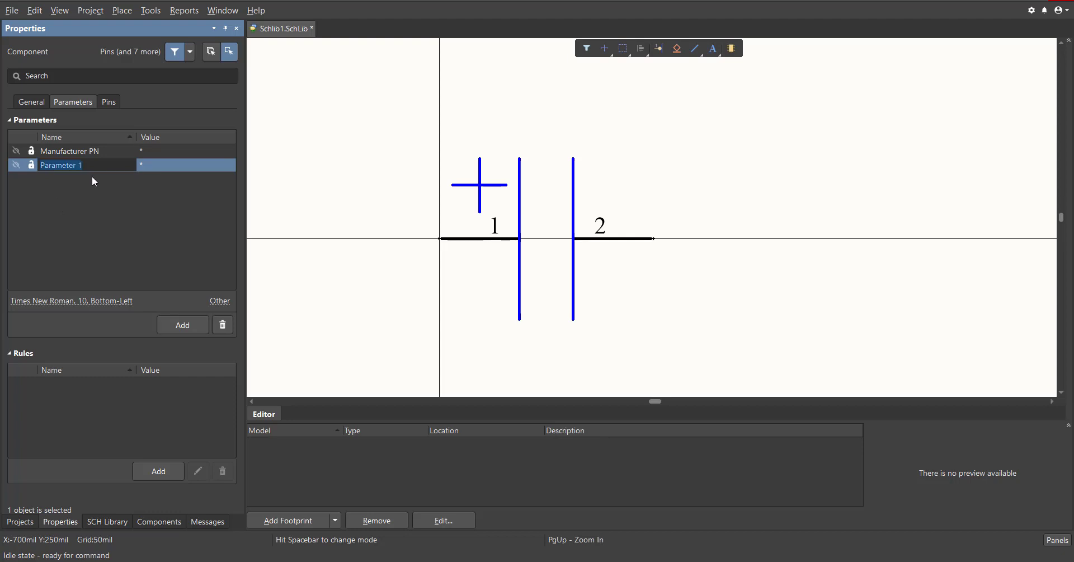
{"action": "type", "text": "Manufacturer"}
{"action": "key", "text": "Tab"}
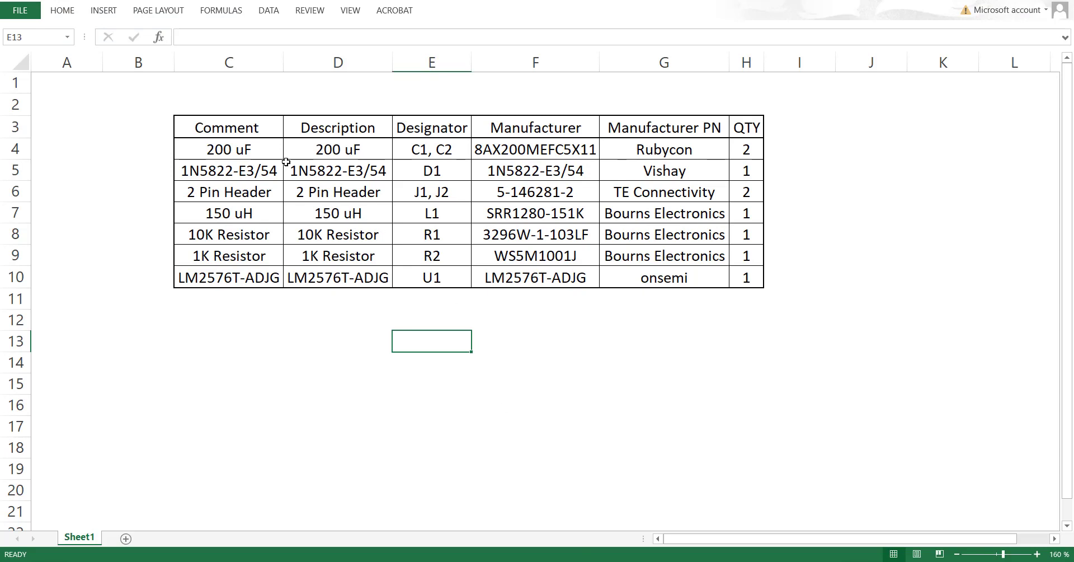
Step: Copy the capacitor's part number 8AX200MEFC5X11 from the Excel parts list and enter it as the Manufacturer PN value in Altium Designer
{"action": "left_click_drag", "start_coordinate": [260, 149], "coordinate": [537, 148]}
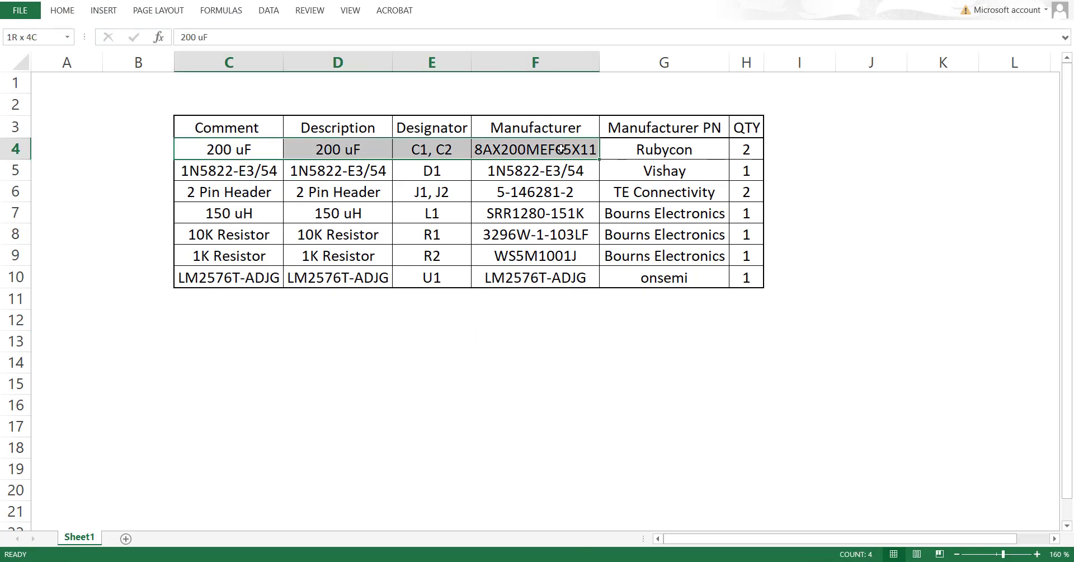
{"action": "left_click", "coordinate": [551, 147]}
{"action": "key", "text": "ctrl+c"}
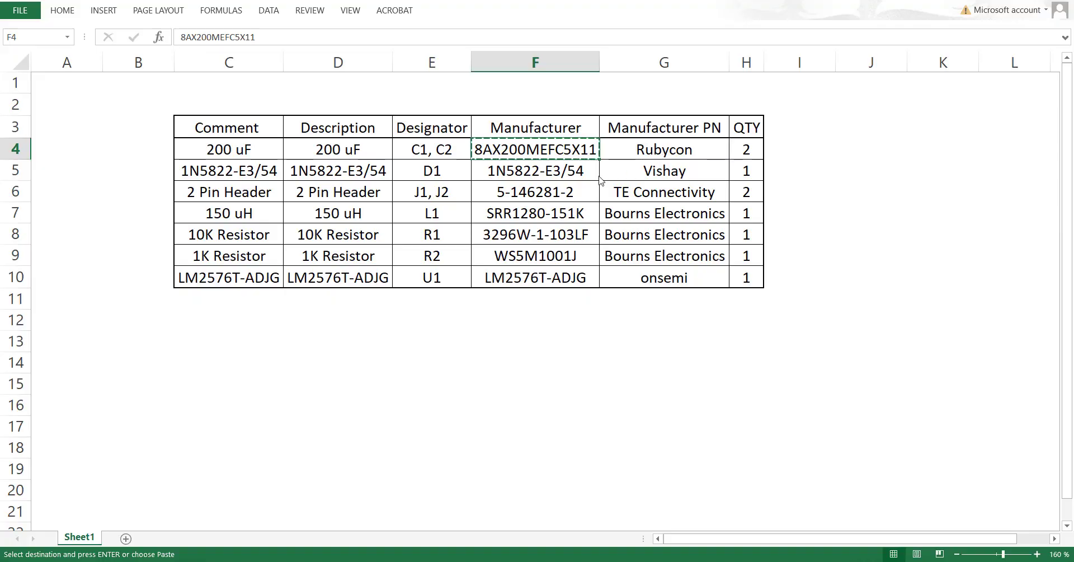
{"action": "key", "text": "alt+Tab"}
{"action": "left_click", "coordinate": [133, 165]}
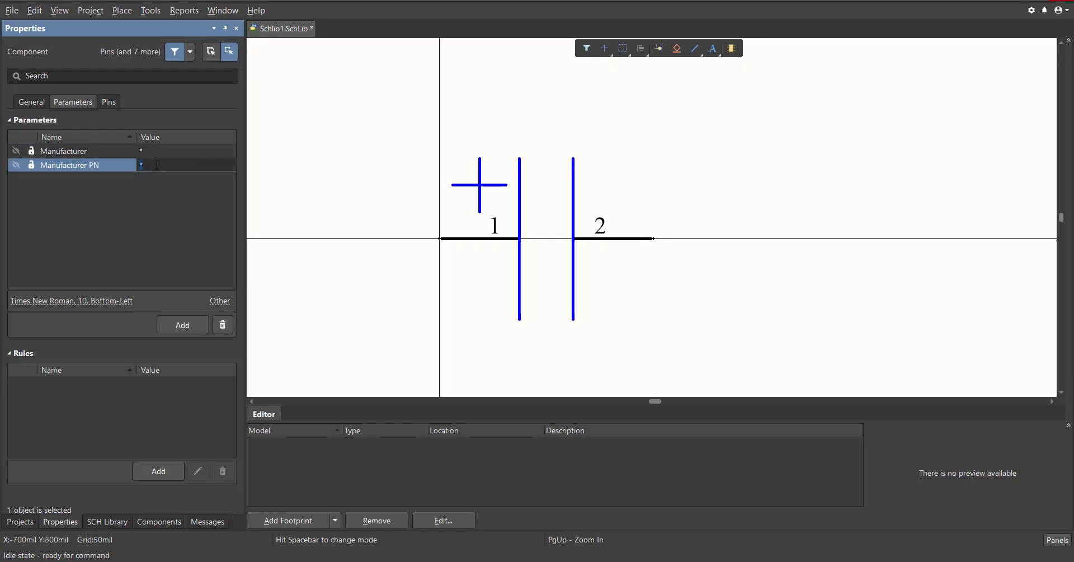
Step: Copy Rubycon from the capacitor's row in the Excel parts list and paste it as the Manufacturer value in Altium Designer
{"action": "left_click", "coordinate": [178, 153]}
{"action": "key", "text": "alt+Tab"}
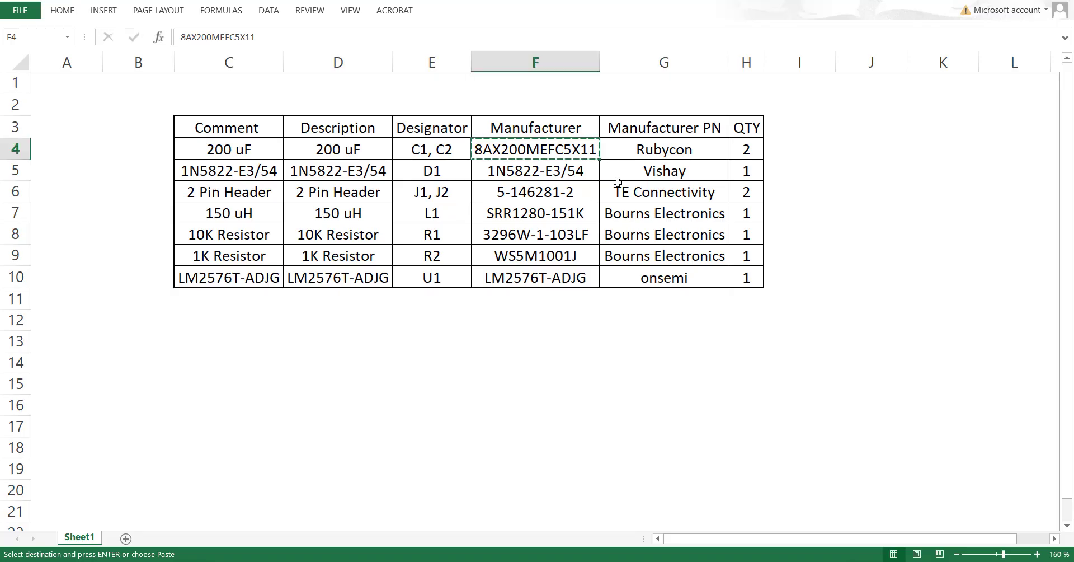
{"action": "left_click", "coordinate": [644, 151]}
{"action": "key", "text": "ctrl+c"}
{"action": "key", "text": "alt+Tab"}
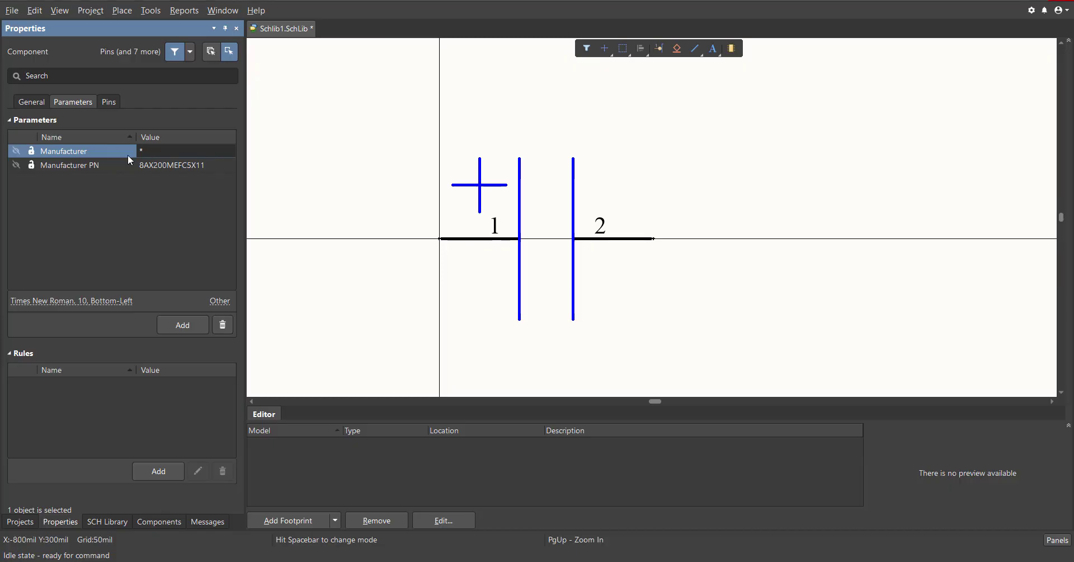
{"action": "left_click", "coordinate": [176, 152]}
{"action": "key", "text": "ctrl+v"}
Step: Add a new component with the Design Item ID 1K Resistor to the schematic library
{"action": "left_click", "coordinate": [32, 106]}
{"action": "scroll", "coordinate": [397, 217], "scroll_direction": "down", "scroll_amount": 1, "text": "ctrl"}
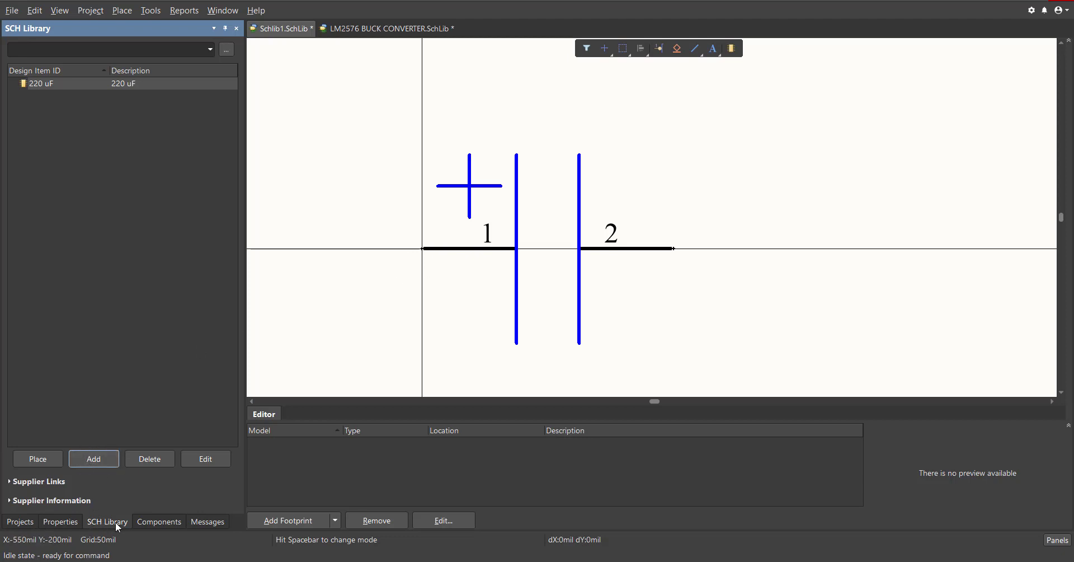
{"action": "left_click", "coordinate": [99, 460]}
{"action": "left_click_drag", "start_coordinate": [490, 243], "coordinate": [501, 177]}
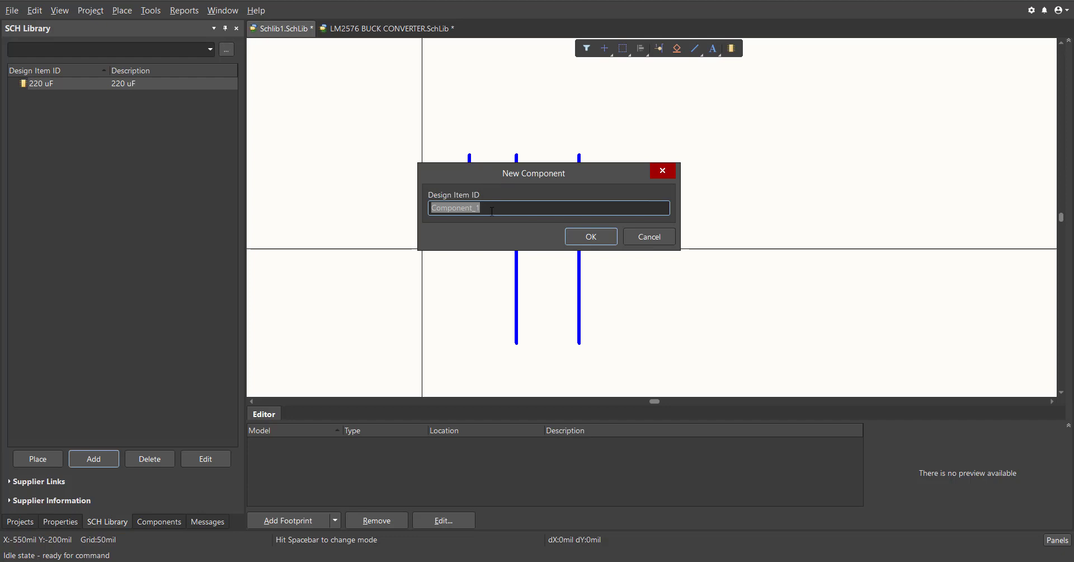
{"action": "type", "text": "1K Resistor"}
{"action": "key", "text": "Return"}
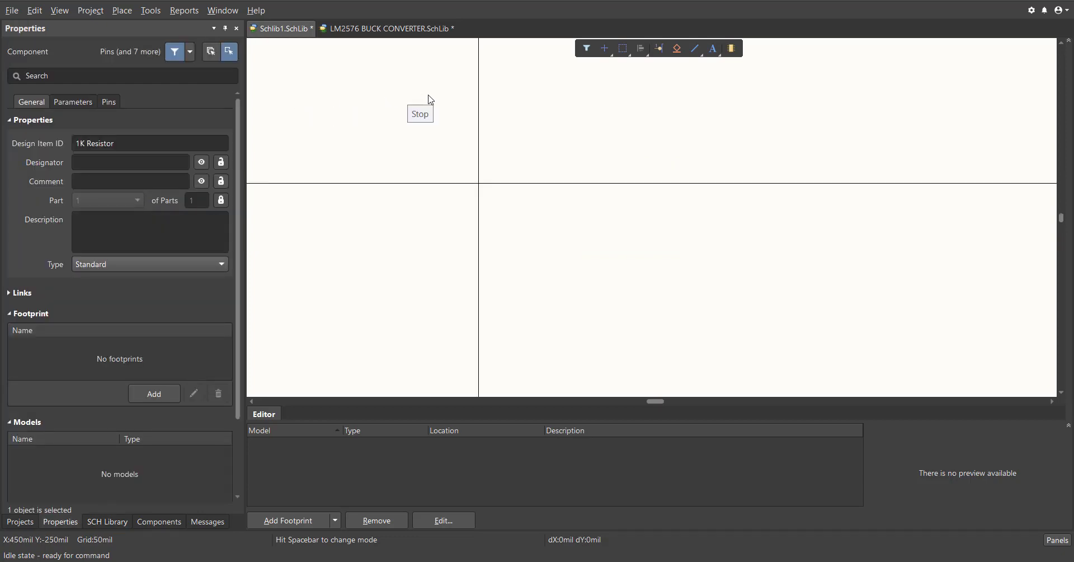
Step: Set the resistor's designator to R and its comment and description to 1K Resistor
{"action": "scroll", "coordinate": [487, 147], "scroll_direction": "up", "scroll_amount": 2, "text": "ctrl"}
{"action": "left_click", "coordinate": [126, 162]}
{"action": "type", "text": "R"}
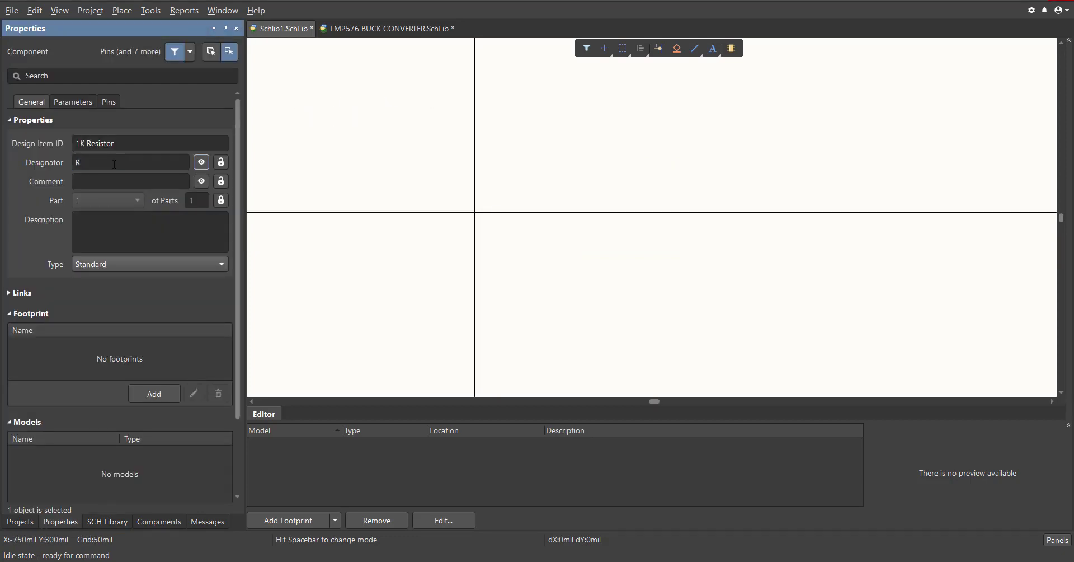
{"action": "left_click_drag", "start_coordinate": [121, 144], "coordinate": [75, 144]}
{"action": "key", "text": "ctrl+c"}
{"action": "left_click", "coordinate": [134, 181]}
{"action": "key", "text": "ctrl+v"}
{"action": "left_click", "coordinate": [137, 228]}
{"action": "key", "text": "ctrl+v"}
Step: Place two horizontal pins facing each other, one starting at the origin and the other ending about 1250 mil to its right
{"action": "left_click", "coordinate": [122, 10]}
{"action": "left_click", "coordinate": [162, 109]}
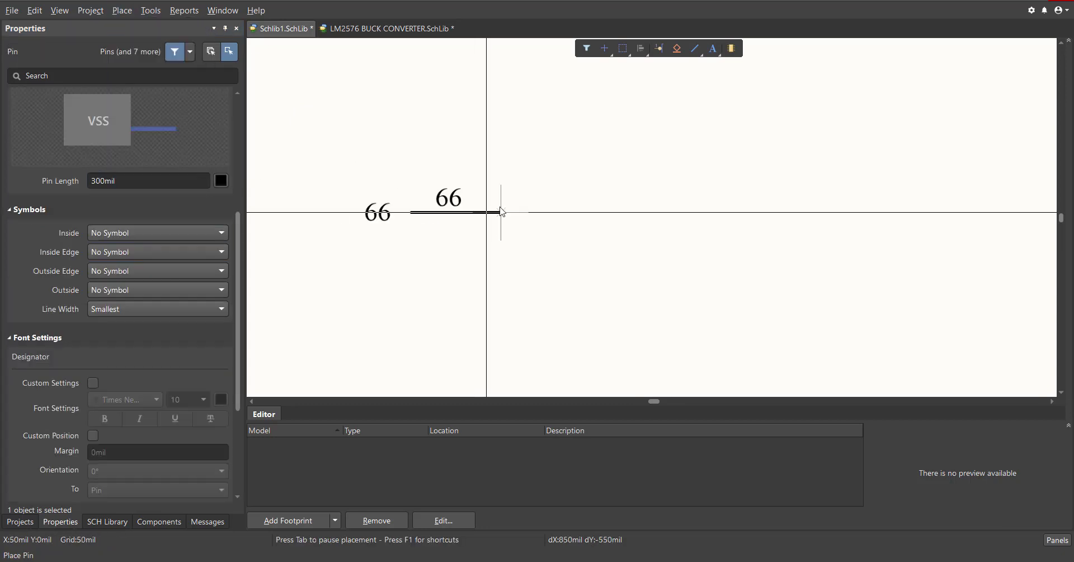
{"action": "left_click", "coordinate": [487, 212]}
{"action": "key", "text": "space"}
{"action": "key", "text": "space"}
{"action": "left_click", "coordinate": [767, 218]}
{"action": "right_click", "coordinate": [768, 229]}
Step: Set the left pin's designator and name to 1 and the right pin's to 2, and hide both pin names
{"action": "left_click", "coordinate": [546, 213]}
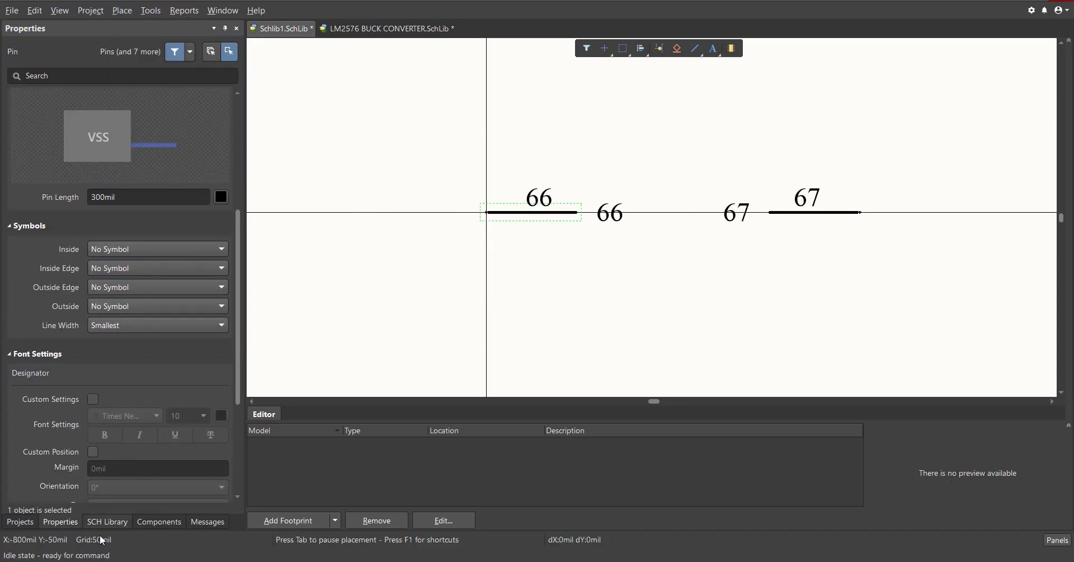
{"action": "scroll", "coordinate": [134, 336], "scroll_direction": "up", "scroll_amount": 5}
{"action": "left_click", "coordinate": [140, 214]}
{"action": "type", "text": "1\t1"}
{"action": "left_click", "coordinate": [811, 212]}
{"action": "left_click", "coordinate": [147, 215]}
{"action": "type", "text": "2\t2"}
{"action": "left_click_drag", "start_coordinate": [884, 257], "coordinate": [455, 185]}
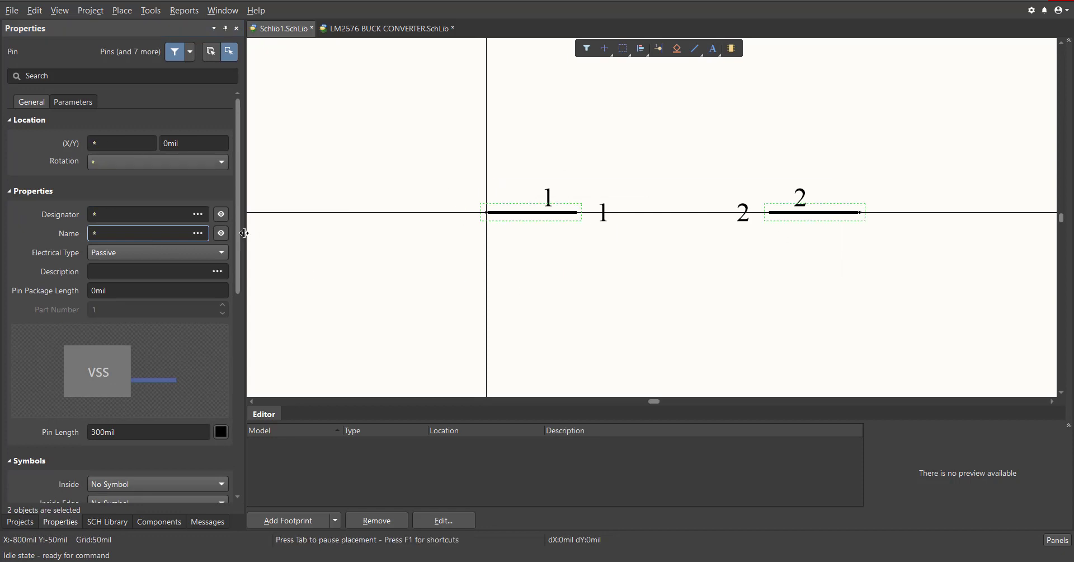
{"action": "left_click", "coordinate": [221, 233]}
Step: Start a line at pin 1's inner end and set its width to Small and its style to Solid
{"action": "right_click_drag", "start_coordinate": [642, 235], "coordinate": [571, 254]}
{"action": "left_click", "coordinate": [122, 10]}
{"action": "left_click", "coordinate": [143, 126]}
{"action": "left_click", "coordinate": [495, 237]}
{"action": "left_click", "coordinate": [529, 237]}
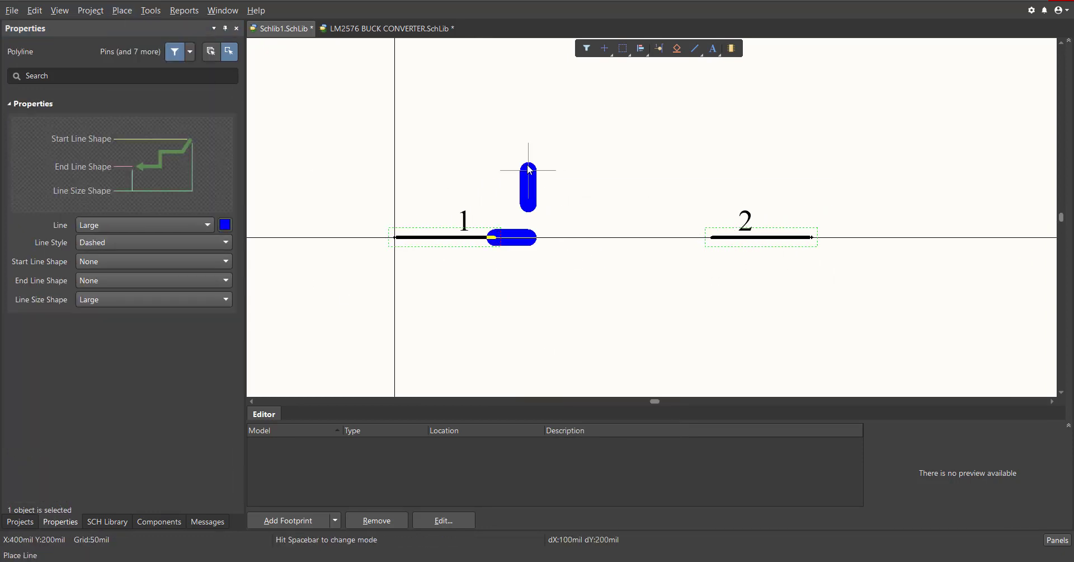
{"action": "key", "text": "Tab"}
{"action": "left_click", "coordinate": [144, 225]}
{"action": "left_click", "coordinate": [118, 252]}
{"action": "left_click", "coordinate": [154, 242]}
{"action": "left_click", "coordinate": [98, 259]}
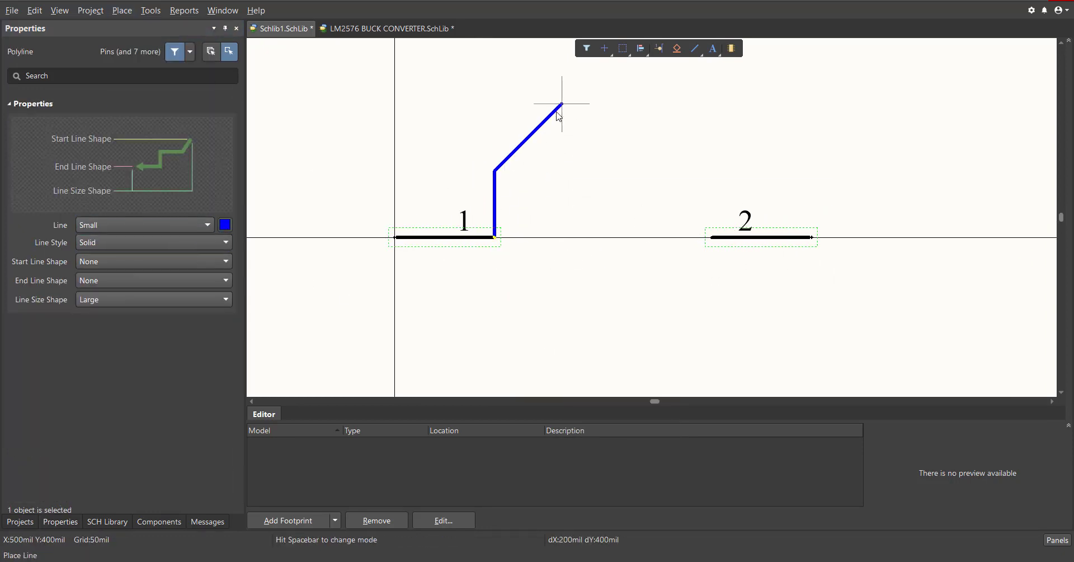
Step: Continue the line through X 350 mil, Y -300 mil to X 500 mil, Y 200 mil and end it there
{"action": "left_click", "coordinate": [512, 338]}
{"action": "left_click", "coordinate": [562, 169]}
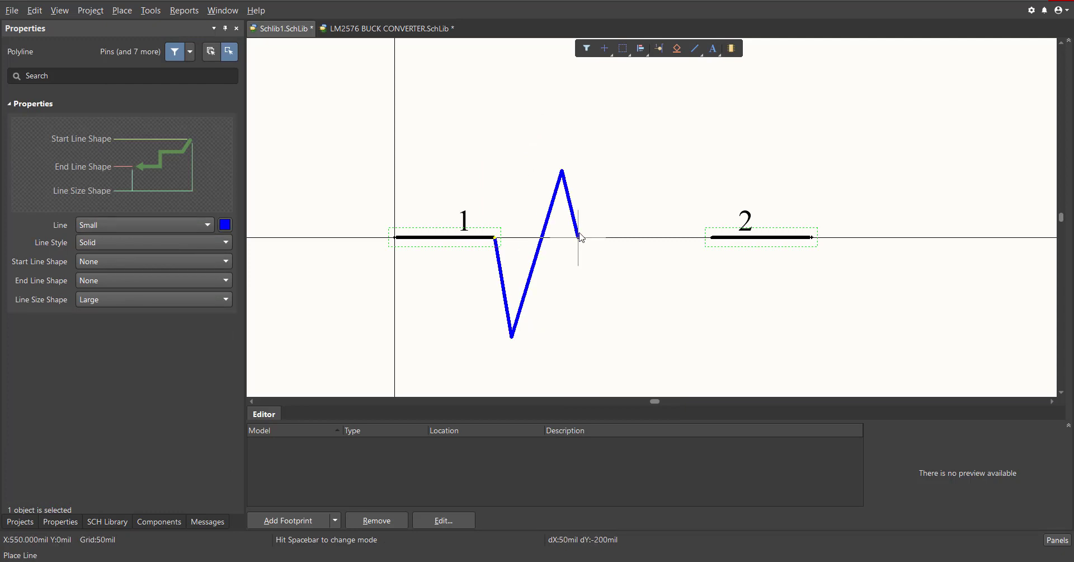
{"action": "right_click", "coordinate": [580, 237]}
{"action": "scroll", "coordinate": [580, 237], "scroll_direction": "down", "scroll_amount": 2}
{"action": "right_click", "coordinate": [580, 237]}
{"action": "scroll", "coordinate": [587, 280], "scroll_direction": "up", "scroll_amount": 4, "text": "ctrl"}
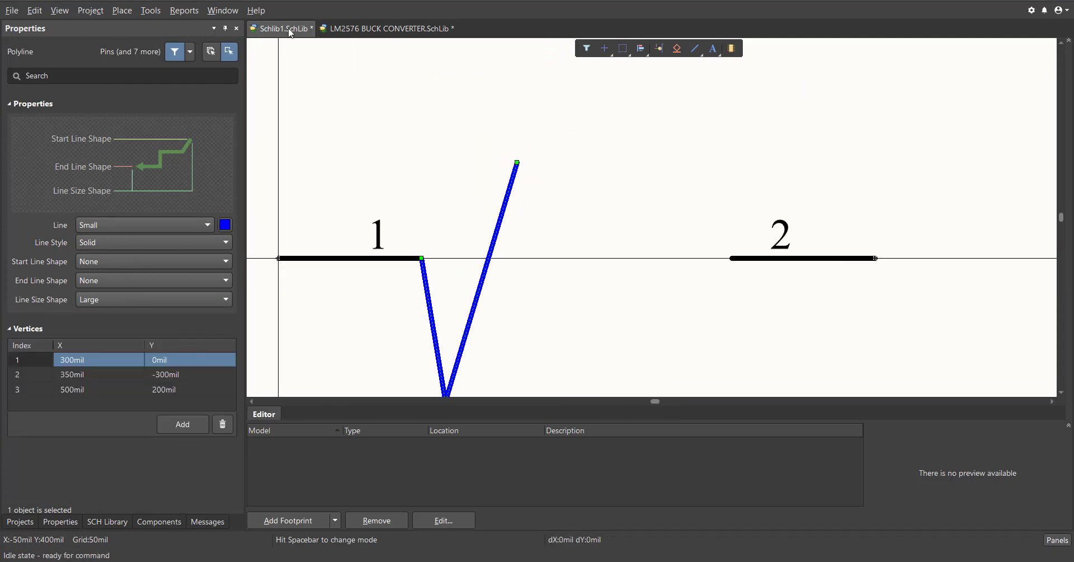
Step: Start a new line at the zigzag's end at X 500 mil, Y 200 mil, with width Small and style Solid
{"action": "scroll", "coordinate": [538, 101], "scroll_direction": "down", "scroll_amount": 3, "text": "ctrl"}
{"action": "key", "text": "p"}
{"action": "key", "text": "l"}
{"action": "left_click", "coordinate": [536, 86]}
{"action": "key", "text": "Tab"}
{"action": "left_click", "coordinate": [147, 229]}
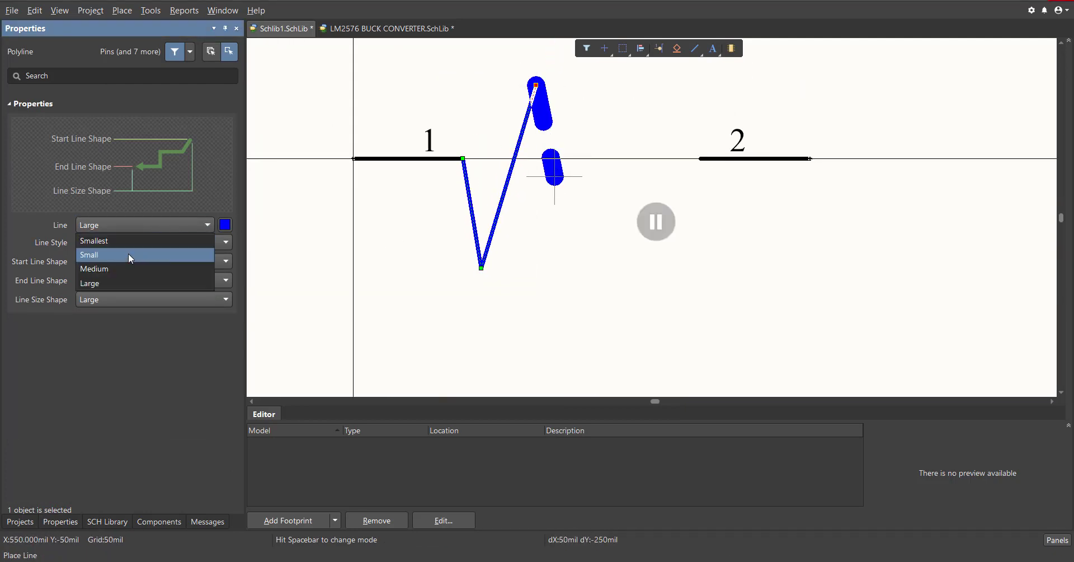
{"action": "left_click", "coordinate": [128, 255]}
{"action": "left_click", "coordinate": [123, 243]}
{"action": "left_click", "coordinate": [107, 258]}
{"action": "key", "text": "Return"}
Step: Continue the zigzag with a low point, a peak at X 700 mil, Y 200 mil, a low point at X 800 mil, Y -300 mil, ending at pin 2
{"action": "left_click", "coordinate": [572, 268]}
{"action": "left_click", "coordinate": [609, 85]}
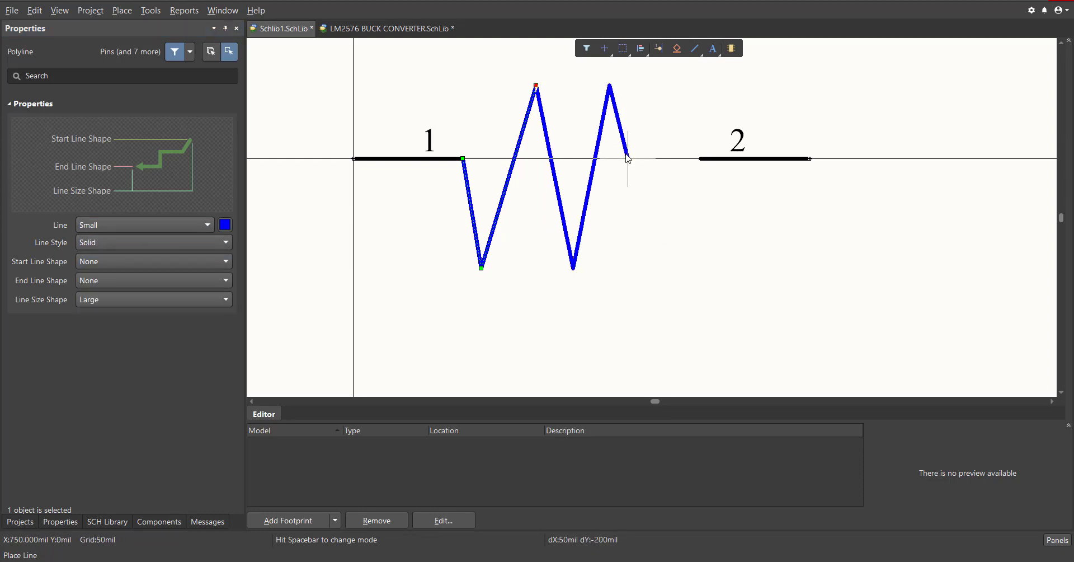
{"action": "left_click", "coordinate": [646, 268]}
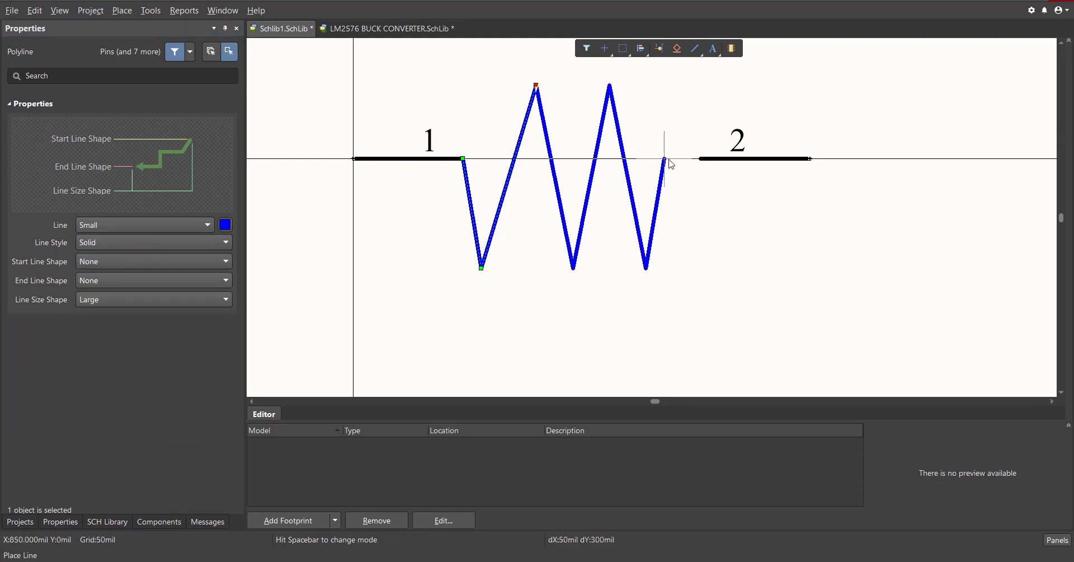
{"action": "left_click", "coordinate": [683, 159]}
{"action": "right_click", "coordinate": [682, 159]}
{"action": "right_click", "coordinate": [682, 159]}
{"action": "scroll", "coordinate": [689, 162], "scroll_direction": "up", "scroll_amount": 1, "text": "ctrl"}
{"action": "mouse_move", "coordinate": [806, 193]}
{"action": "left_mouse_down"}
{"action": "mouse_move", "coordinate": [823, 194]}
{"action": "mouse_move", "coordinate": [804, 194]}
{"action": "left_mouse_up"}
{"action": "left_click", "coordinate": [799, 272]}
{"action": "scroll", "coordinate": [799, 273], "scroll_direction": "down", "scroll_amount": 5, "text": "ctrl"}
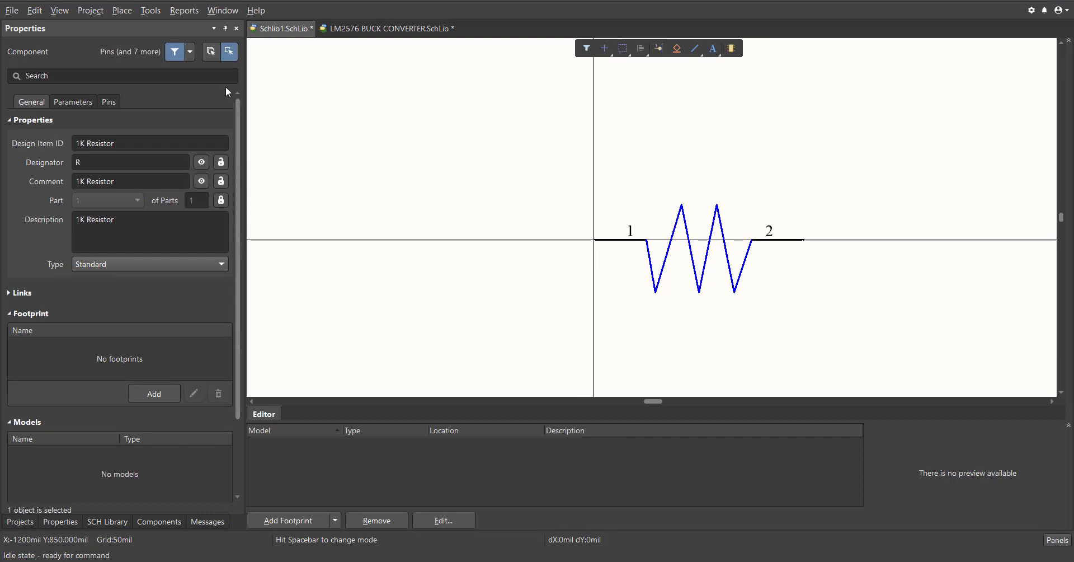
Step: Add two parameters named Manufacturer and Manufacturer PN to the 1K Resistor component
{"action": "right_click_drag", "start_coordinate": [649, 239], "coordinate": [573, 216]}
{"action": "scroll", "coordinate": [573, 216], "scroll_direction": "up", "scroll_amount": 1, "text": "ctrl"}
{"action": "left_click", "coordinate": [73, 102]}
{"action": "left_click", "coordinate": [182, 325]}
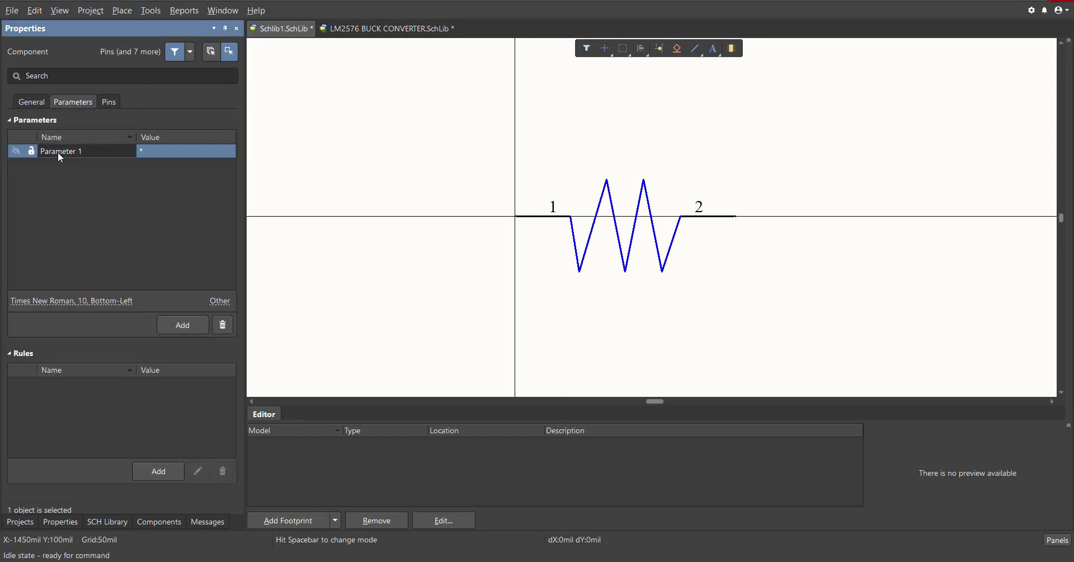
{"action": "type", "text": "Manufacturer"}
{"action": "left_click", "coordinate": [182, 325]}
{"action": "double_click", "coordinate": [99, 165]}
{"action": "type", "text": "Manufacturer"}
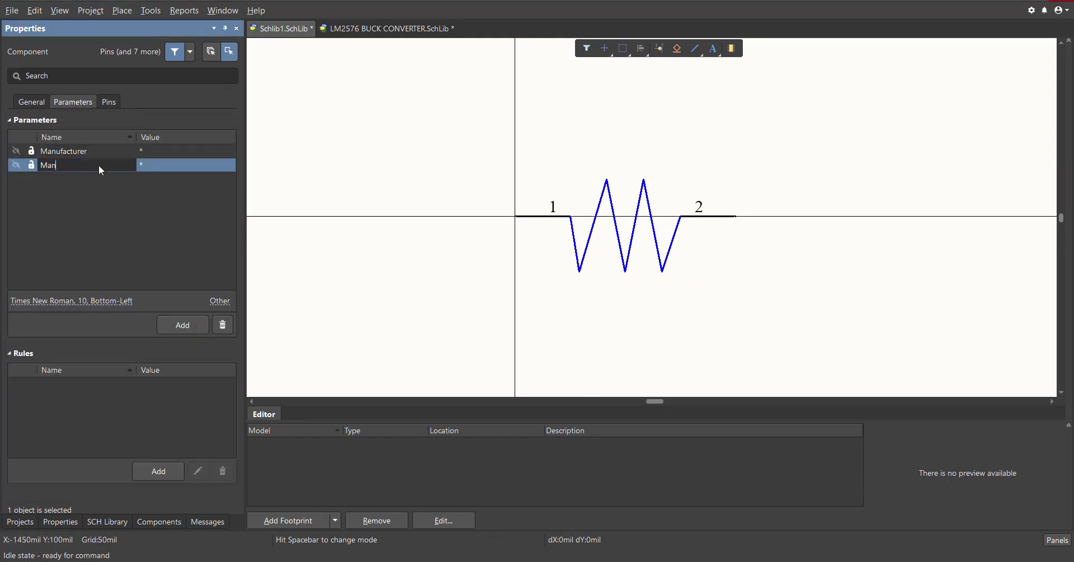
{"action": "type", "text": " PN"}
Step: Copy WS5M1001J from the 1K Resistor row of the Excel parts list into the Manufacturer parameter's value
{"action": "key", "text": "alt+Tab"}
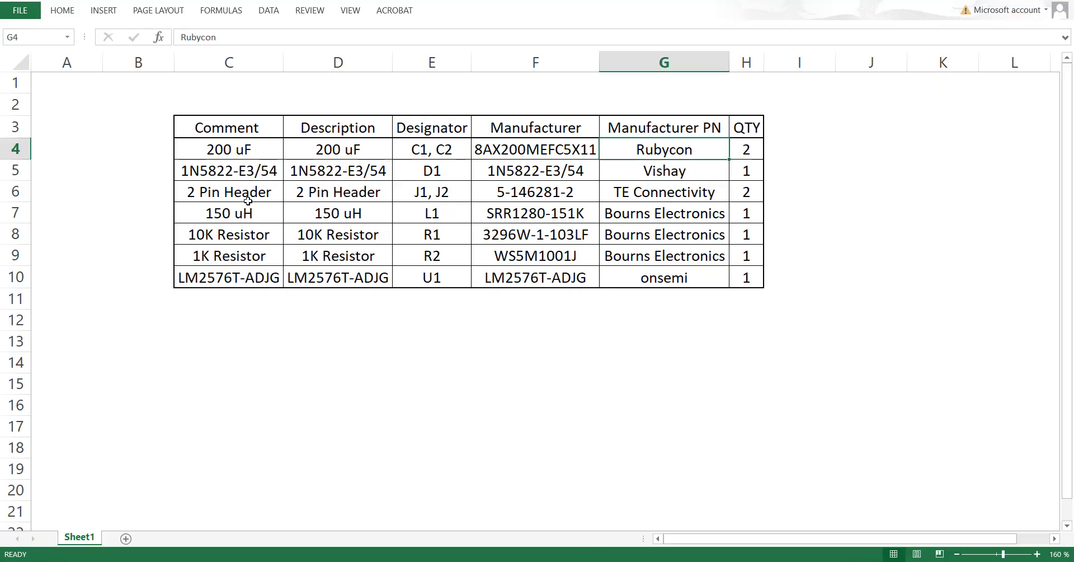
{"action": "left_click_drag", "start_coordinate": [246, 254], "coordinate": [544, 253]}
{"action": "left_click", "coordinate": [544, 252]}
{"action": "key", "text": "ctrl+c"}
{"action": "key", "text": "alt+Tab"}
{"action": "double_click", "coordinate": [173, 151]}
{"action": "key", "text": "ctrl+v"}
Step: Copy Bourns Electronics from the 1K Resistor row of the Excel parts list into the Manufacturer PN parameter's value
{"action": "key", "text": "alt+Tab"}
{"action": "left_click", "coordinate": [672, 256]}
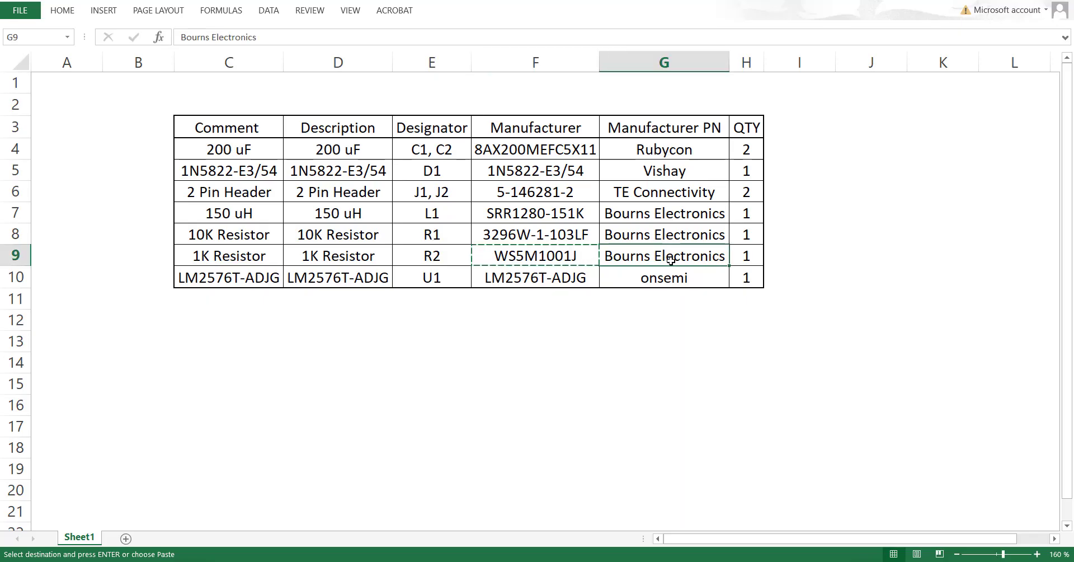
{"action": "key", "text": "ctrl+c"}
{"action": "key", "text": "alt+Tab"}
{"action": "double_click", "coordinate": [171, 167]}
{"action": "key", "text": "ctrl+v"}
{"action": "left_click", "coordinate": [582, 262]}
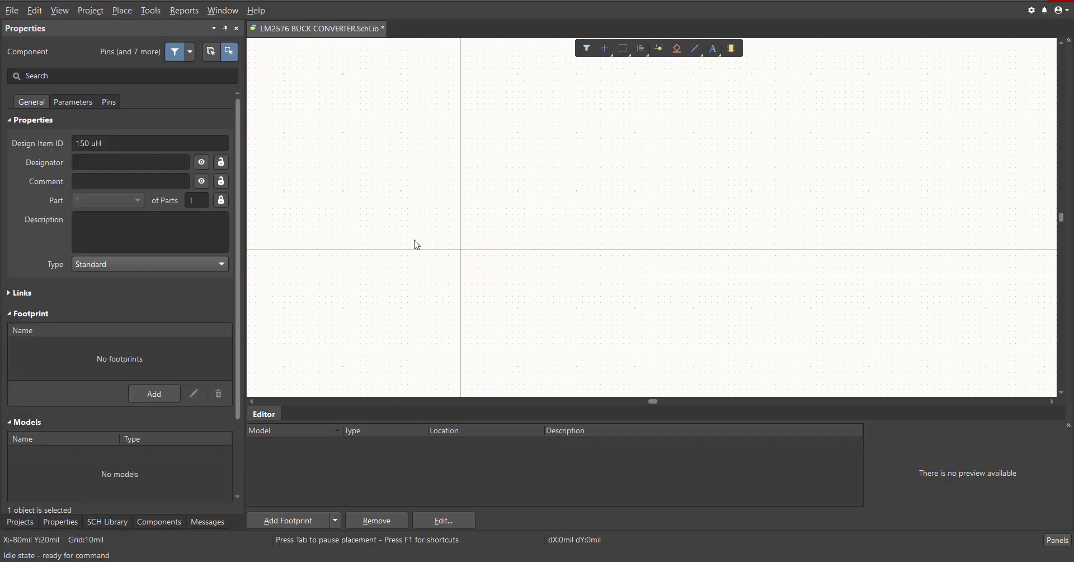
Step: Start a pin for the 150 uH component, rotate it to 180 degrees and set its length to 100 mil
{"action": "right_click_drag", "start_coordinate": [491, 279], "coordinate": [498, 239]}
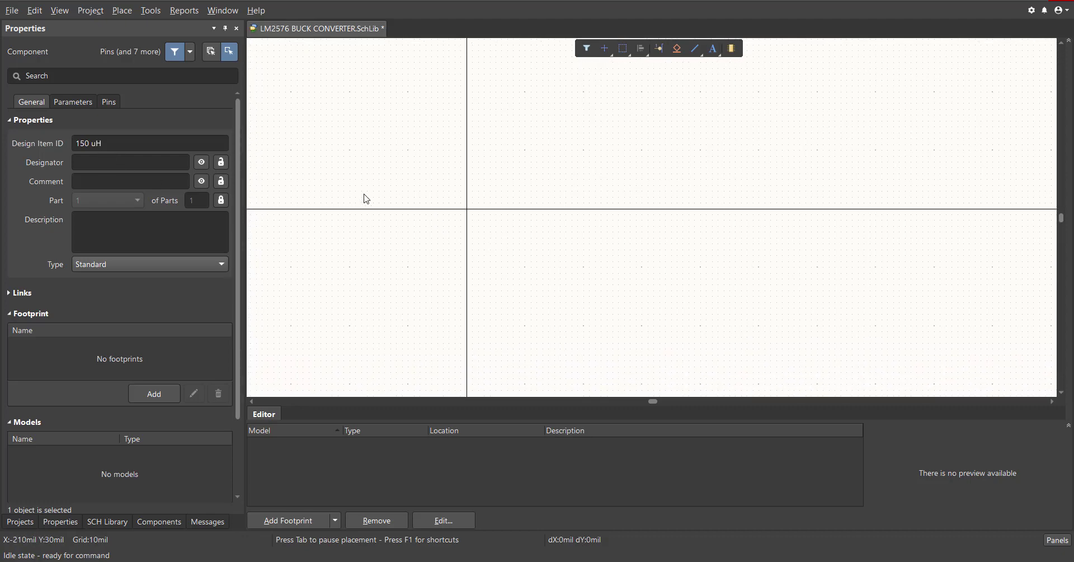
{"action": "scroll", "coordinate": [446, 177], "scroll_direction": "up", "scroll_amount": 2, "text": "ctrl"}
{"action": "right_click_drag", "start_coordinate": [444, 179], "coordinate": [497, 221]}
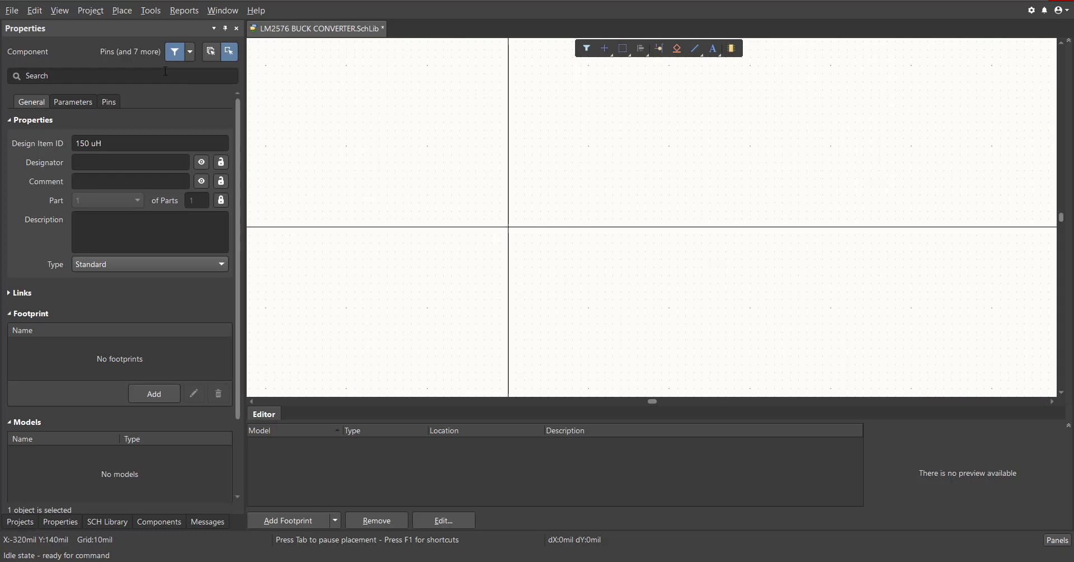
{"action": "left_click", "coordinate": [126, 16]}
{"action": "left_click", "coordinate": [132, 116]}
{"action": "left_click", "coordinate": [135, 44]}
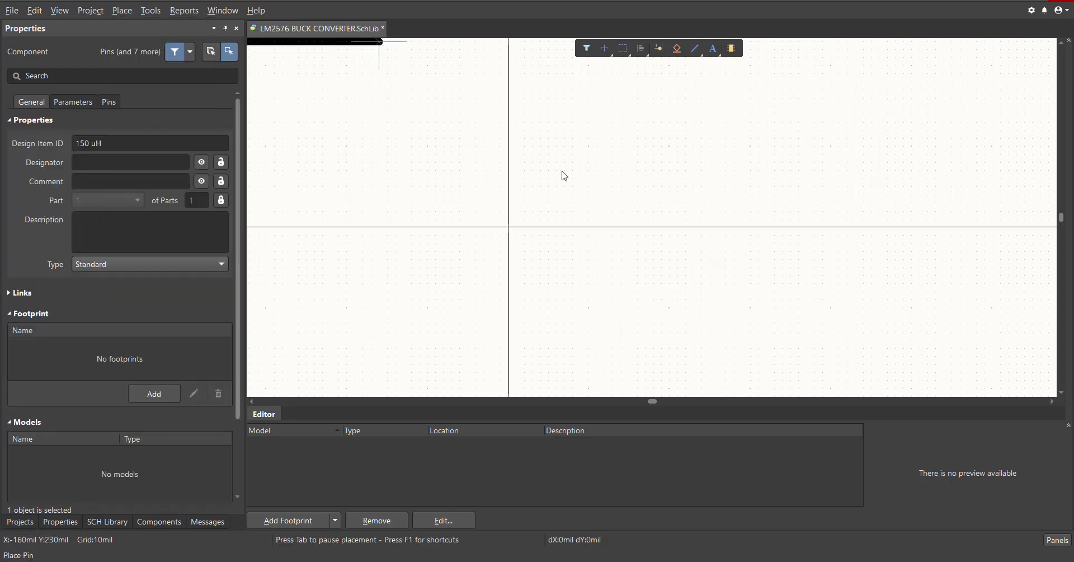
{"action": "key", "text": "space"}
{"action": "key", "text": "space"}
{"action": "key", "text": "Tab"}
{"action": "left_click", "coordinate": [134, 382]}
{"action": "type", "text": "100"}
{"action": "key", "text": "Return"}
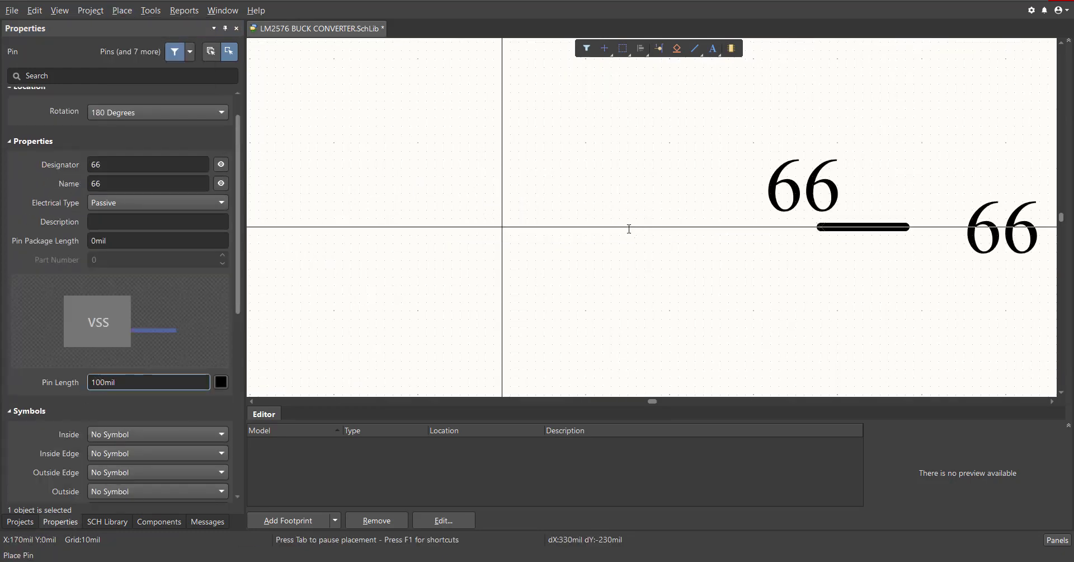
Step: Set the pin's designator and name to 1, place it at the origin, and place pin 2 about 480 mil to its right
{"action": "key", "text": "Tab"}
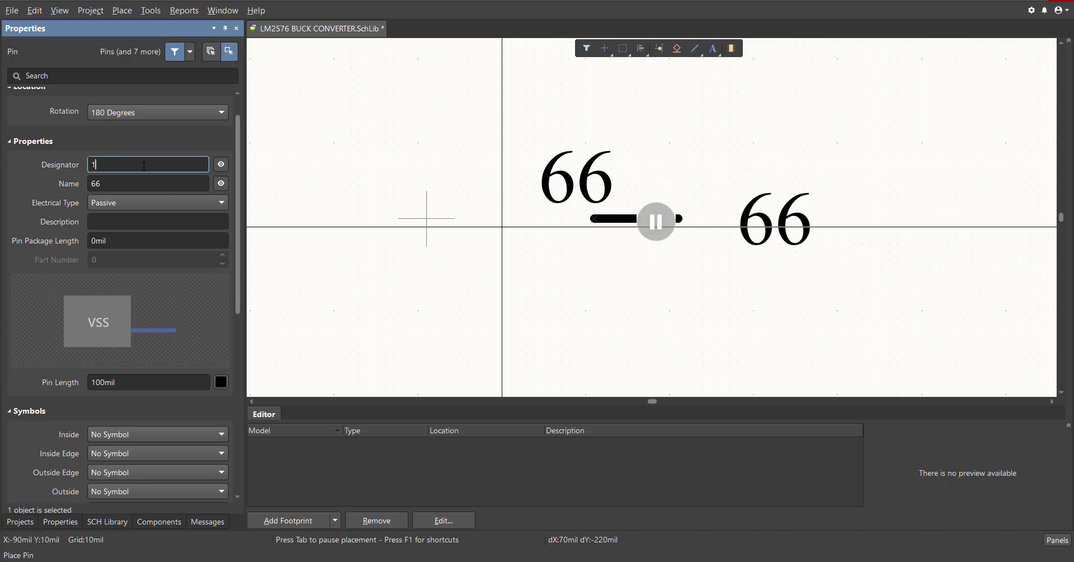
{"action": "left_click", "coordinate": [141, 183]}
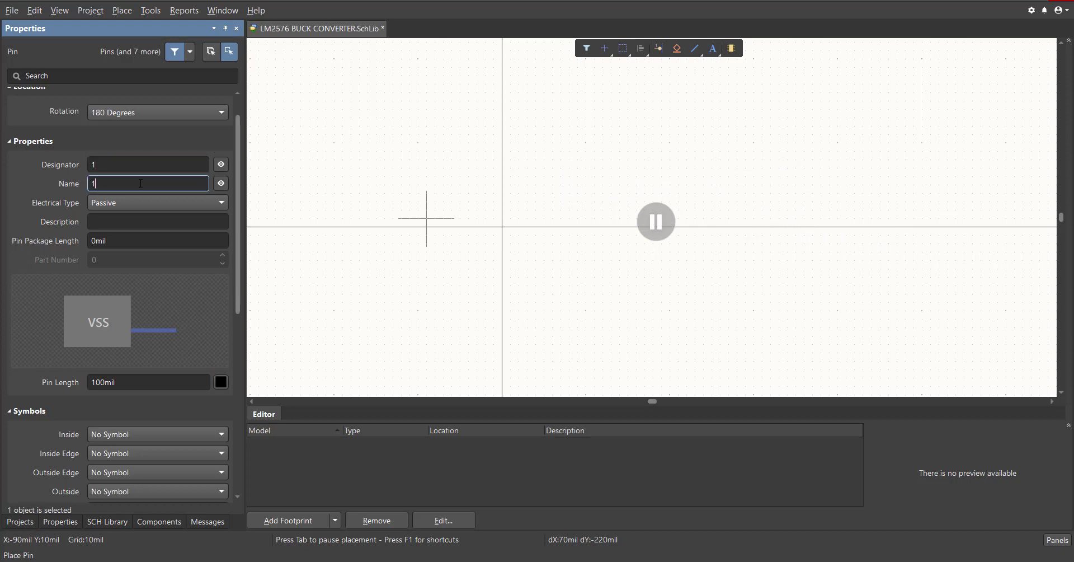
{"action": "type", "text": "1"}
{"action": "left_click", "coordinate": [666, 222]}
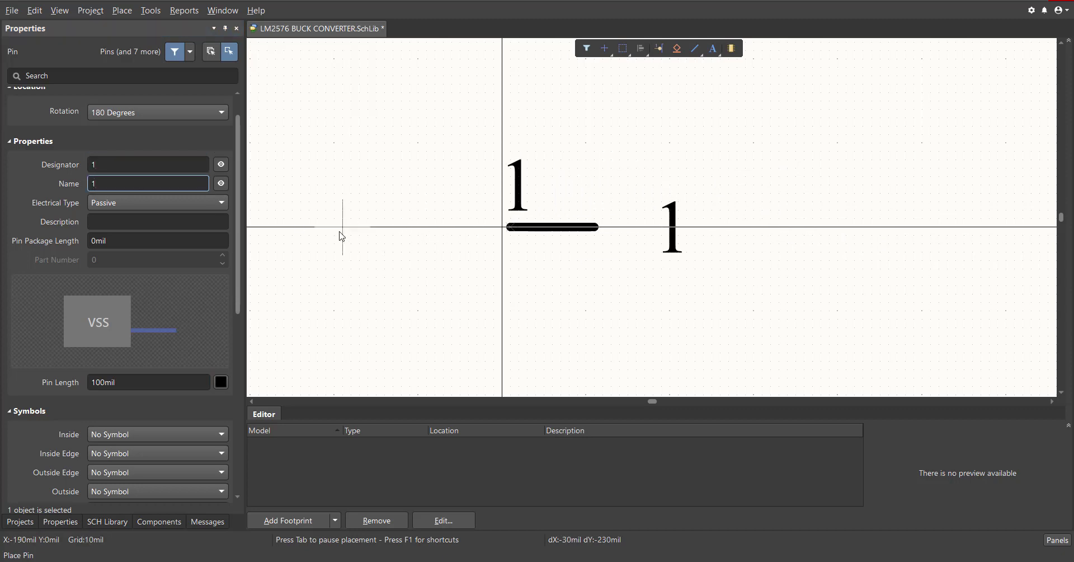
{"action": "left_click", "coordinate": [501, 227]}
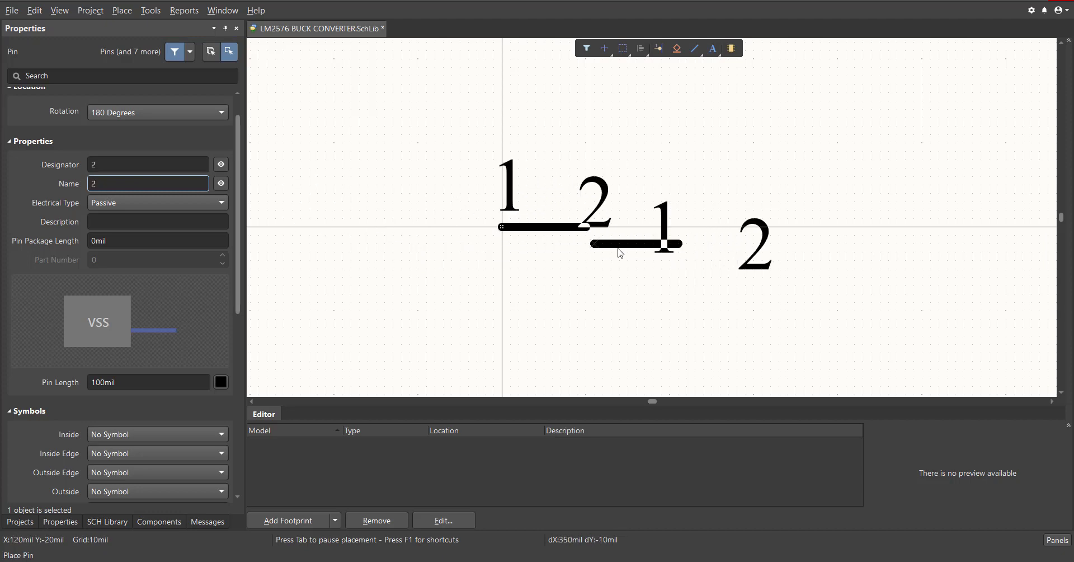
{"action": "left_click", "coordinate": [904, 227]}
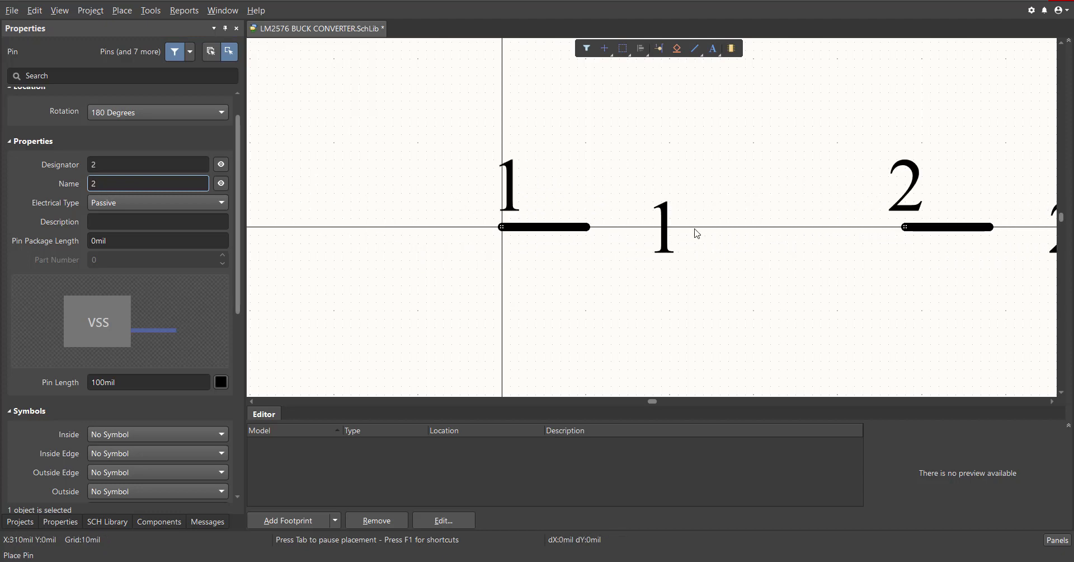
{"action": "right_click", "coordinate": [689, 230]}
Step: Select both pins of the 150 uH symbol and hide their names
{"action": "scroll", "coordinate": [828, 282], "scroll_direction": "down", "scroll_amount": 1, "text": "ctrl"}
{"action": "left_click", "coordinate": [835, 269]}
{"action": "left_click_drag", "start_coordinate": [834, 269], "coordinate": [518, 178]}
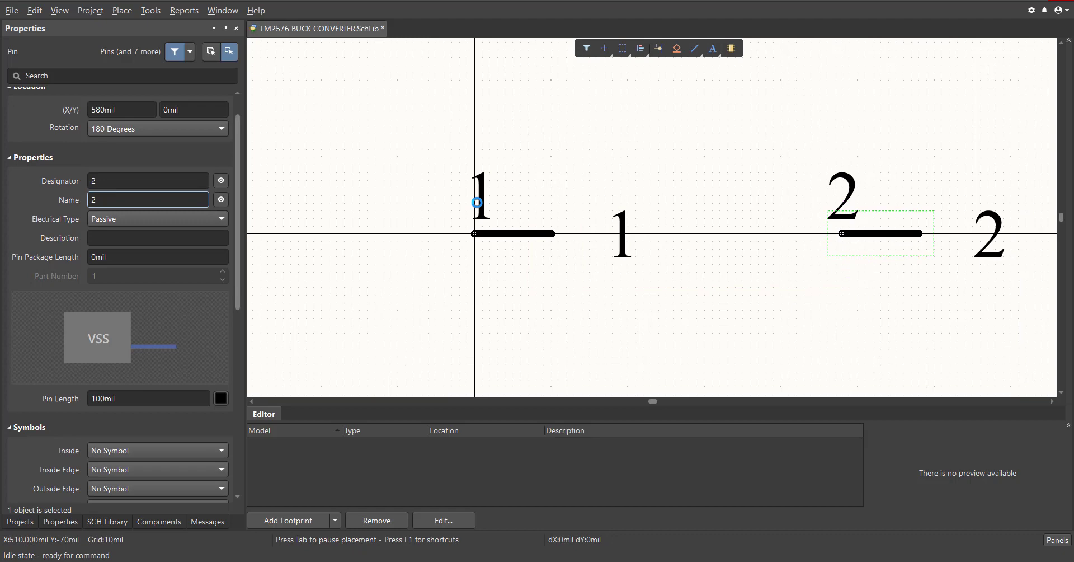
{"action": "left_click", "coordinate": [222, 201]}
{"action": "right_click_drag", "start_coordinate": [558, 222], "coordinate": [513, 233]}
{"action": "middle_click_drag", "start_coordinate": [513, 233], "coordinate": [513, 224]}
{"action": "right_click_drag", "start_coordinate": [513, 224], "coordinate": [452, 282]}
{"action": "scroll", "coordinate": [466, 267], "scroll_direction": "up", "scroll_amount": 4, "text": "ctrl"}
{"action": "scroll", "coordinate": [453, 281], "scroll_direction": "down", "scroll_amount": 3, "text": "ctrl"}
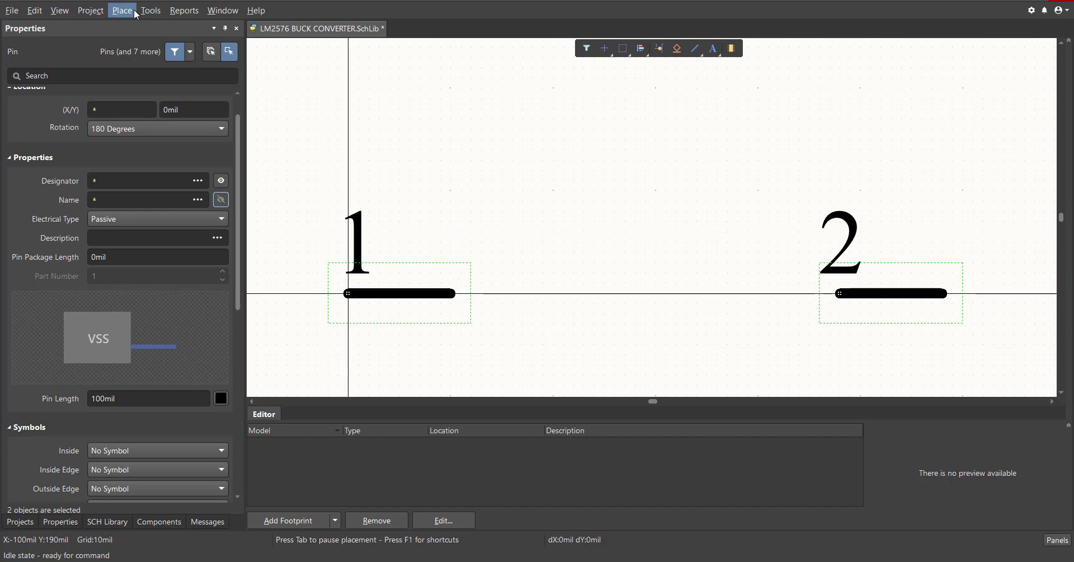
Step: Draw an upper half-circle arc centred at X 270 mil, Y 10 mil between the pins, with a radius of about 83 mil
{"action": "left_click", "coordinate": [137, 15]}
{"action": "left_click", "coordinate": [139, 70]}
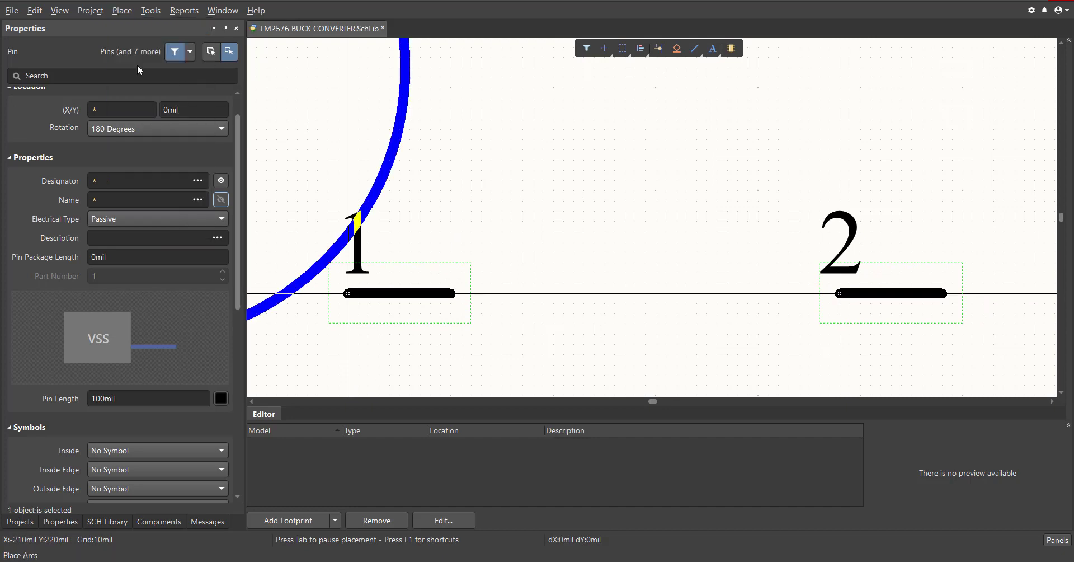
{"action": "left_click", "coordinate": [625, 284]}
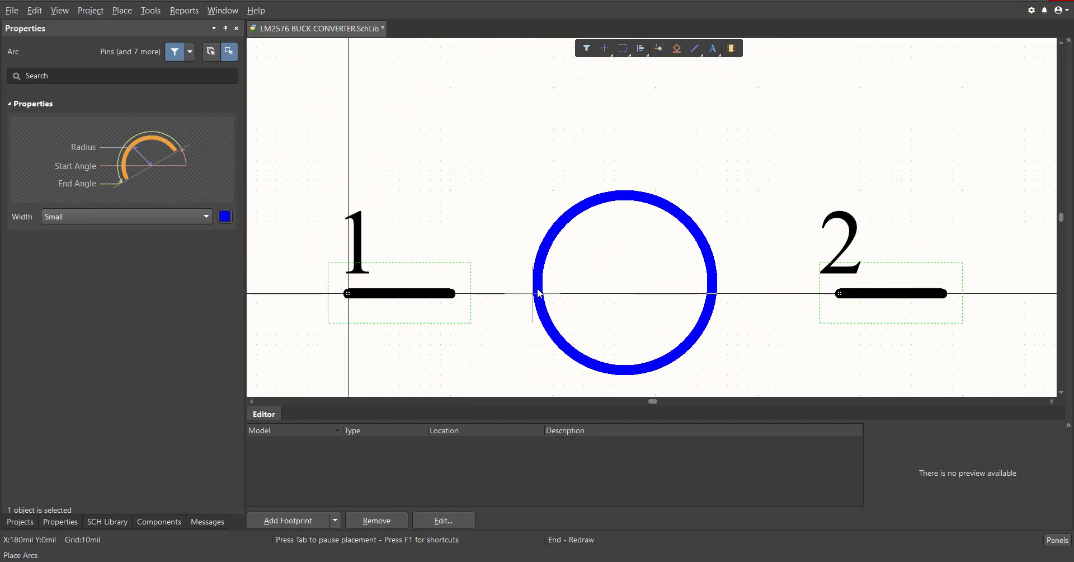
{"action": "left_click", "coordinate": [707, 283]}
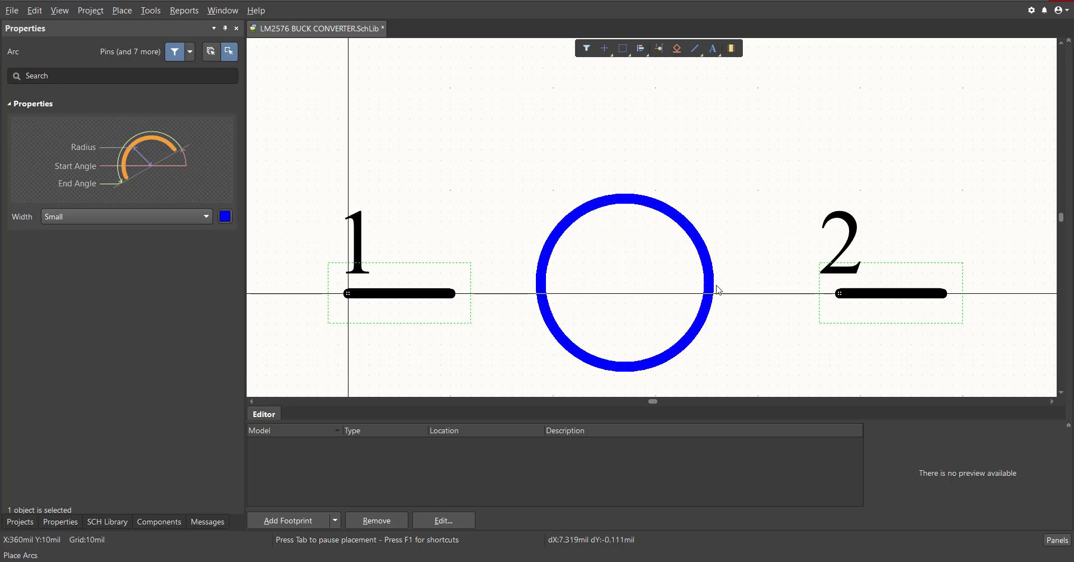
{"action": "left_click", "coordinate": [716, 280]}
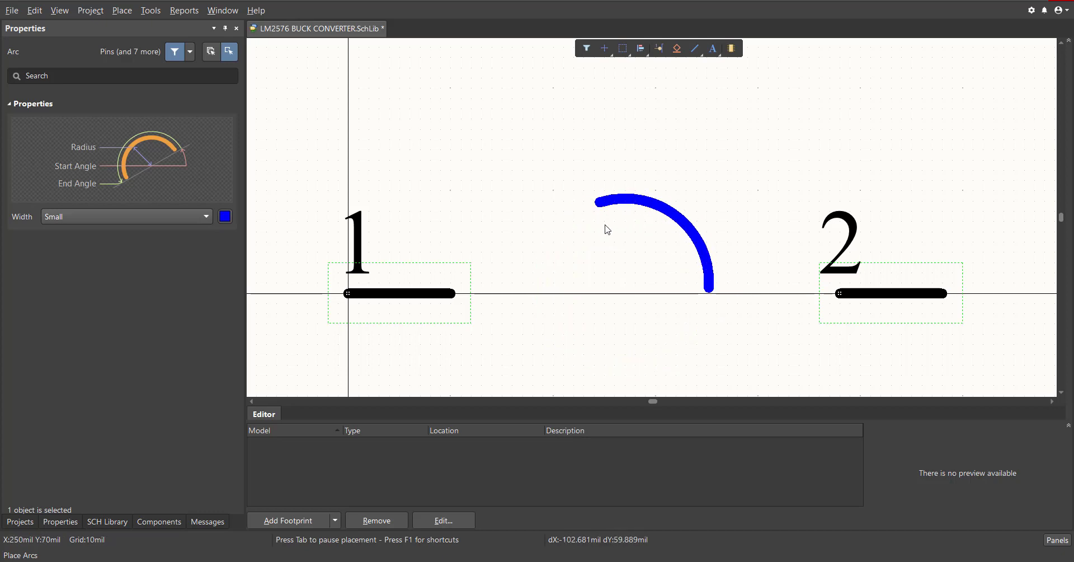
{"action": "left_click", "coordinate": [554, 293]}
{"action": "right_click", "coordinate": [501, 274]}
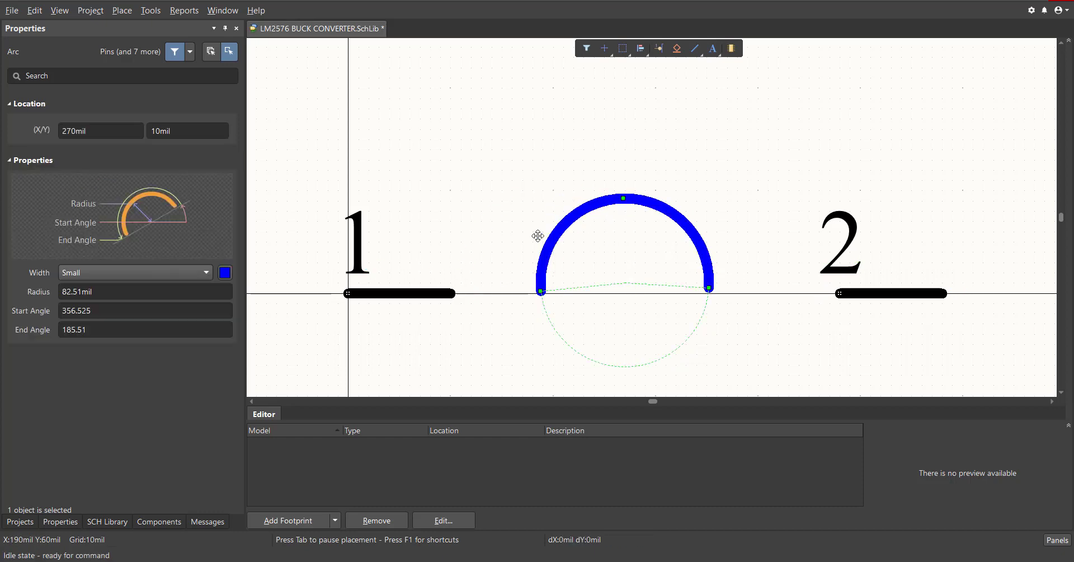
{"action": "scroll", "coordinate": [633, 191], "scroll_direction": "up", "scroll_amount": 1, "text": "ctrl"}
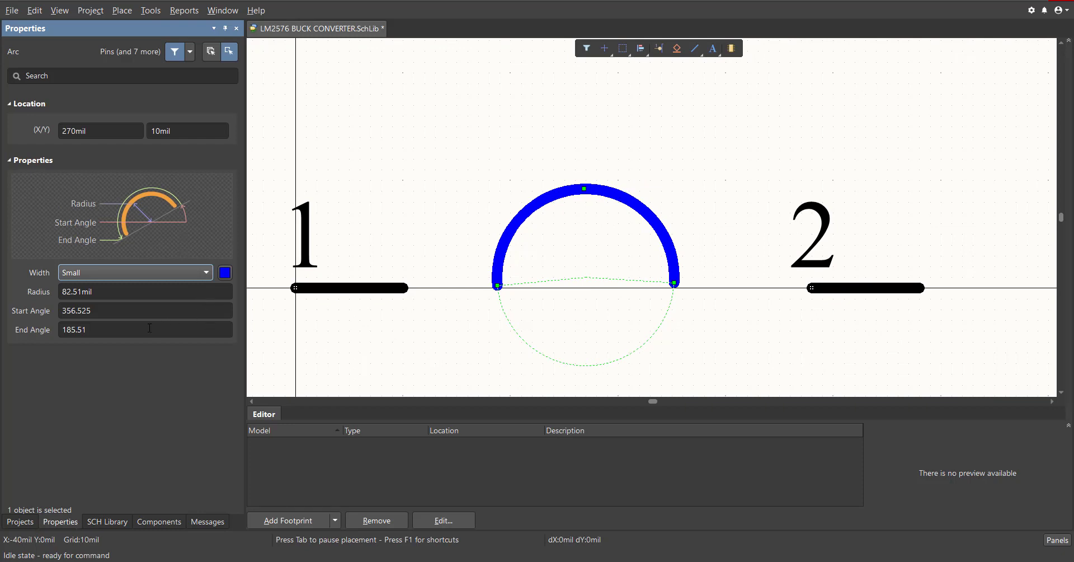
Step: Set the arc's radius to 50 mil and move its centre to about X 160 mil, Y 70 mil
{"action": "left_click", "coordinate": [117, 292]}
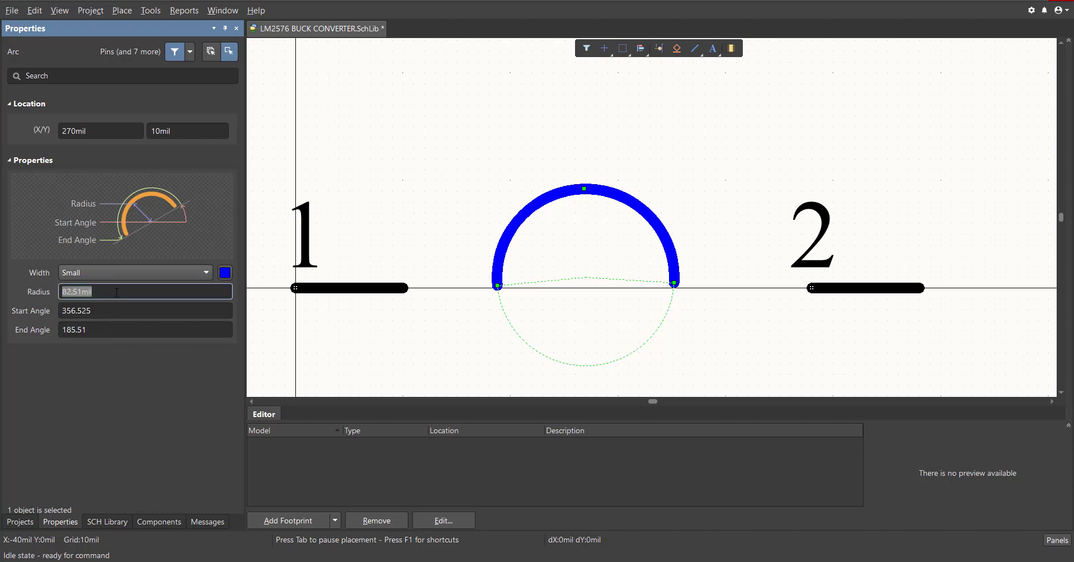
{"action": "type", "text": "50"}
{"action": "key", "text": "Return"}
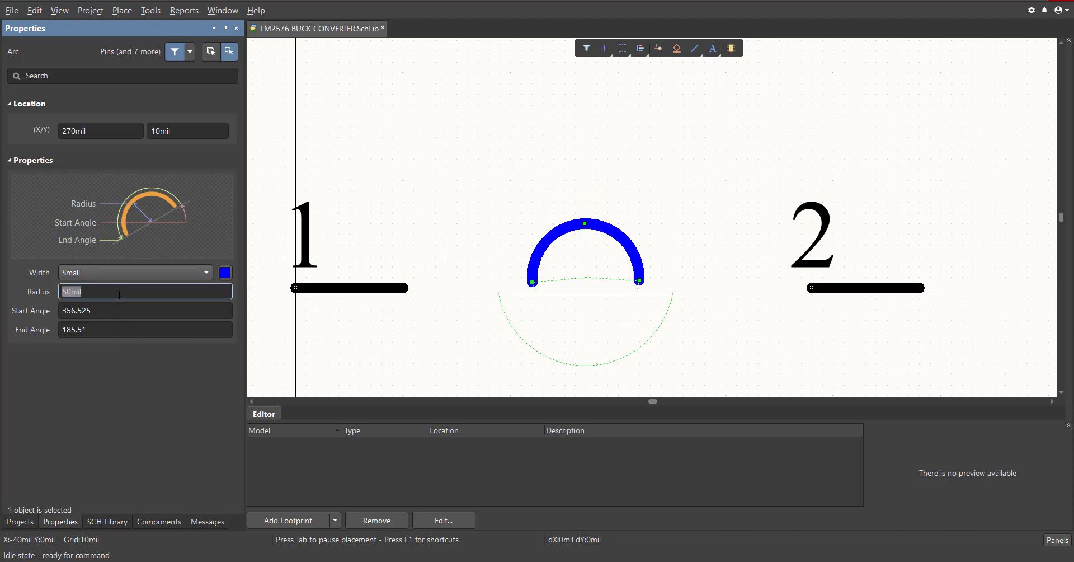
{"action": "right_click_drag", "start_coordinate": [611, 266], "coordinate": [641, 285]}
{"action": "left_click_drag", "start_coordinate": [666, 300], "coordinate": [519, 208]}
{"action": "right_click_drag", "start_coordinate": [491, 258], "coordinate": [535, 266]}
{"action": "scroll", "coordinate": [526, 265], "scroll_direction": "up", "scroll_amount": 1, "text": "ctrl"}
Step: Draw a vertical line with width Small and style Solid from the arc's left end at X 110 mil, Y 70 mil to Y 0 mil
{"action": "key", "text": "p"}
{"action": "key", "text": "l"}
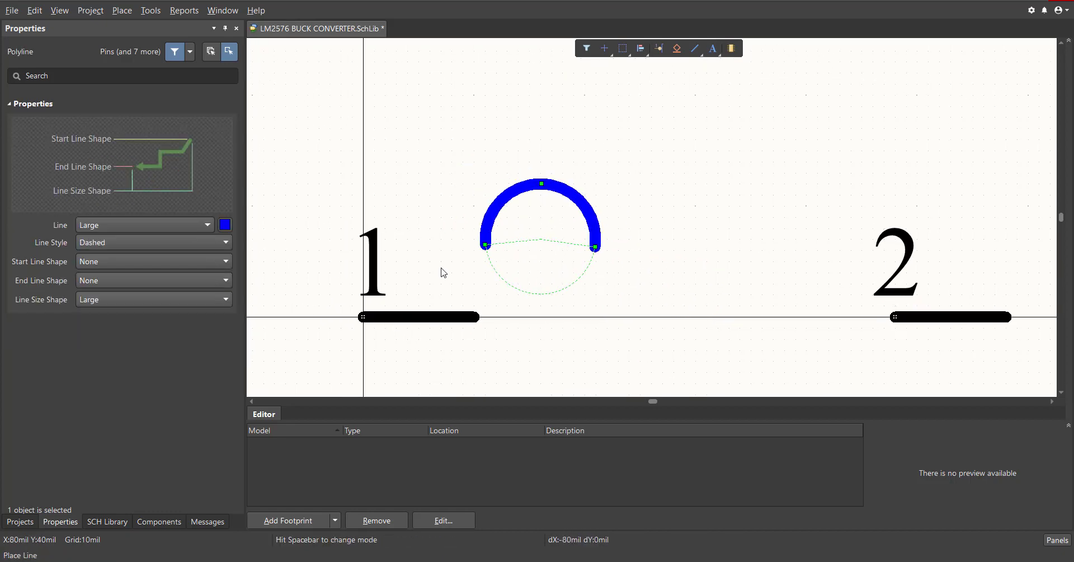
{"action": "key", "text": "Tab"}
{"action": "left_click", "coordinate": [123, 225]}
{"action": "left_click", "coordinate": [110, 255]}
{"action": "left_click", "coordinate": [135, 244]}
{"action": "left_click", "coordinate": [134, 258]}
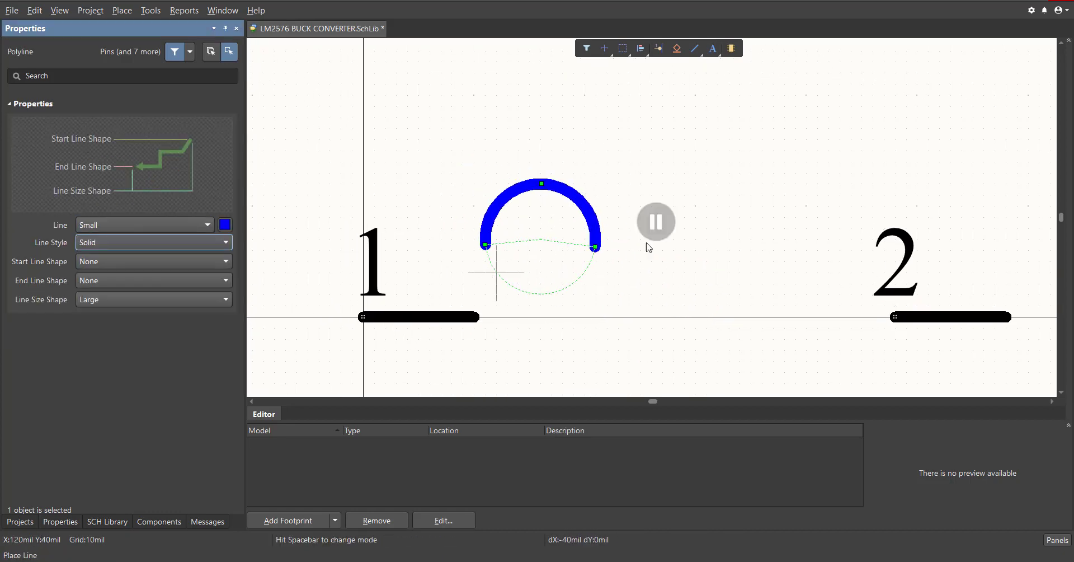
{"action": "left_click", "coordinate": [656, 223]}
{"action": "left_click", "coordinate": [485, 244]}
{"action": "left_click", "coordinate": [485, 317]}
{"action": "right_click", "coordinate": [485, 317]}
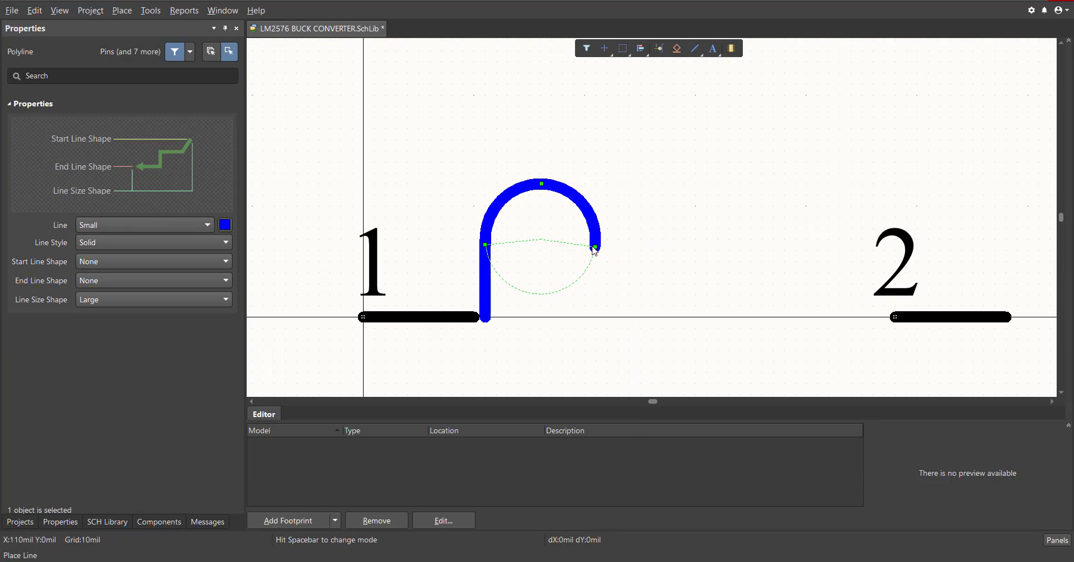
{"action": "right_click", "coordinate": [596, 248]}
Step: Copy the vertical line and paste it below the arc's right end
{"action": "key", "text": "ctrl+c"}
{"action": "key", "text": "ctrl+v"}
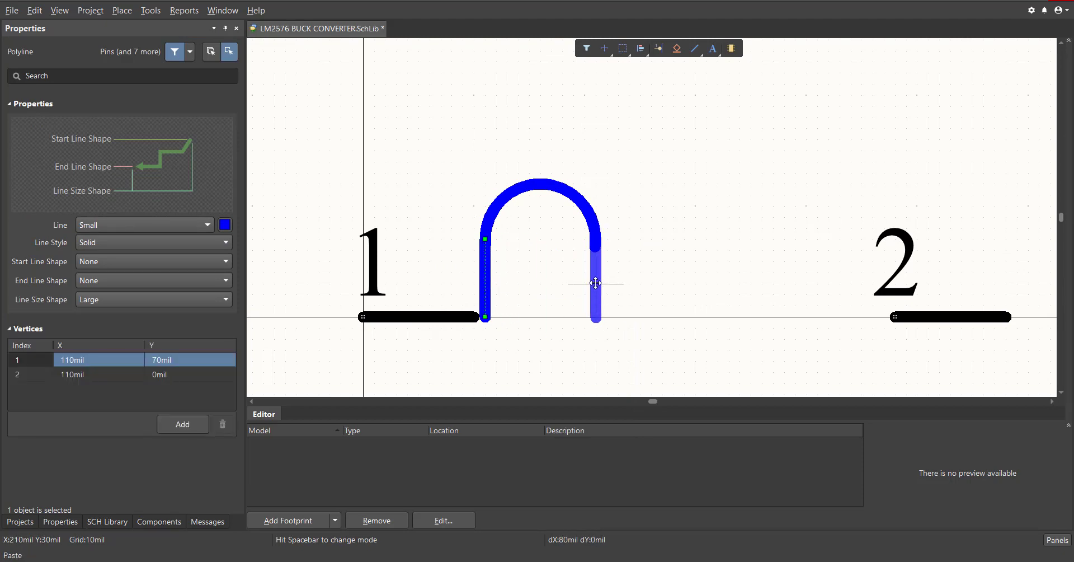
{"action": "left_click", "coordinate": [596, 283]}
{"action": "right_click_drag", "start_coordinate": [521, 225], "coordinate": [518, 227]}
{"action": "scroll", "coordinate": [518, 228], "scroll_direction": "up", "scroll_amount": 3, "text": "ctrl"}
{"action": "left_click", "coordinate": [459, 264]}
{"action": "left_click_drag", "start_coordinate": [448, 268], "coordinate": [447, 256]}
{"action": "scroll", "coordinate": [714, 275], "scroll_direction": "down", "scroll_amount": 1, "text": "ctrl"}
{"action": "right_click_drag", "start_coordinate": [713, 276], "coordinate": [626, 208]}
{"action": "scroll", "coordinate": [626, 208], "scroll_direction": "down", "scroll_amount": 1, "text": "ctrl"}
Step: Select the arc and its two vertical lines and move them 10 mil left to join pin 1's inner end
{"action": "left_click_drag", "start_coordinate": [287, 114], "coordinate": [627, 386]}
{"action": "left_click", "coordinate": [436, 293], "text": "shift"}
{"action": "left_click_drag", "start_coordinate": [455, 280], "coordinate": [456, 278]}
{"action": "left_click_drag", "start_coordinate": [660, 128], "coordinate": [454, 305]}
{"action": "left_click", "coordinate": [436, 293], "text": "shift"}
{"action": "right_click_drag", "start_coordinate": [496, 272], "coordinate": [478, 323]}
{"action": "key", "text": "m"}
{"action": "key", "text": "s"}
{"action": "left_click", "coordinate": [447, 339]}
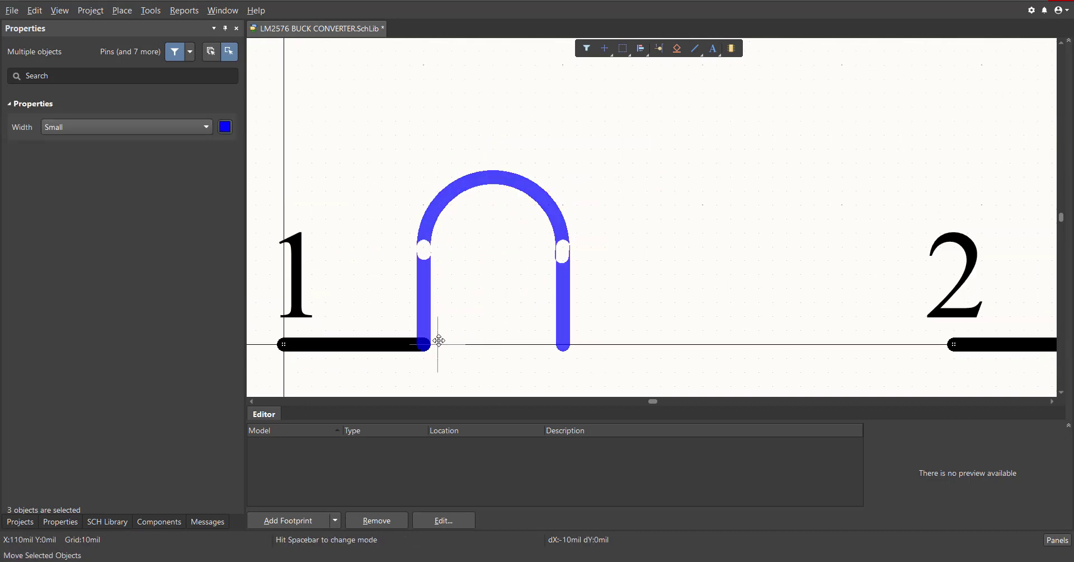
{"action": "left_click", "coordinate": [438, 341]}
Step: Paste three more copies of the arc with its two vertical lines end to end, forming a four-turn coil from pin 1
{"action": "right_click_drag", "start_coordinate": [652, 306], "coordinate": [623, 287]}
{"action": "scroll", "coordinate": [622, 287], "scroll_direction": "down", "scroll_amount": 1, "text": "ctrl"}
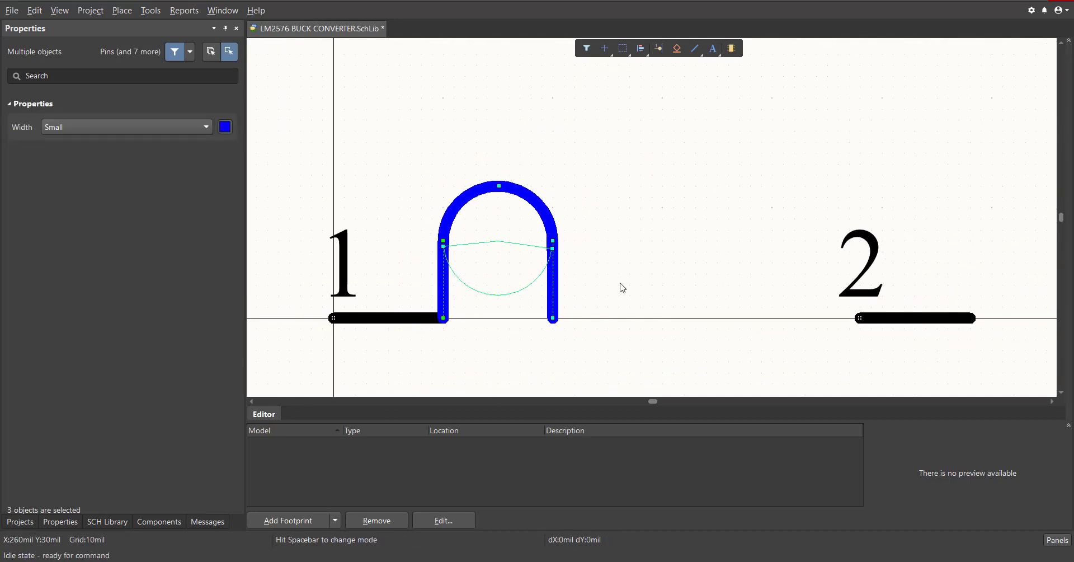
{"action": "key", "text": "ctrl+v"}
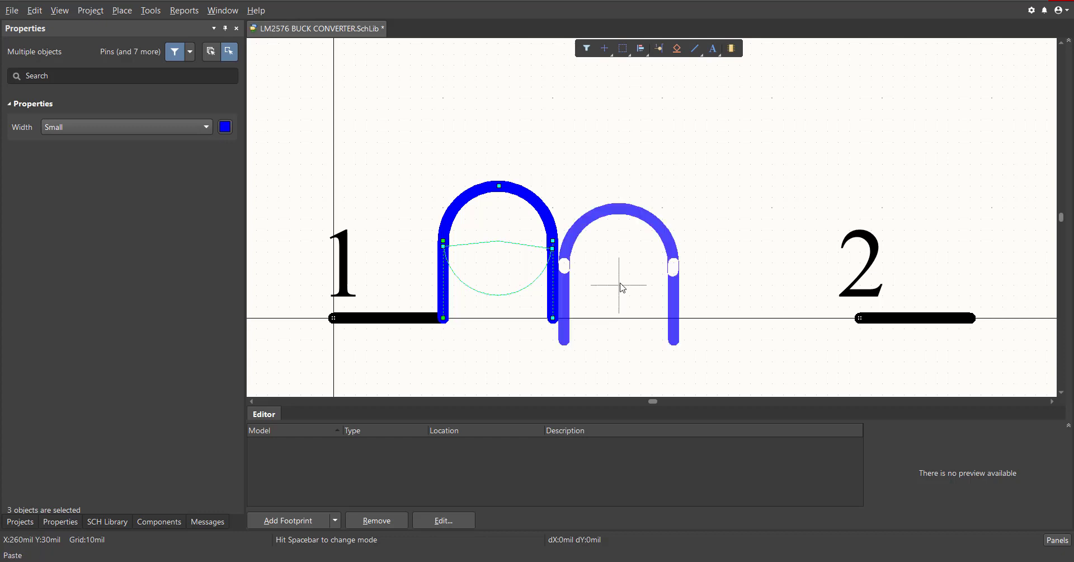
{"action": "left_click", "coordinate": [613, 271]}
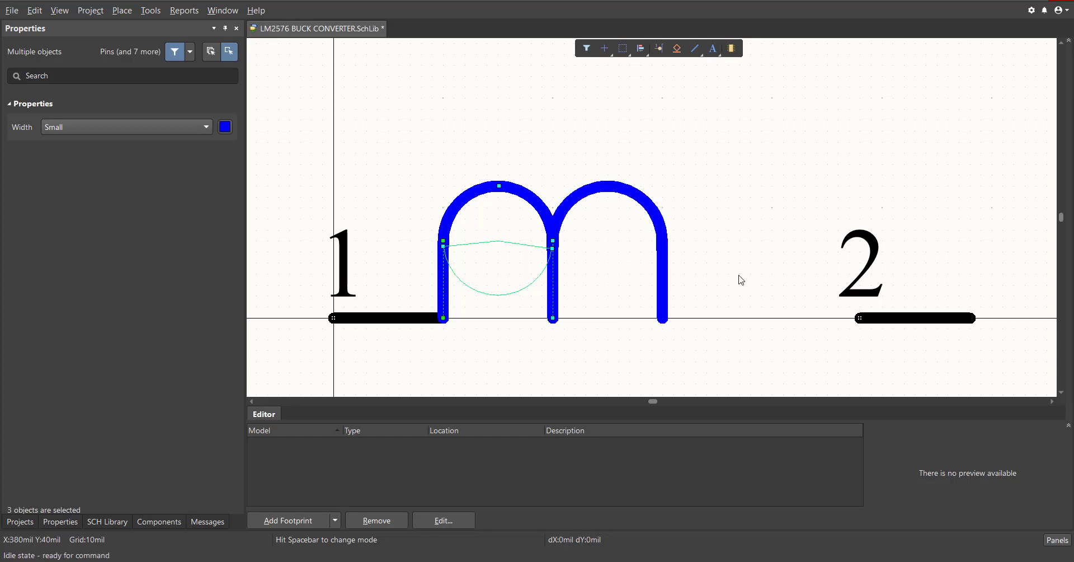
{"action": "right_click_drag", "start_coordinate": [678, 274], "coordinate": [690, 259]}
{"action": "key", "text": "ctrl+v"}
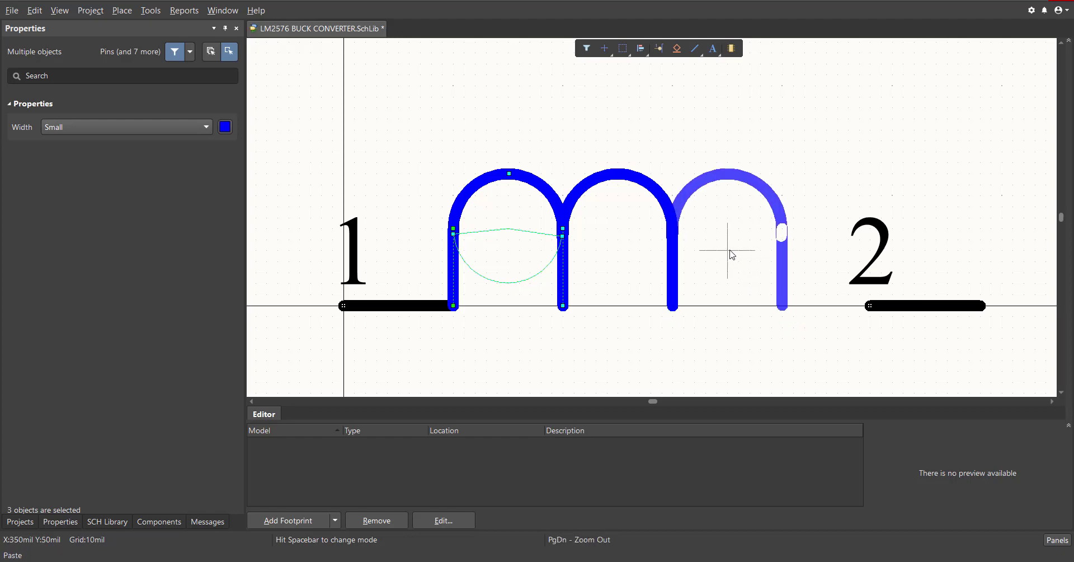
{"action": "left_click", "coordinate": [734, 257]}
{"action": "scroll", "coordinate": [796, 278], "scroll_direction": "down", "scroll_amount": 4, "text": "ctrl"}
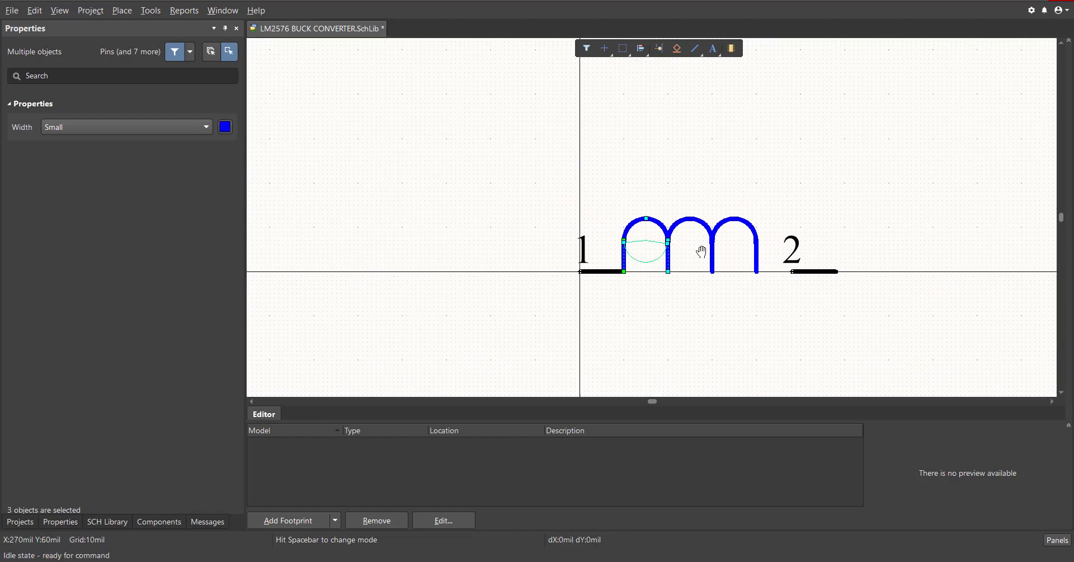
{"action": "scroll", "coordinate": [716, 271], "scroll_direction": "up", "scroll_amount": 2, "text": "ctrl"}
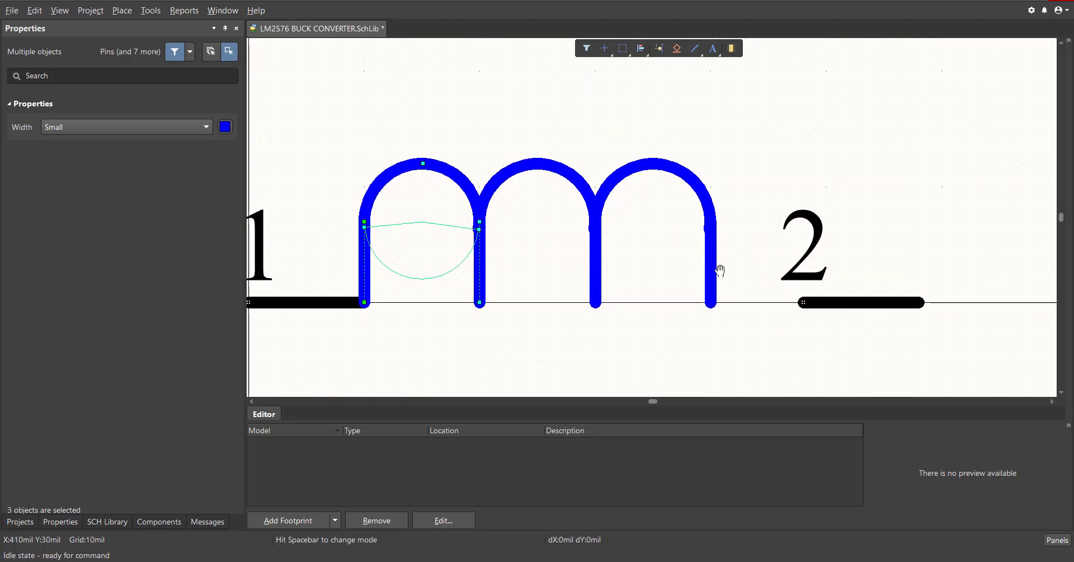
{"action": "key", "text": "ctrl+v"}
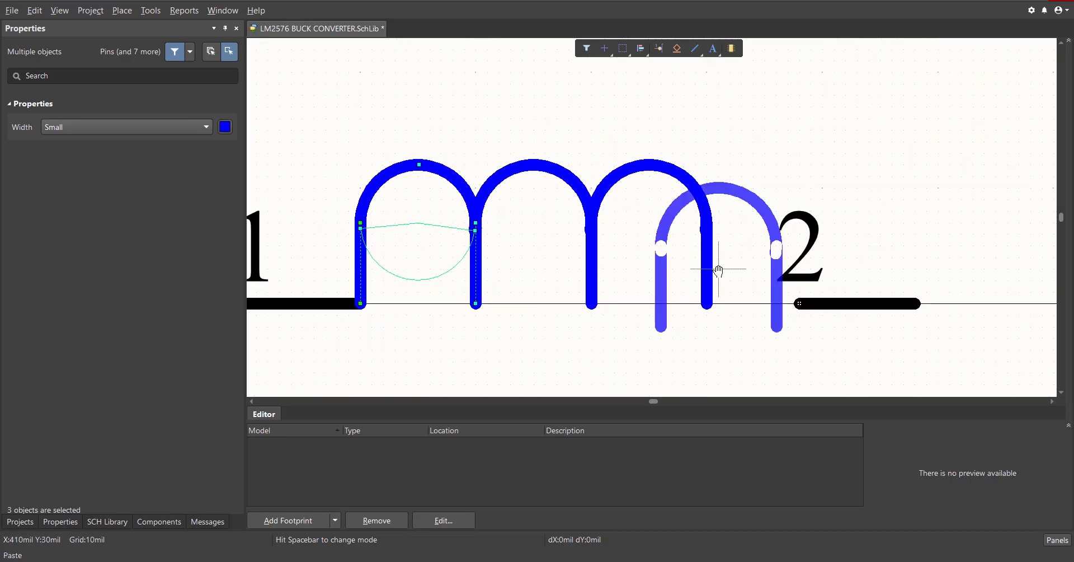
{"action": "left_click", "coordinate": [766, 247]}
Step: Move pin 2 right by 20 mil to X 500 mil, Y 0 mil, joining the coil's last vertical line
{"action": "right_click_drag", "start_coordinate": [954, 340], "coordinate": [838, 313]}
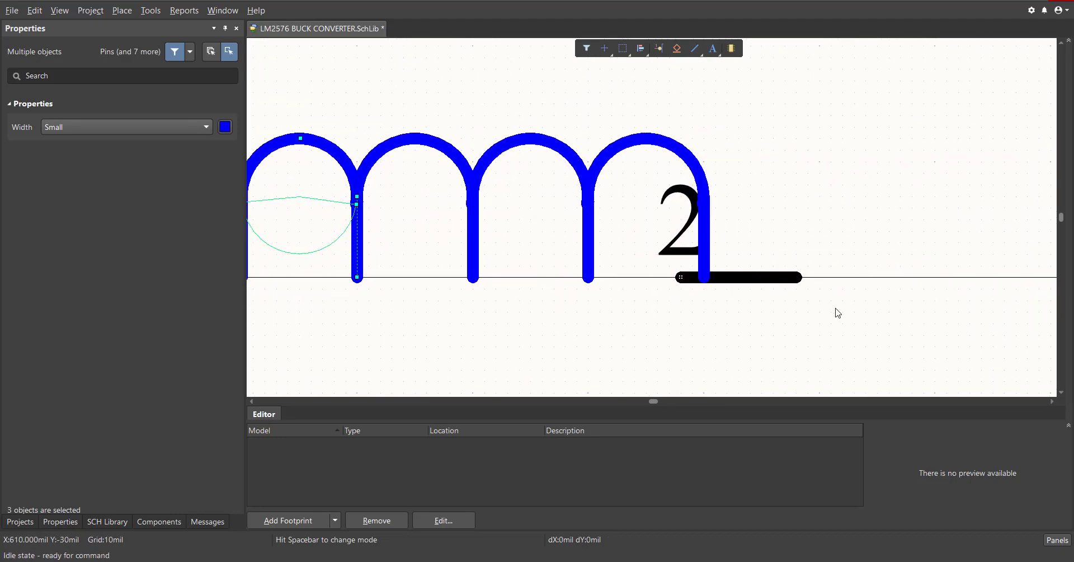
{"action": "mouse_move", "coordinate": [706, 278]}
{"action": "left_mouse_down"}
{"action": "mouse_move", "coordinate": [738, 277]}
{"action": "mouse_move", "coordinate": [704, 277]}
{"action": "left_mouse_up"}
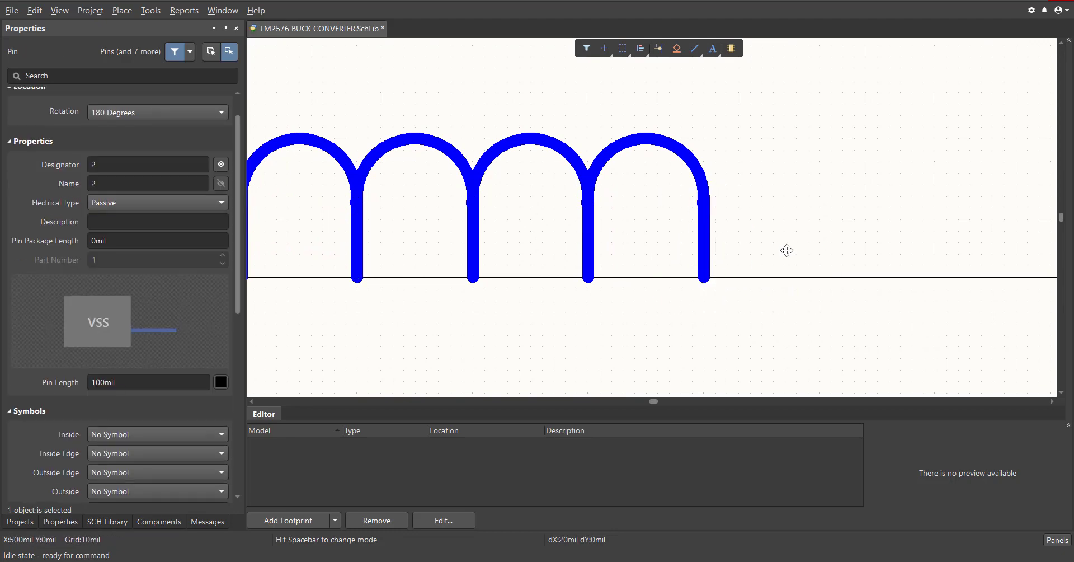
{"action": "left_click", "coordinate": [787, 250]}
{"action": "scroll", "coordinate": [845, 241], "scroll_direction": "down", "scroll_amount": 2, "text": "ctrl"}
{"action": "scroll", "coordinate": [860, 244], "scroll_direction": "up", "scroll_amount": 2, "text": "ctrl"}
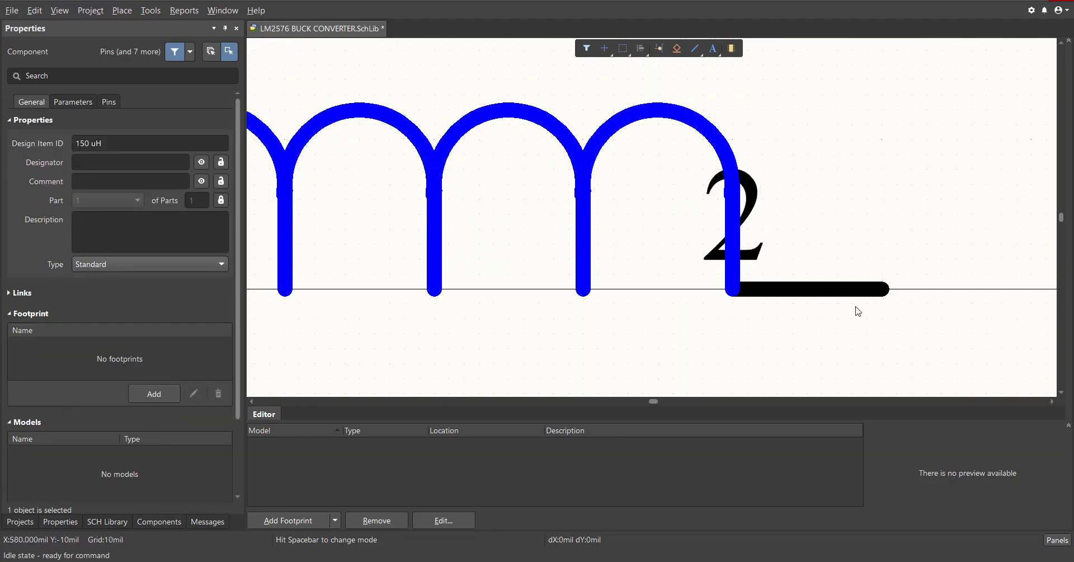
Step: Flip pin 2 horizontally so its electrical connection end faces away from the coil
{"action": "left_click", "coordinate": [838, 274]}
{"action": "left_click_drag", "start_coordinate": [734, 293], "coordinate": [778, 320]}
{"action": "key", "text": "x"}
{"action": "key", "text": "Escape"}
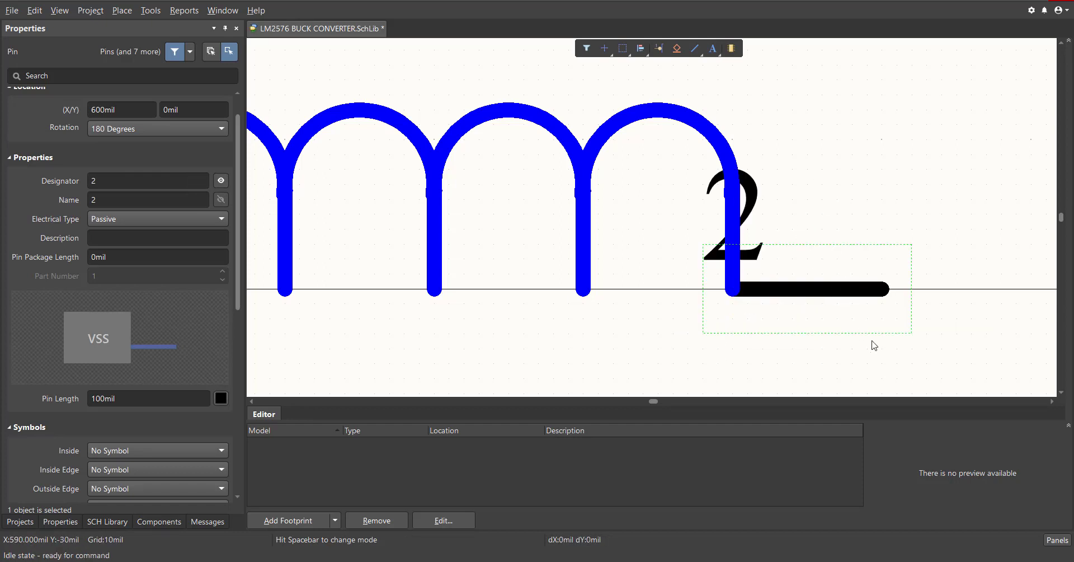
{"action": "left_click_drag", "start_coordinate": [851, 280], "coordinate": [889, 290]}
{"action": "key", "text": "x"}
{"action": "key", "text": "x"}
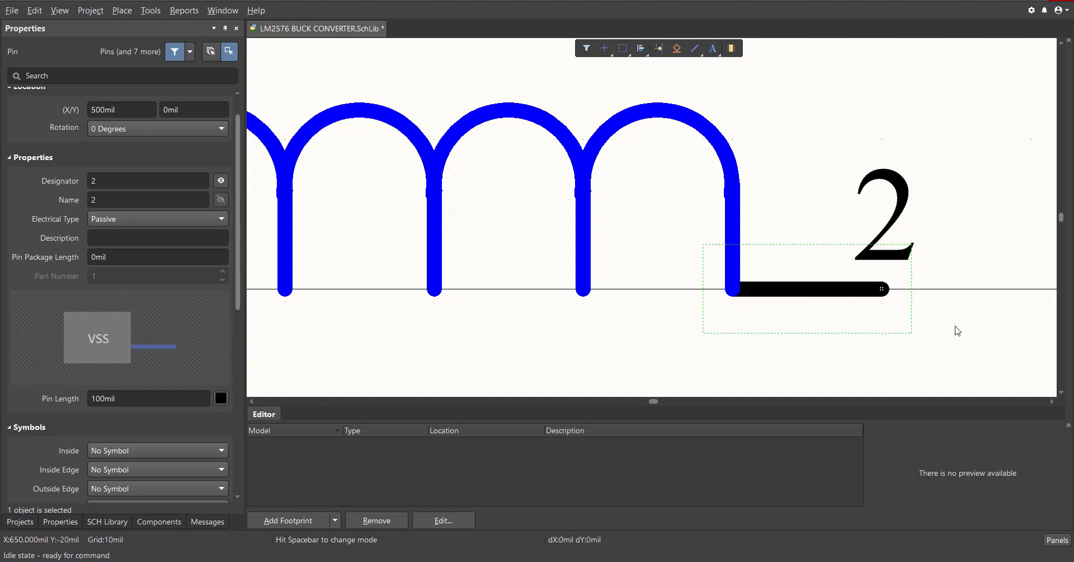
{"action": "scroll", "coordinate": [957, 331], "scroll_direction": "down", "scroll_amount": 4, "text": "ctrl"}
{"action": "scroll", "coordinate": [930, 286], "scroll_direction": "up", "scroll_amount": 1, "text": "ctrl"}
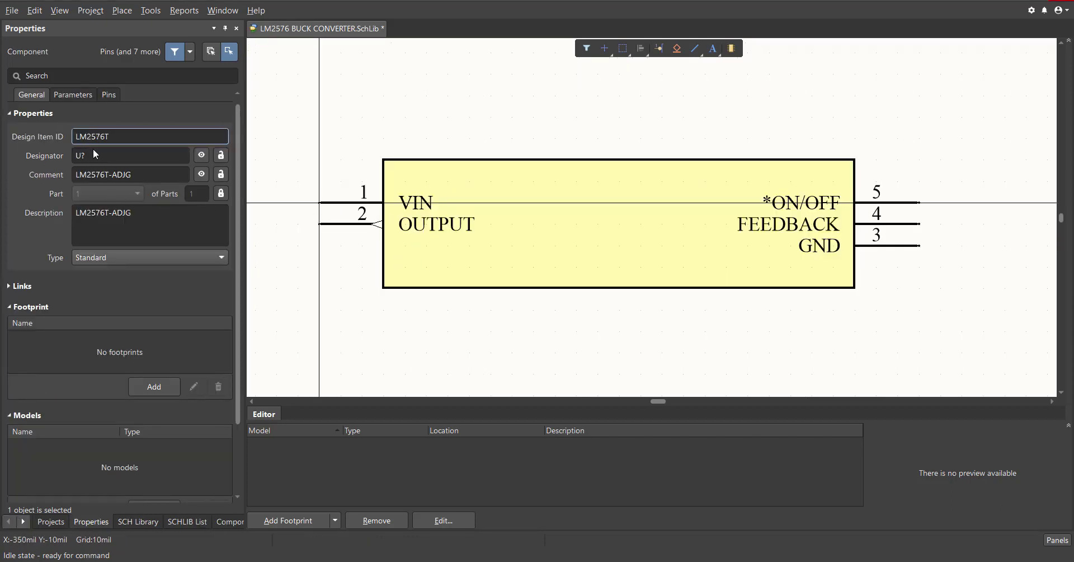
Step: Examine the name and electrical type of pins 1 and 2 on the LM2576T symbol
{"action": "right_click_drag", "start_coordinate": [353, 230], "coordinate": [346, 225]}
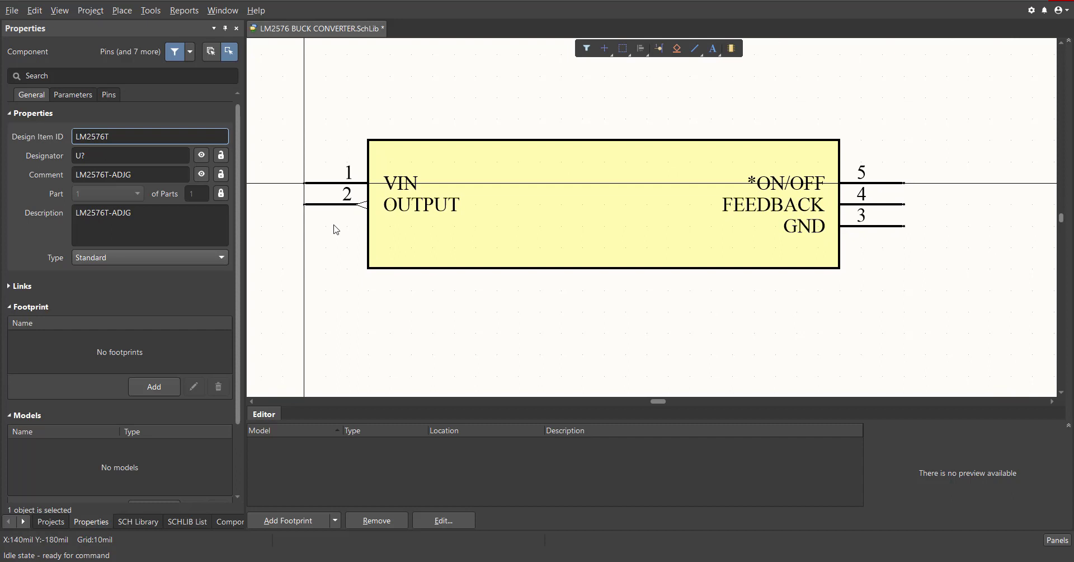
{"action": "left_click_drag", "start_coordinate": [337, 230], "coordinate": [292, 167]}
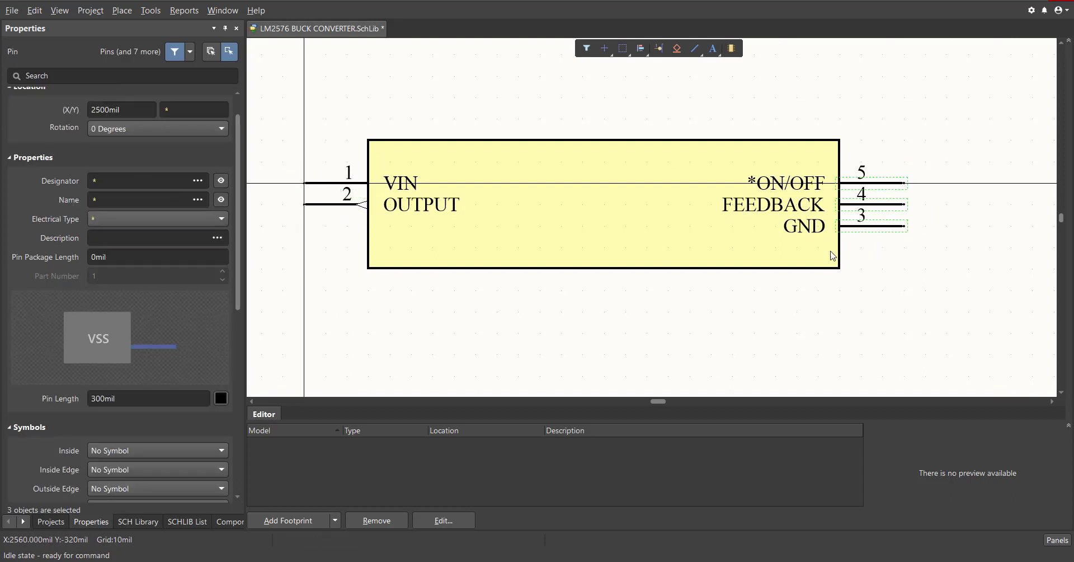
{"action": "left_click", "coordinate": [339, 192]}
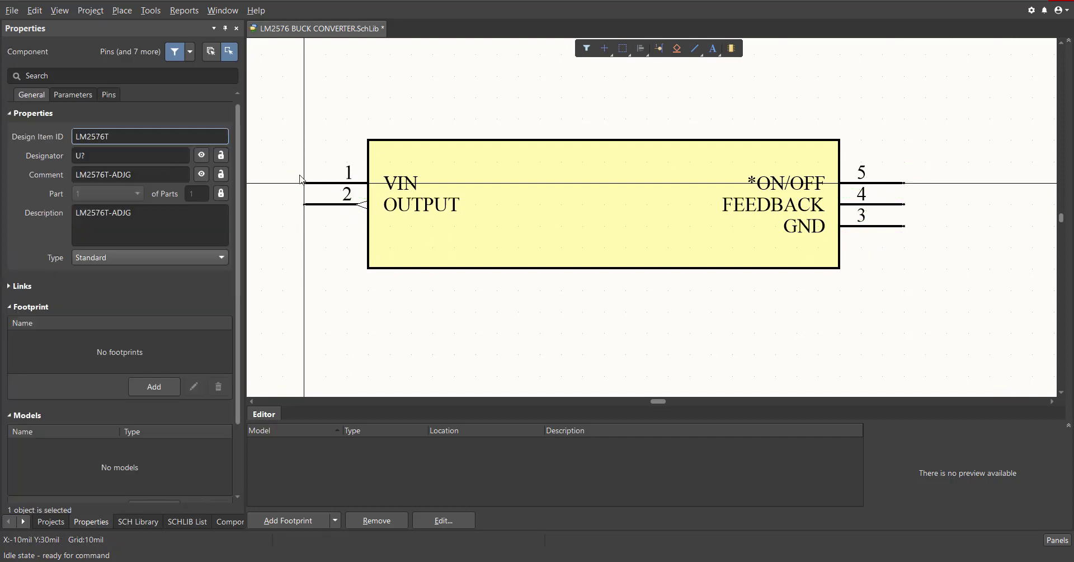
{"action": "scroll", "coordinate": [297, 168], "scroll_direction": "up", "scroll_amount": 5, "text": "ctrl"}
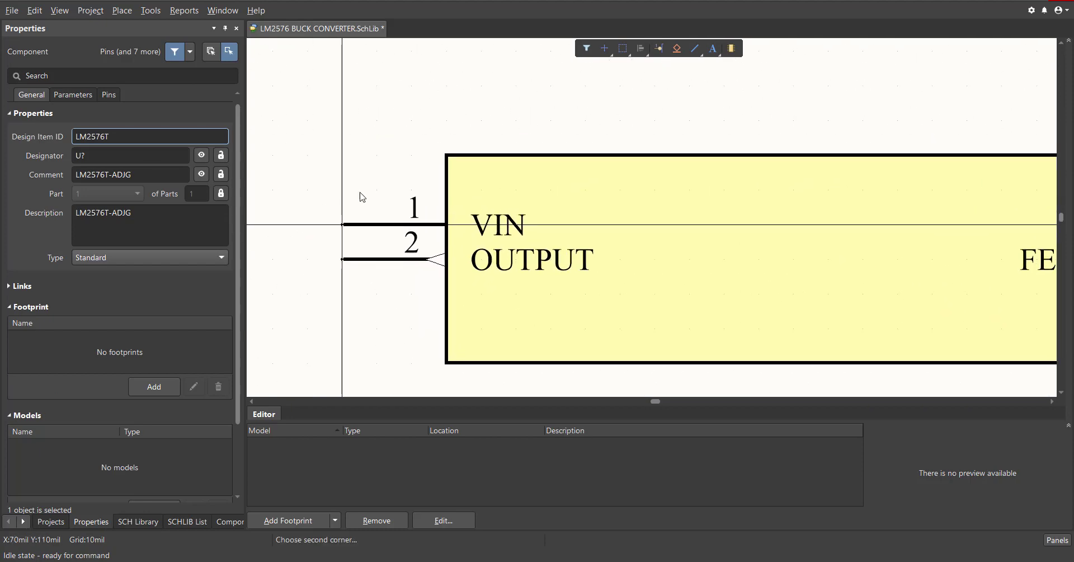
{"action": "left_click", "coordinate": [343, 221]}
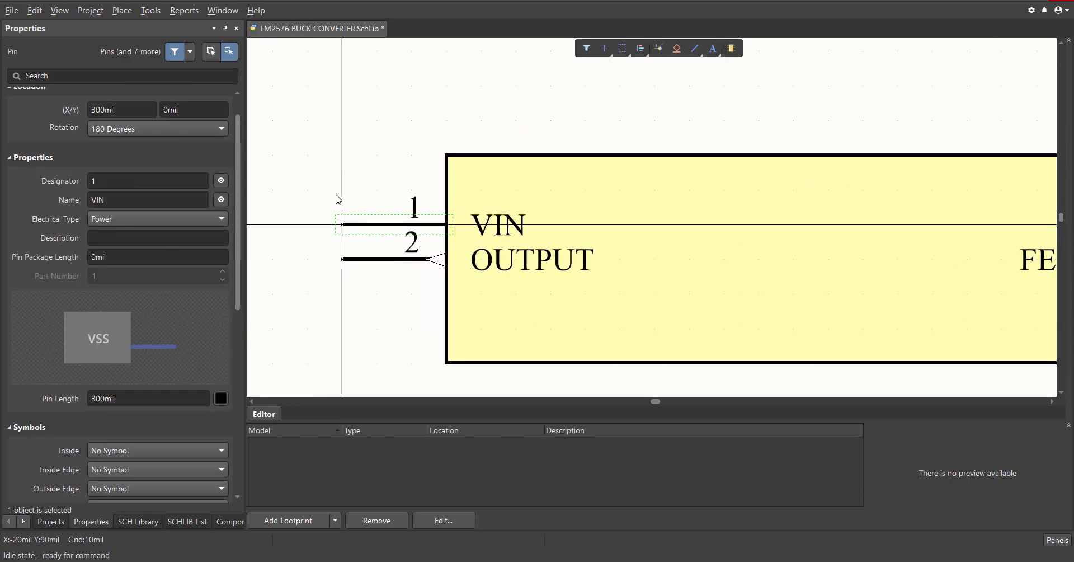
{"action": "scroll", "coordinate": [370, 199], "scroll_direction": "up", "scroll_amount": 3, "text": "ctrl"}
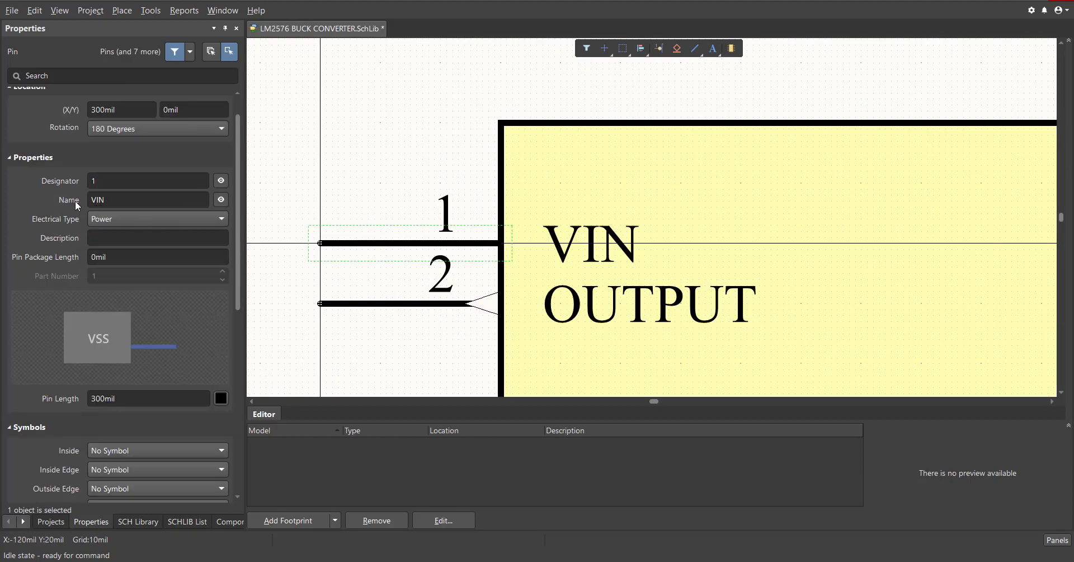
{"action": "left_click", "coordinate": [130, 200]}
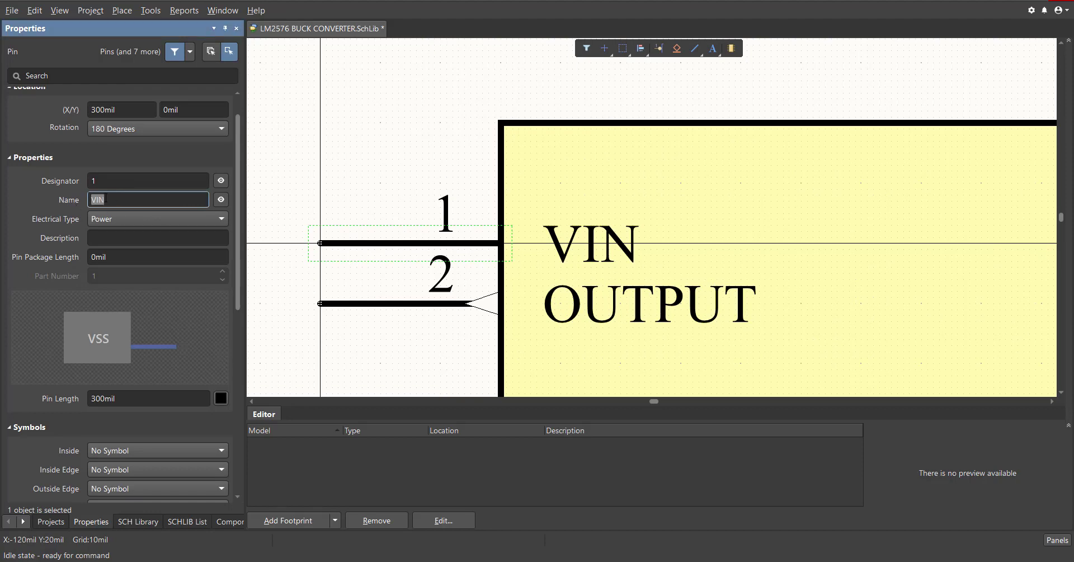
{"action": "right_click_drag", "start_coordinate": [344, 218], "coordinate": [341, 180]}
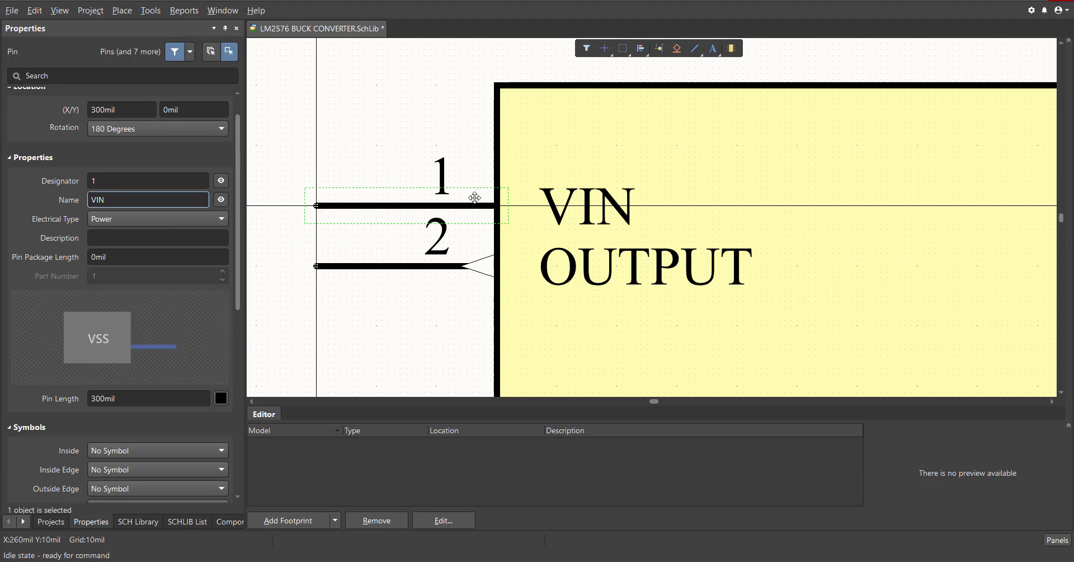
{"action": "right_click_drag", "start_coordinate": [408, 253], "coordinate": [409, 221]}
{"action": "left_click_drag", "start_coordinate": [366, 295], "coordinate": [346, 278]}
{"action": "left_click", "coordinate": [331, 172]}
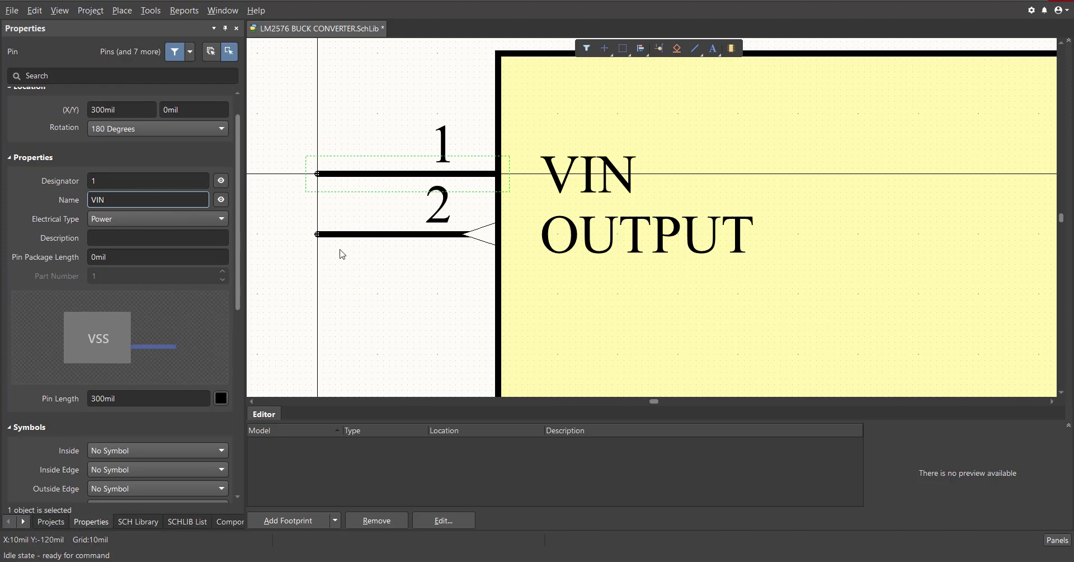
{"action": "left_click_drag", "start_coordinate": [386, 277], "coordinate": [307, 218]}
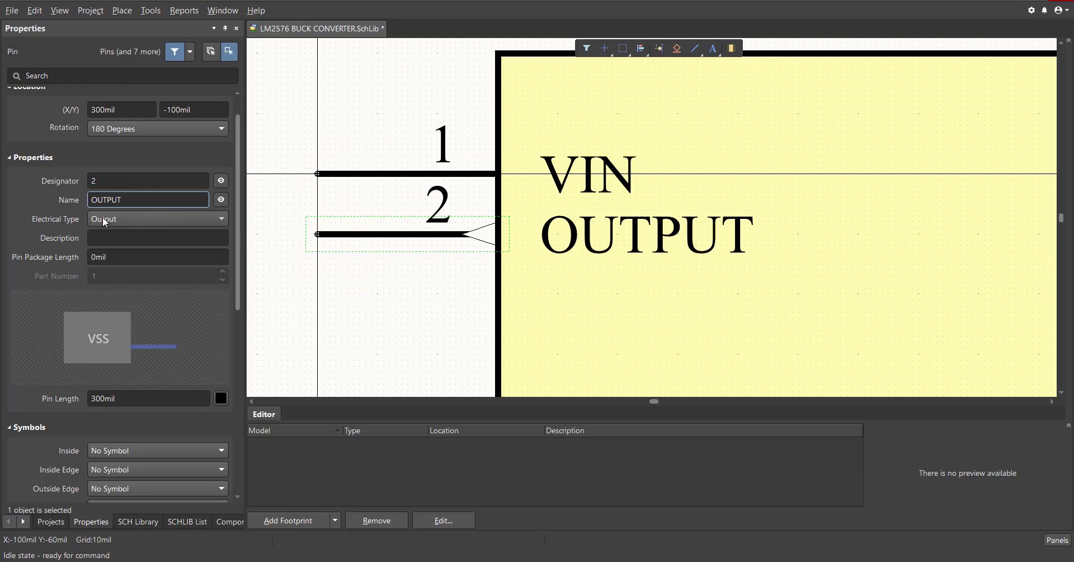
Step: Examine the name and electrical type of pins 3, 4 and 5 on the LM2576T symbol
{"action": "scroll", "coordinate": [403, 246], "scroll_direction": "down", "scroll_amount": 2, "text": "ctrl"}
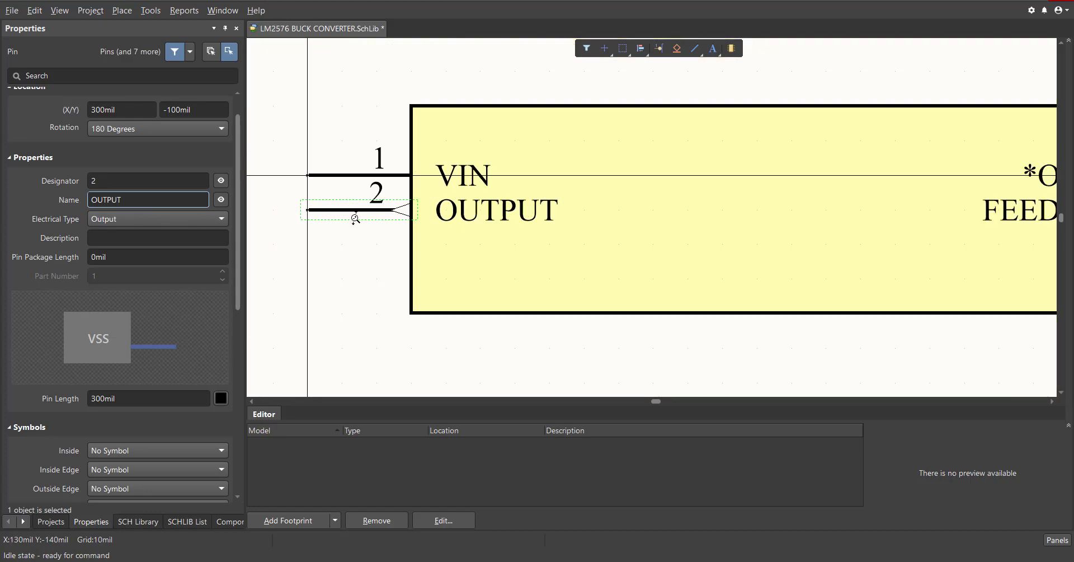
{"action": "right_click_drag", "start_coordinate": [747, 231], "coordinate": [216, 245]}
{"action": "scroll", "coordinate": [715, 307], "scroll_direction": "up", "scroll_amount": 1, "text": "ctrl"}
{"action": "left_click_drag", "start_coordinate": [738, 302], "coordinate": [689, 249]}
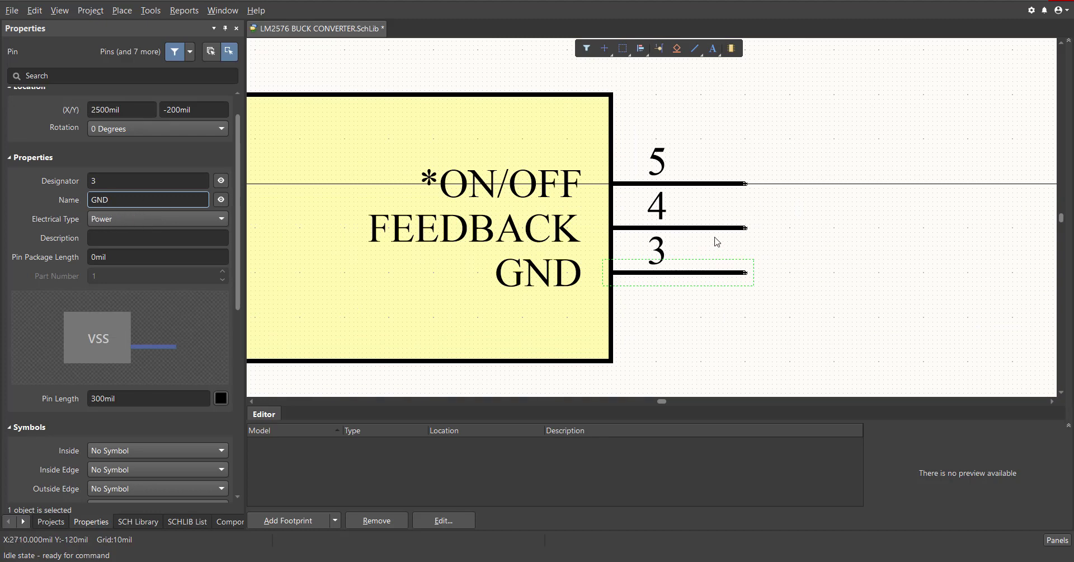
{"action": "left_click_drag", "start_coordinate": [762, 215], "coordinate": [714, 240]}
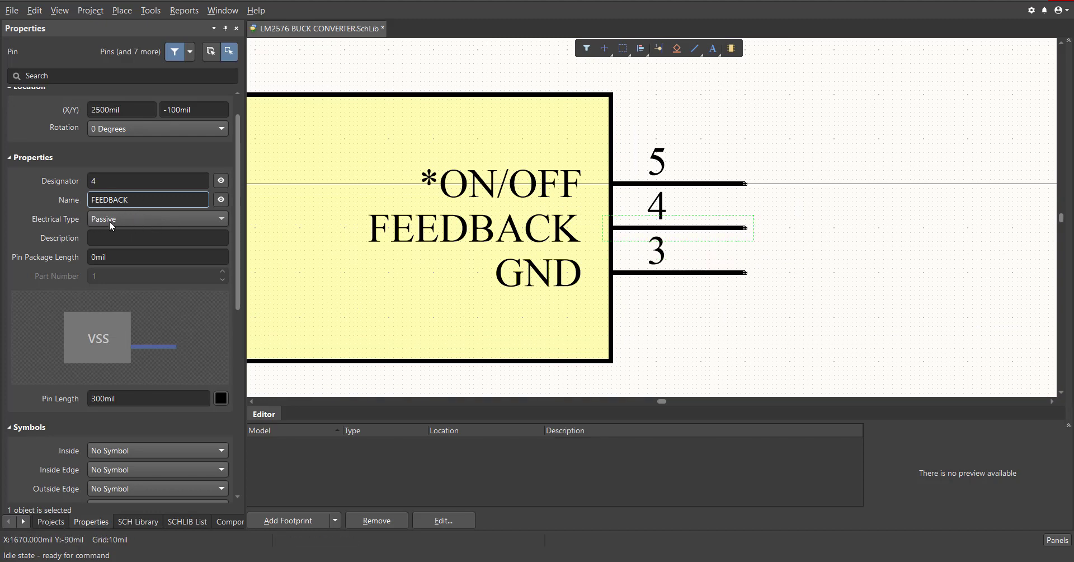
{"action": "left_click_drag", "start_coordinate": [792, 158], "coordinate": [727, 193]}
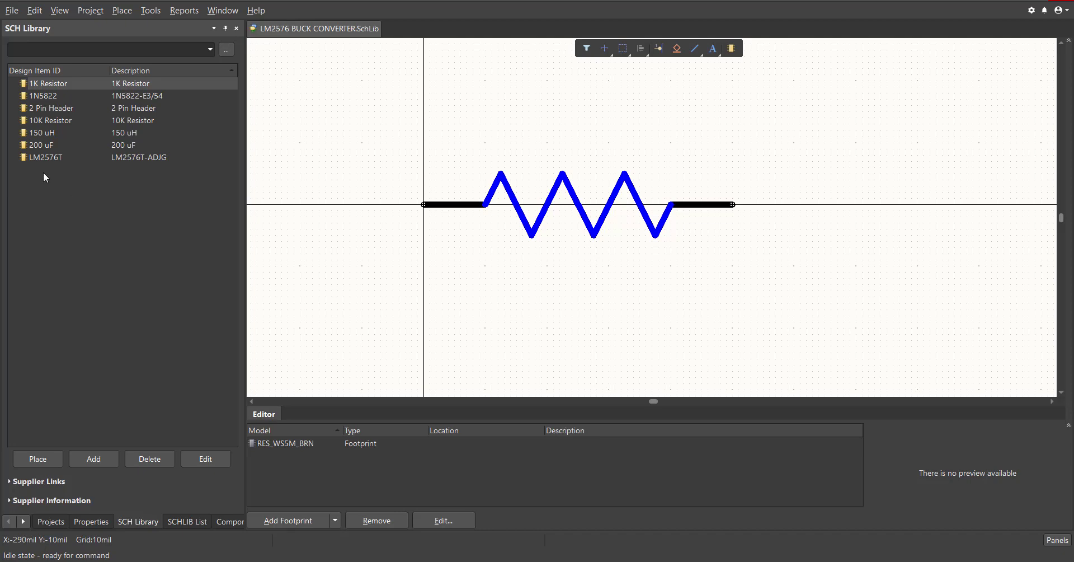
Step: Review each component's symbol and footprint in the schematic library, from the 1K Resistor through to the LM2576T
{"action": "left_click", "coordinate": [66, 85]}
{"action": "left_click", "coordinate": [65, 96]}
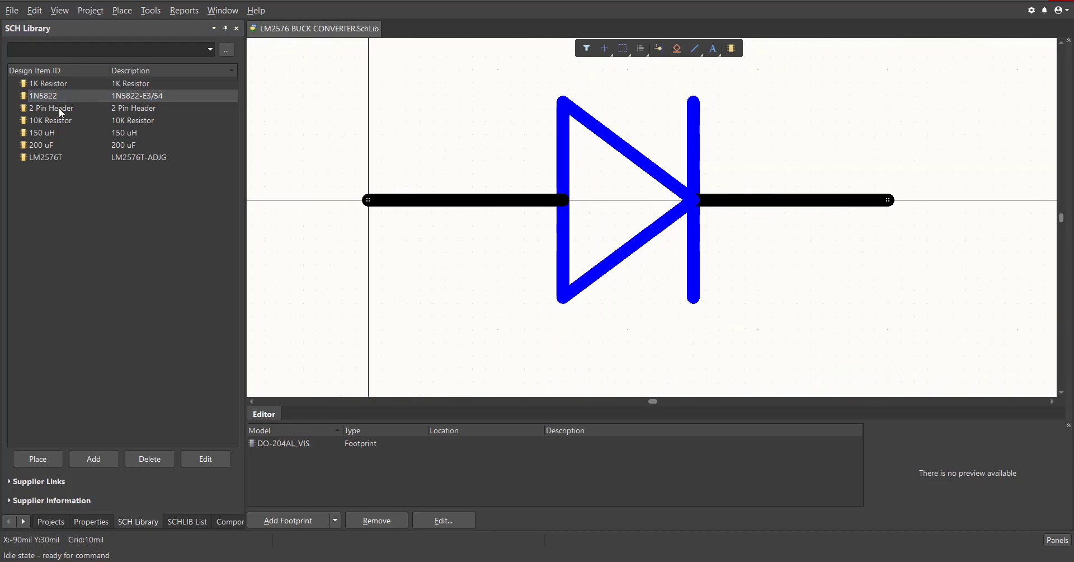
{"action": "left_click", "coordinate": [53, 108]}
{"action": "scroll", "coordinate": [454, 170], "scroll_direction": "down", "scroll_amount": 1, "text": "ctrl"}
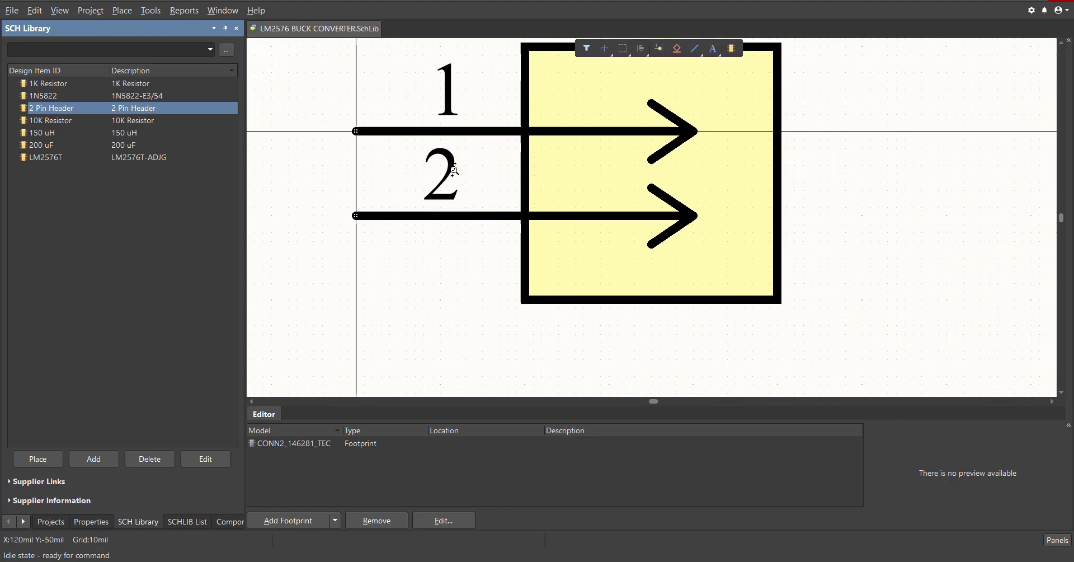
{"action": "left_click", "coordinate": [55, 122]}
{"action": "scroll", "coordinate": [551, 236], "scroll_direction": "down", "scroll_amount": 1, "text": "ctrl"}
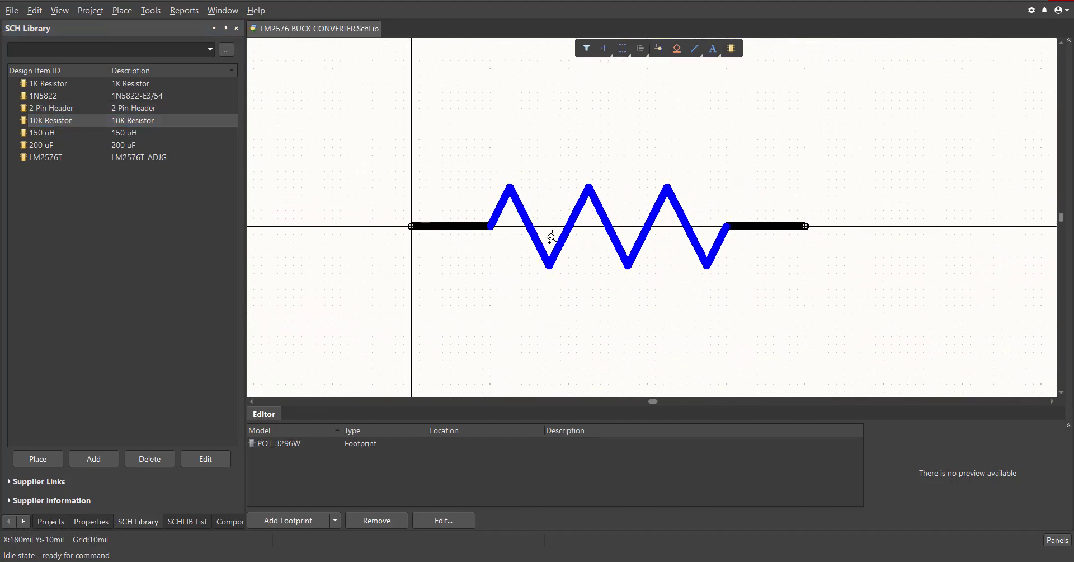
{"action": "left_click", "coordinate": [83, 132]}
{"action": "scroll", "coordinate": [543, 226], "scroll_direction": "down", "scroll_amount": 1, "text": "ctrl"}
{"action": "middle_click_drag", "start_coordinate": [543, 226], "coordinate": [543, 230]}
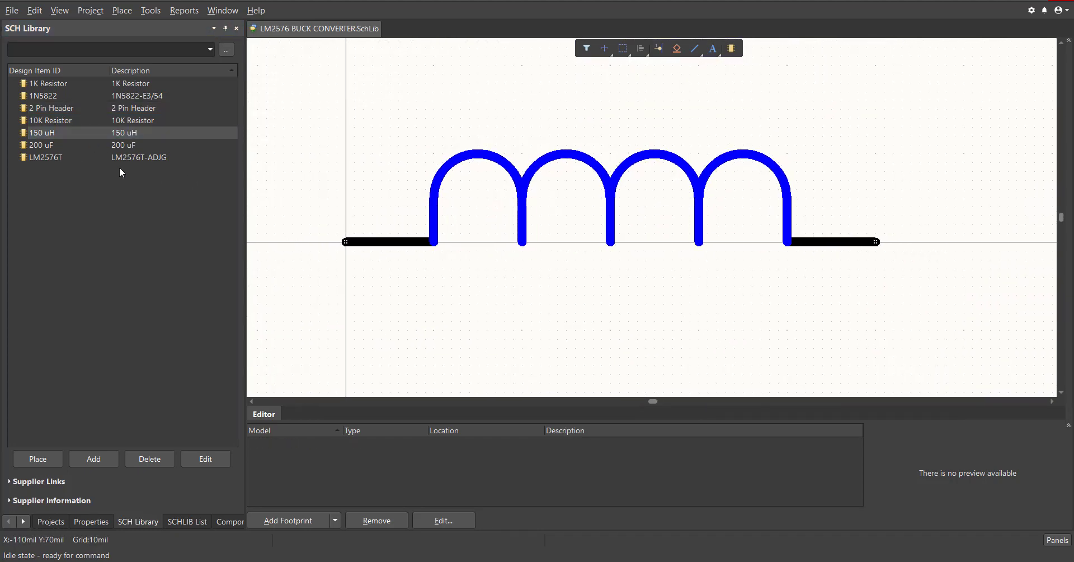
{"action": "left_click", "coordinate": [69, 145]}
{"action": "right_click_drag", "start_coordinate": [597, 204], "coordinate": [565, 209]}
{"action": "scroll", "coordinate": [567, 209], "scroll_direction": "down", "scroll_amount": 1, "text": "ctrl"}
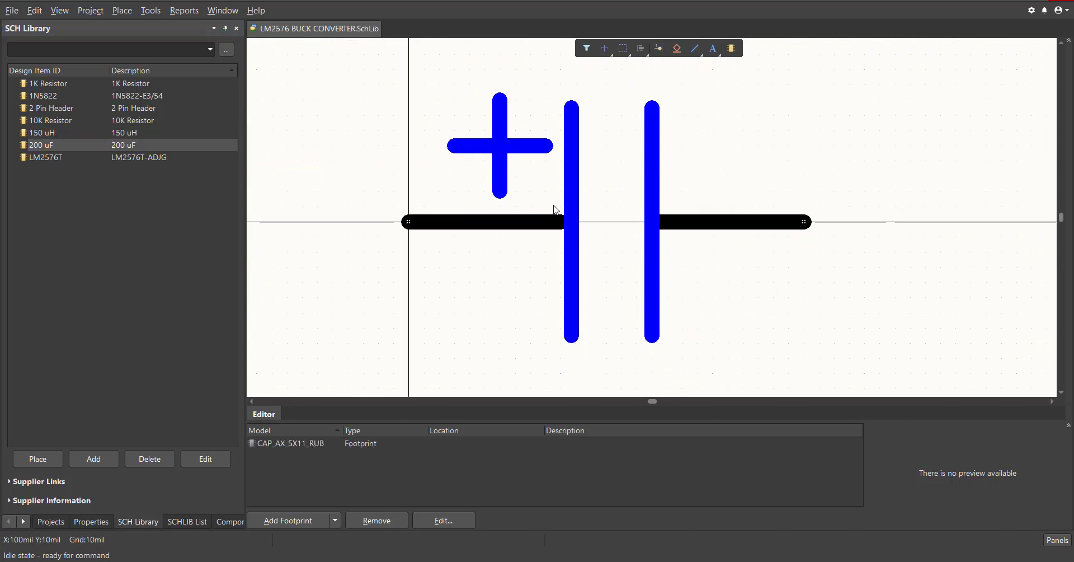
{"action": "left_click", "coordinate": [102, 156]}
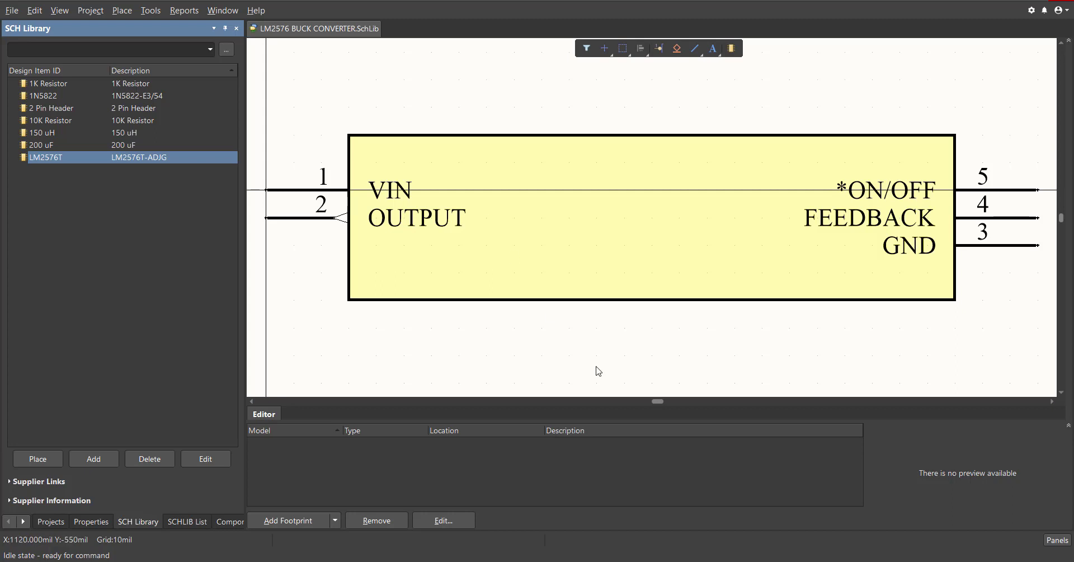
Step: Switch to the LM2576 BUCK CONVERTER.PcbLib footprint library
{"action": "left_click", "coordinate": [660, 561]}
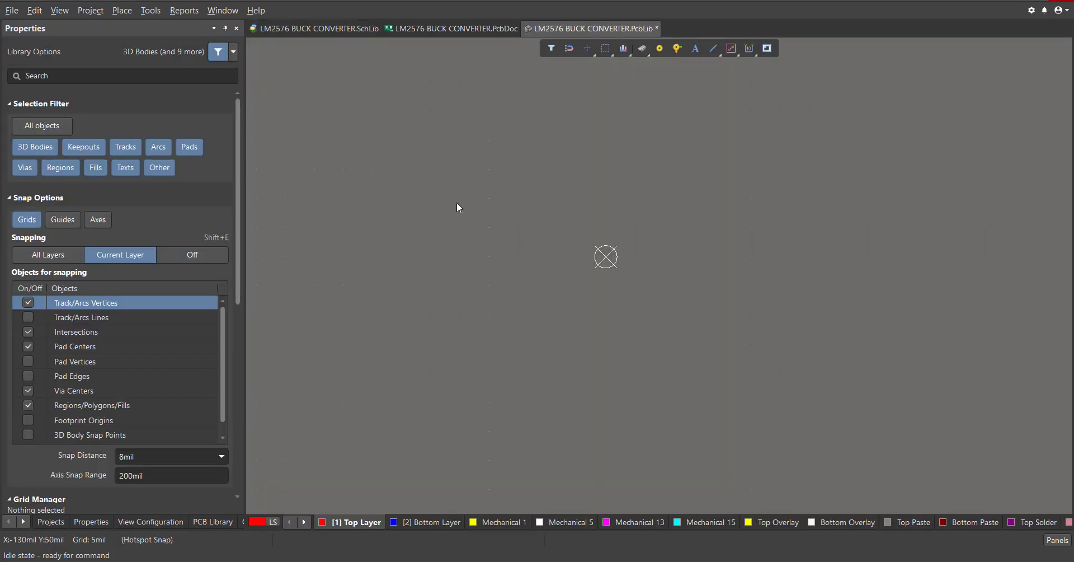
{"action": "right_click_drag", "start_coordinate": [594, 259], "coordinate": [590, 257]}
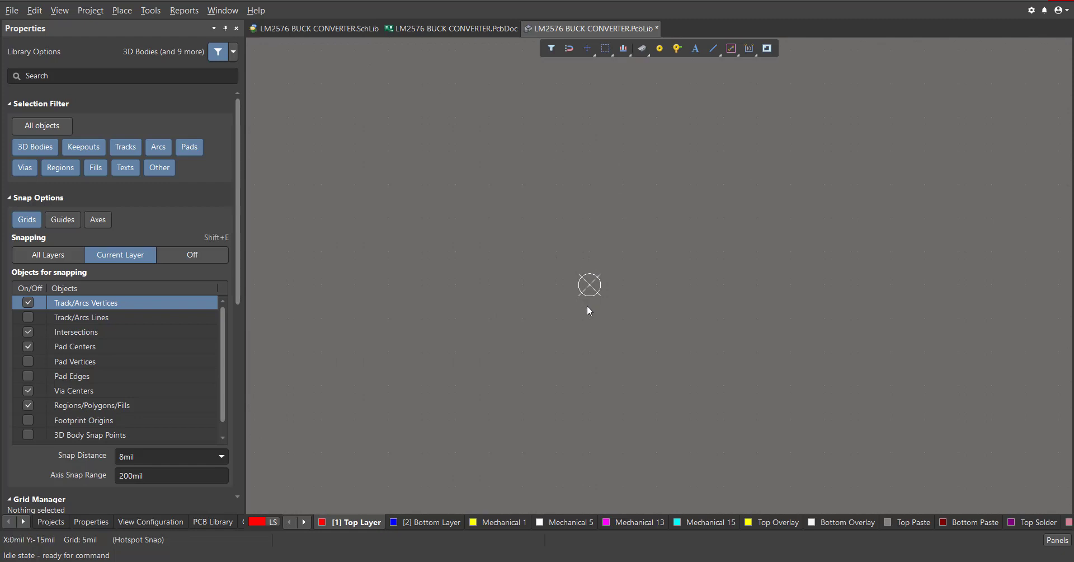
{"action": "right_click_drag", "start_coordinate": [586, 304], "coordinate": [586, 293]}
{"action": "right_click_drag", "start_coordinate": [582, 278], "coordinate": [599, 270]}
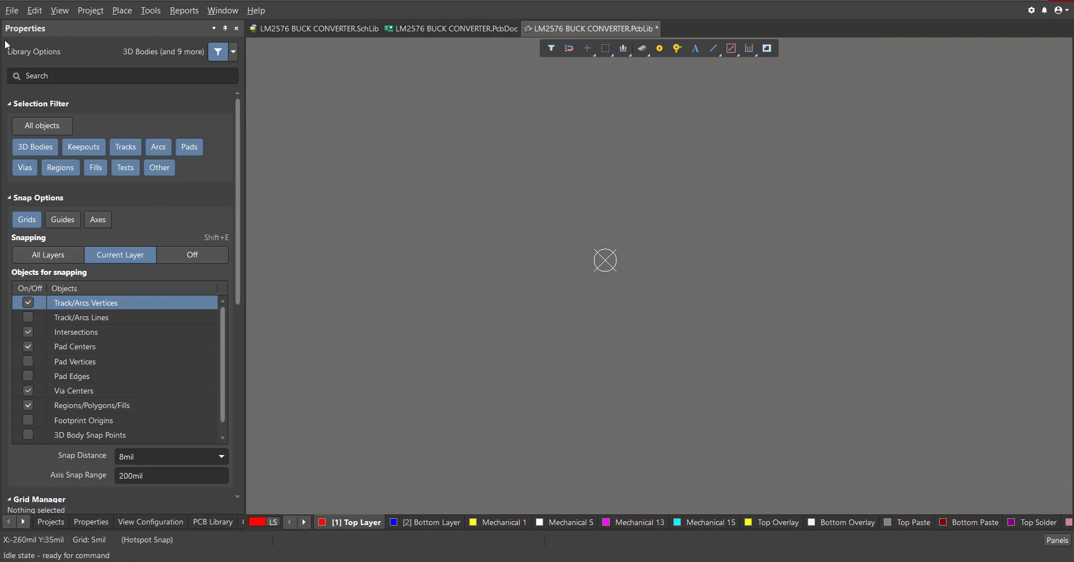
{"action": "left_click", "coordinate": [11, 10]}
{"action": "mouse_move", "coordinate": [27, 44]}
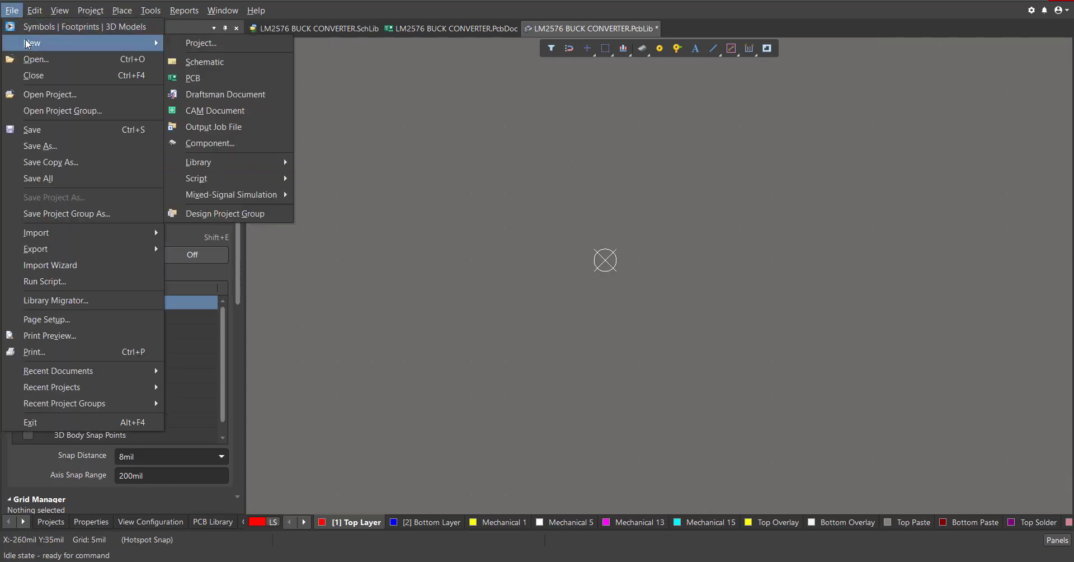
{"action": "mouse_move", "coordinate": [216, 163]}
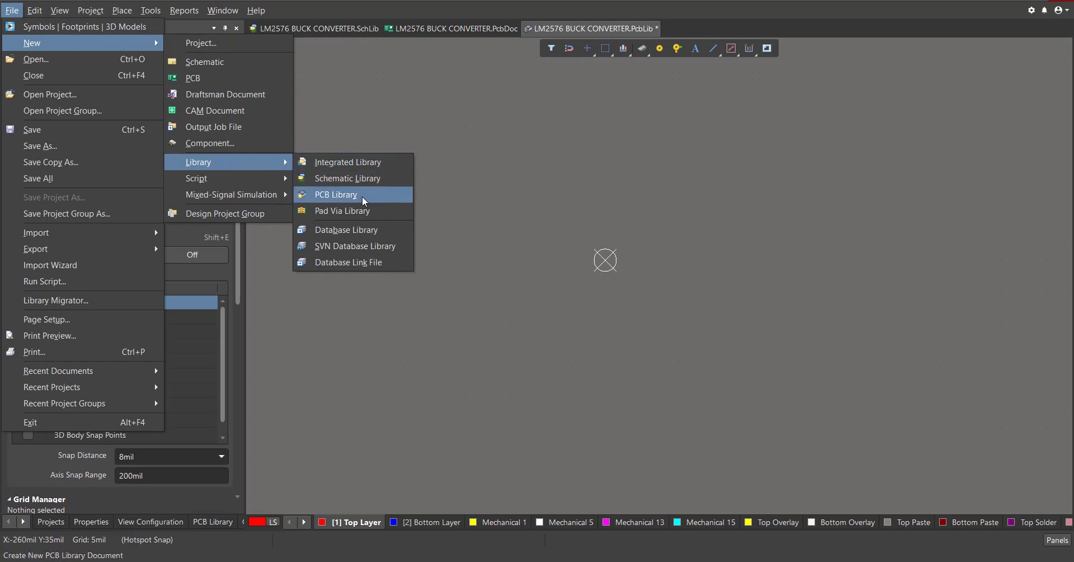
{"action": "left_click", "coordinate": [536, 225]}
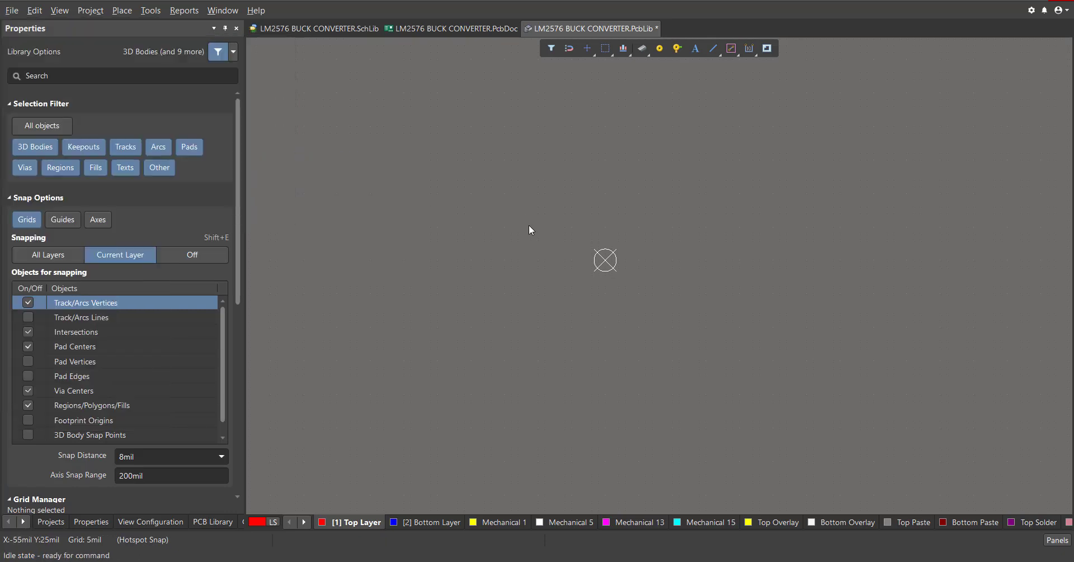
{"action": "right_click_drag", "start_coordinate": [574, 245], "coordinate": [540, 228]}
{"action": "mouse_move", "coordinate": [588, 261]}
{"action": "right_mouse_down"}
{"action": "mouse_move", "coordinate": [591, 247]}
{"action": "mouse_move", "coordinate": [599, 275]}
{"action": "right_mouse_up"}
{"action": "right_click_drag", "start_coordinate": [516, 256], "coordinate": [539, 274]}
Step: Start a new pad for the footprint and change its shape to Rectangular
{"action": "left_click", "coordinate": [122, 10]}
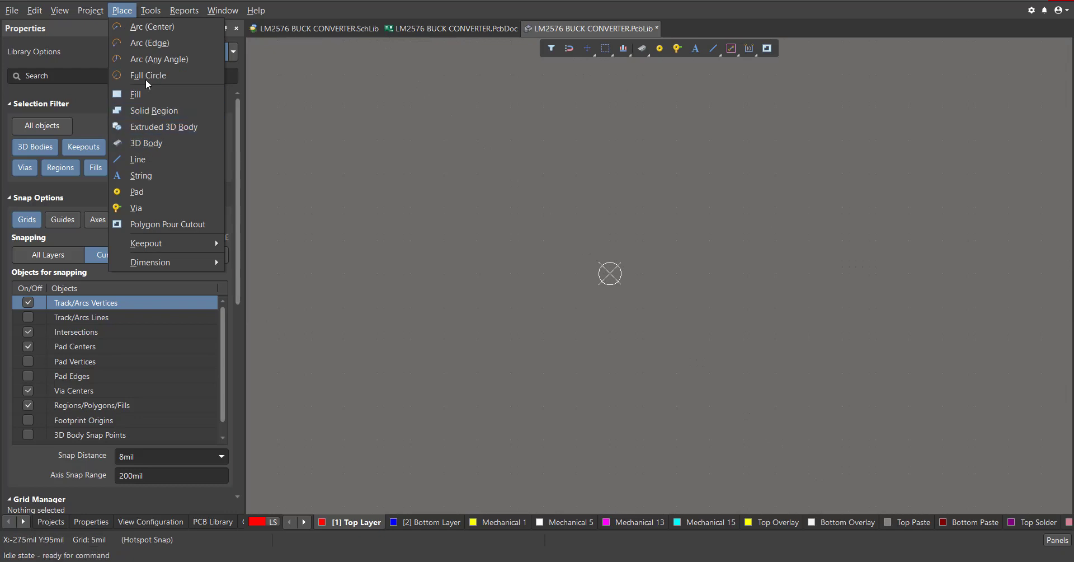
{"action": "left_click", "coordinate": [147, 192]}
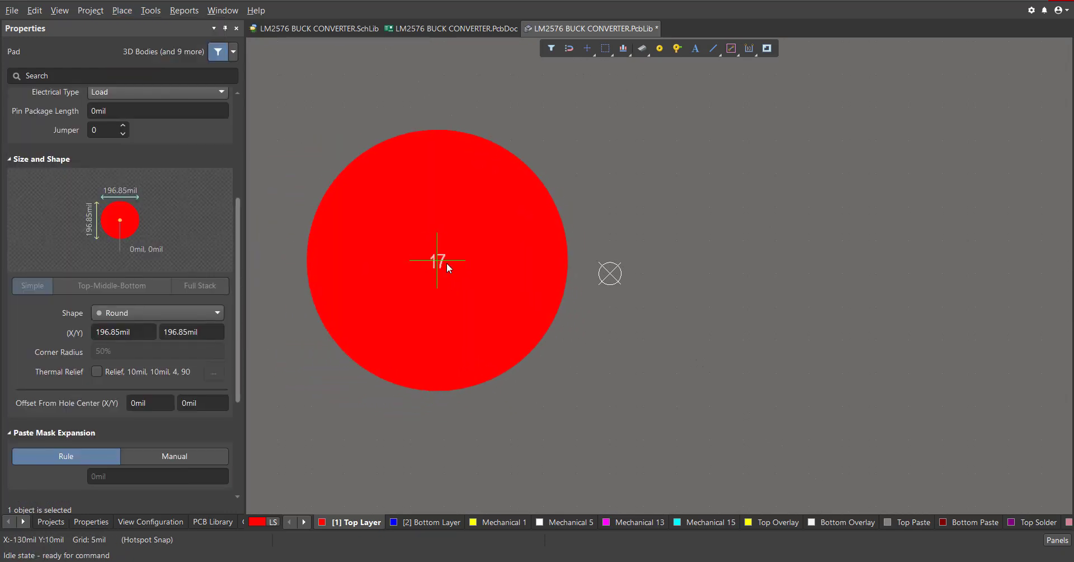
{"action": "right_click_drag", "start_coordinate": [444, 262], "coordinate": [515, 278]}
{"action": "scroll", "coordinate": [496, 263], "scroll_direction": "down", "scroll_amount": 1, "text": "ctrl"}
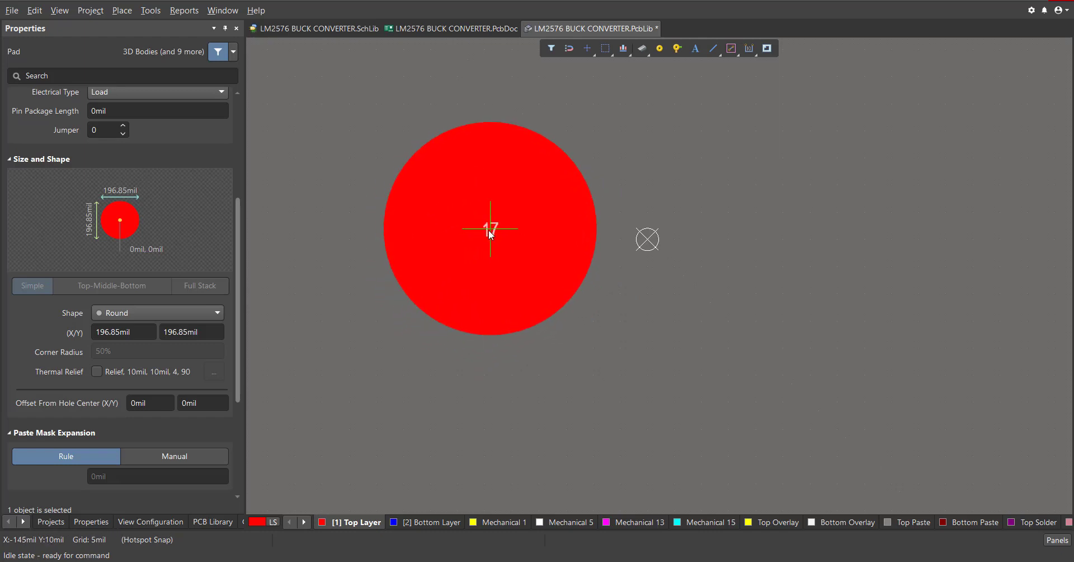
{"action": "key", "text": "Tab"}
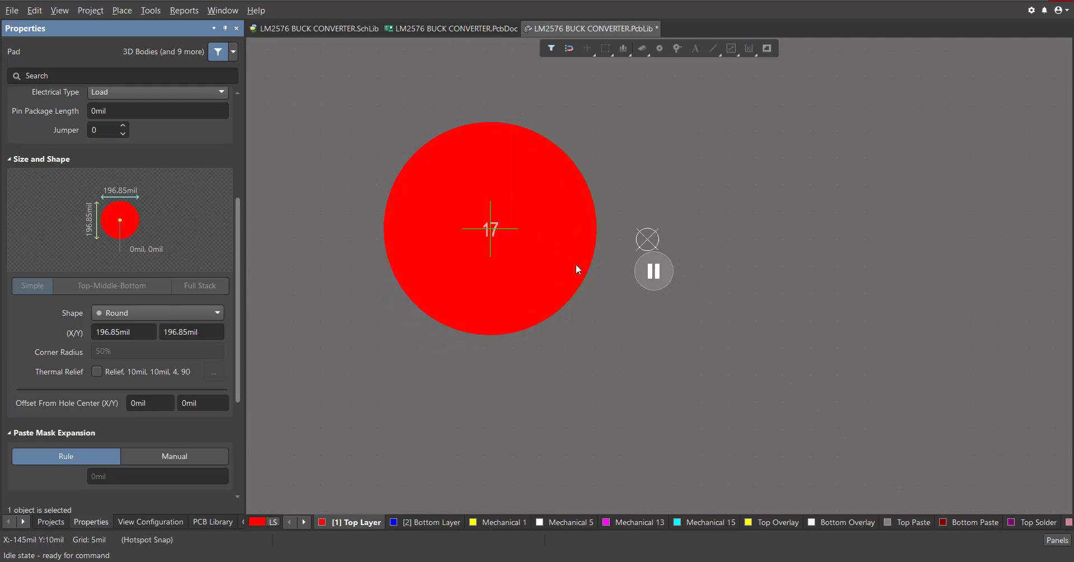
{"action": "left_click", "coordinate": [162, 313]}
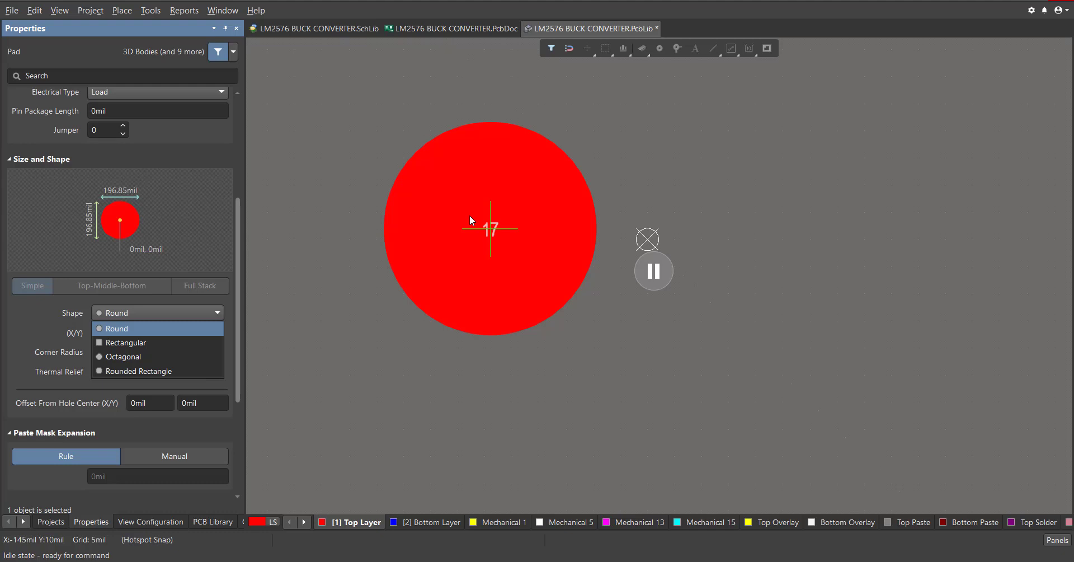
{"action": "left_click", "coordinate": [188, 342]}
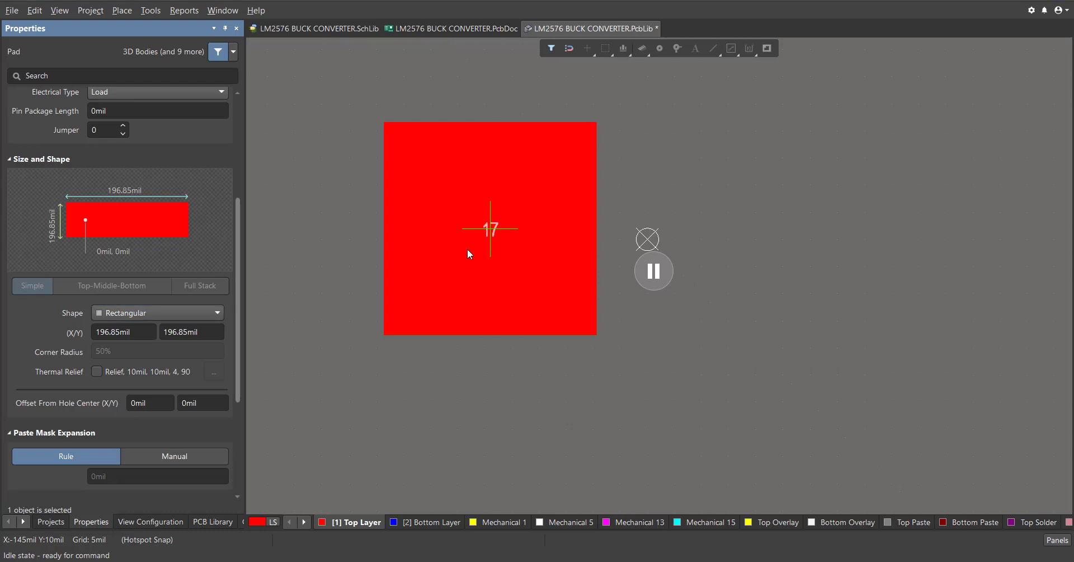
Step: Set the rectangular pad's X size to 114mil and its Y size to 213mil
{"action": "key", "text": "Tab"}
{"action": "type", "text": "1"}
{"action": "key", "text": "Tab"}
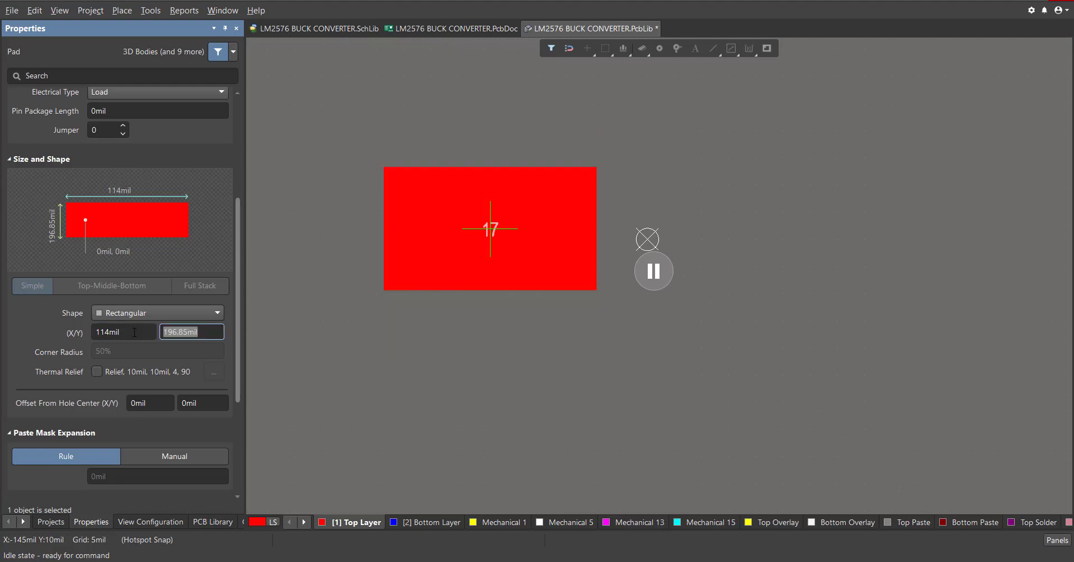
{"action": "type", "text": "213mil"}
{"action": "key", "text": "Return"}
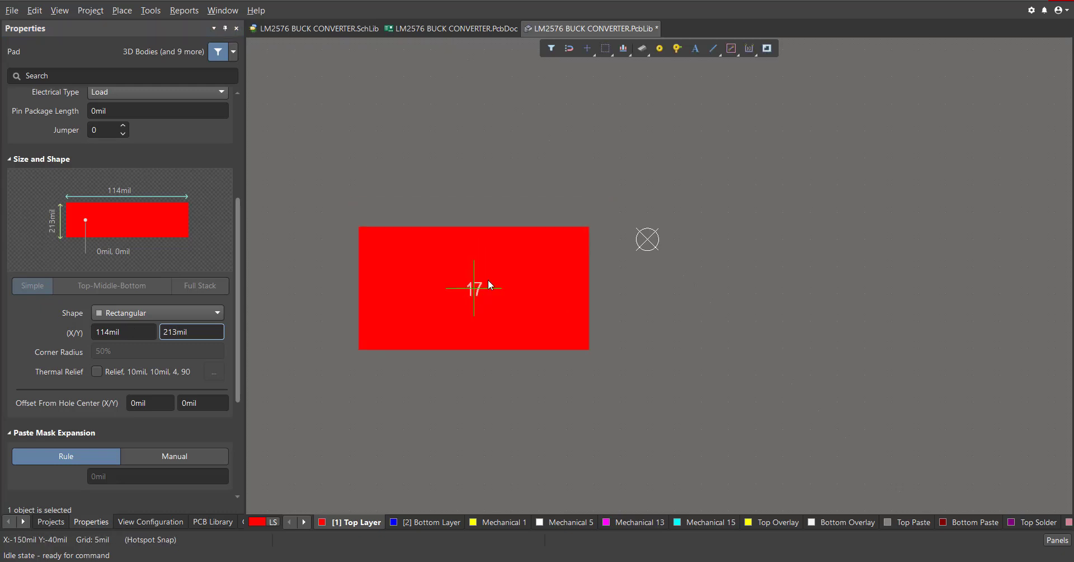
Step: Try the resized pad beside the footprint origin and discard it
{"action": "left_click_drag", "start_coordinate": [488, 280], "coordinate": [502, 288]}
{"action": "right_click_drag", "start_coordinate": [502, 289], "coordinate": [564, 285]}
{"action": "left_click_drag", "start_coordinate": [501, 289], "coordinate": [514, 236]}
{"action": "scroll", "coordinate": [562, 284], "scroll_direction": "down", "scroll_amount": 1, "text": "ctrl"}
{"action": "key", "text": "Delete"}
{"action": "right_click_drag", "start_coordinate": [535, 259], "coordinate": [555, 284]}
Step: Start another rectangular pad, rotate it upright and set its designator to 1
{"action": "key", "text": "p"}
{"action": "key", "text": "p"}
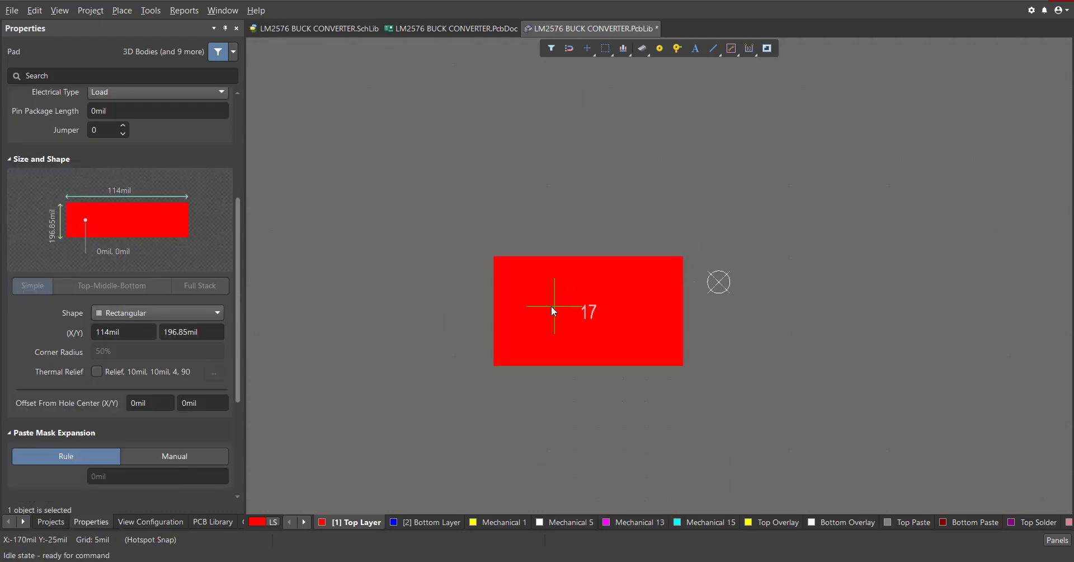
{"action": "key", "text": "space"}
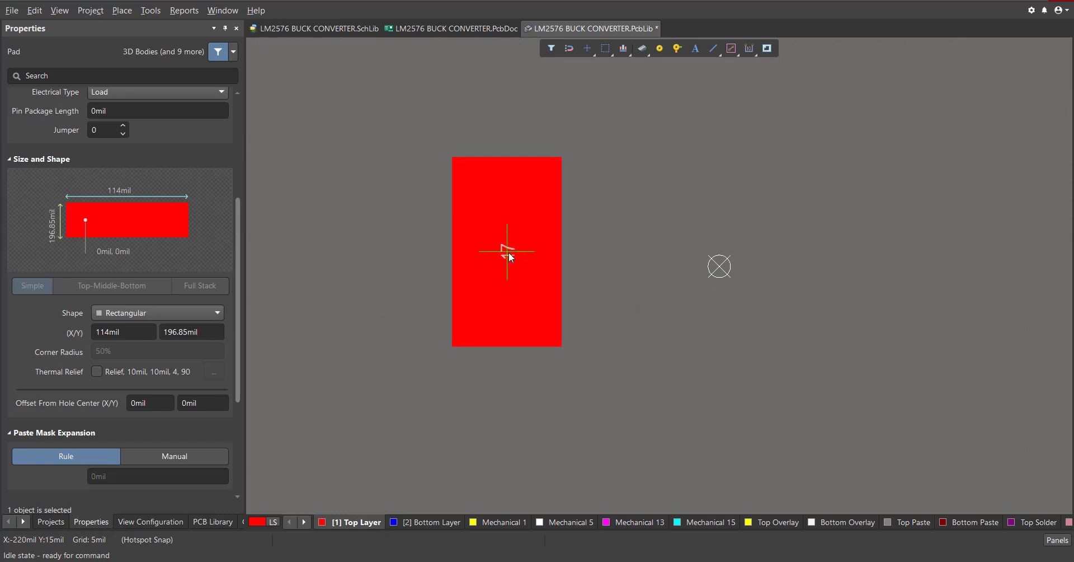
{"action": "key", "text": "Tab"}
{"action": "scroll", "coordinate": [168, 308], "scroll_direction": "up", "scroll_amount": 1}
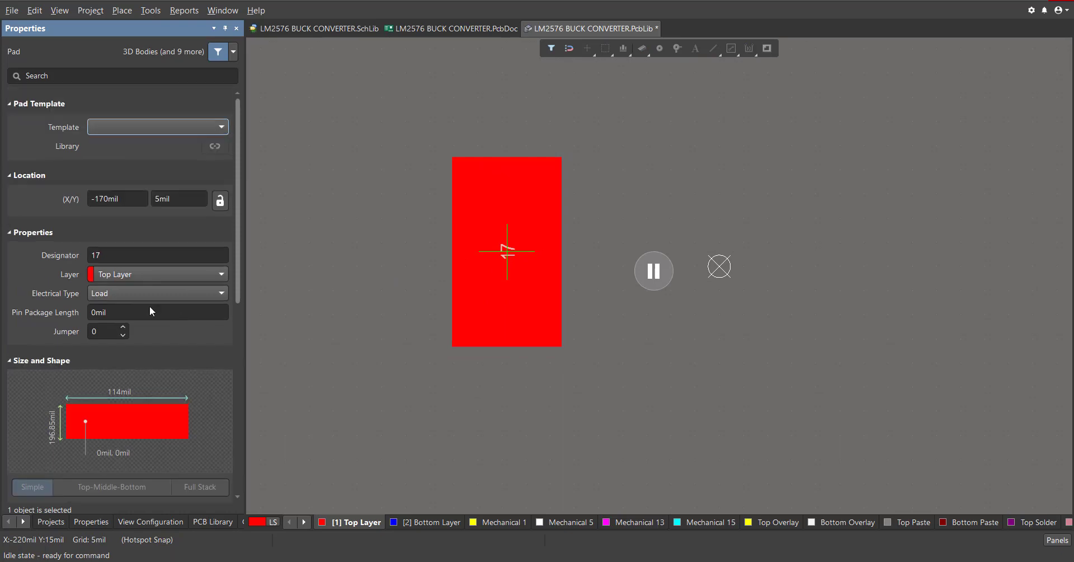
{"action": "left_click", "coordinate": [117, 257]}
{"action": "type", "text": "1"}
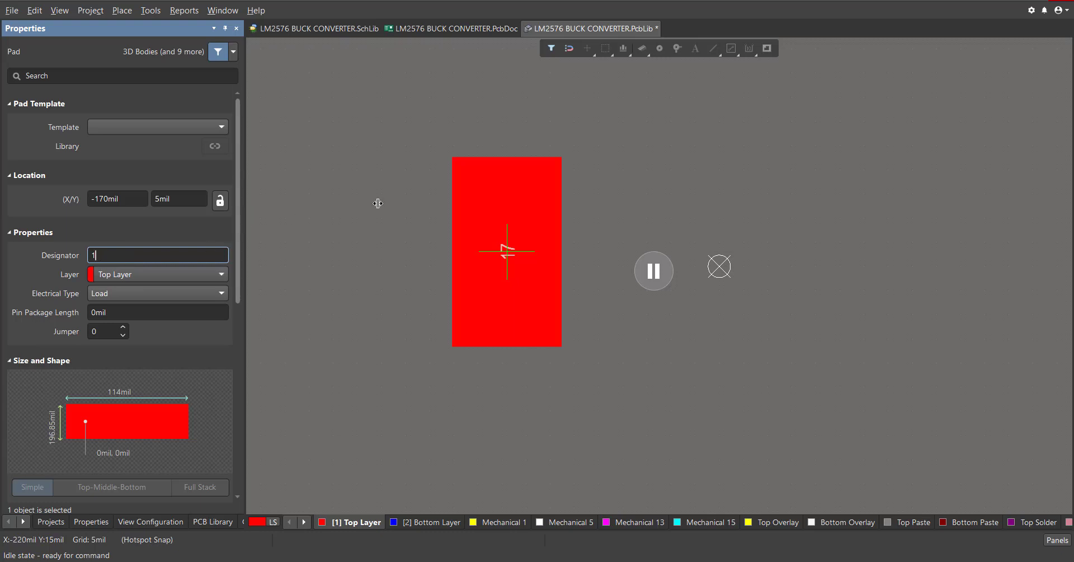
Step: Place upright pad 1 to the left of the footprint origin and pad 2 to its right
{"action": "left_click_drag", "start_coordinate": [507, 251], "coordinate": [566, 260]}
{"action": "left_click", "coordinate": [566, 260]}
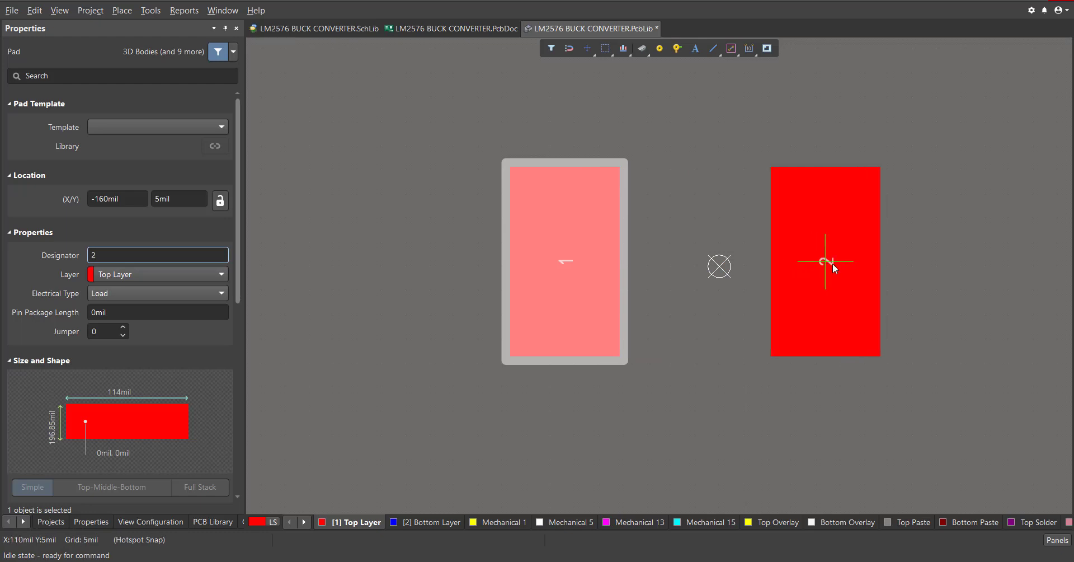
{"action": "left_click", "coordinate": [834, 264]}
{"action": "right_click", "coordinate": [735, 301]}
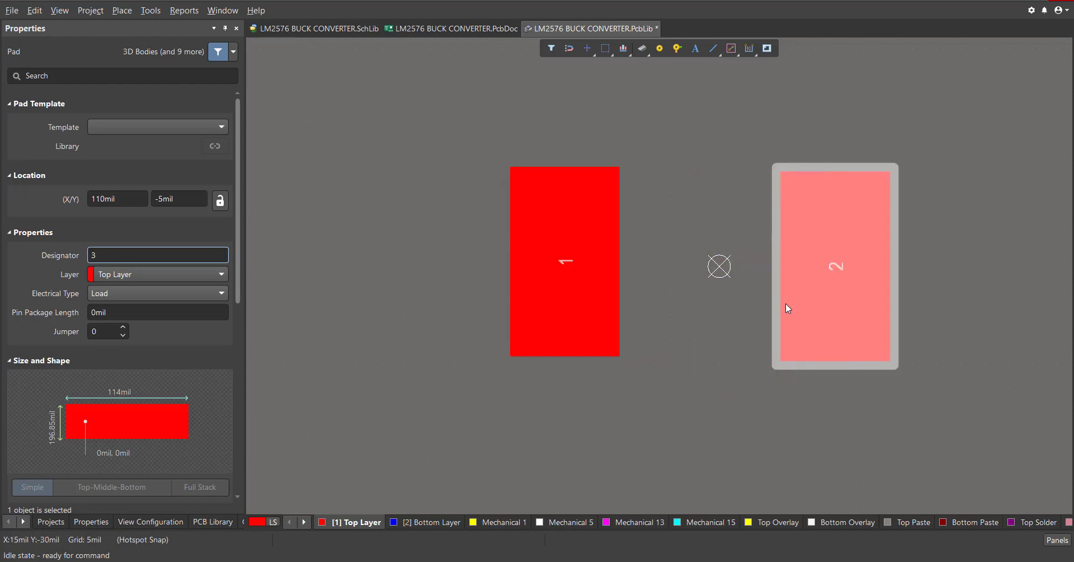
Step: Reposition pads 1 and 2 so they sit level and symmetrically on either side of the origin
{"action": "right_click_drag", "start_coordinate": [797, 286], "coordinate": [771, 285]}
{"action": "scroll", "coordinate": [770, 283], "scroll_direction": "up", "scroll_amount": 1, "text": "ctrl"}
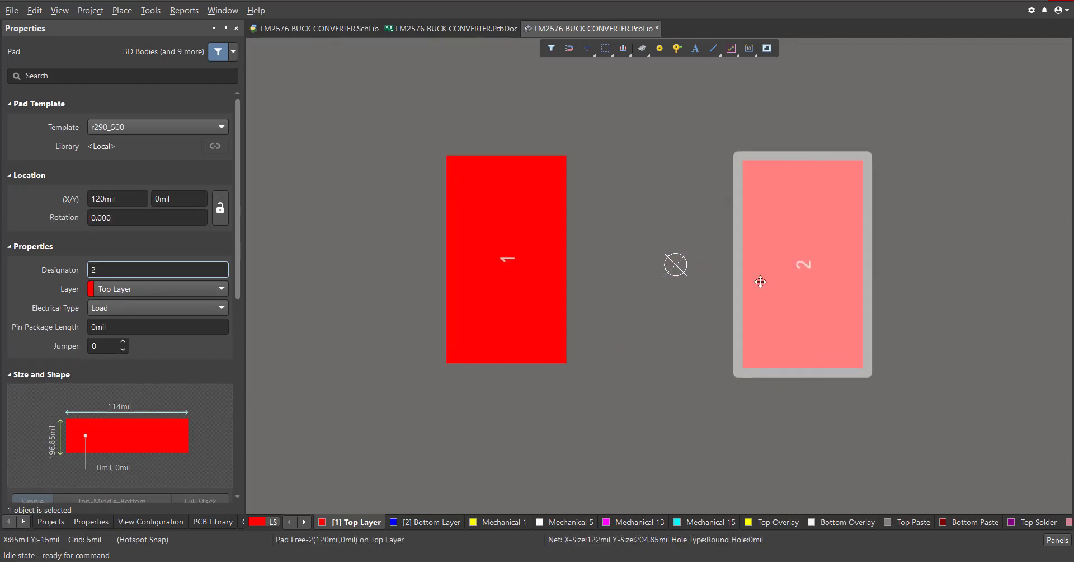
{"action": "left_click_drag", "start_coordinate": [532, 284], "coordinate": [516, 268]}
{"action": "right_click_drag", "start_coordinate": [573, 280], "coordinate": [568, 264]}
{"action": "left_click", "coordinate": [519, 260]}
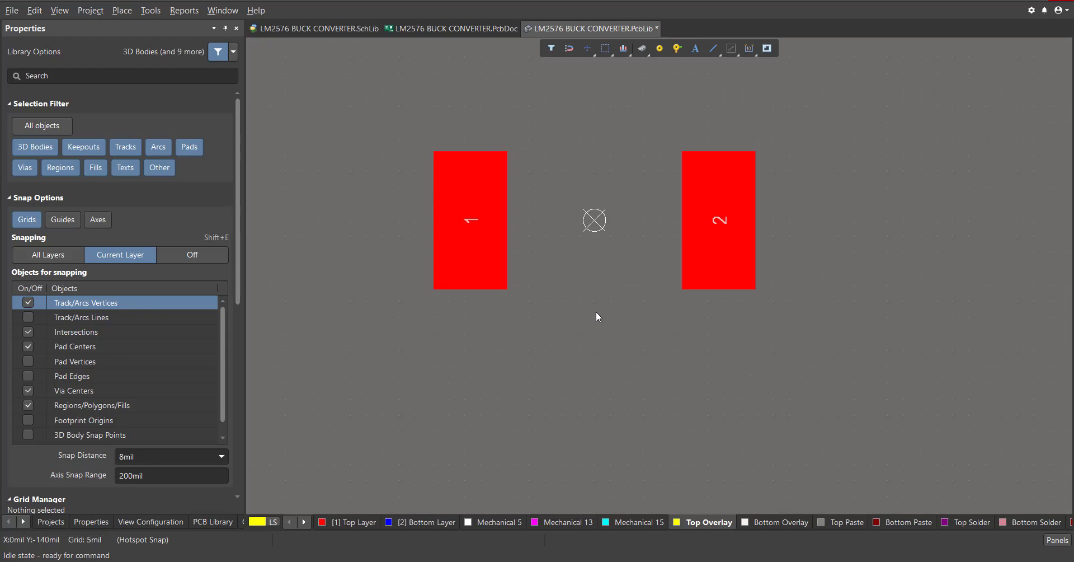
Step: Draw a U-shaped outline about 505 mil wide beneath both pads on the Top Overlay layer, using 20mil lines
{"action": "scroll", "coordinate": [573, 367], "scroll_direction": "down", "scroll_amount": 1}
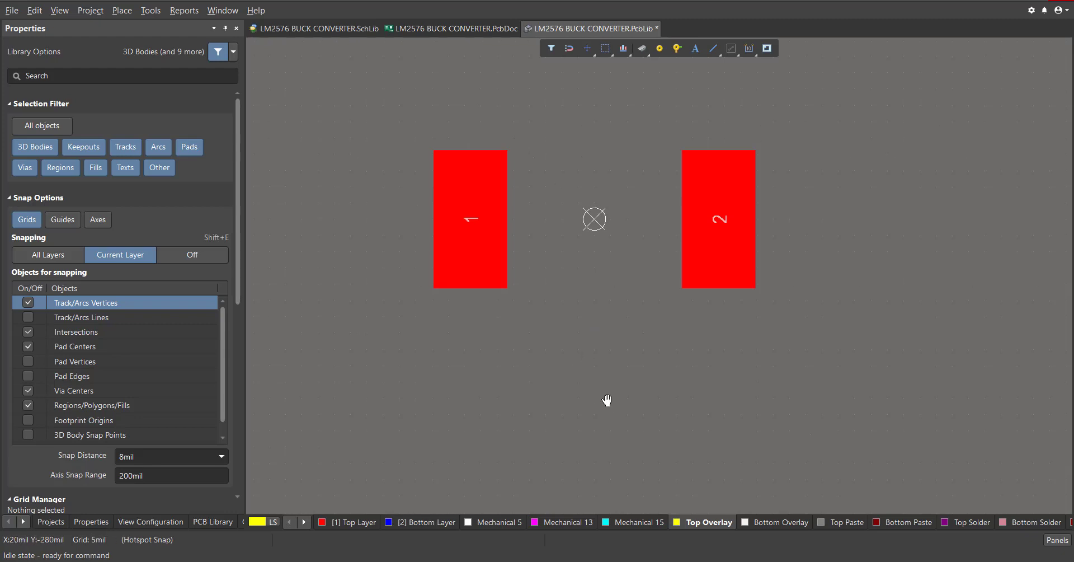
{"action": "scroll", "coordinate": [609, 373], "scroll_direction": "up", "scroll_amount": 2}
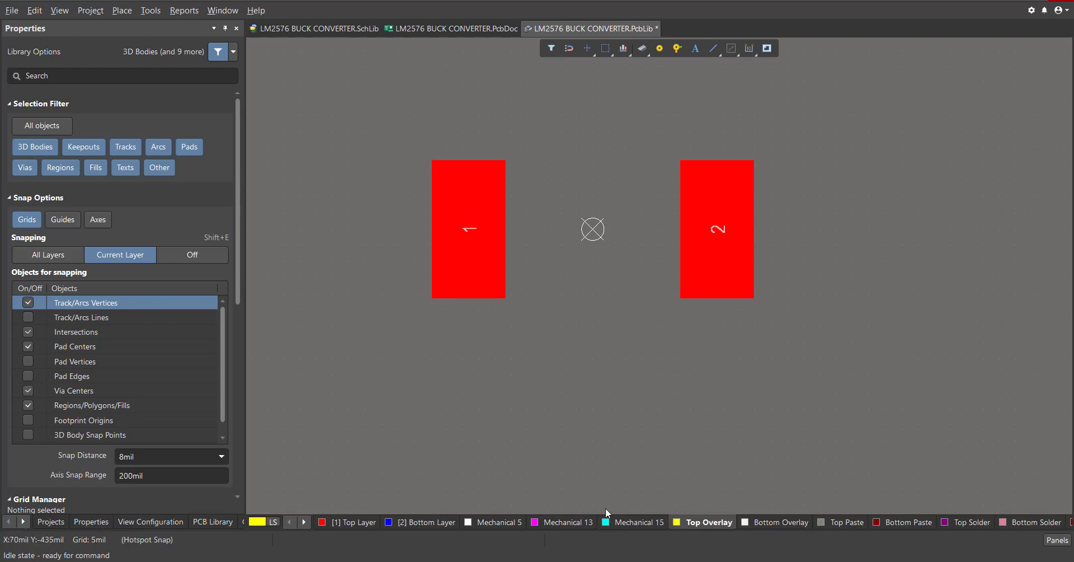
{"action": "left_click", "coordinate": [363, 517]}
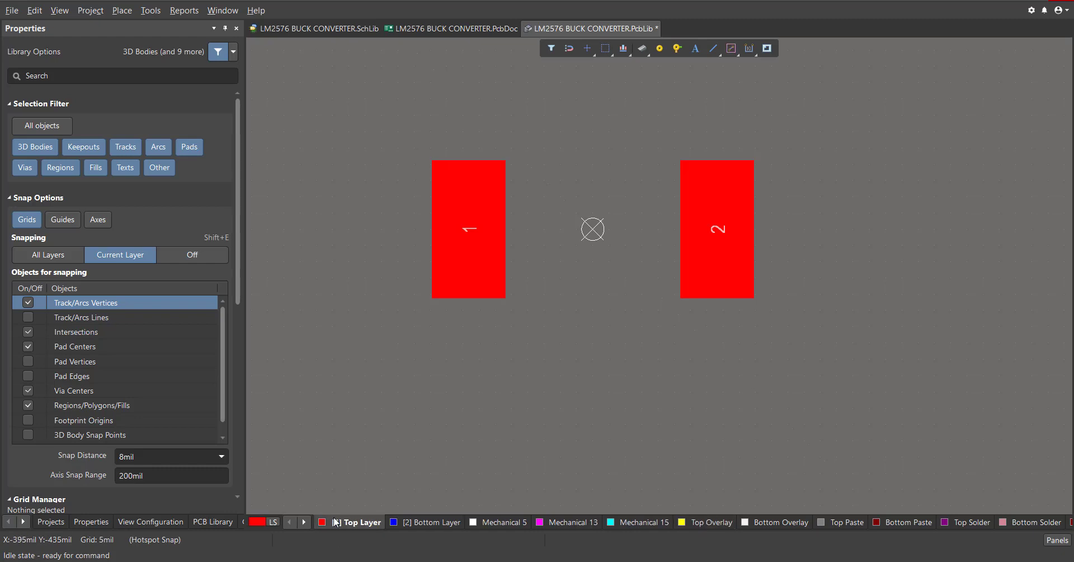
{"action": "left_click", "coordinate": [691, 523]}
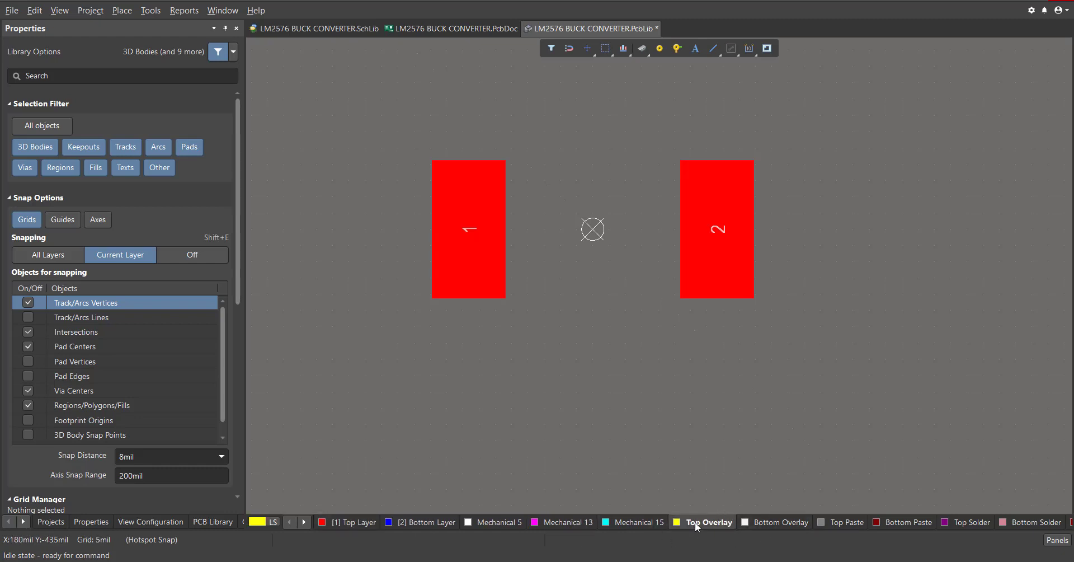
{"action": "scroll", "coordinate": [596, 400], "scroll_direction": "down", "scroll_amount": 1}
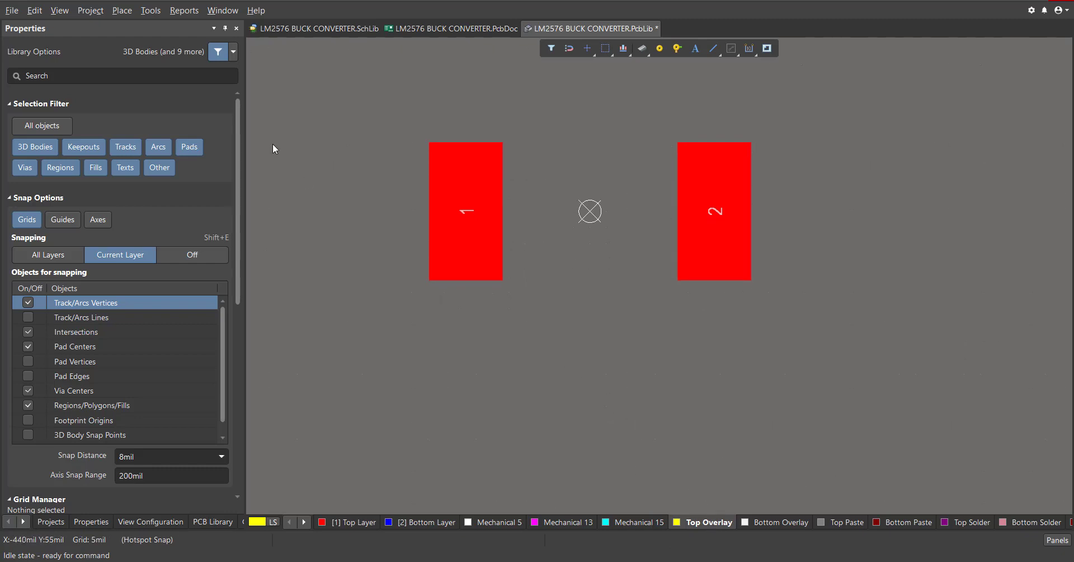
{"action": "left_click", "coordinate": [122, 11]}
{"action": "left_click", "coordinate": [146, 159]}
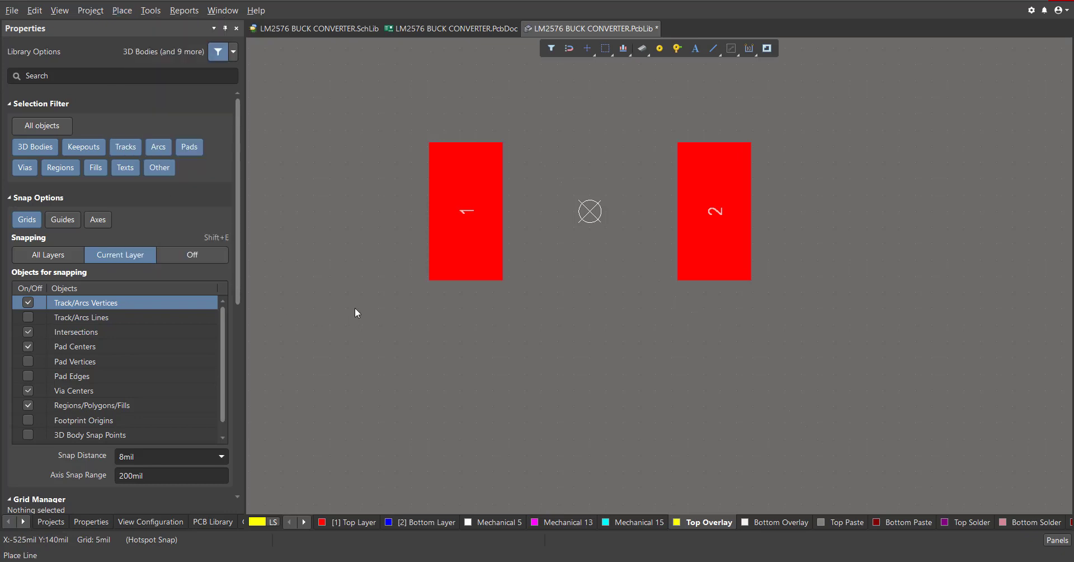
{"action": "left_click", "coordinate": [425, 290]}
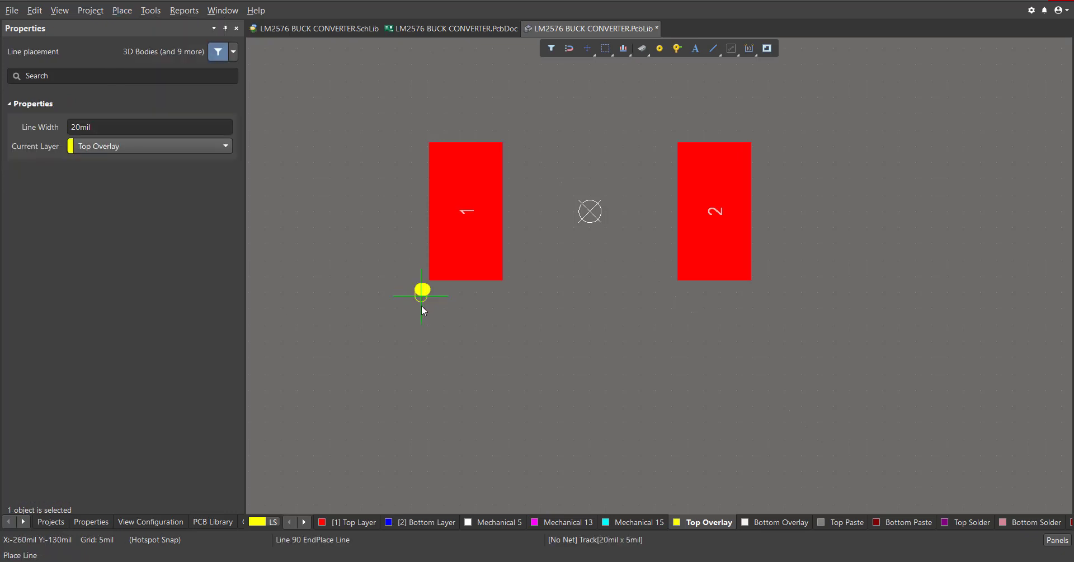
{"action": "left_click", "coordinate": [437, 388]}
{"action": "left_click", "coordinate": [438, 406]}
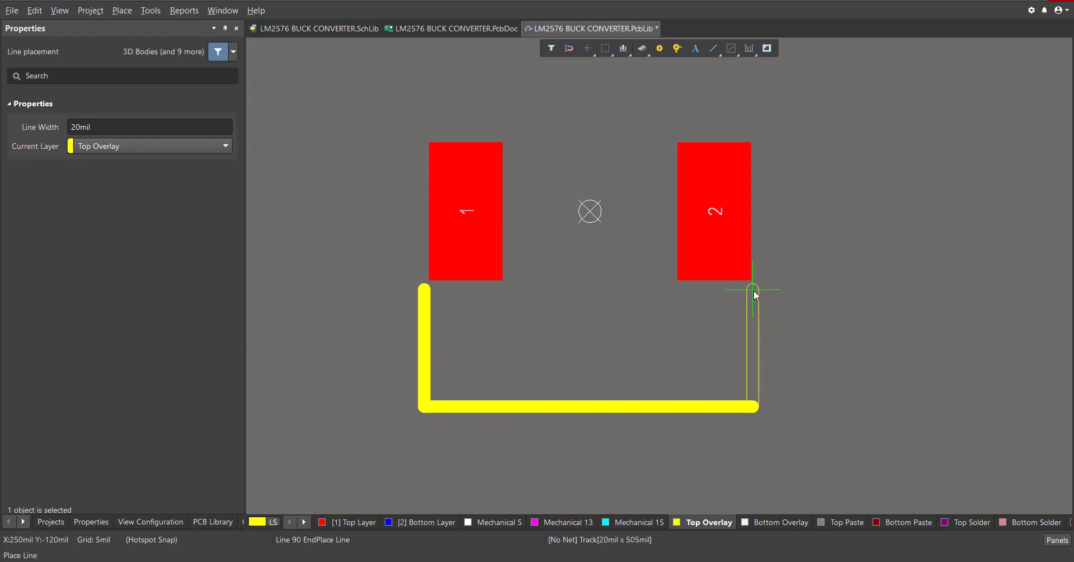
{"action": "left_click", "coordinate": [754, 290]}
{"action": "key", "text": "Escape"}
Step: Copy the three Top Overlay outline lines, using the footprint origin as the reference point
{"action": "left_click_drag", "start_coordinate": [823, 429], "coordinate": [434, 342]}
{"action": "key", "text": "ctrl+c"}
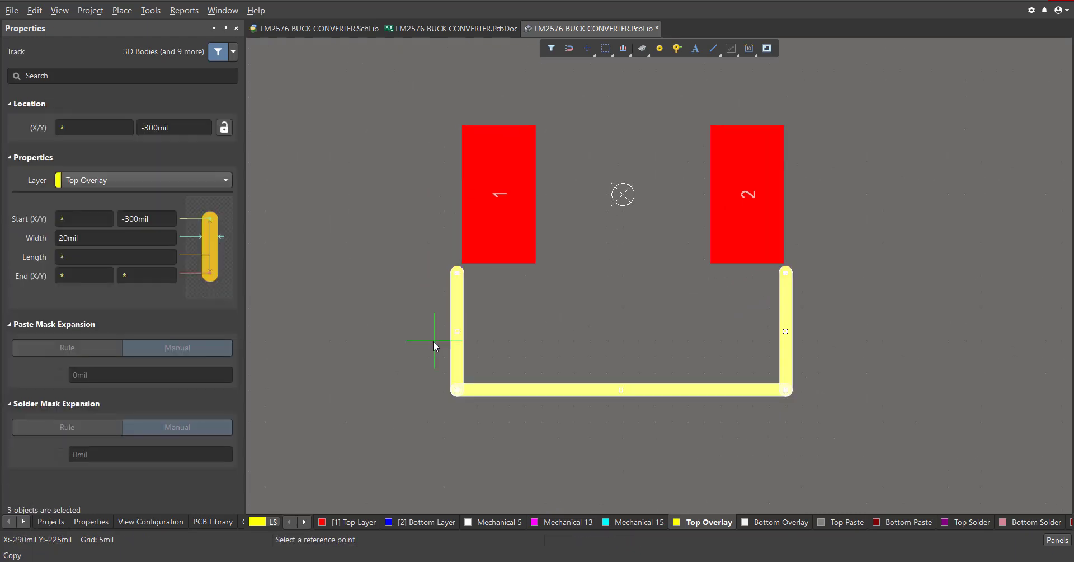
{"action": "scroll", "coordinate": [621, 195], "scroll_direction": "up", "scroll_amount": 1, "text": "ctrl"}
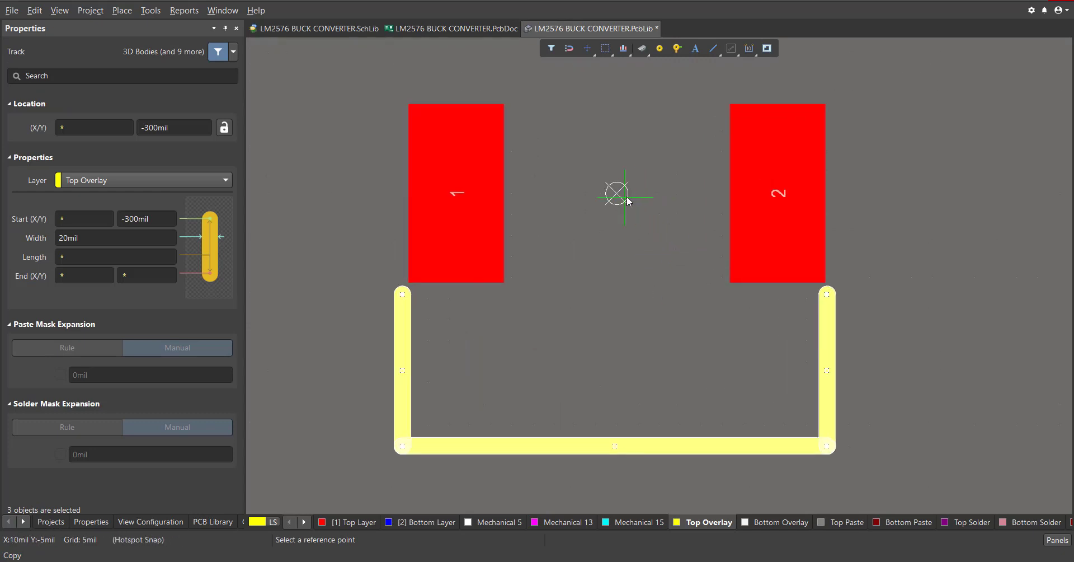
{"action": "right_click_drag", "start_coordinate": [629, 227], "coordinate": [627, 267]}
{"action": "scroll", "coordinate": [624, 254], "scroll_direction": "up", "scroll_amount": 2, "text": "ctrl"}
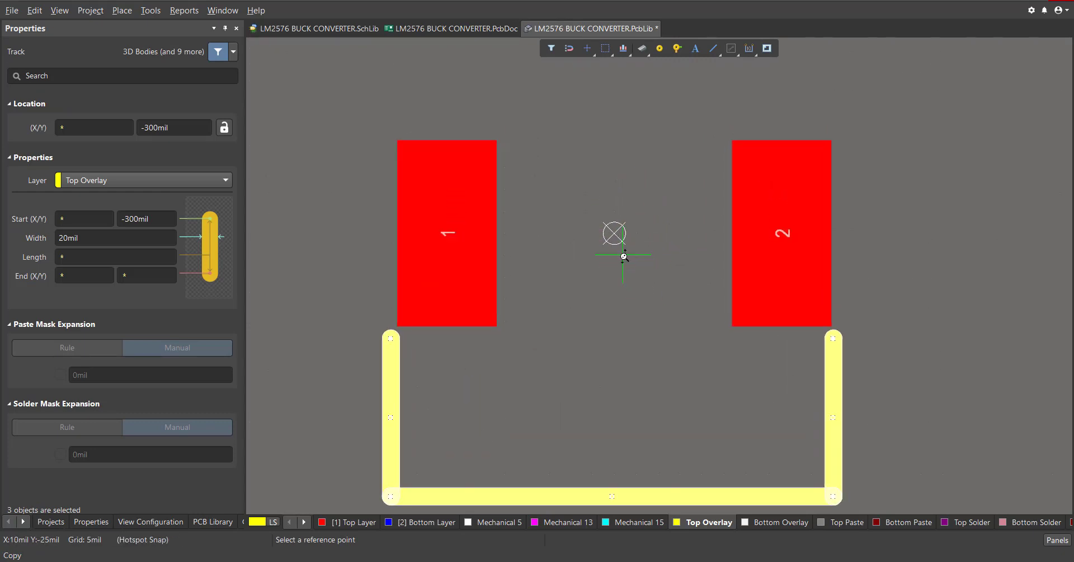
{"action": "left_click", "coordinate": [613, 232]}
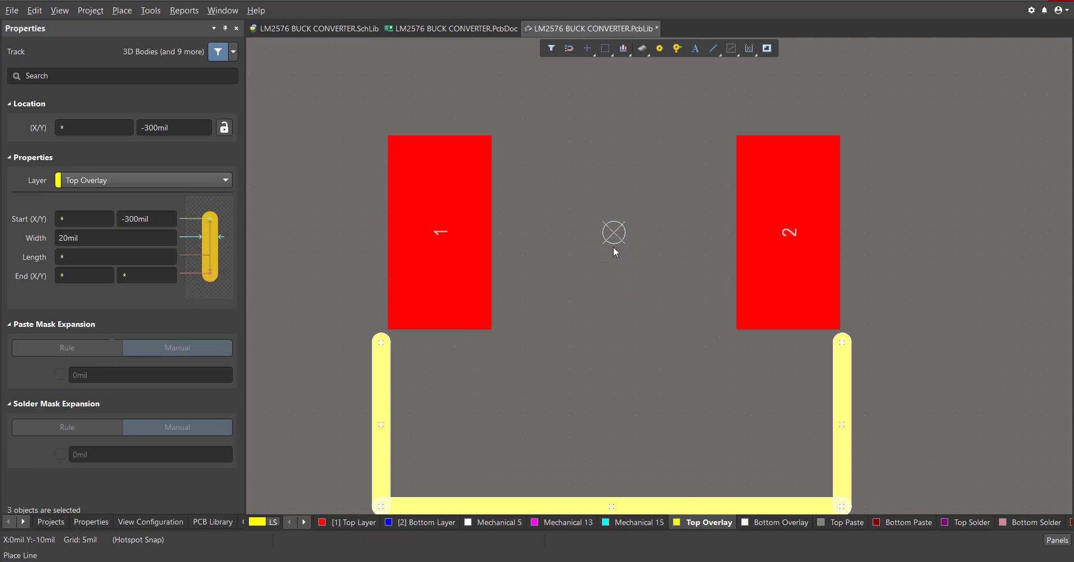
Step: Paste the copied Top Overlay outline rotated 180 degrees, aligned to the footprint origin so it forms the outline above the pads
{"action": "scroll", "coordinate": [613, 246], "scroll_direction": "down", "scroll_amount": 2, "text": "ctrl"}
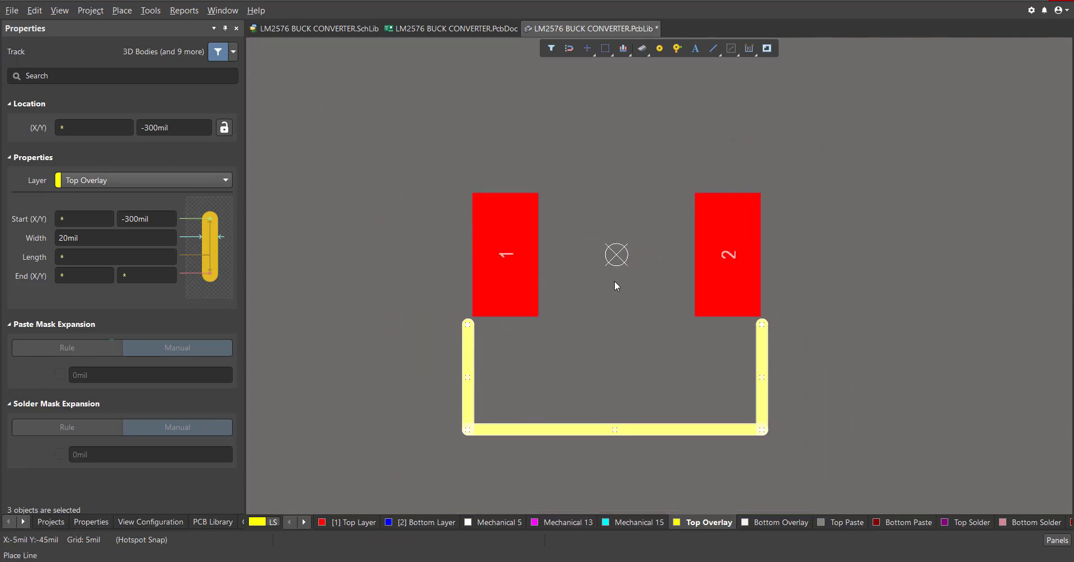
{"action": "key", "text": "ctrl+v"}
{"action": "scroll", "coordinate": [636, 226], "scroll_direction": "down", "scroll_amount": 2, "text": "ctrl"}
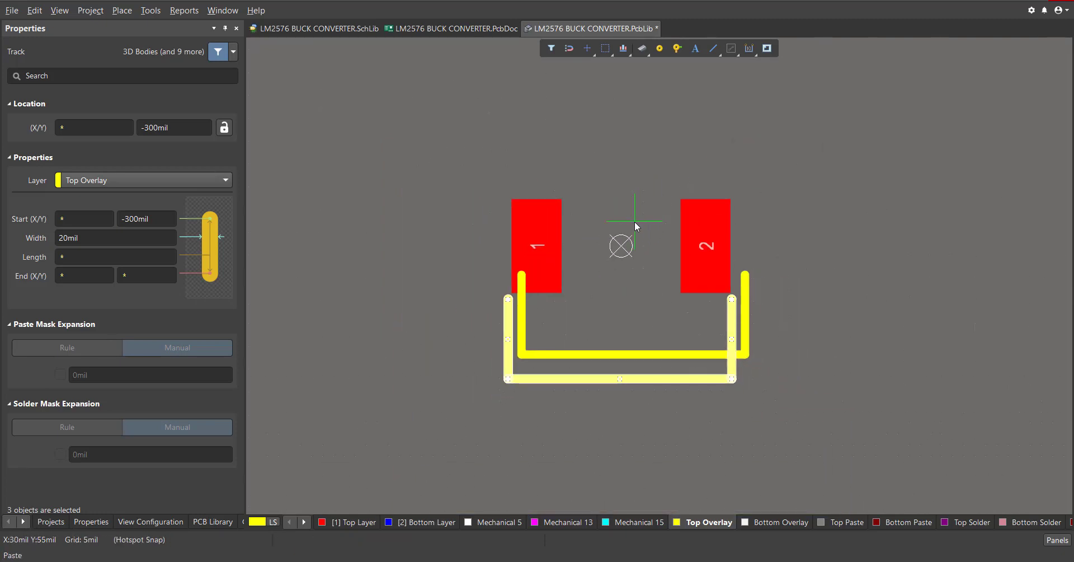
{"action": "scroll", "coordinate": [614, 259], "scroll_direction": "down", "scroll_amount": 1, "text": "ctrl"}
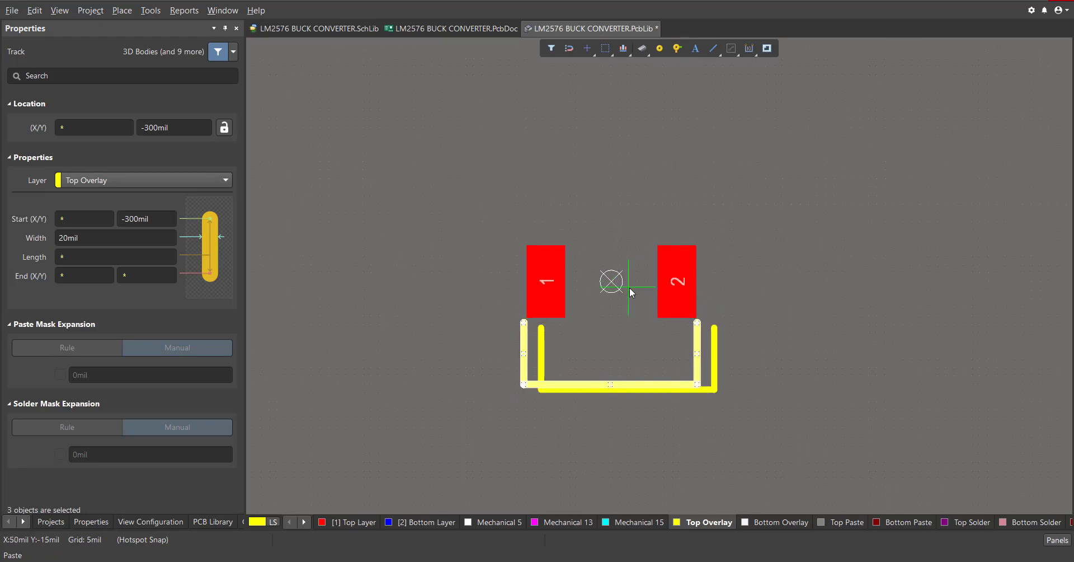
{"action": "key", "text": "space"}
{"action": "key", "text": "space"}
{"action": "scroll", "coordinate": [606, 273], "scroll_direction": "up", "scroll_amount": 2, "text": "ctrl"}
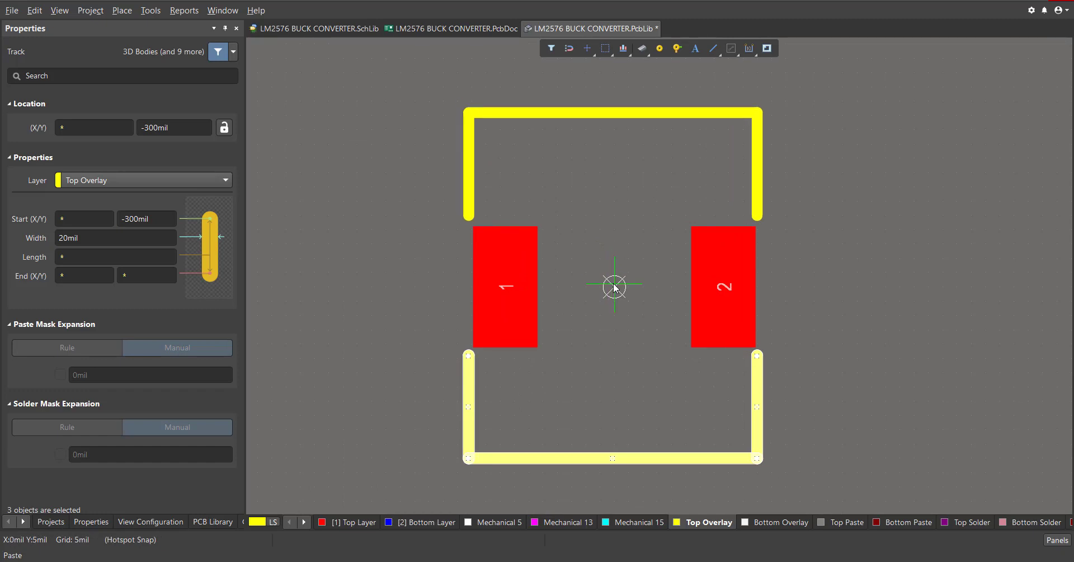
{"action": "scroll", "coordinate": [616, 286], "scroll_direction": "up", "scroll_amount": 2, "text": "ctrl"}
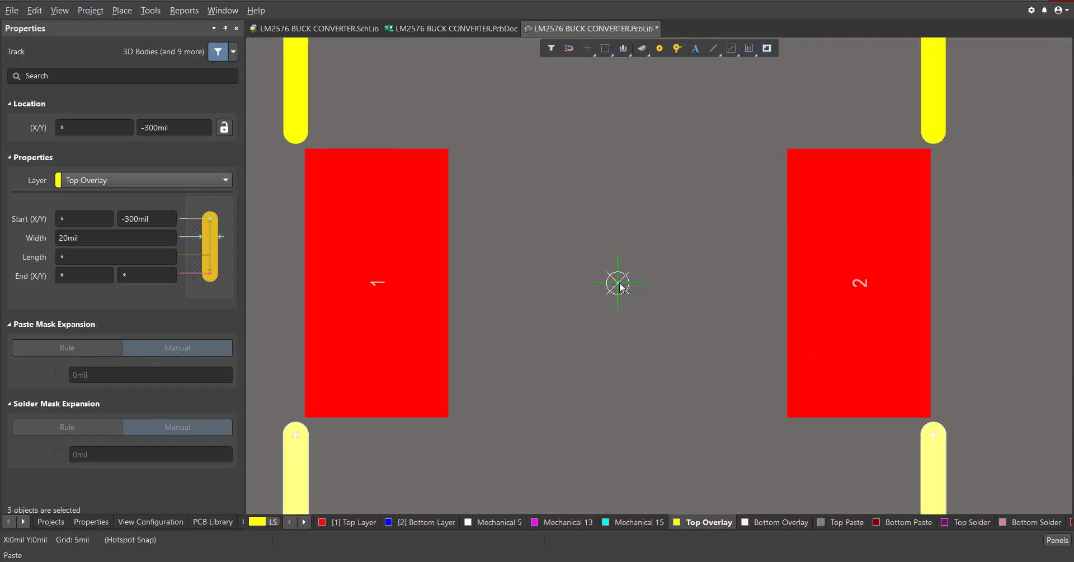
{"action": "left_click", "coordinate": [619, 287]}
{"action": "scroll", "coordinate": [618, 277], "scroll_direction": "down", "scroll_amount": 4, "text": "ctrl"}
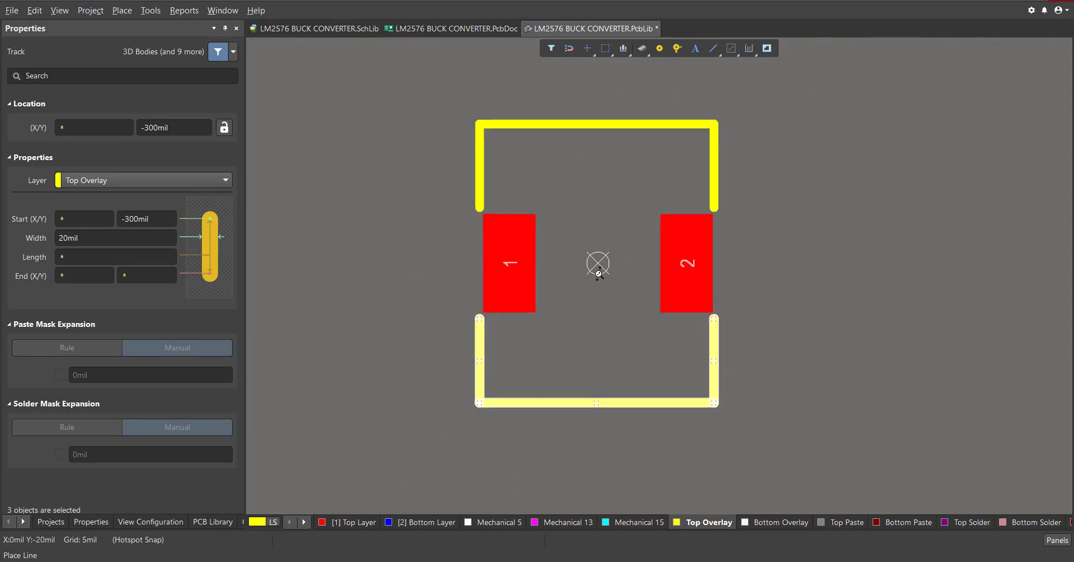
{"action": "scroll", "coordinate": [598, 273], "scroll_direction": "up", "scroll_amount": 1, "text": "ctrl"}
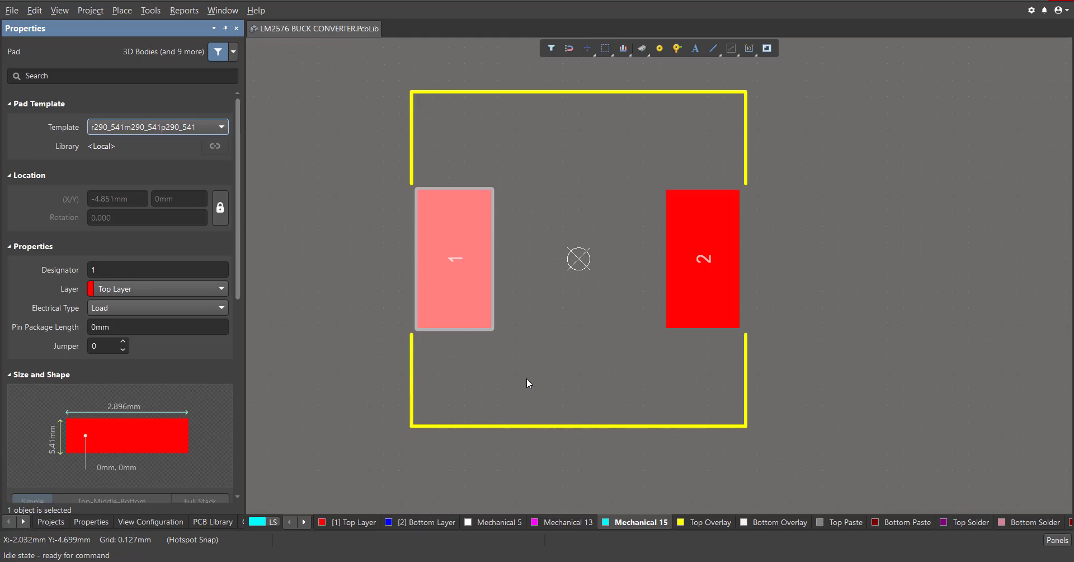
Step: Make the hidden Mechanical 1 layer visible and set it as the active layer
{"action": "key", "text": "l"}
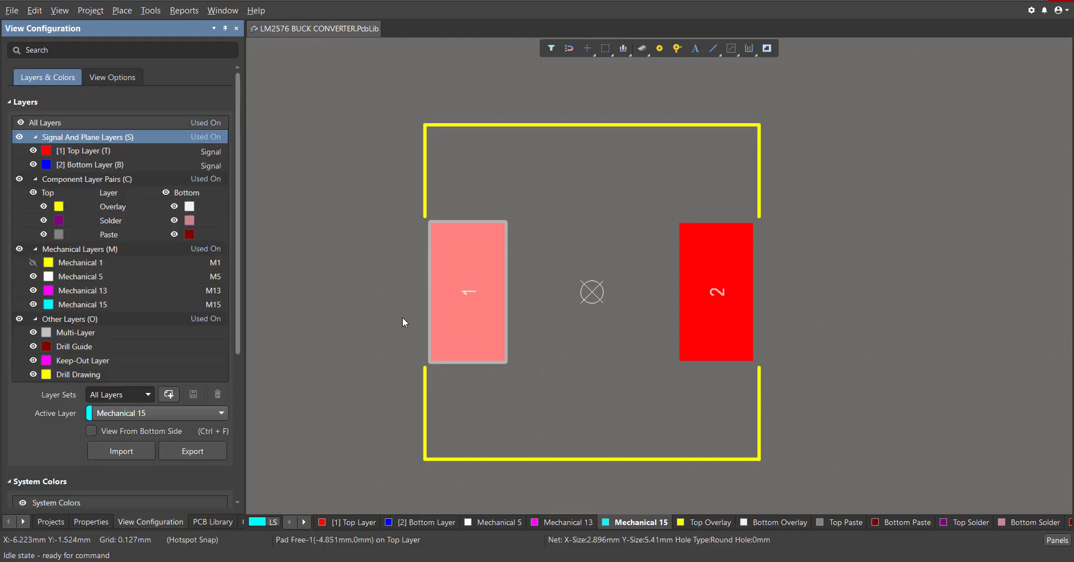
{"action": "left_click", "coordinate": [33, 262]}
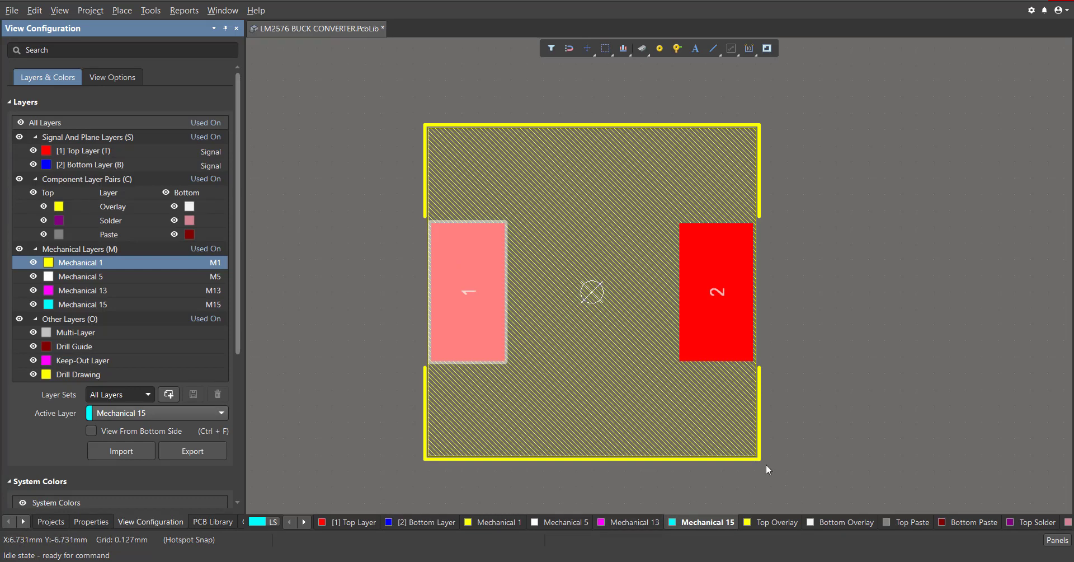
{"action": "left_click", "coordinate": [513, 521]}
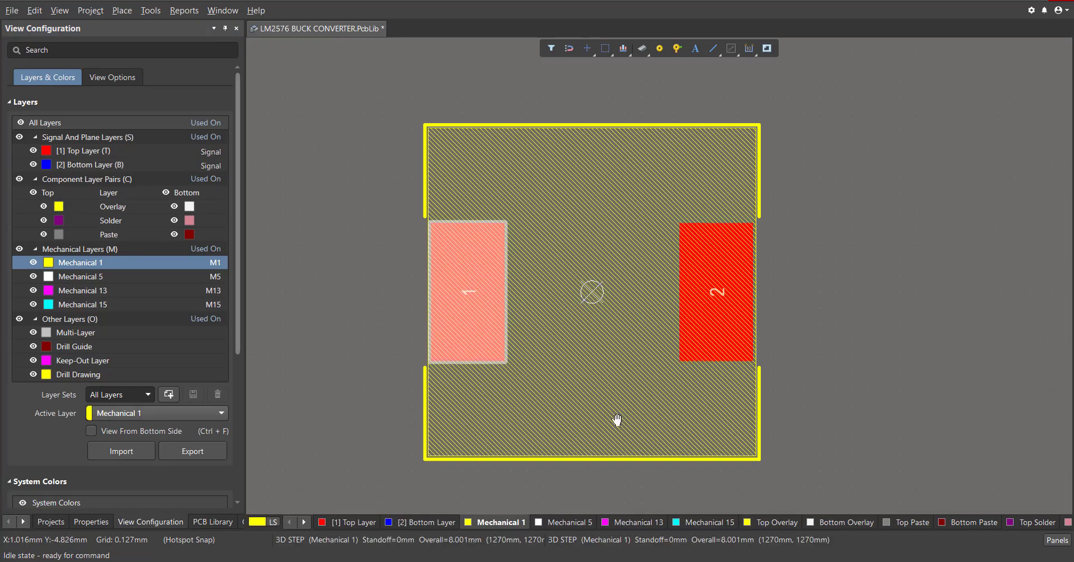
{"action": "right_click_drag", "start_coordinate": [614, 418], "coordinate": [610, 397]}
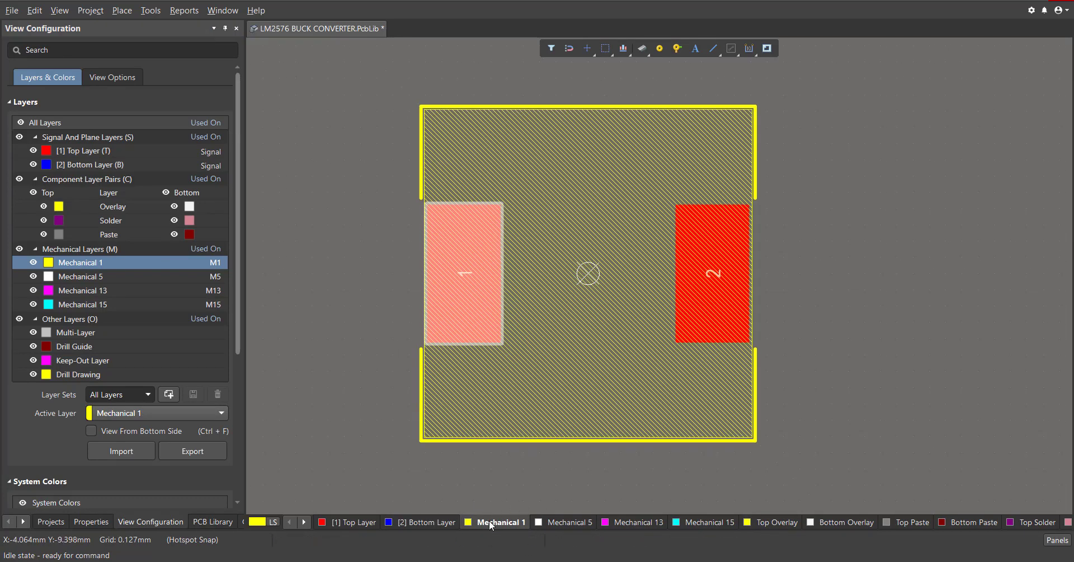
{"action": "right_click_drag", "start_coordinate": [558, 427], "coordinate": [489, 434]}
{"action": "scroll", "coordinate": [523, 402], "scroll_direction": "up", "scroll_amount": 1, "text": "ctrl"}
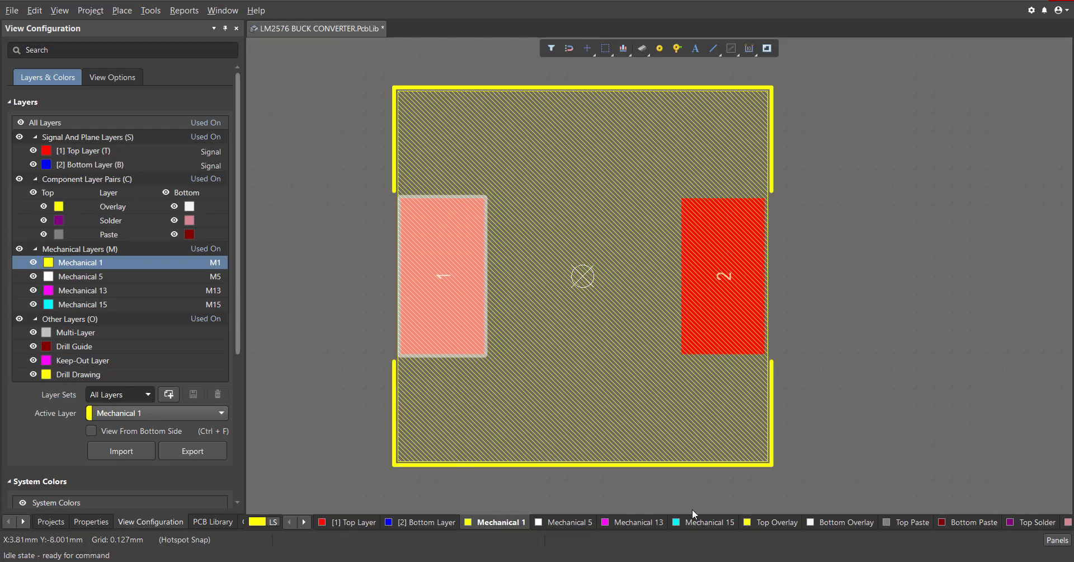
{"action": "scroll", "coordinate": [558, 247], "scroll_direction": "down", "scroll_amount": 1, "text": "ctrl"}
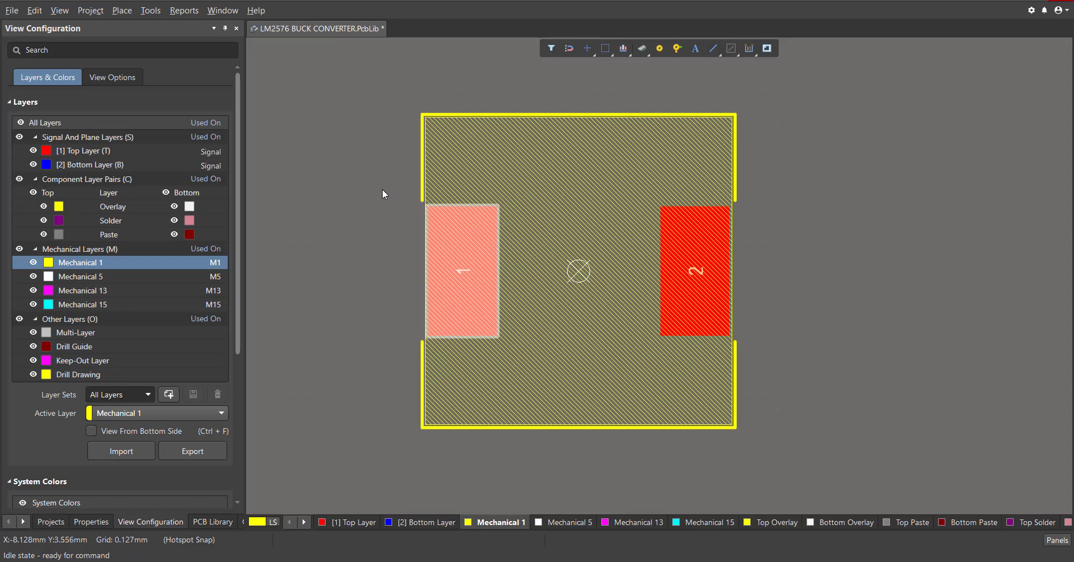
Step: Try to place a 3D body from the STEP file c-5-146281-2-d-3d.stp on the Mechanical 1 layer
{"action": "left_click", "coordinate": [126, 12]}
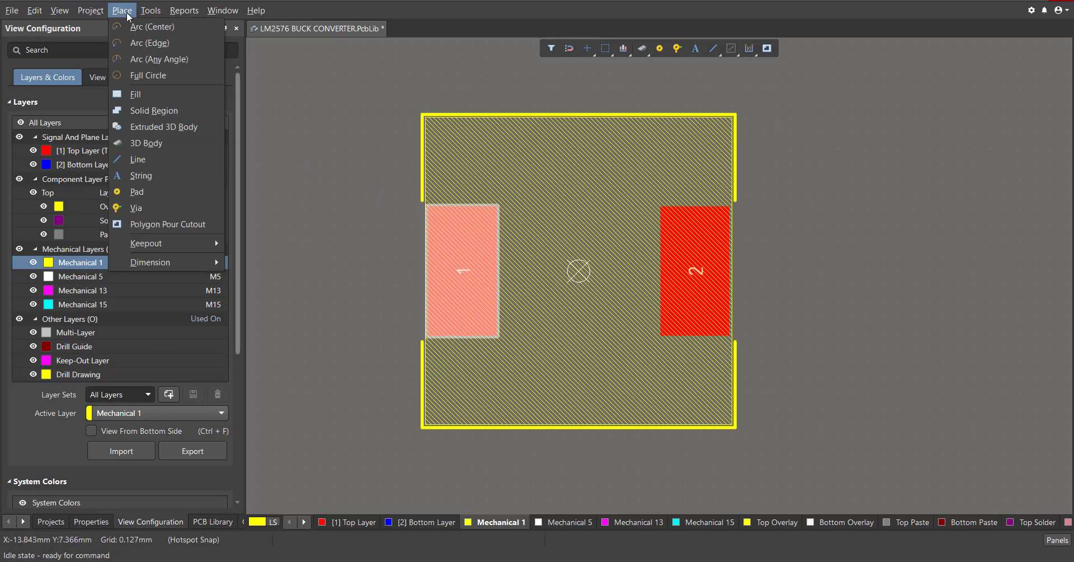
{"action": "left_click", "coordinate": [169, 146]}
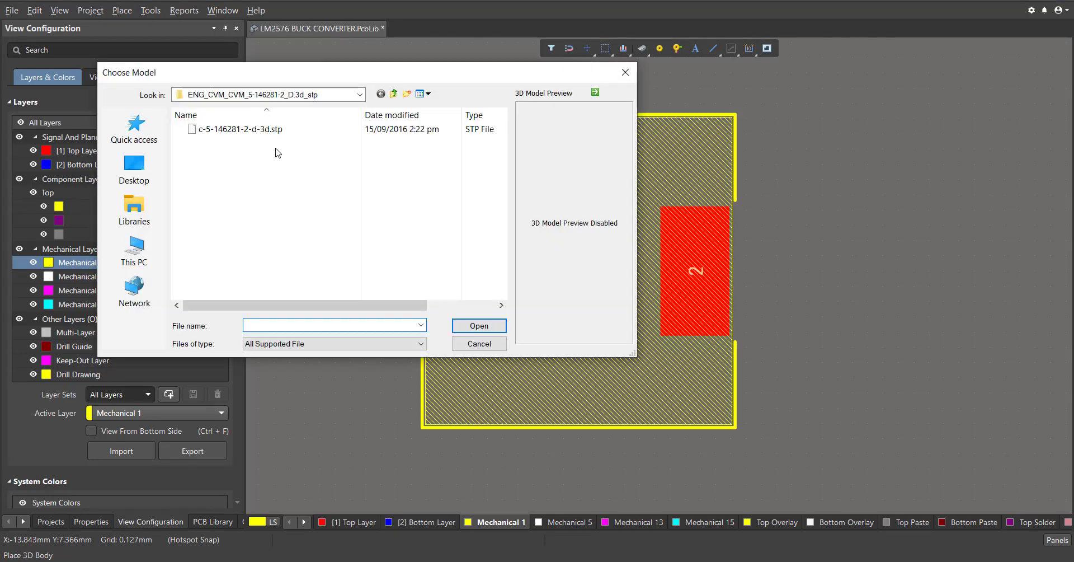
{"action": "left_click_drag", "start_coordinate": [306, 77], "coordinate": [359, 84]}
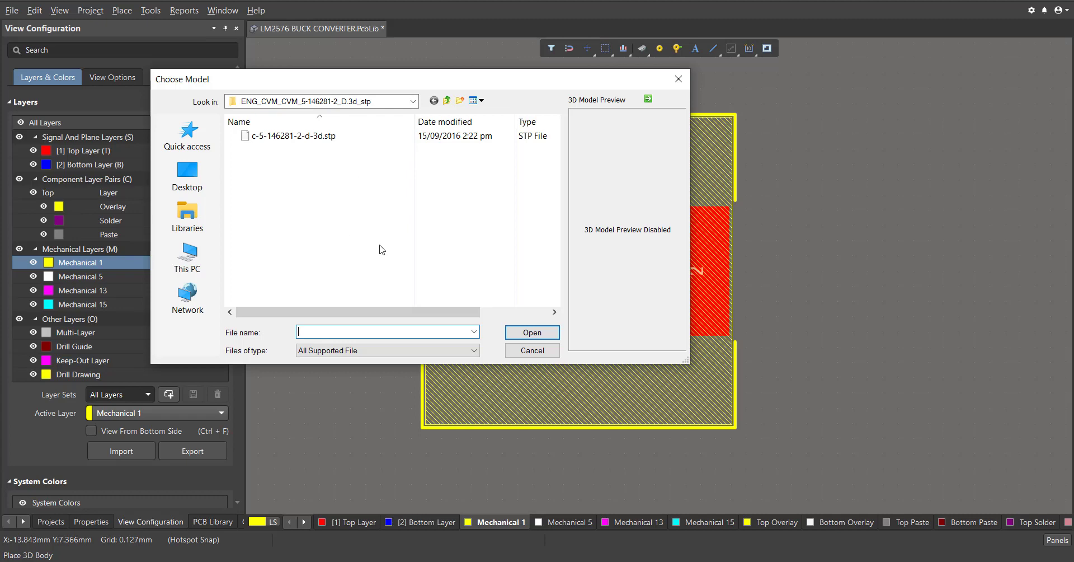
{"action": "left_click", "coordinate": [328, 140]}
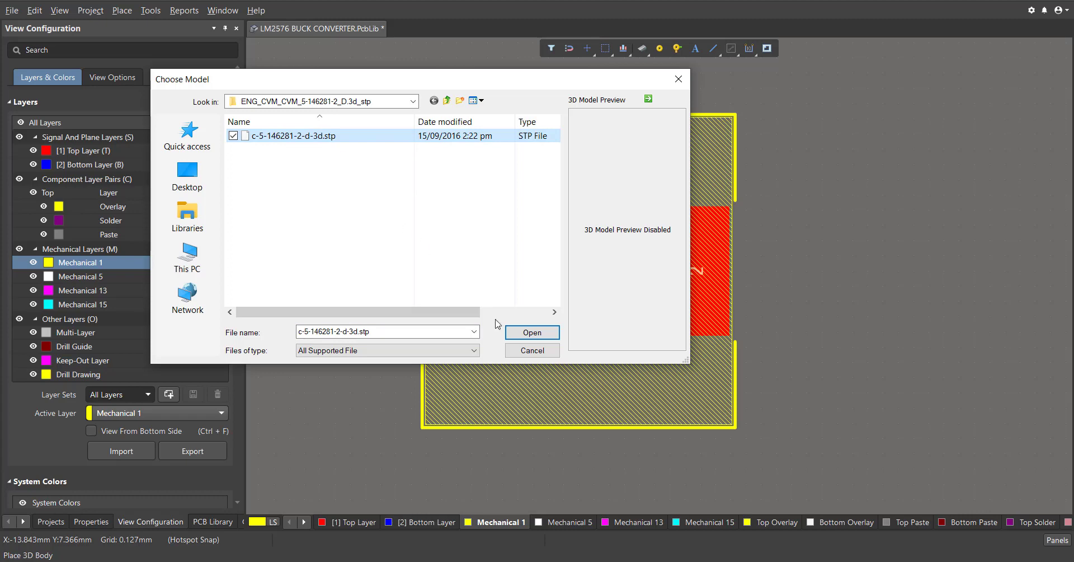
{"action": "left_click", "coordinate": [527, 333]}
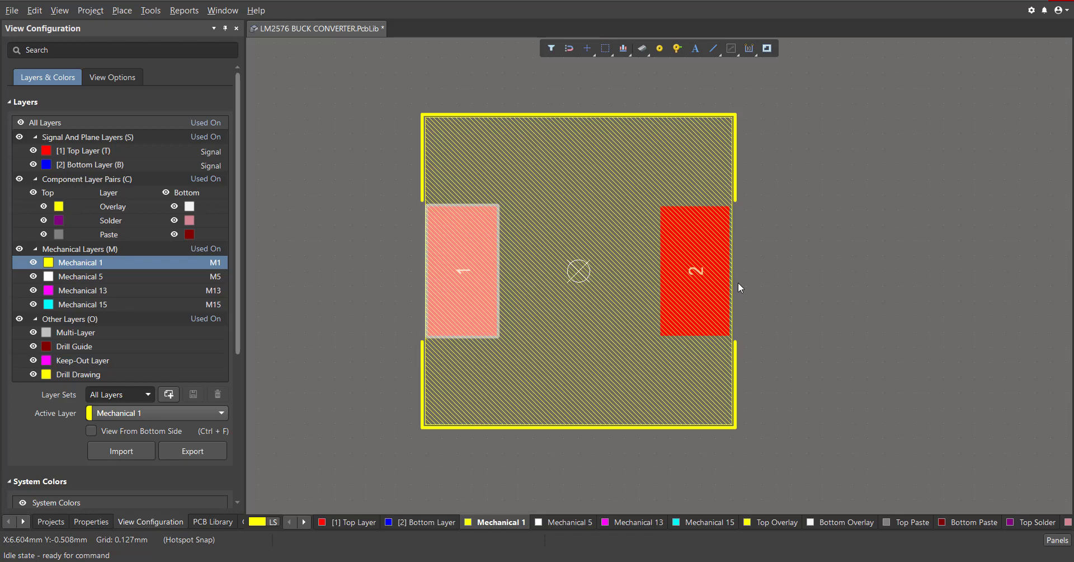
Step: Inspect the inductor footprint and its 3D body in the 3D view
{"action": "key", "text": "3"}
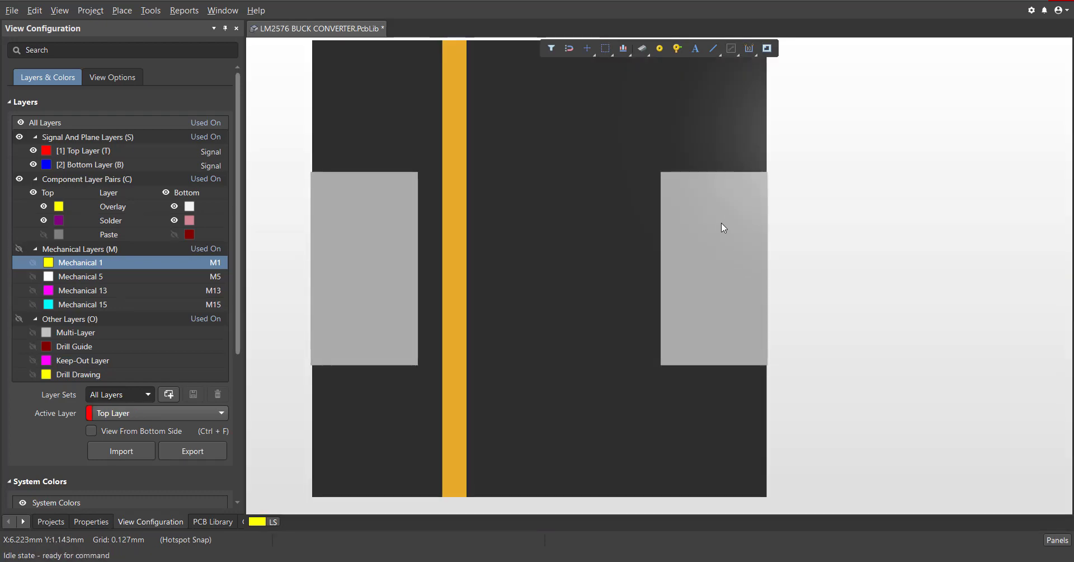
{"action": "right_click_drag", "start_coordinate": [538, 246], "coordinate": [452, 106]}
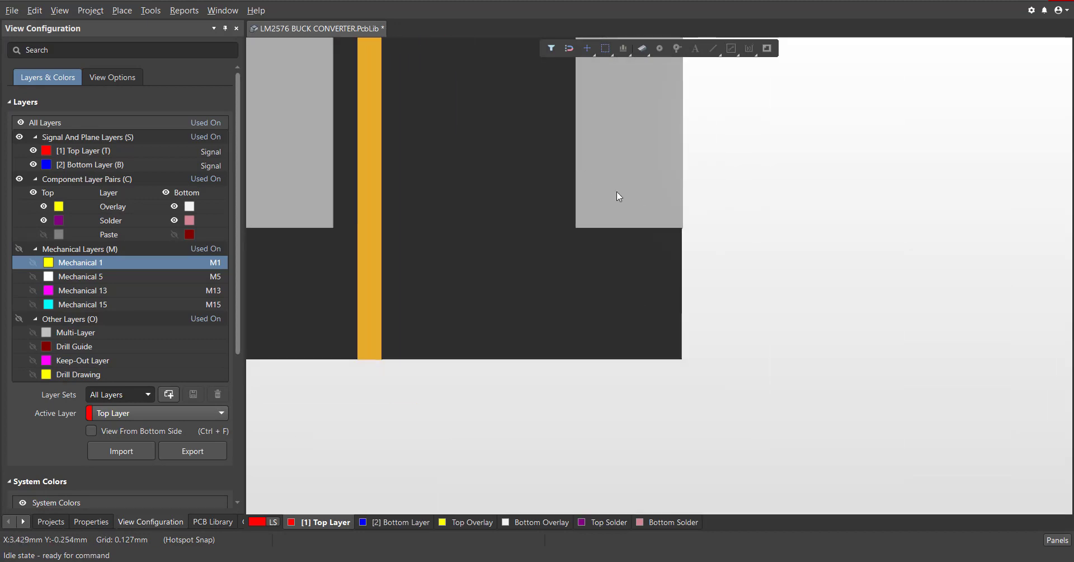
{"action": "right_click_drag", "start_coordinate": [773, 191], "coordinate": [666, 271]}
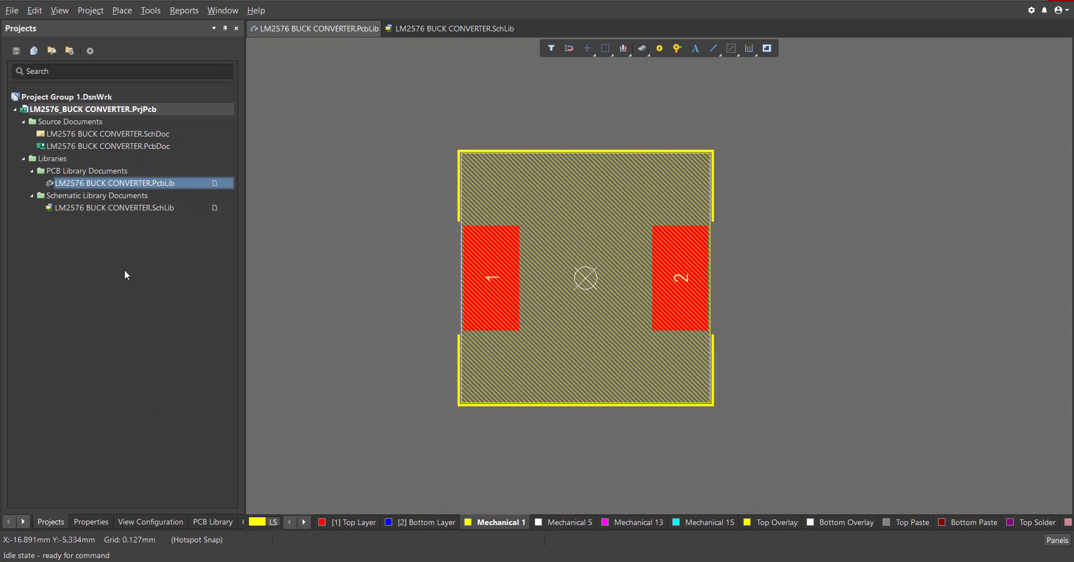
Step: Assign the Inductor footprint to the 150 uH component in the LM2576 BUCK CONVERTER schematic library
{"action": "left_click", "coordinate": [159, 208]}
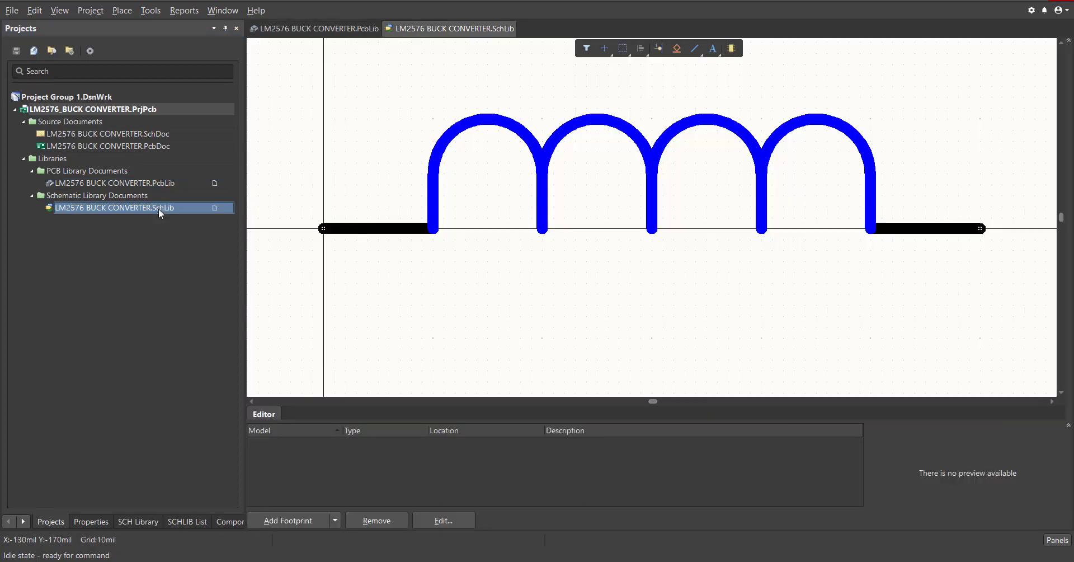
{"action": "left_click", "coordinate": [141, 523]}
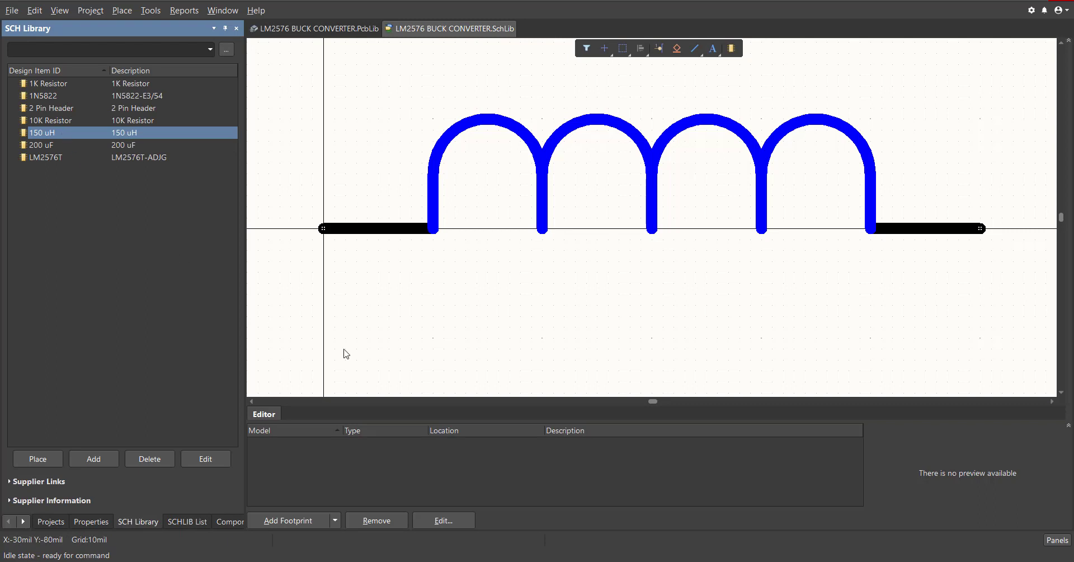
{"action": "double_click", "coordinate": [60, 136]}
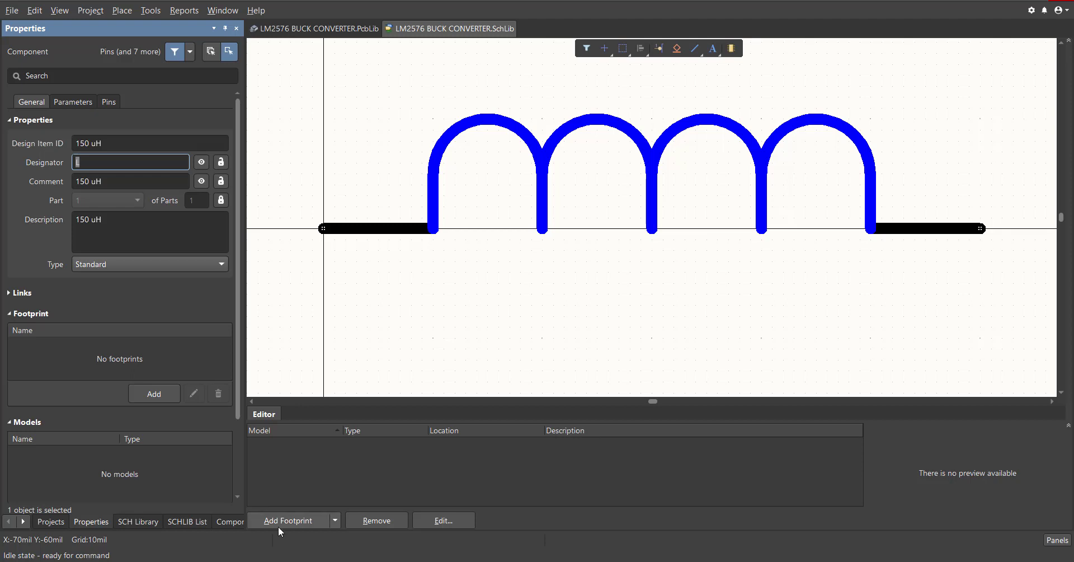
{"action": "left_click", "coordinate": [303, 520]}
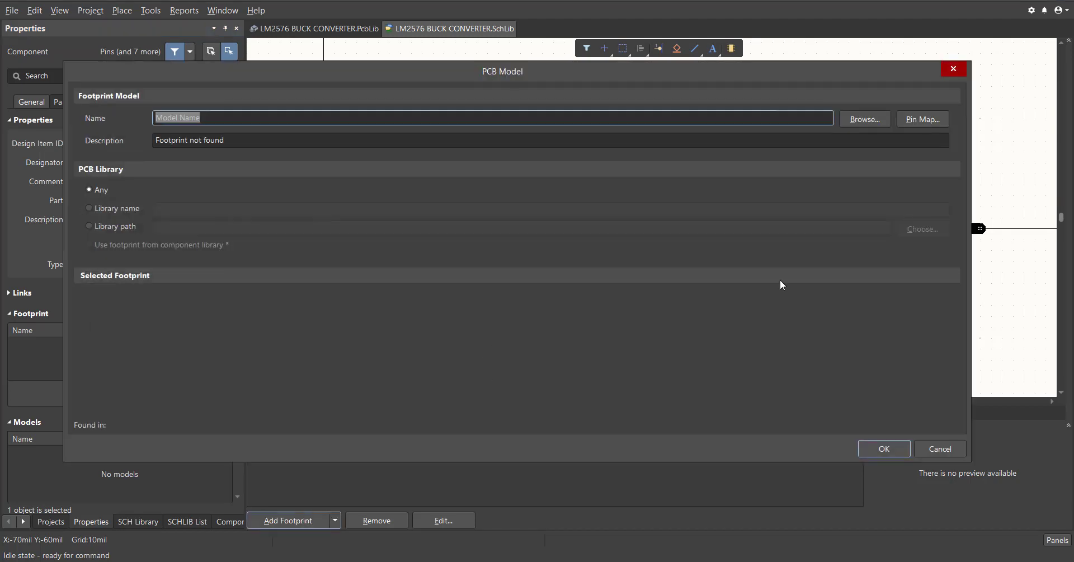
{"action": "type", "text": "Inductor"}
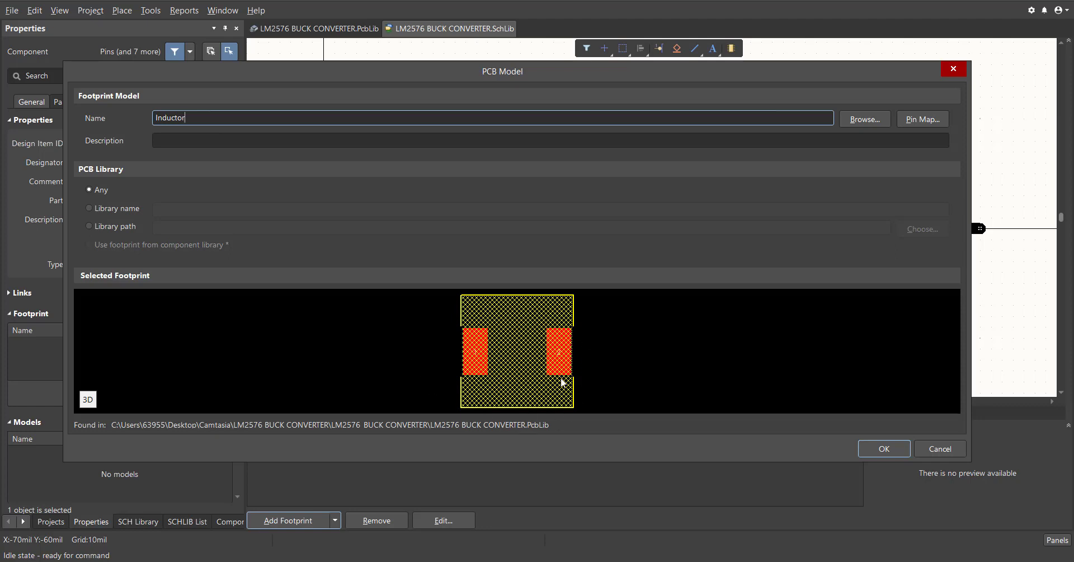
{"action": "left_click", "coordinate": [874, 450]}
{"action": "right_click_drag", "start_coordinate": [697, 358], "coordinate": [680, 310]}
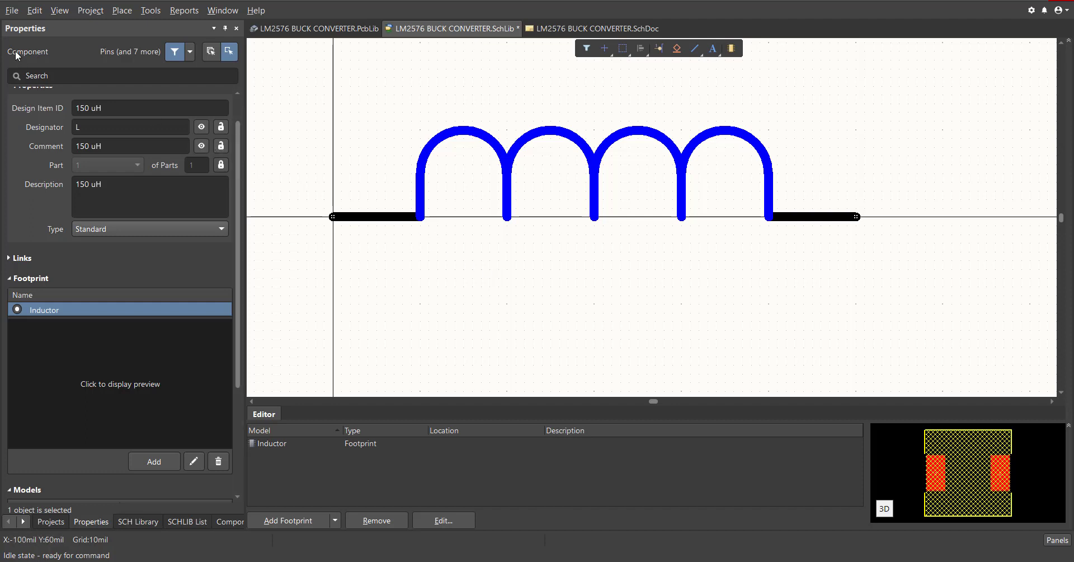
Step: Create a new blank schematic sheet in the LM2576 buck converter project
{"action": "left_click", "coordinate": [12, 10]}
{"action": "mouse_move", "coordinate": [30, 44]}
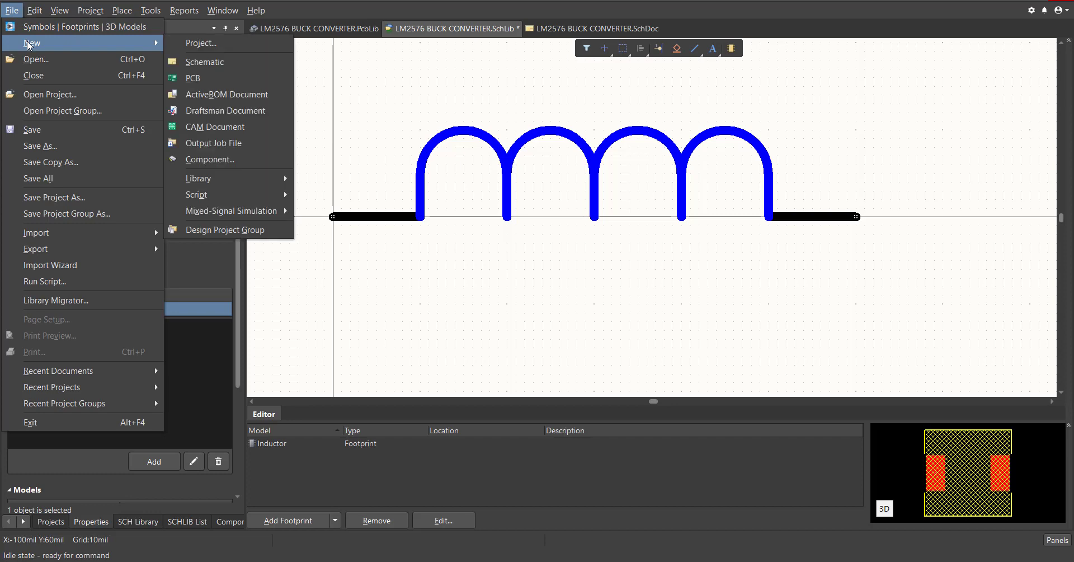
{"action": "left_click", "coordinate": [213, 62]}
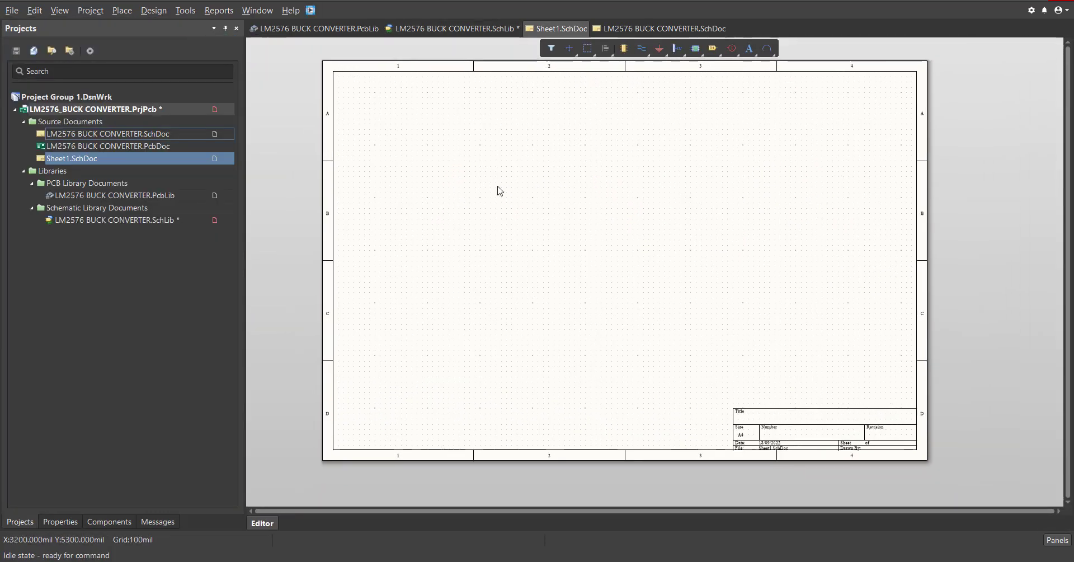
{"action": "scroll", "coordinate": [575, 233], "scroll_direction": "down", "scroll_amount": 3, "text": "ctrl"}
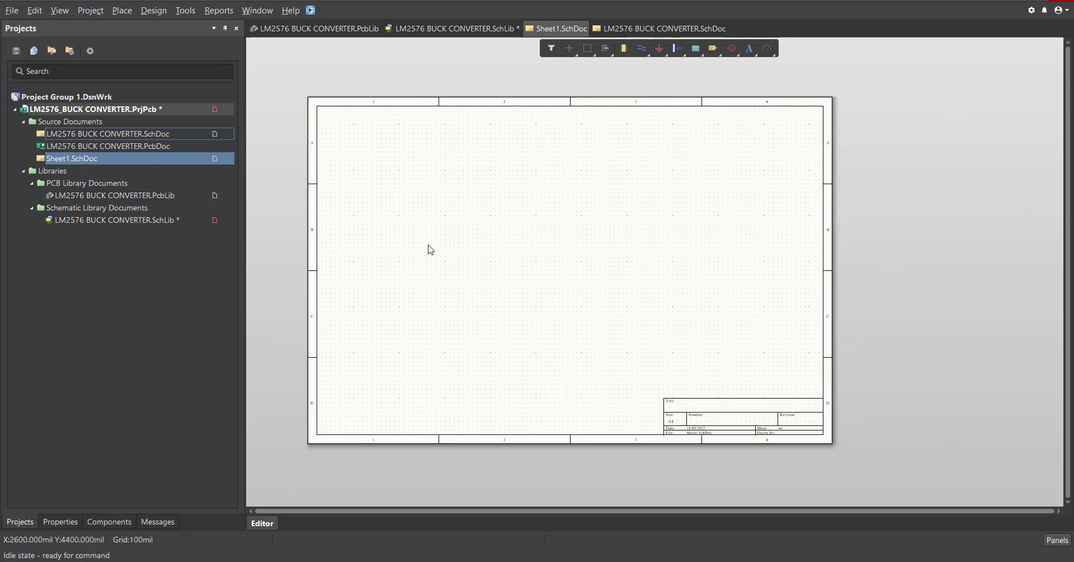
Step: Switch Sheet1 to a custom page format with 2 vertical and 2 horizontal zones
{"action": "left_click", "coordinate": [61, 522]}
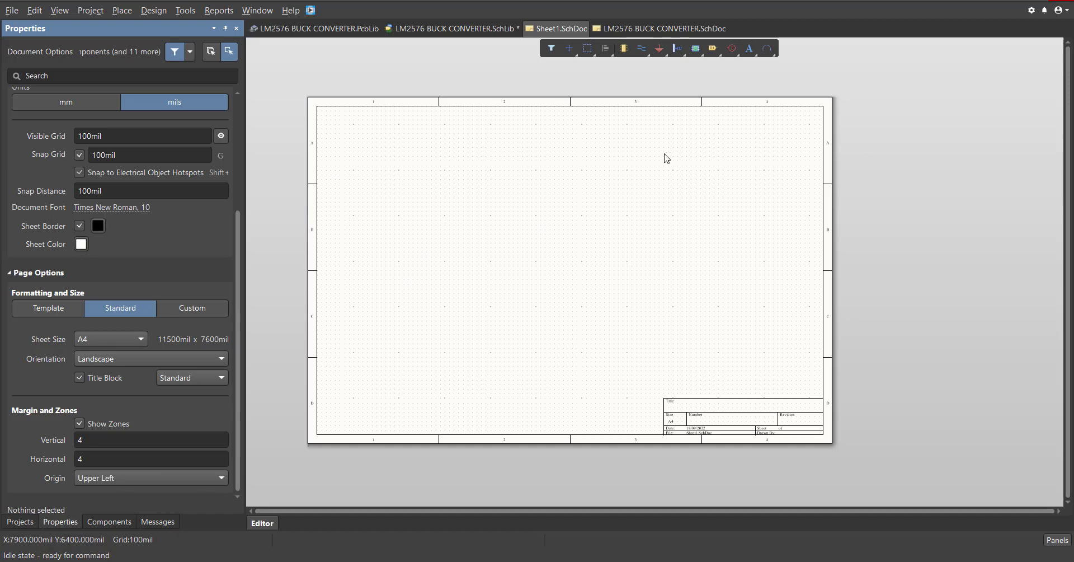
{"action": "left_click", "coordinate": [201, 315]}
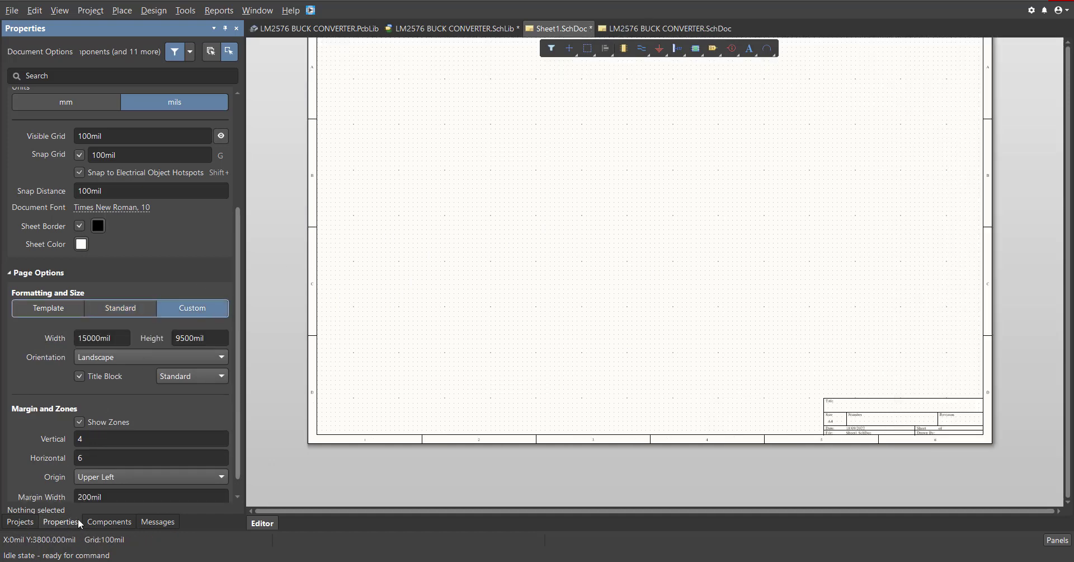
{"action": "left_click", "coordinate": [112, 444]}
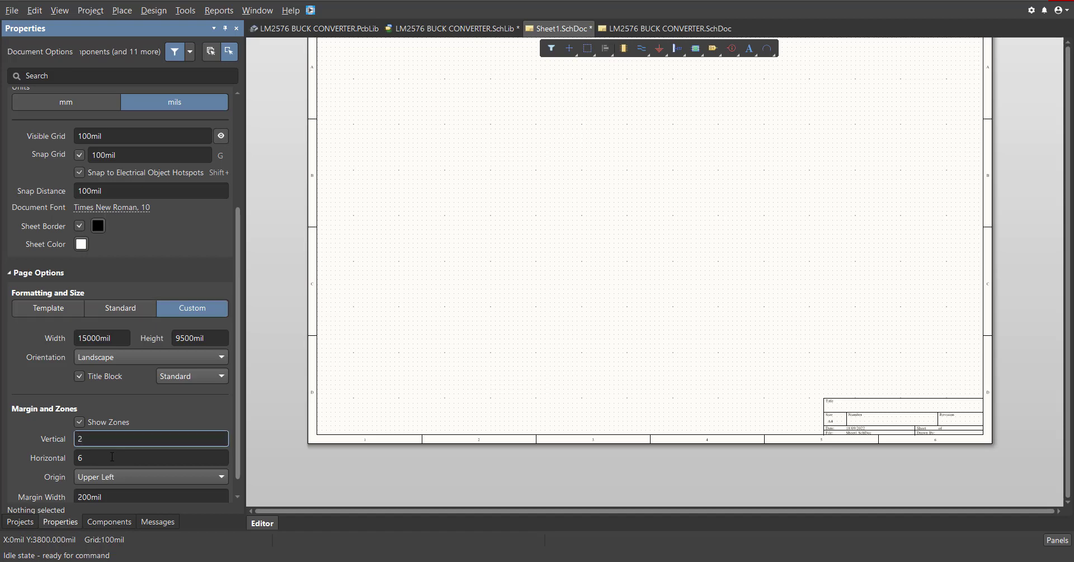
{"action": "left_click", "coordinate": [111, 458]}
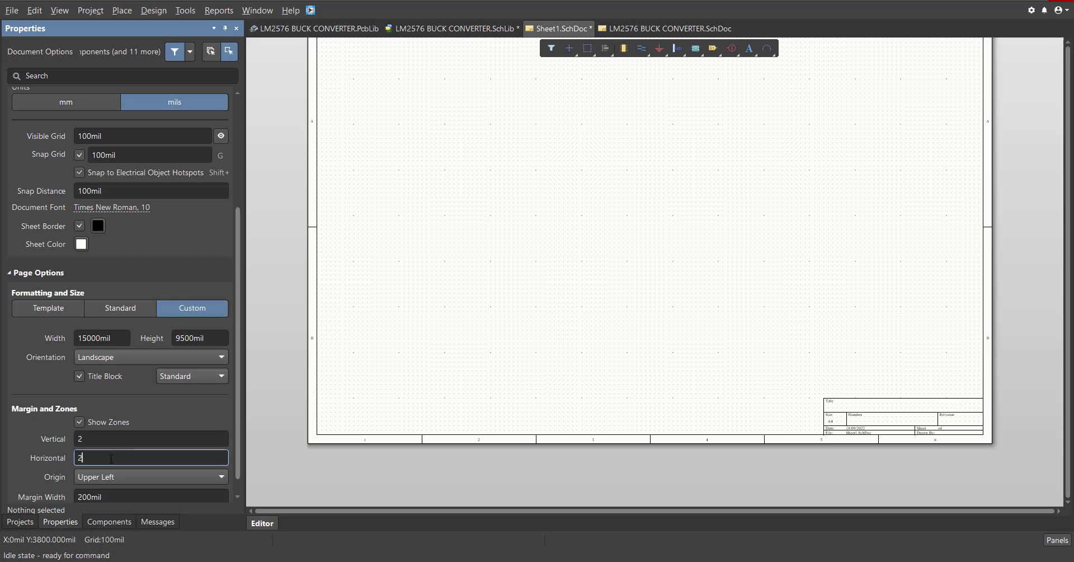
Step: Change the sheet units to millimetres and set the custom page size to 200 mm wide by 150 mm high
{"action": "left_click", "coordinate": [92, 338]}
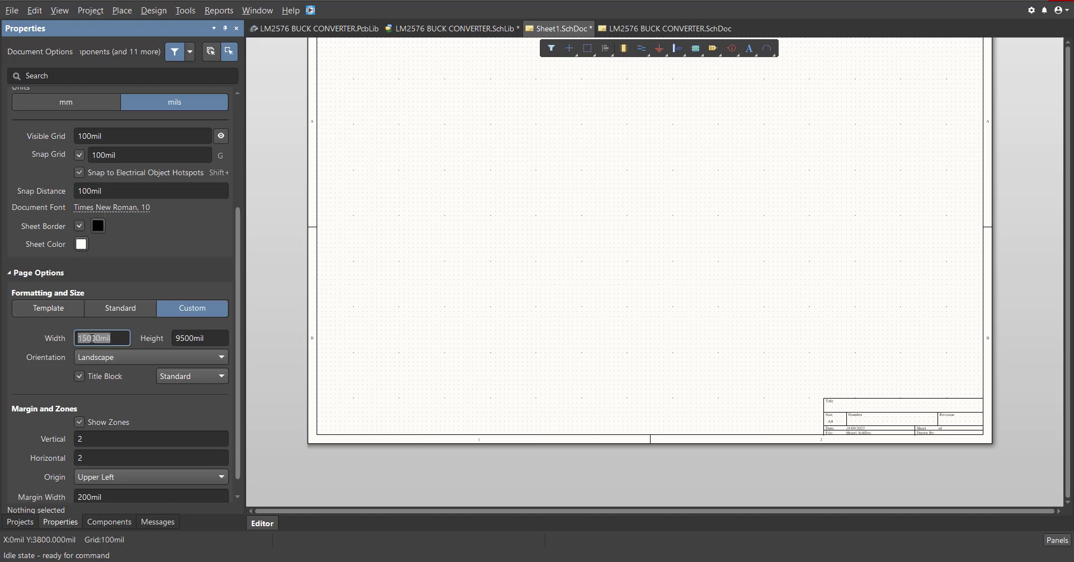
{"action": "key", "text": "ctrl+q"}
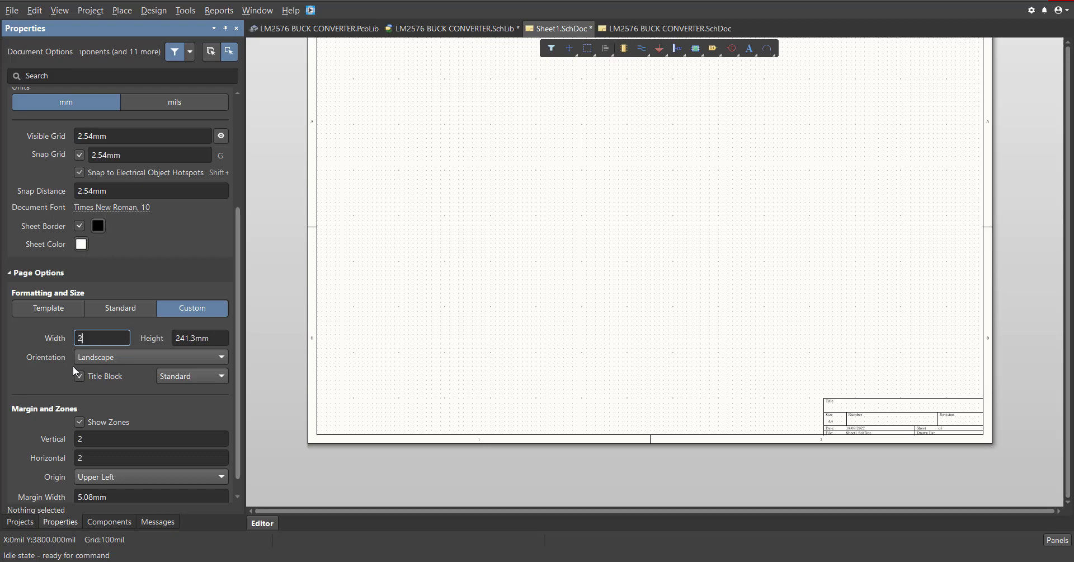
{"action": "left_click", "coordinate": [202, 339]}
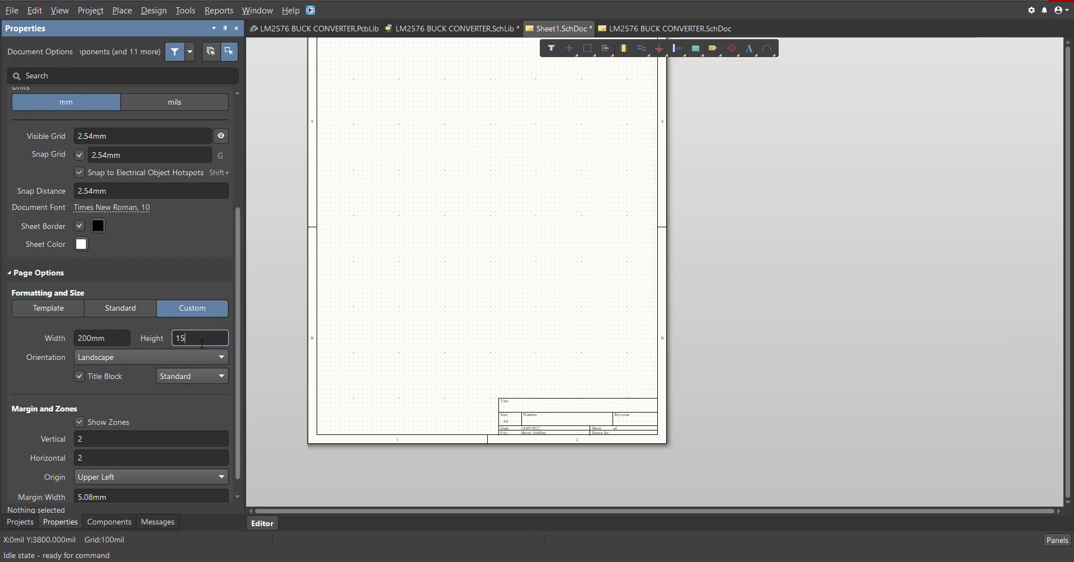
{"action": "key", "text": "Return"}
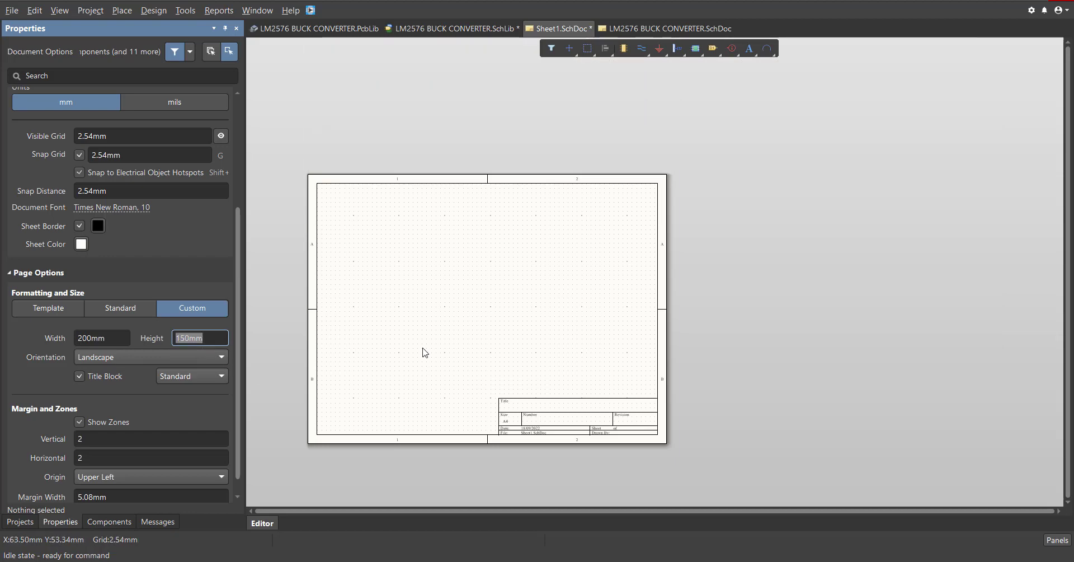
{"action": "middle_click_drag", "start_coordinate": [424, 352], "coordinate": [519, 327]}
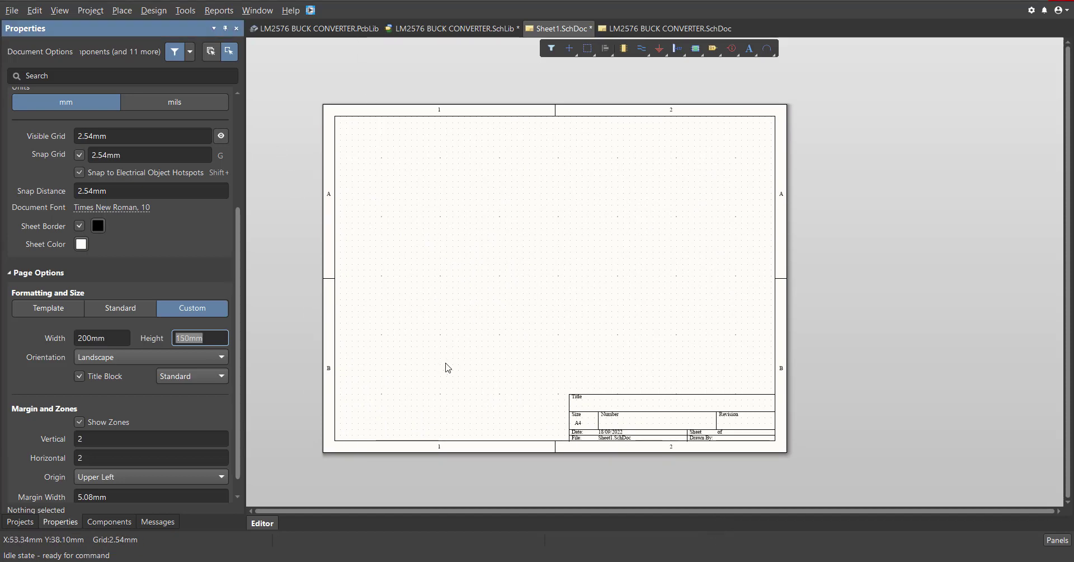
Step: Place the 150 uH inductor from the LM2576 BUCK CONVERTER schematic library in the sheet's upper-left area
{"action": "left_click", "coordinate": [1058, 540]}
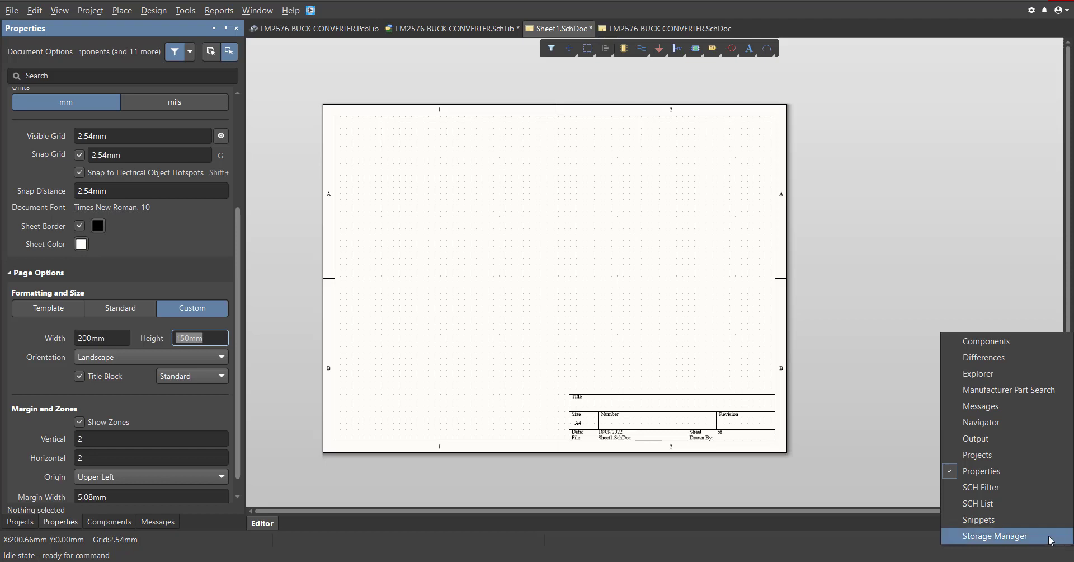
{"action": "left_click", "coordinate": [1005, 346]}
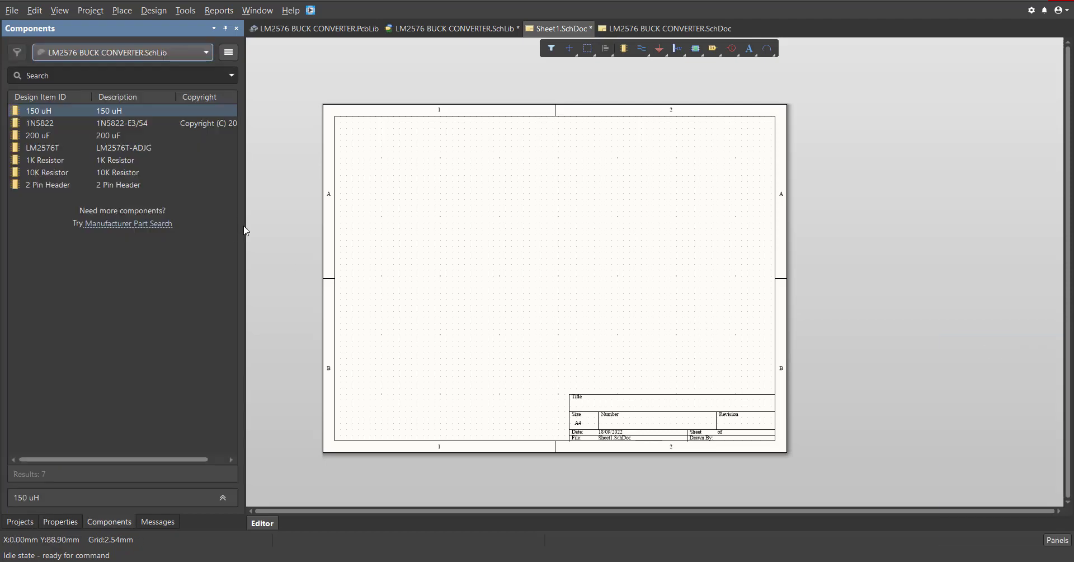
{"action": "left_click_drag", "start_coordinate": [246, 231], "coordinate": [281, 224]}
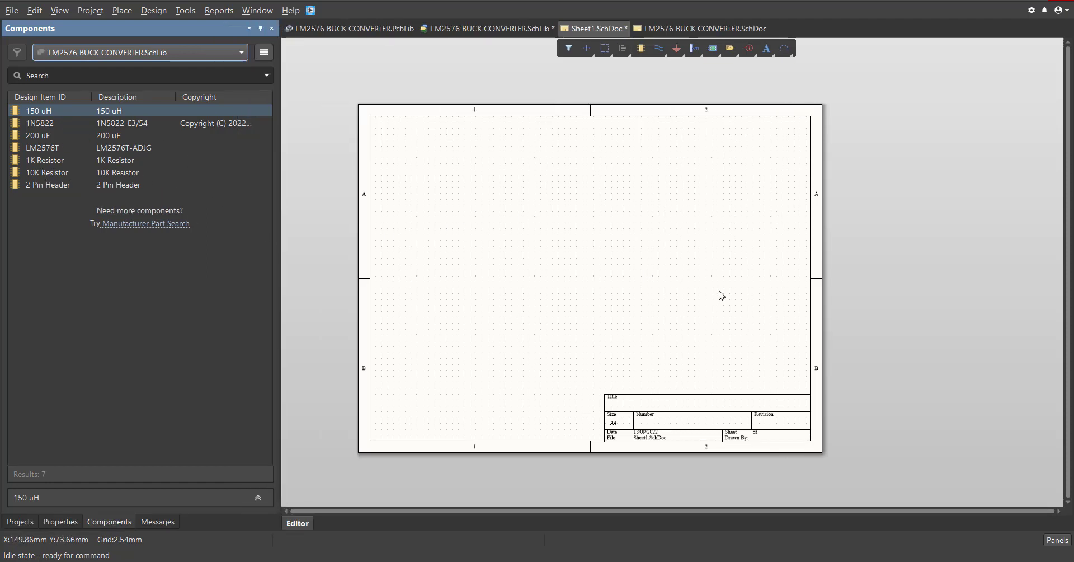
{"action": "double_click", "coordinate": [46, 113]}
{"action": "scroll", "coordinate": [468, 235], "scroll_direction": "up", "scroll_amount": 2, "text": "ctrl"}
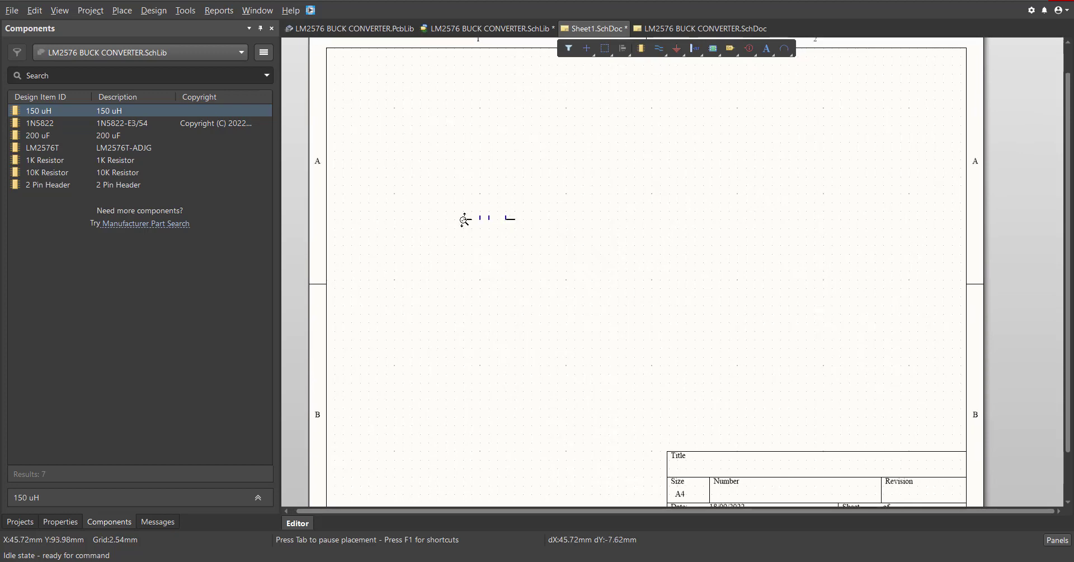
{"action": "scroll", "coordinate": [464, 228], "scroll_direction": "up", "scroll_amount": 1, "text": "ctrl"}
{"action": "left_click", "coordinate": [433, 187]}
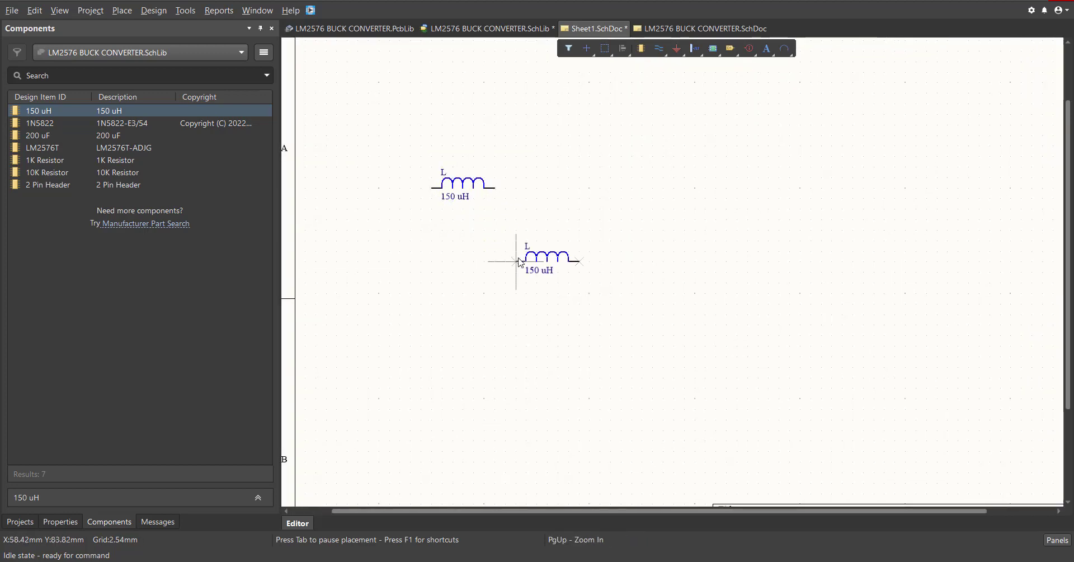
{"action": "key", "text": "Escape"}
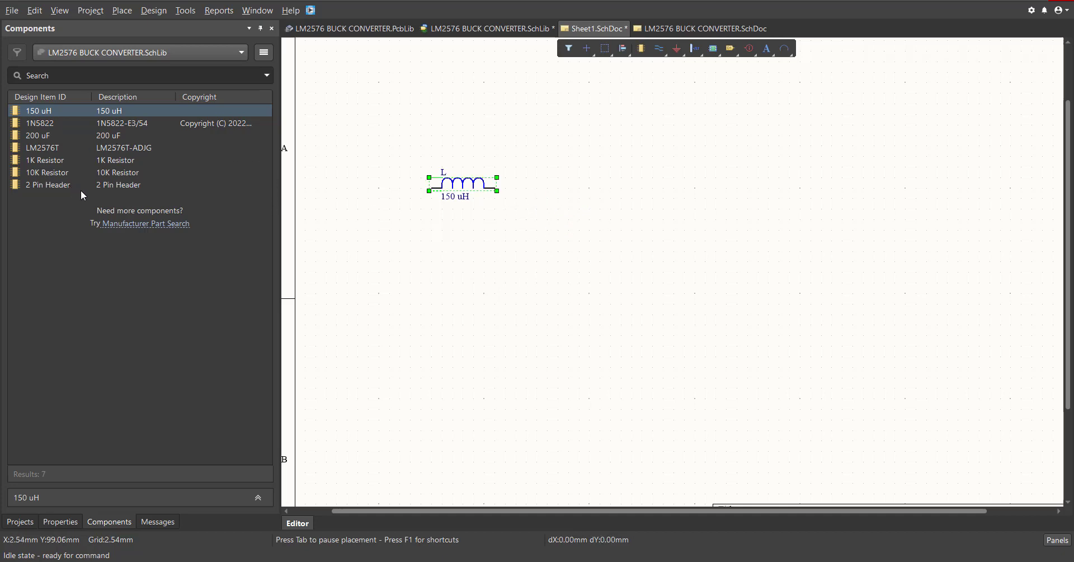
Step: Place the 1N5822 diode and the 200 uF capacitor in a row beside the 150 uH inductor
{"action": "double_click", "coordinate": [44, 123]}
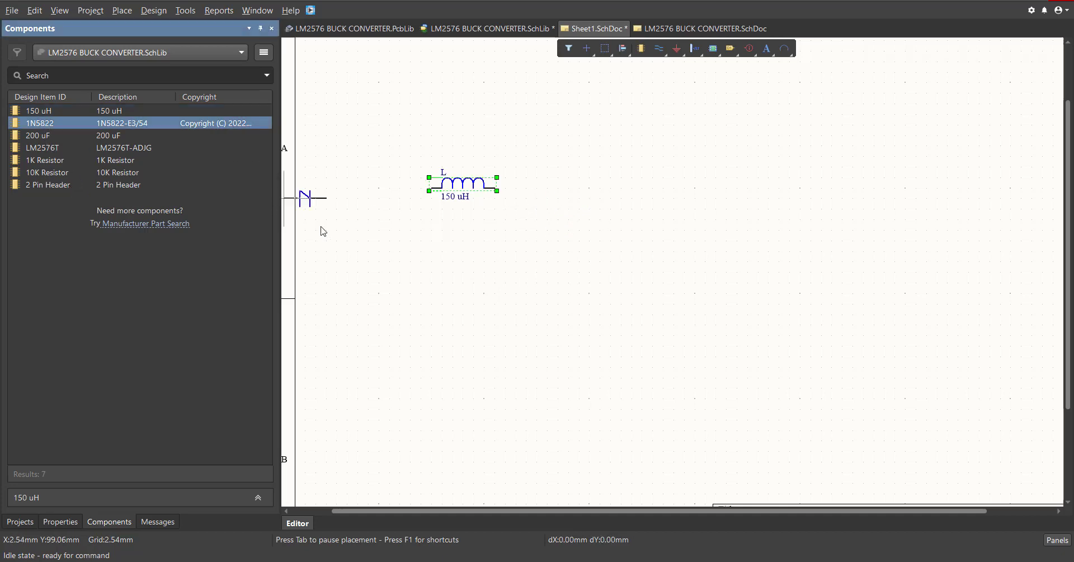
{"action": "left_click", "coordinate": [547, 199]}
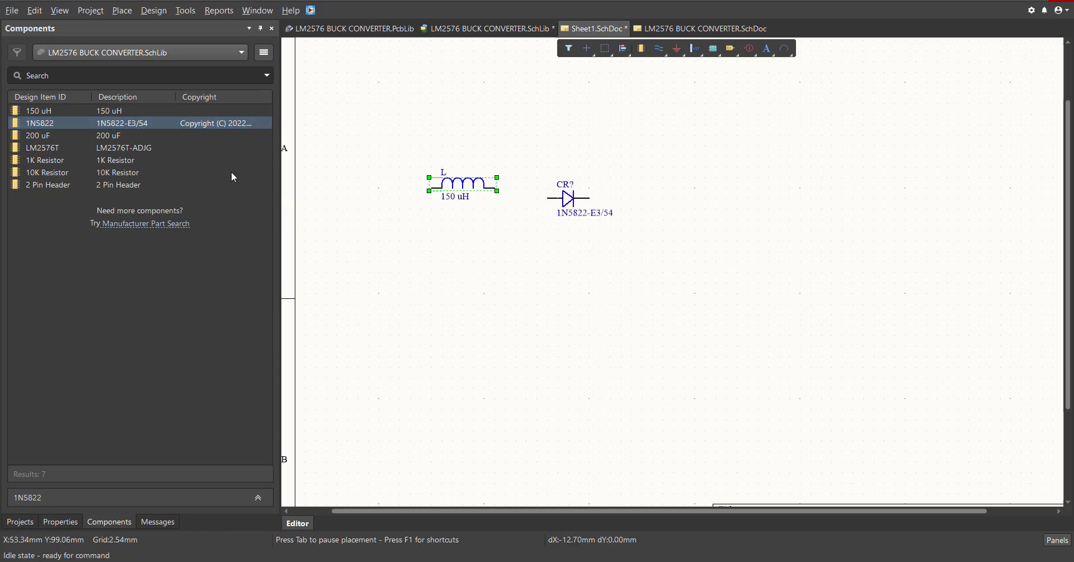
{"action": "key", "text": "Escape"}
{"action": "double_click", "coordinate": [53, 135]}
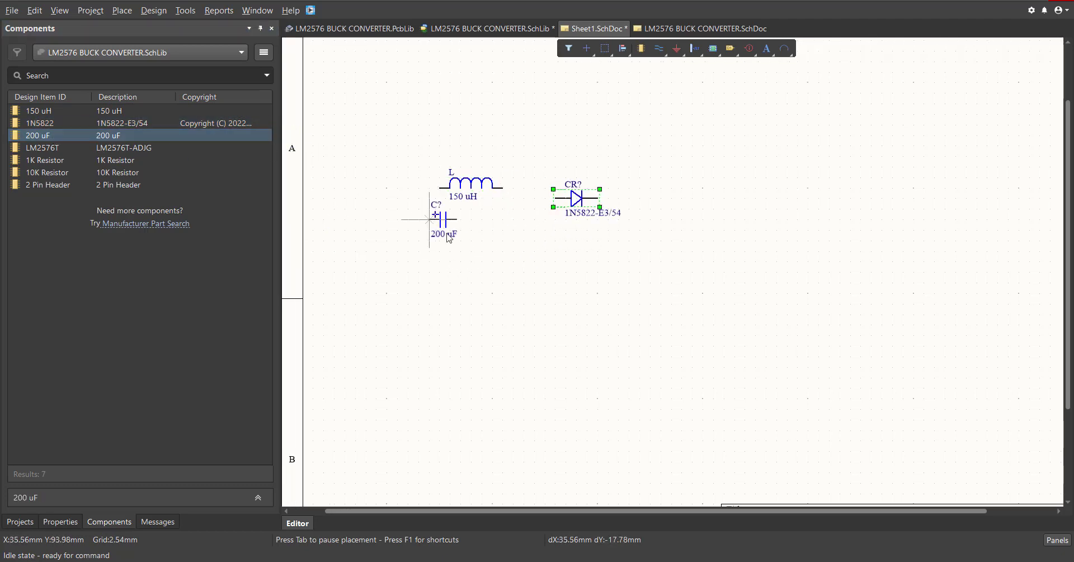
{"action": "left_click", "coordinate": [686, 212]}
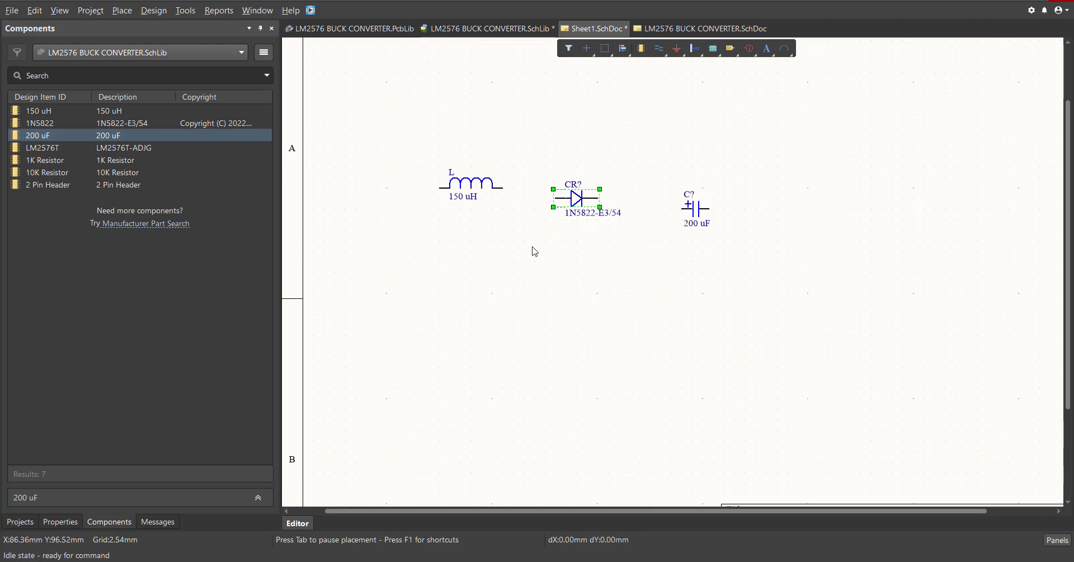
{"action": "key", "text": "Escape"}
{"action": "right_click_drag", "start_coordinate": [592, 379], "coordinate": [569, 331]}
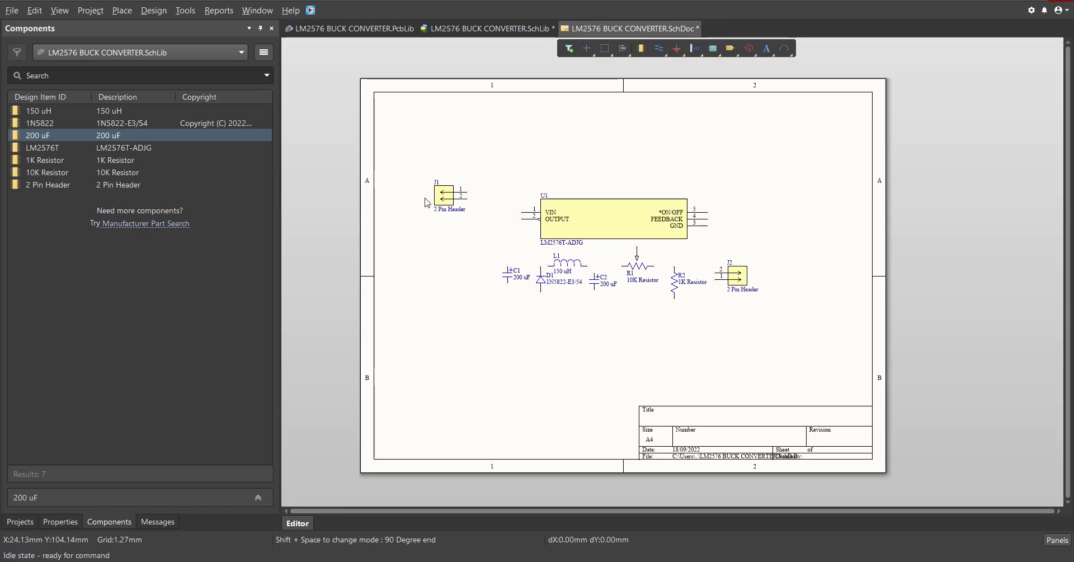
Step: Wire pin 2 of header J1 to the OUTPUT pin of U1 in LM2576 BUCK CONVERTER.SchDoc
{"action": "left_click", "coordinate": [122, 10]}
{"action": "left_click", "coordinate": [144, 91]}
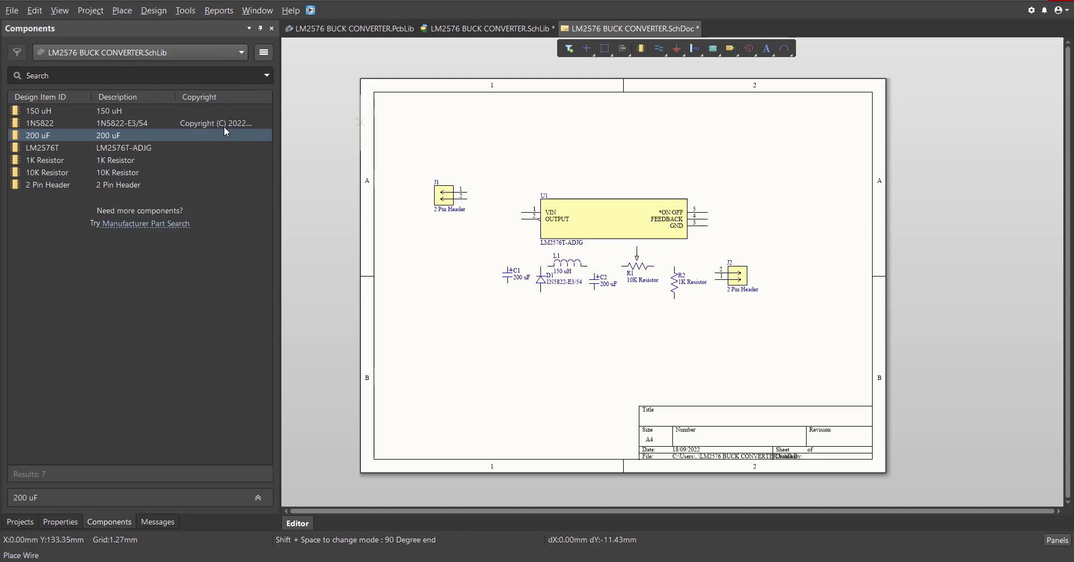
{"action": "scroll", "coordinate": [505, 205], "scroll_direction": "up", "scroll_amount": 6, "text": "ctrl"}
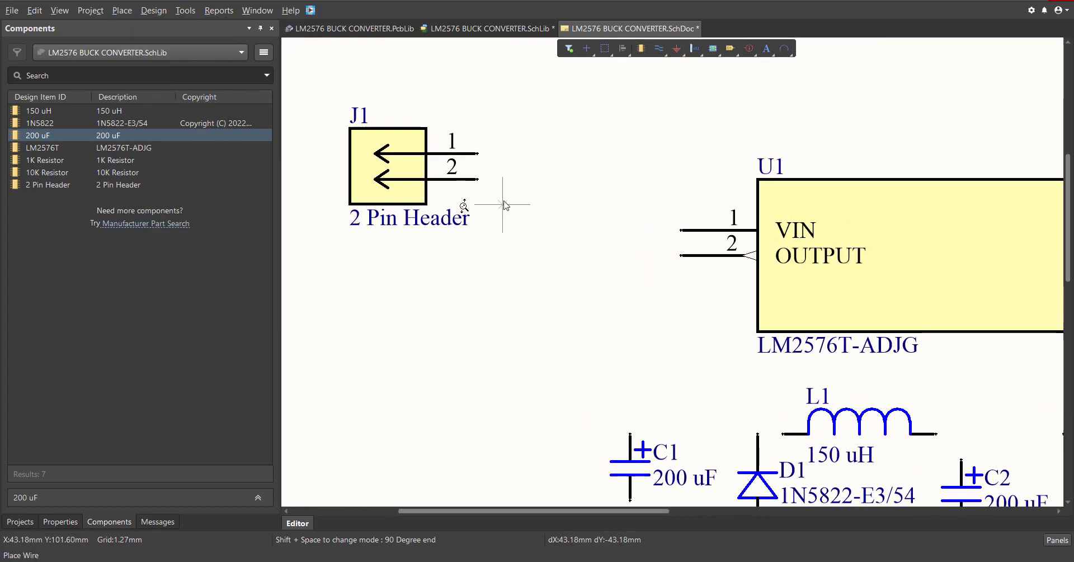
{"action": "scroll", "coordinate": [505, 206], "scroll_direction": "up", "scroll_amount": 1, "text": "ctrl"}
{"action": "left_click", "coordinate": [469, 172]}
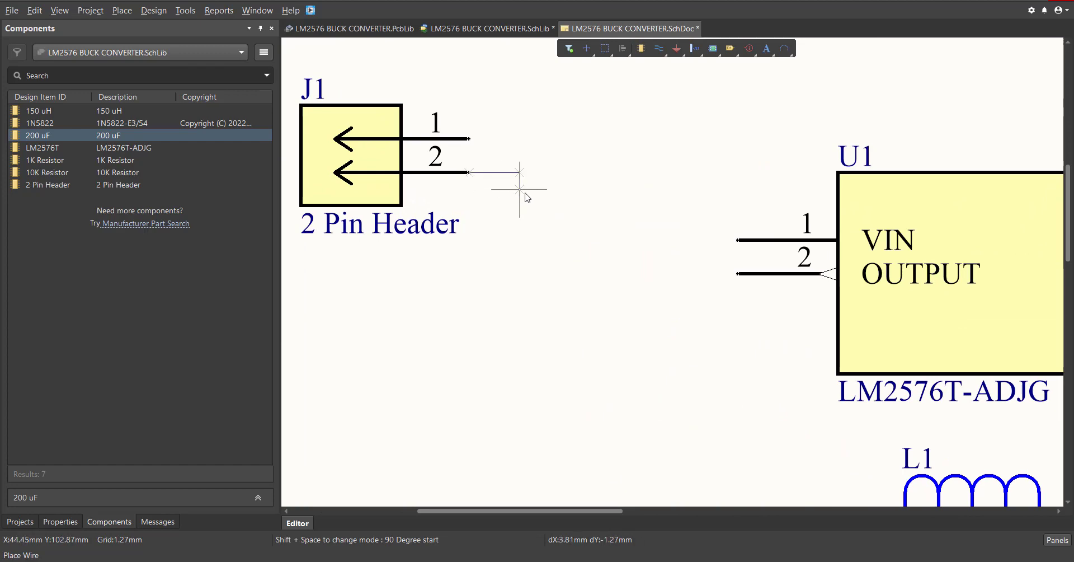
{"action": "left_click", "coordinate": [536, 241]}
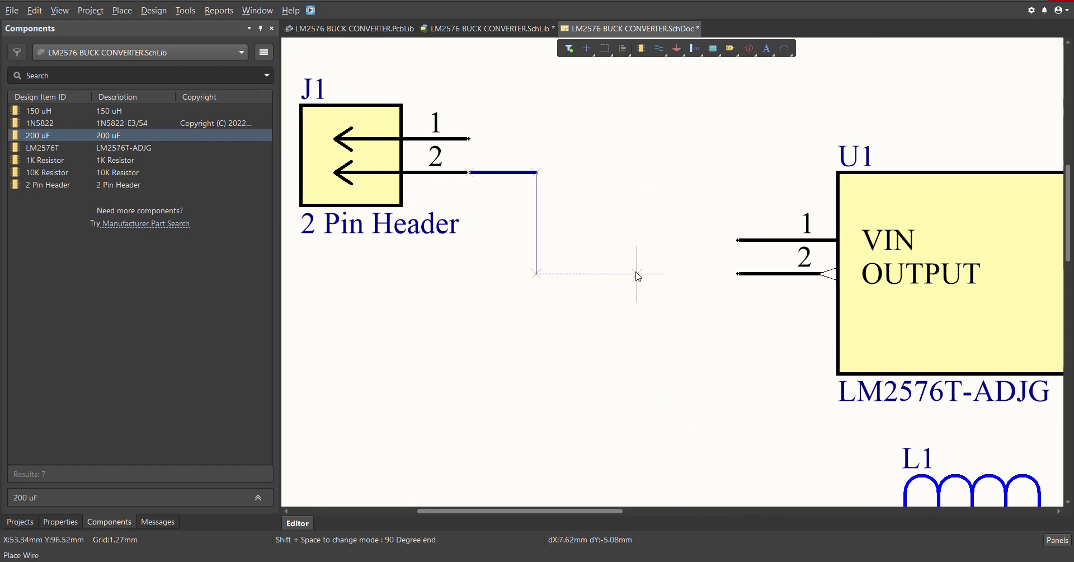
{"action": "left_click", "coordinate": [737, 274]}
{"action": "right_click", "coordinate": [715, 290]}
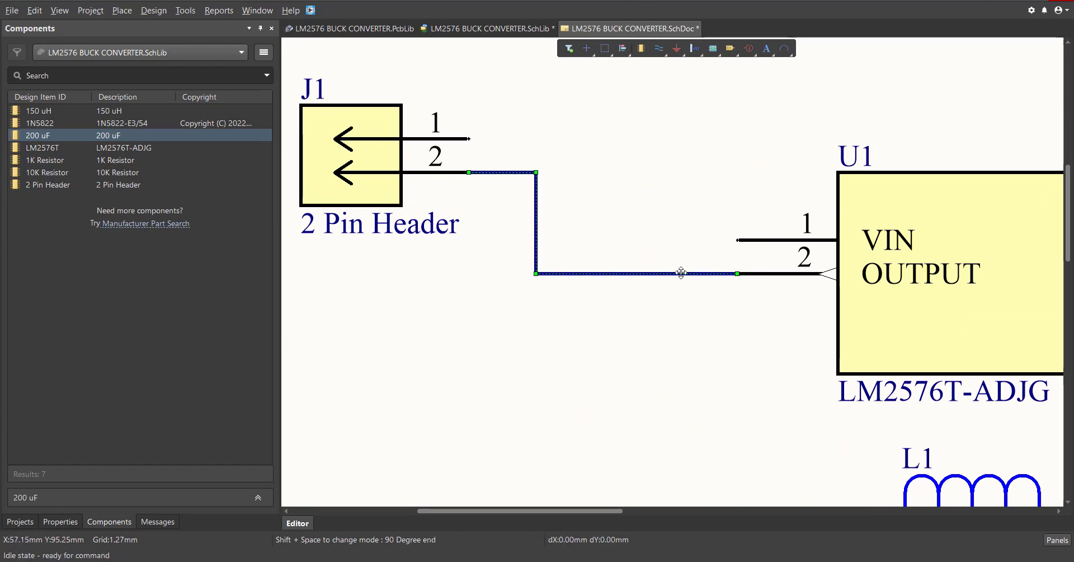
Step: Delete the wire between pin 2 of header J1 and the OUTPUT pin of U1
{"action": "scroll", "coordinate": [612, 235], "scroll_direction": "down", "scroll_amount": 3, "text": "ctrl"}
{"action": "scroll", "coordinate": [612, 235], "scroll_direction": "down", "scroll_amount": 2, "text": "ctrl"}
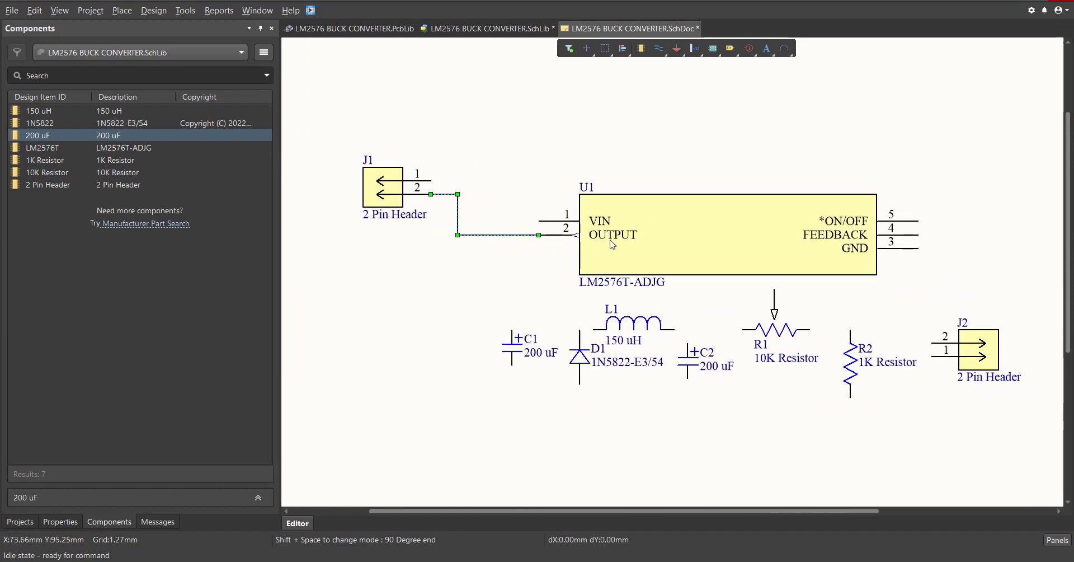
{"action": "middle_click_drag", "start_coordinate": [458, 256], "coordinate": [457, 253]}
{"action": "right_click_drag", "start_coordinate": [458, 252], "coordinate": [501, 233]}
{"action": "key", "text": "p"}
{"action": "key", "text": "w"}
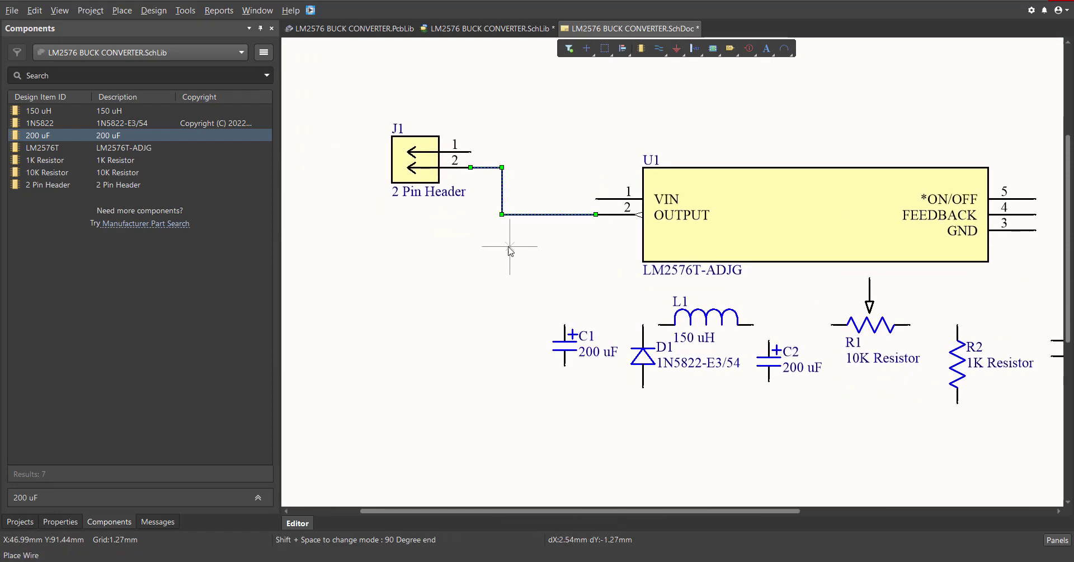
{"action": "middle_click_drag", "start_coordinate": [509, 248], "coordinate": [508, 246]}
{"action": "key", "text": "Escape"}
{"action": "scroll", "coordinate": [604, 227], "scroll_direction": "up", "scroll_amount": 1, "text": "ctrl"}
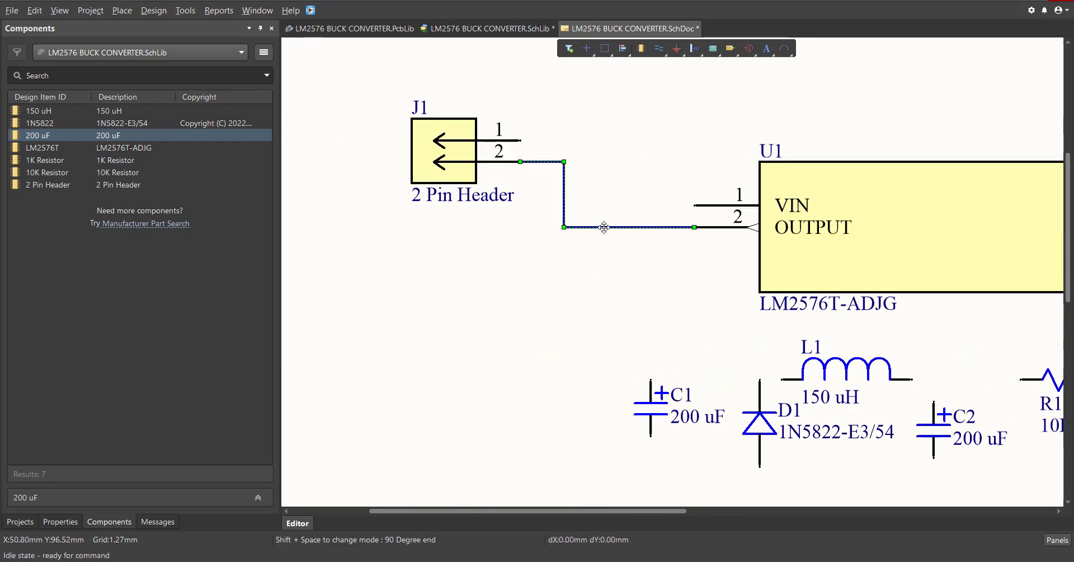
{"action": "key", "text": "Delete"}
{"action": "scroll", "coordinate": [584, 194], "scroll_direction": "up", "scroll_amount": 1, "text": "ctrl"}
{"action": "key", "text": "p"}
{"action": "key", "text": "w"}
{"action": "key", "text": "Escape"}
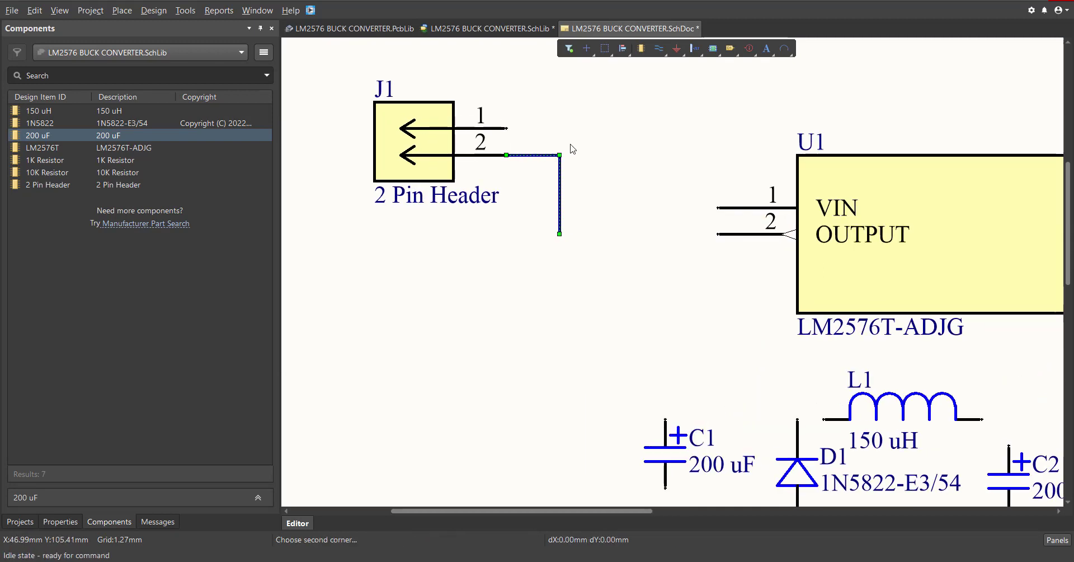
{"action": "key", "text": "Delete"}
Step: Wire pin 2 of header J1 to the VIN pin of U1
{"action": "key", "text": "p"}
{"action": "key", "text": "w"}
{"action": "left_click", "coordinate": [507, 155]}
{"action": "left_click", "coordinate": [546, 207]}
{"action": "left_click", "coordinate": [718, 208]}
{"action": "key", "text": "Escape"}
Step: Wire pin 1 of header J1 to pin 1 of header J2, routing a common rail below all the components
{"action": "mouse_move", "coordinate": [556, 309]}
{"action": "right_mouse_down"}
{"action": "mouse_move", "coordinate": [532, 227]}
{"action": "mouse_move", "coordinate": [502, 256]}
{"action": "right_mouse_up"}
{"action": "key", "text": "p"}
{"action": "key", "text": "w"}
{"action": "left_click", "coordinate": [540, 140]}
{"action": "scroll", "coordinate": [589, 482], "scroll_direction": "down", "scroll_amount": 1, "text": "ctrl"}
{"action": "right_click_drag", "start_coordinate": [590, 482], "coordinate": [494, 245]}
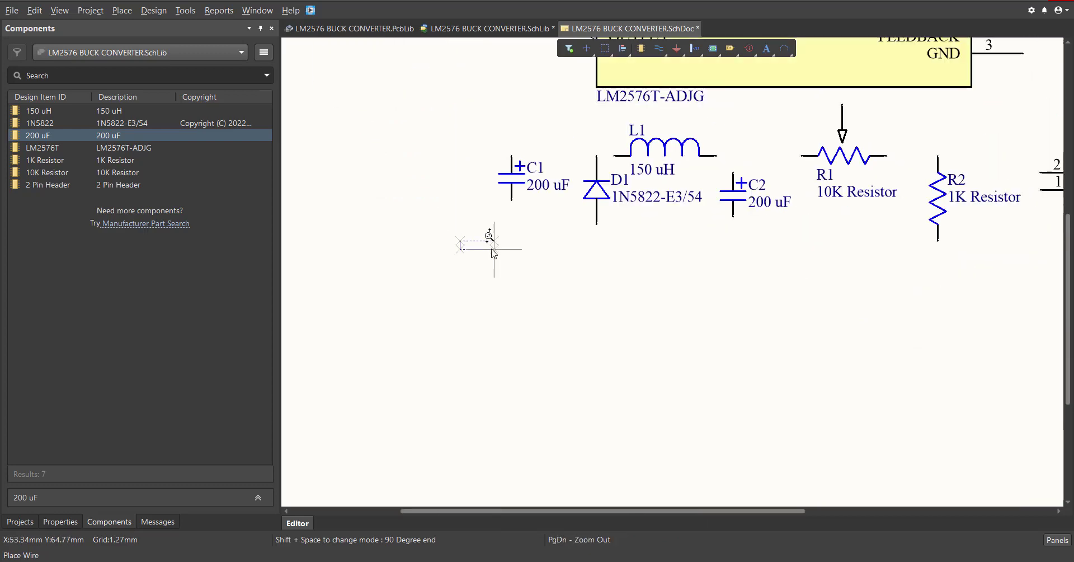
{"action": "left_click", "coordinate": [492, 248]}
{"action": "right_click_drag", "start_coordinate": [1040, 304], "coordinate": [839, 281]}
{"action": "scroll", "coordinate": [834, 277], "scroll_direction": "down", "scroll_amount": 3, "text": "ctrl"}
{"action": "scroll", "coordinate": [845, 248], "scroll_direction": "up", "scroll_amount": 5, "text": "ctrl"}
{"action": "left_click", "coordinate": [787, 307]}
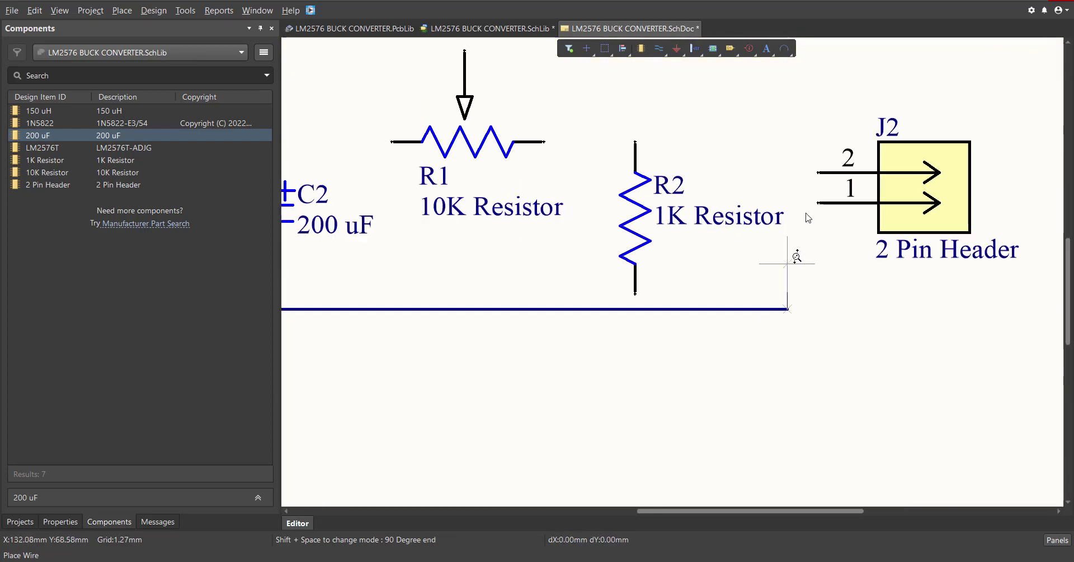
{"action": "left_click", "coordinate": [817, 202]}
{"action": "key", "text": "Escape"}
Step: Wire the lower pin of resistor R2 down to the common rail
{"action": "right_click_drag", "start_coordinate": [560, 294], "coordinate": [713, 311]}
{"action": "scroll", "coordinate": [729, 312], "scroll_direction": "down", "scroll_amount": 3, "text": "ctrl"}
{"action": "key", "text": "p"}
{"action": "key", "text": "w"}
{"action": "left_click", "coordinate": [748, 306]}
{"action": "left_click", "coordinate": [748, 318]}
{"action": "key", "text": "Escape"}
{"action": "right_click_drag", "start_coordinate": [591, 226], "coordinate": [676, 228]}
{"action": "key", "text": "p"}
{"action": "key", "text": "w"}
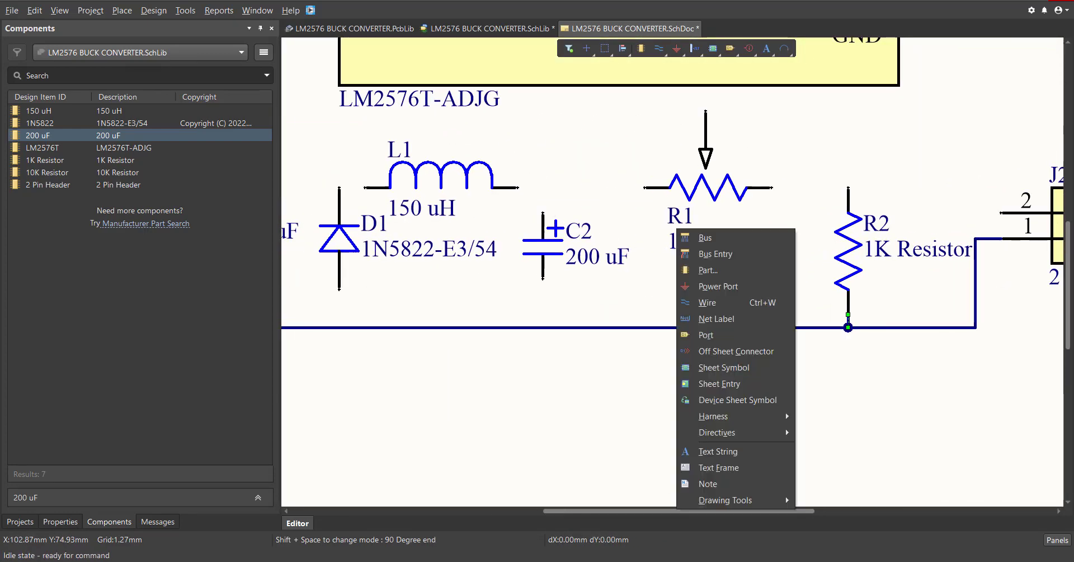
{"action": "left_click", "coordinate": [542, 280]}
{"action": "scroll", "coordinate": [561, 311], "scroll_direction": "down", "scroll_amount": 1, "text": "ctrl"}
{"action": "scroll", "coordinate": [580, 304], "scroll_direction": "up", "scroll_amount": 4, "text": "ctrl"}
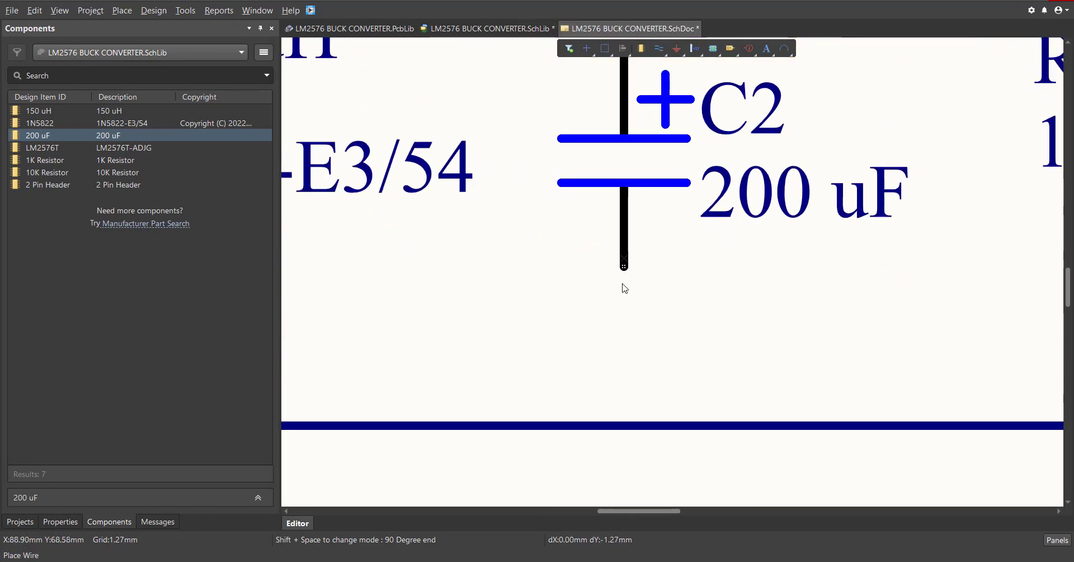
{"action": "key", "text": "Escape"}
{"action": "key", "text": "Escape"}
Step: Change the snap grid to 0.254 mm and wire the lower pin of capacitor C2 to the common rail
{"action": "right_click_drag", "start_coordinate": [629, 299], "coordinate": [632, 315]}
{"action": "key", "text": "p"}
{"action": "key", "text": "w"}
{"action": "scroll", "coordinate": [619, 333], "scroll_direction": "up", "scroll_amount": 1, "text": "ctrl"}
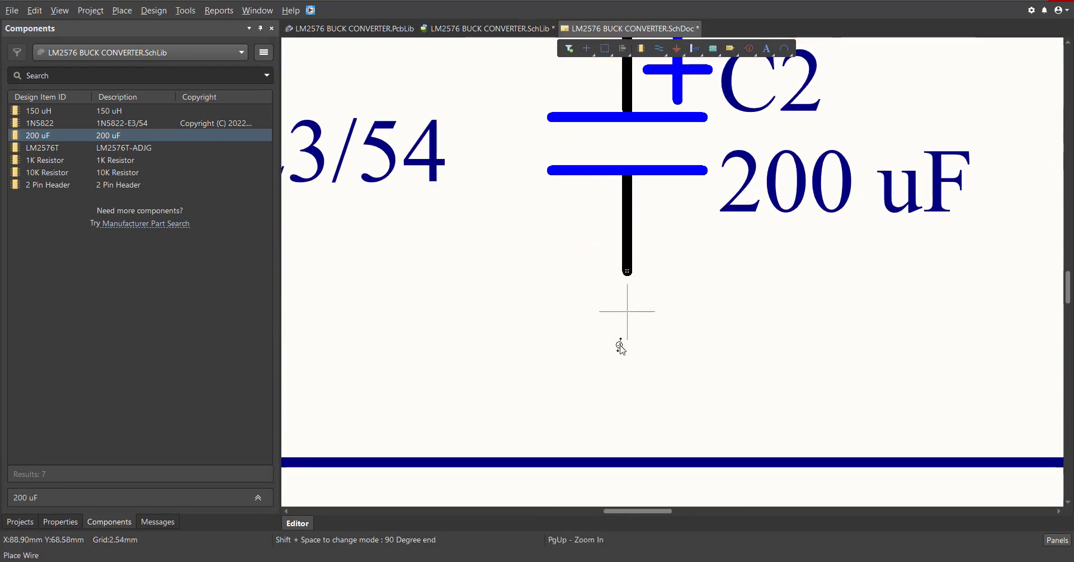
{"action": "left_click", "coordinate": [627, 272]}
{"action": "key", "text": "g"}
{"action": "left_click", "coordinate": [628, 461]}
{"action": "key", "text": "Escape"}
Step: Wire the lower pin of diode D1 straight down to the common rail
{"action": "scroll", "coordinate": [630, 458], "scroll_direction": "down", "scroll_amount": 1, "text": "ctrl"}
{"action": "right_click_drag", "start_coordinate": [436, 364], "coordinate": [685, 306]}
{"action": "key", "text": "p"}
{"action": "key", "text": "w"}
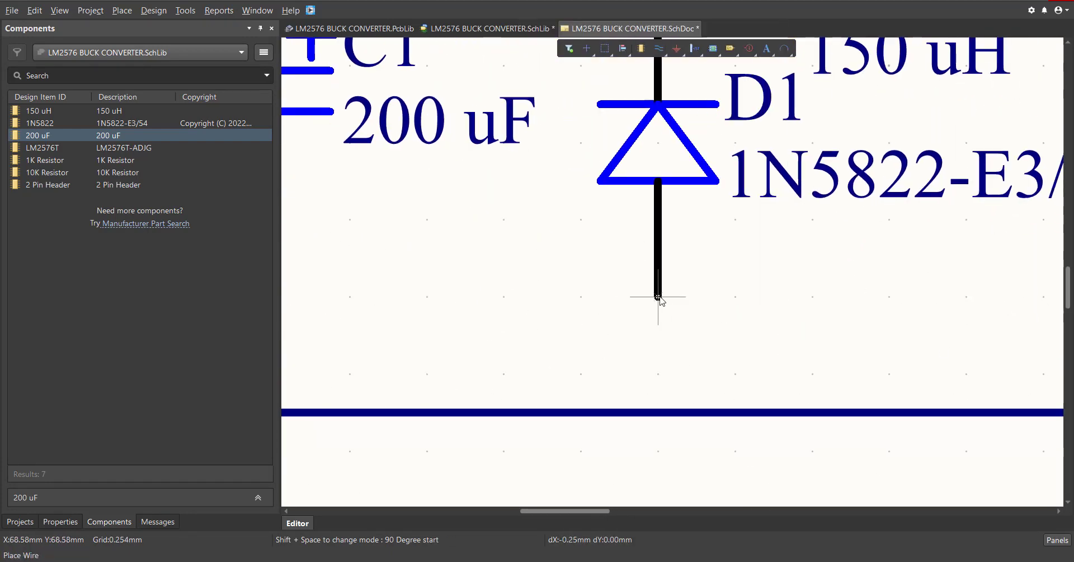
{"action": "left_click", "coordinate": [659, 297]}
{"action": "left_click", "coordinate": [659, 412]}
{"action": "key", "text": "Escape"}
Step: Wire the lower pin of capacitor C1 straight down to the common rail
{"action": "right_click_drag", "start_coordinate": [313, 257], "coordinate": [673, 289]}
{"action": "key", "text": "p"}
{"action": "key", "text": "w"}
{"action": "left_click", "coordinate": [631, 220]}
{"action": "left_click", "coordinate": [632, 441]}
{"action": "key", "text": "Escape"}
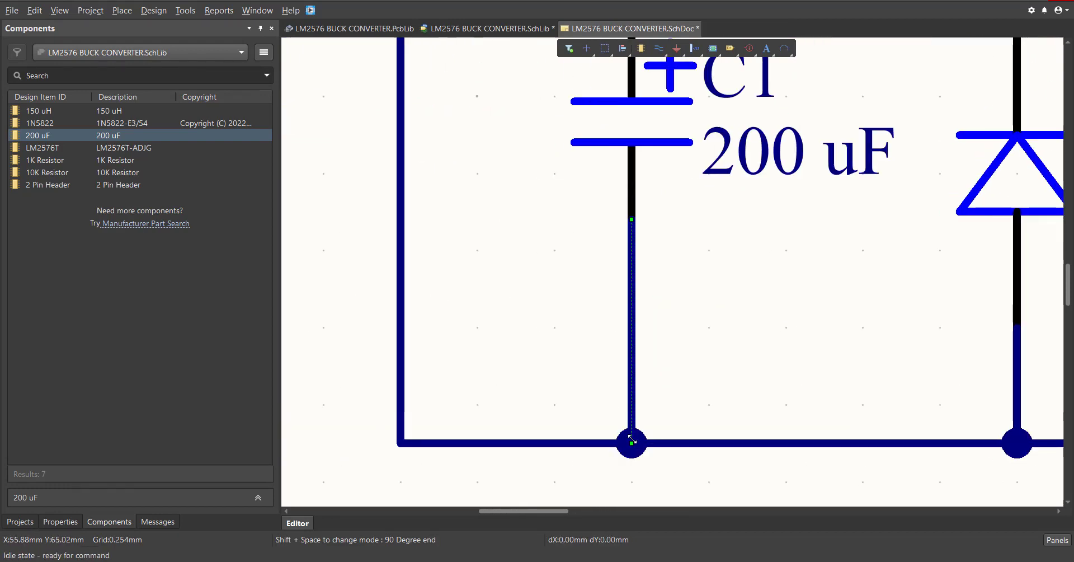
Step: Wire the left pin of inductor L1 across the upper pin of D1 to the upper pin of C1
{"action": "scroll", "coordinate": [680, 290], "scroll_direction": "down", "scroll_amount": 6, "text": "ctrl"}
{"action": "scroll", "coordinate": [699, 355], "scroll_direction": "down", "scroll_amount": 1, "text": "ctrl"}
{"action": "right_click_drag", "start_coordinate": [710, 322], "coordinate": [648, 387]}
{"action": "scroll", "coordinate": [607, 278], "scroll_direction": "up", "scroll_amount": 2, "text": "ctrl"}
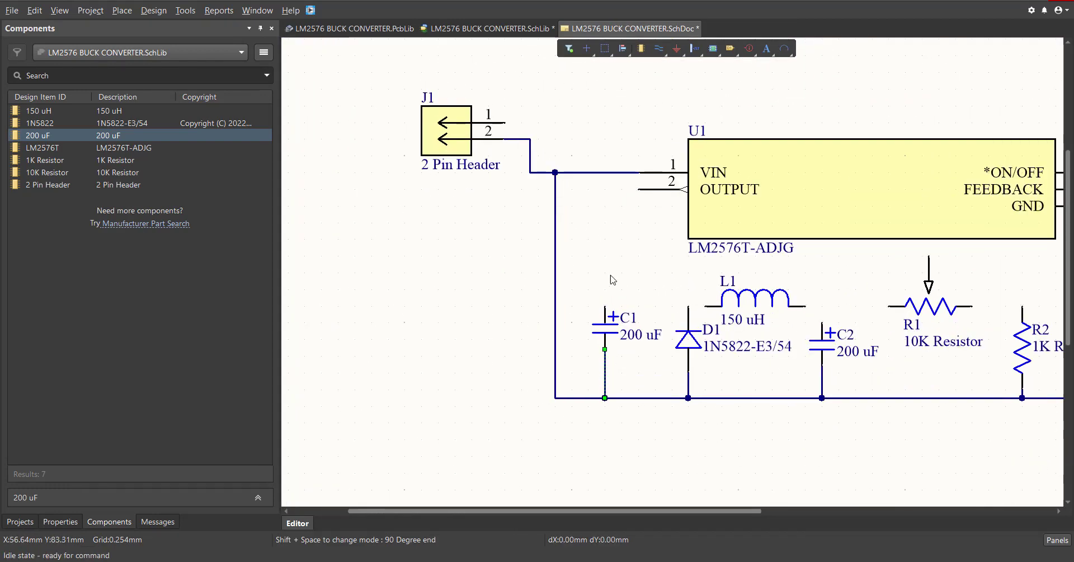
{"action": "scroll", "coordinate": [654, 299], "scroll_direction": "up", "scroll_amount": 2, "text": "ctrl"}
{"action": "right_click_drag", "start_coordinate": [653, 303], "coordinate": [556, 340]}
{"action": "key", "text": "p"}
{"action": "key", "text": "w"}
{"action": "scroll", "coordinate": [656, 352], "scroll_direction": "up", "scroll_amount": 1, "text": "ctrl"}
{"action": "left_click", "coordinate": [694, 368]}
{"action": "left_click", "coordinate": [662, 367]}
{"action": "left_click", "coordinate": [662, 368]}
{"action": "left_click", "coordinate": [418, 353]}
Step: Continue the wire from the upper pin of C1 up to the OUTPUT pin of U1
{"action": "mouse_move", "coordinate": [414, 366]}
{"action": "middle_mouse_down"}
{"action": "mouse_move", "coordinate": [418, 271]}
{"action": "mouse_move", "coordinate": [408, 350]}
{"action": "middle_mouse_up"}
{"action": "right_click_drag", "start_coordinate": [407, 351], "coordinate": [428, 392]}
{"action": "mouse_move", "coordinate": [439, 400]}
{"action": "middle_mouse_down"}
{"action": "mouse_move", "coordinate": [442, 386]}
{"action": "mouse_move", "coordinate": [439, 400]}
{"action": "middle_mouse_up"}
{"action": "left_click", "coordinate": [438, 399]}
{"action": "middle_click_drag", "start_coordinate": [473, 221], "coordinate": [475, 197]}
{"action": "left_click", "coordinate": [478, 195]}
{"action": "right_click", "coordinate": [479, 199]}
{"action": "middle_click_drag", "start_coordinate": [490, 273], "coordinate": [494, 283]}
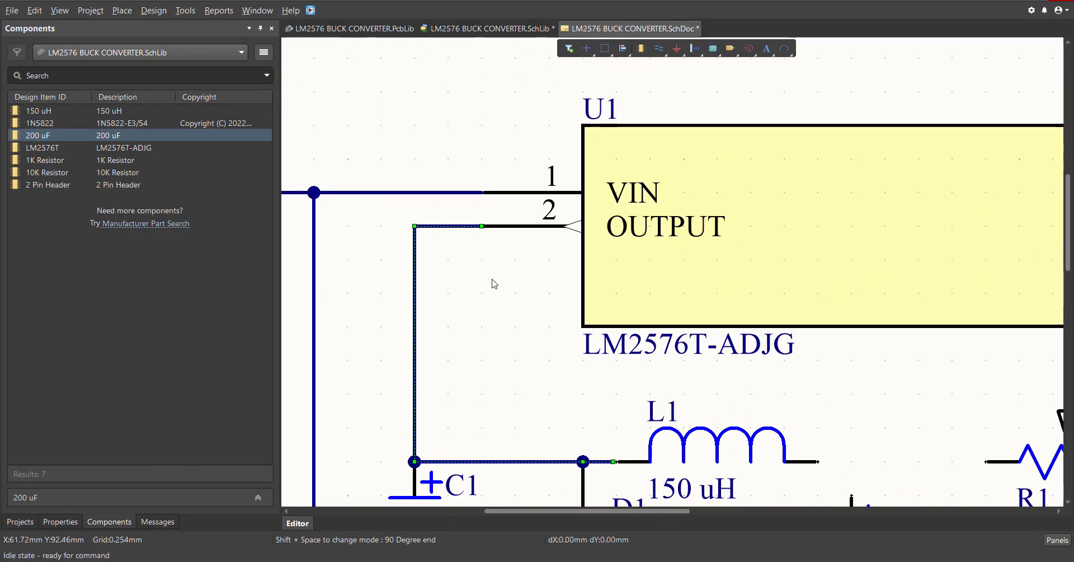
Step: Wire the right pin of inductor L1 to the upper pin of capacitor C2
{"action": "right_click_drag", "start_coordinate": [534, 337], "coordinate": [359, 262]}
{"action": "scroll", "coordinate": [358, 262], "scroll_direction": "down", "scroll_amount": 3, "text": "ctrl"}
{"action": "scroll", "coordinate": [515, 335], "scroll_direction": "up", "scroll_amount": 3, "text": "ctrl"}
{"action": "key", "text": "p"}
{"action": "key", "text": "w"}
{"action": "scroll", "coordinate": [460, 333], "scroll_direction": "up", "scroll_amount": 2, "text": "ctrl"}
{"action": "left_click", "coordinate": [513, 303]}
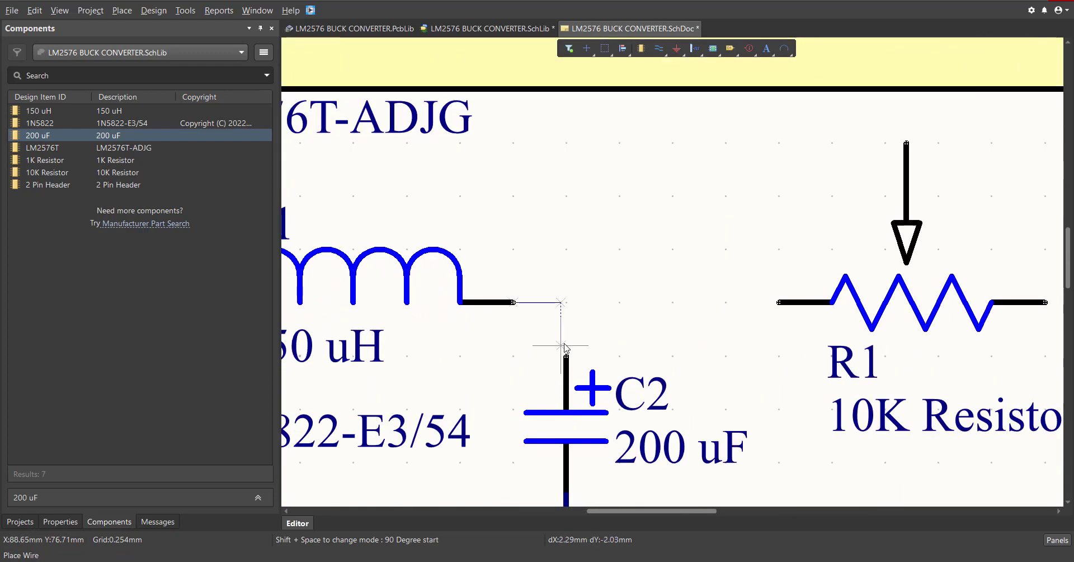
{"action": "left_click", "coordinate": [566, 356]}
{"action": "right_click", "coordinate": [557, 355]}
Step: Wire the corner between L1 and C2 horizontally to the left pin of resistor R1
{"action": "key", "text": "w"}
{"action": "left_click", "coordinate": [559, 317]}
{"action": "left_click", "coordinate": [773, 319]}
{"action": "right_click", "coordinate": [774, 321]}
{"action": "scroll", "coordinate": [653, 299], "scroll_direction": "down", "scroll_amount": 2, "text": "ctrl"}
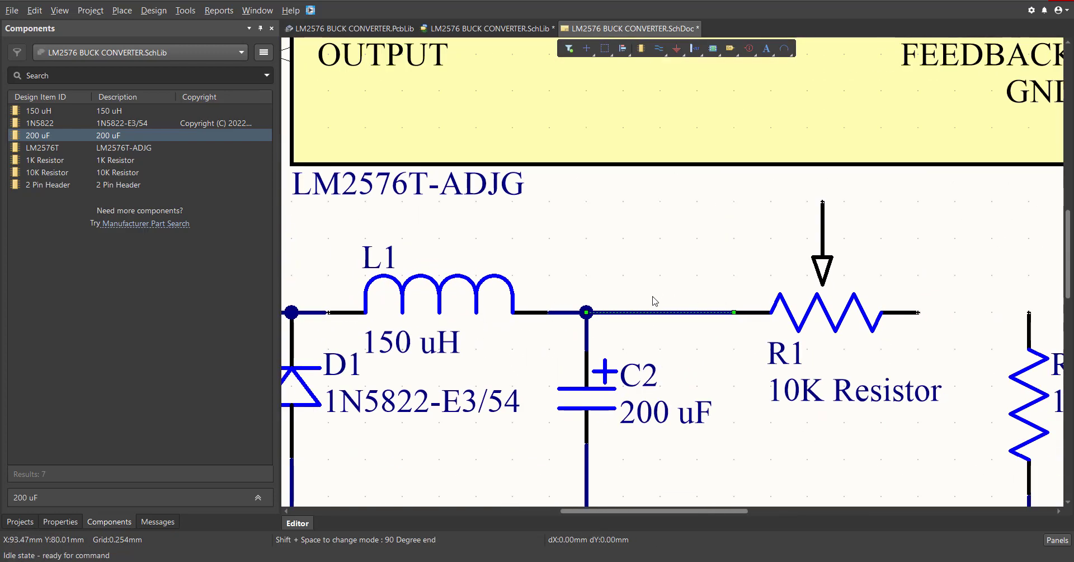
Step: Wire the right pin of resistor R1 to the upper pin of resistor R2
{"action": "right_click_drag", "start_coordinate": [693, 314], "coordinate": [460, 391]}
{"action": "middle_click_drag", "start_coordinate": [460, 391], "coordinate": [461, 401]}
{"action": "key", "text": "p"}
{"action": "key", "text": "w"}
{"action": "middle_click_drag", "start_coordinate": [733, 386], "coordinate": [730, 371]}
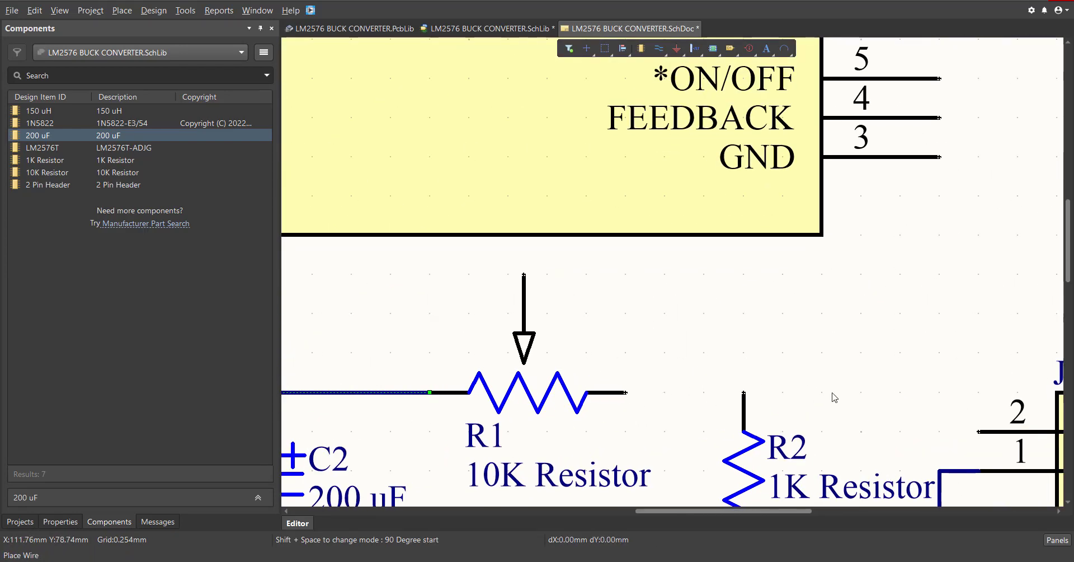
{"action": "right_click_drag", "start_coordinate": [832, 393], "coordinate": [607, 390]}
{"action": "scroll", "coordinate": [607, 391], "scroll_direction": "up", "scroll_amount": 1, "text": "ctrl"}
{"action": "left_click", "coordinate": [607, 391]}
{"action": "left_click", "coordinate": [746, 390]}
{"action": "left_click", "coordinate": [745, 390]}
Step: Extend the wire from the upper pin of R2 to pin 2 of header J2
{"action": "right_click_drag", "start_coordinate": [959, 438], "coordinate": [737, 391]}
{"action": "scroll", "coordinate": [737, 392], "scroll_direction": "up", "scroll_amount": 3, "text": "ctrl"}
{"action": "left_click", "coordinate": [765, 391]}
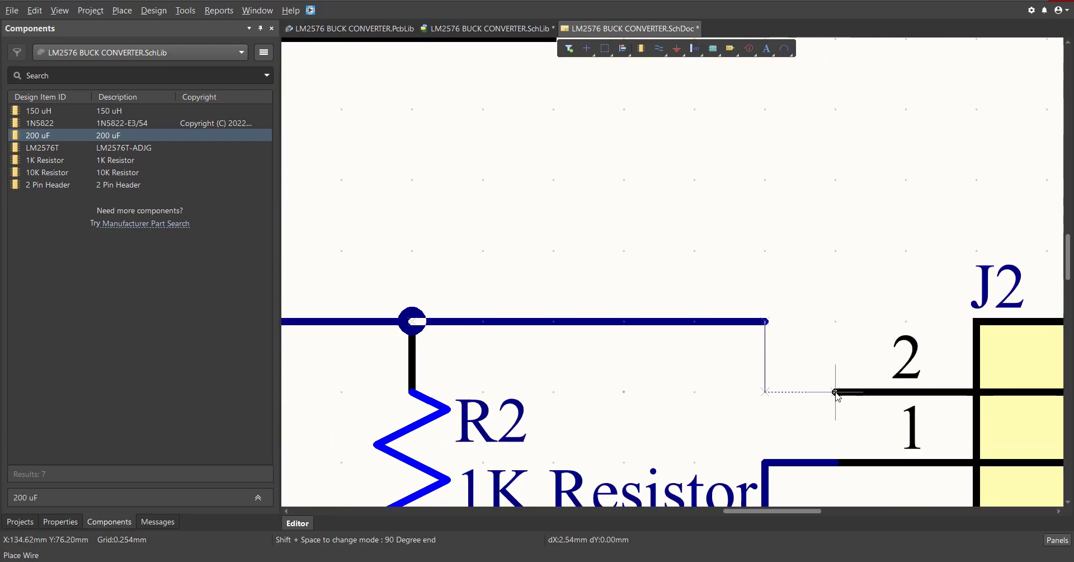
{"action": "left_click", "coordinate": [835, 392]}
Step: Wire the wiper pin of R1 to the FEEDBACK pin of U1, routing below and around U1's right side
{"action": "scroll", "coordinate": [715, 331], "scroll_direction": "down", "scroll_amount": 5, "text": "ctrl"}
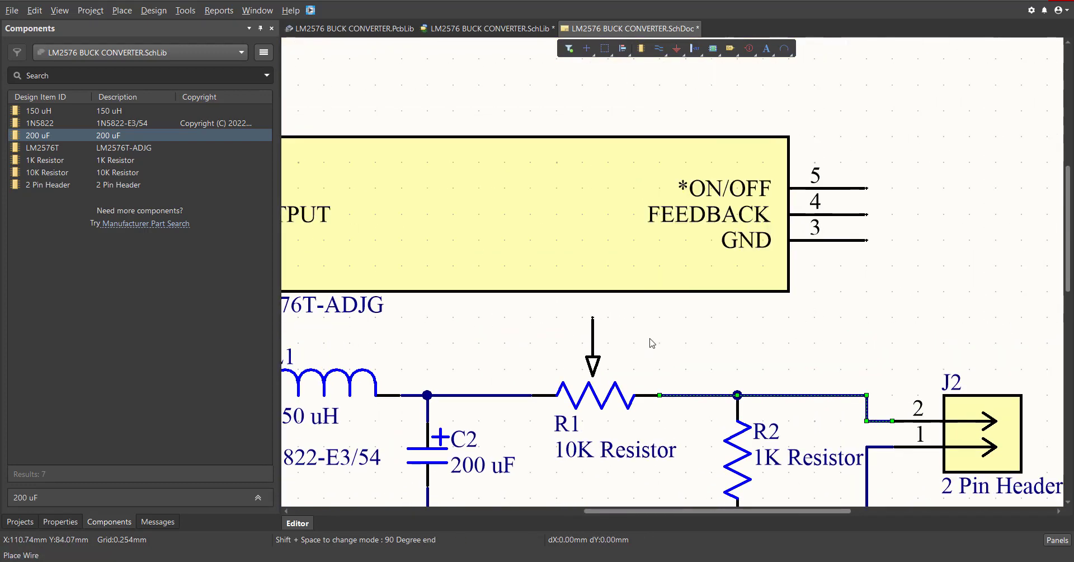
{"action": "scroll", "coordinate": [610, 302], "scroll_direction": "up", "scroll_amount": 1, "text": "ctrl"}
{"action": "left_click", "coordinate": [593, 318]}
{"action": "left_click", "coordinate": [919, 254]}
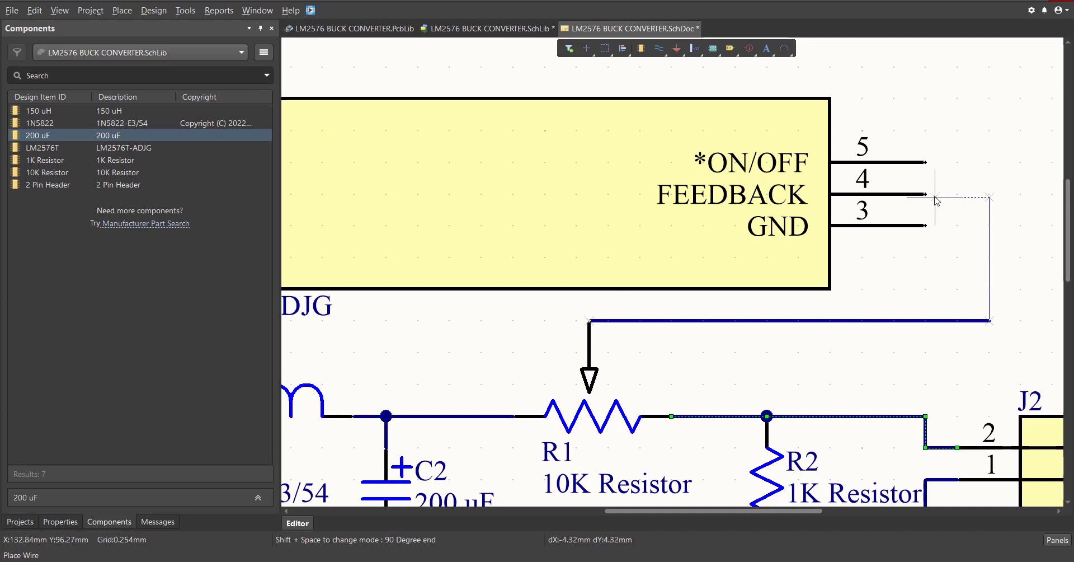
{"action": "left_click", "coordinate": [925, 195]}
{"action": "right_click", "coordinate": [925, 194]}
{"action": "scroll", "coordinate": [762, 201], "scroll_direction": "down", "scroll_amount": 2, "text": "ctrl"}
Step: Wire the GND pin of U1 around the right side of header J2 to the end of the common rail
{"action": "right_click_drag", "start_coordinate": [959, 241], "coordinate": [726, 196]}
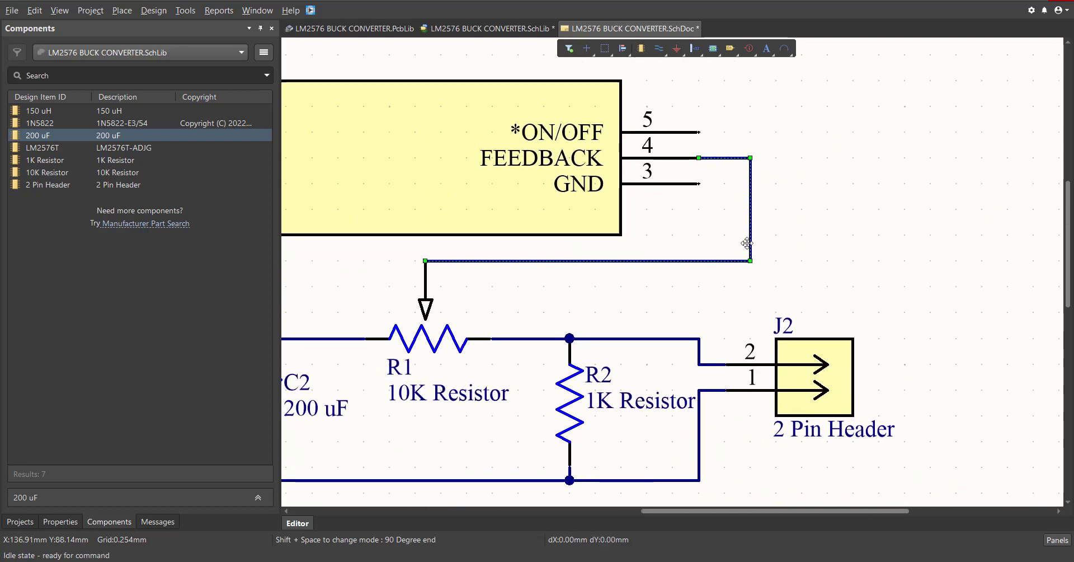
{"action": "key", "text": "ctrl+w"}
{"action": "scroll", "coordinate": [683, 114], "scroll_direction": "up", "scroll_amount": 1, "text": "ctrl"}
{"action": "left_click", "coordinate": [702, 195]}
{"action": "scroll", "coordinate": [811, 223], "scroll_direction": "down", "scroll_amount": 2, "text": "ctrl"}
{"action": "right_click_drag", "start_coordinate": [907, 383], "coordinate": [853, 305]}
{"action": "left_click", "coordinate": [856, 301]}
{"action": "scroll", "coordinate": [700, 367], "scroll_direction": "up", "scroll_amount": 4, "text": "ctrl"}
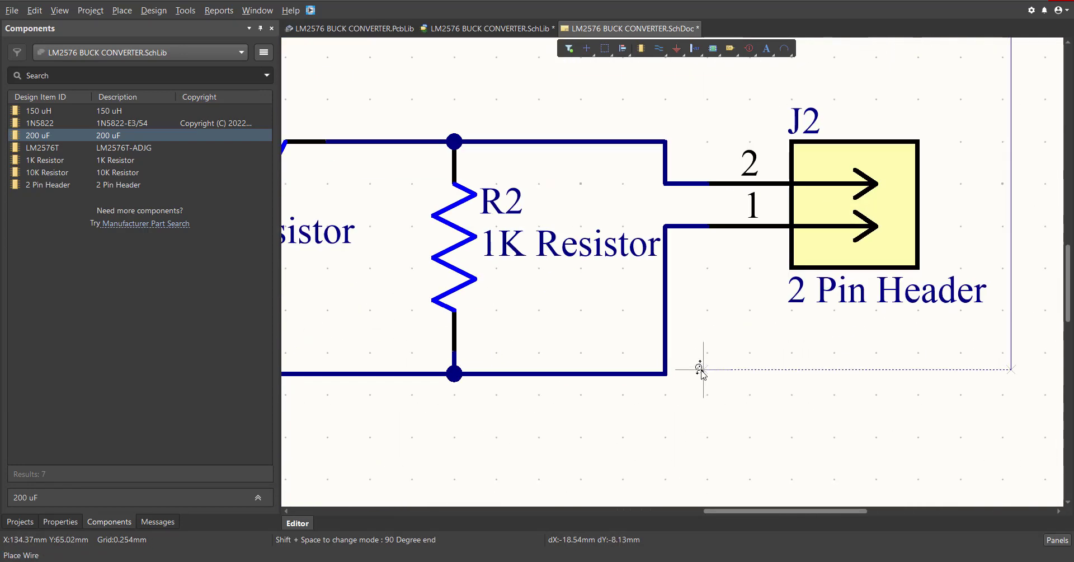
{"action": "left_click", "coordinate": [665, 373]}
{"action": "left_click", "coordinate": [666, 374]}
{"action": "right_click", "coordinate": [666, 373]}
Step: Wire the *ON/OFF pin of U1 to the corner of the GND pin's wire
{"action": "right_click_drag", "start_coordinate": [665, 373], "coordinate": [662, 426]}
{"action": "scroll", "coordinate": [660, 425], "scroll_direction": "down", "scroll_amount": 2, "text": "ctrl"}
{"action": "key", "text": "ctrl+w"}
{"action": "right_click_drag", "start_coordinate": [751, 148], "coordinate": [757, 319]}
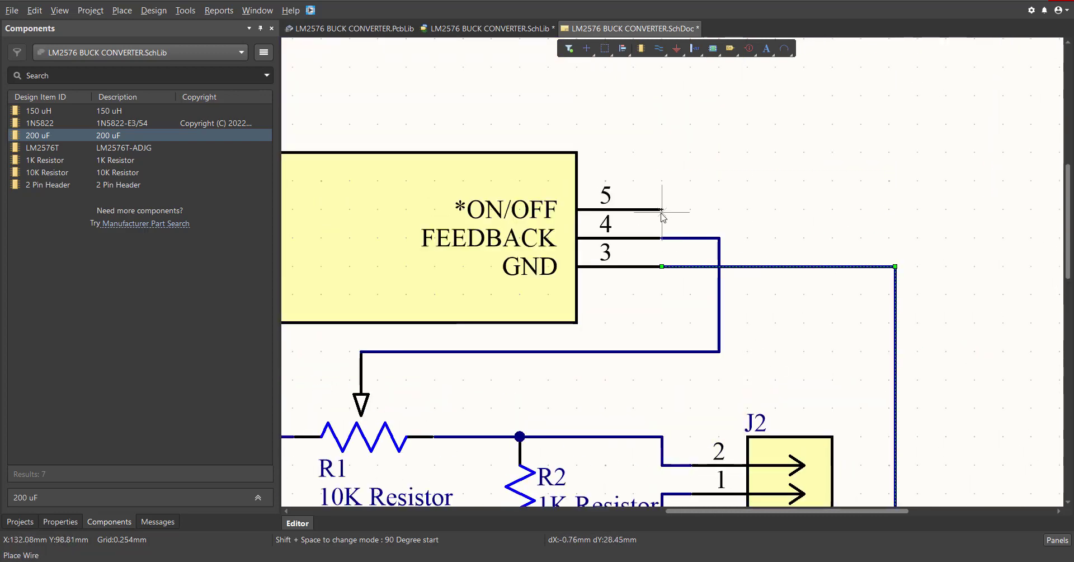
{"action": "right_click", "coordinate": [663, 214]}
{"action": "scroll", "coordinate": [649, 230], "scroll_direction": "up", "scroll_amount": 2, "text": "ctrl"}
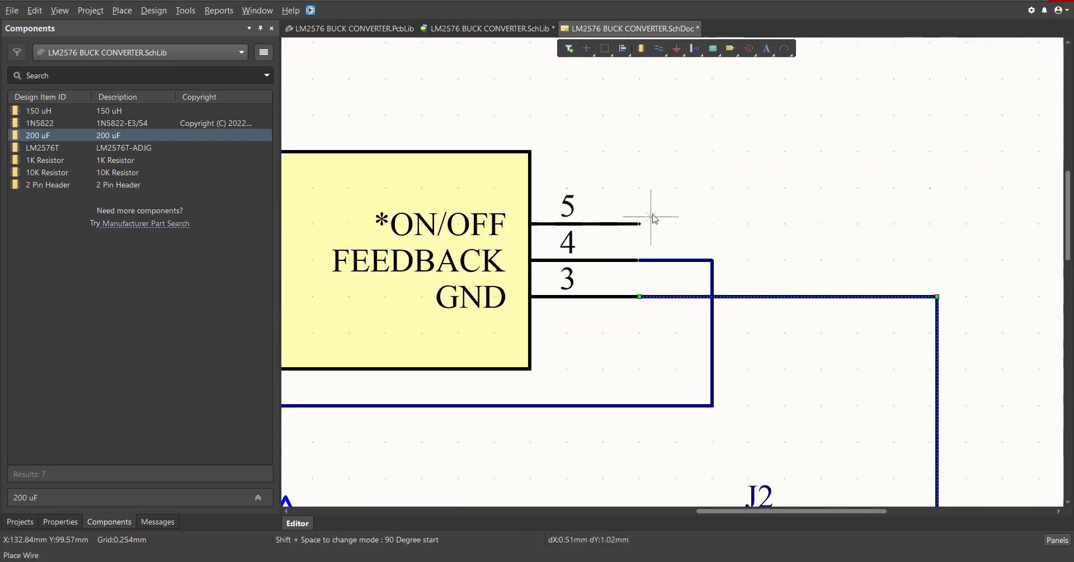
{"action": "right_click_drag", "start_coordinate": [651, 216], "coordinate": [570, 253]}
{"action": "left_click", "coordinate": [558, 261]}
{"action": "left_click", "coordinate": [852, 331]}
{"action": "left_click", "coordinate": [855, 334]}
{"action": "right_click", "coordinate": [855, 333]}
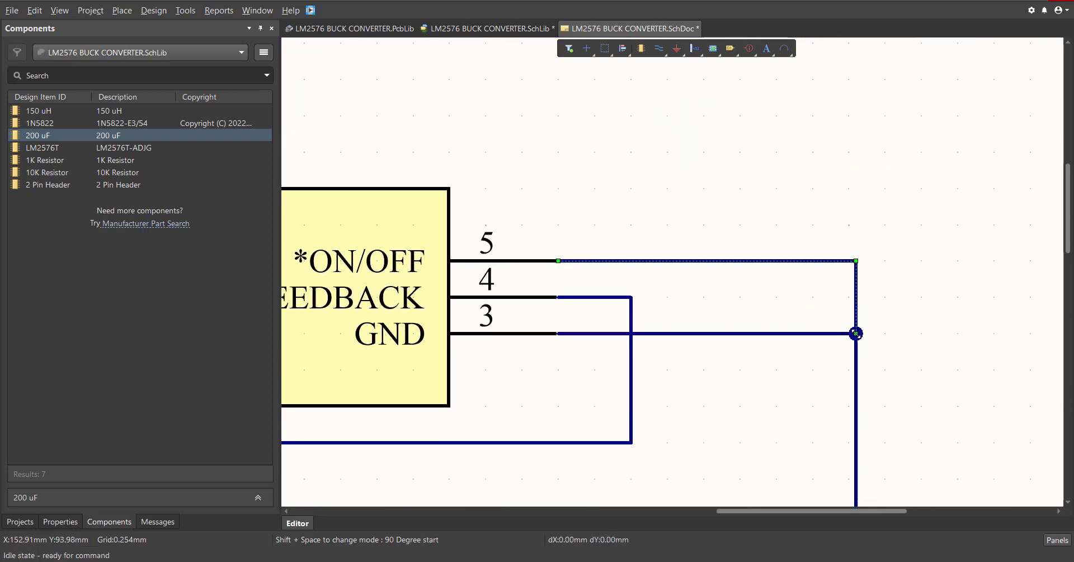
{"action": "right_click_drag", "start_coordinate": [856, 333], "coordinate": [1045, 278]}
{"action": "scroll", "coordinate": [1046, 278], "scroll_direction": "down", "scroll_amount": 5, "text": "ctrl"}
{"action": "scroll", "coordinate": [459, 244], "scroll_direction": "up", "scroll_amount": 1, "text": "ctrl"}
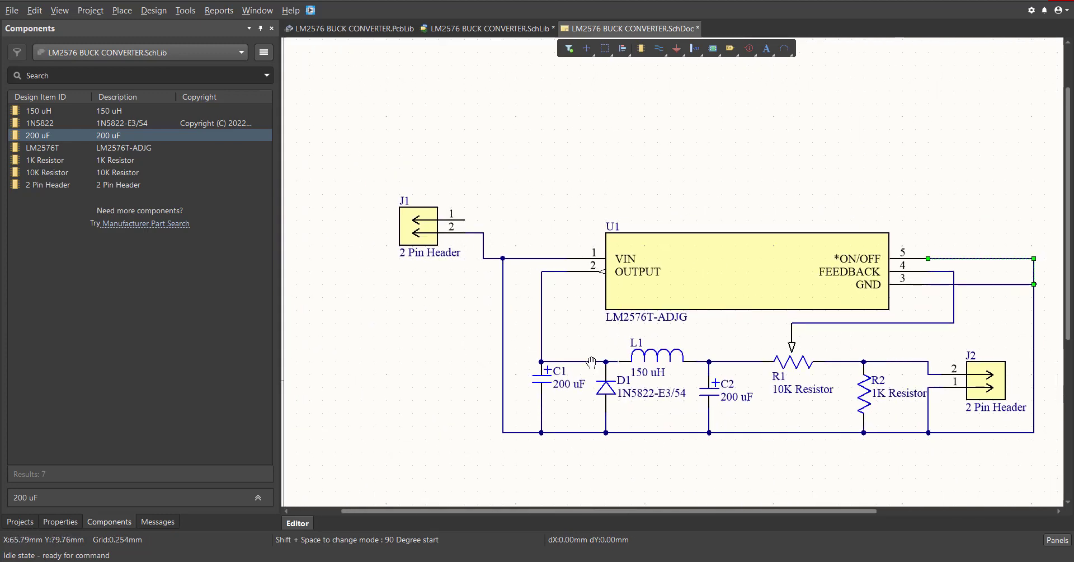
{"action": "right_click_drag", "start_coordinate": [591, 363], "coordinate": [539, 333]}
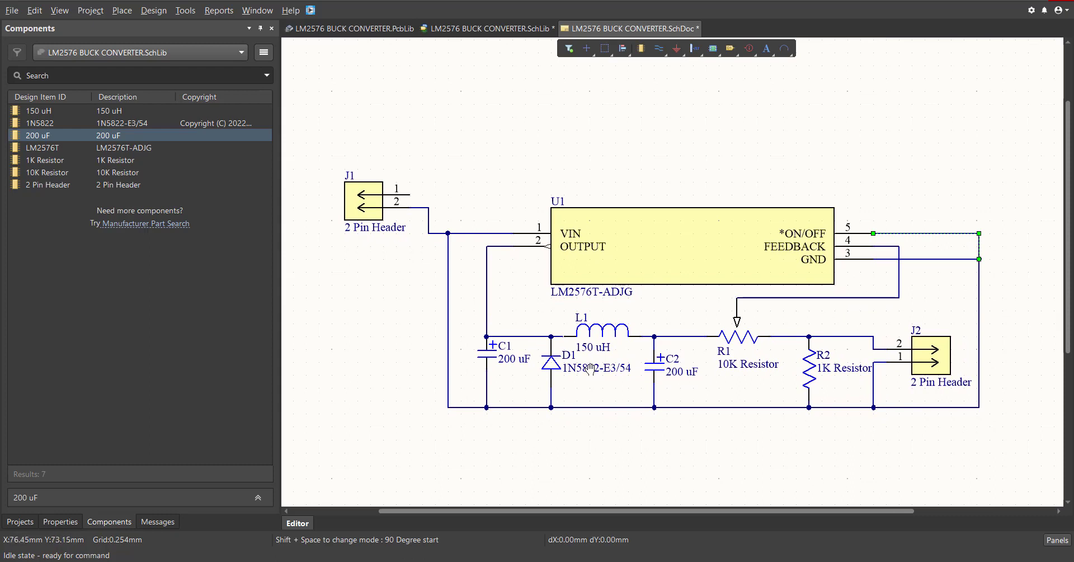
{"action": "right_click_drag", "start_coordinate": [590, 368], "coordinate": [557, 343]}
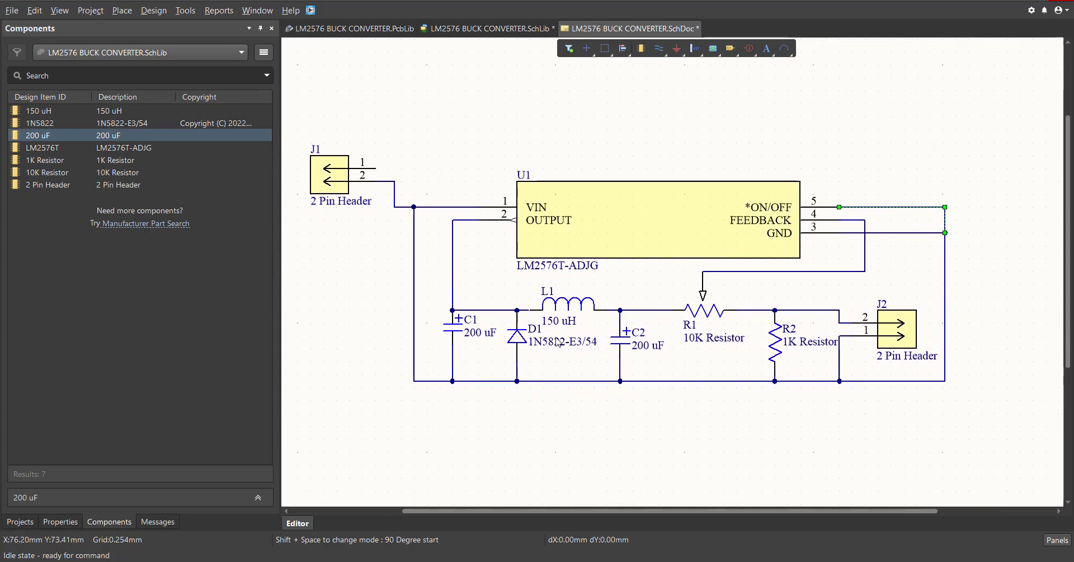
Step: Start a new power port named GND with the Power Ground style
{"action": "left_click", "coordinate": [117, 14]}
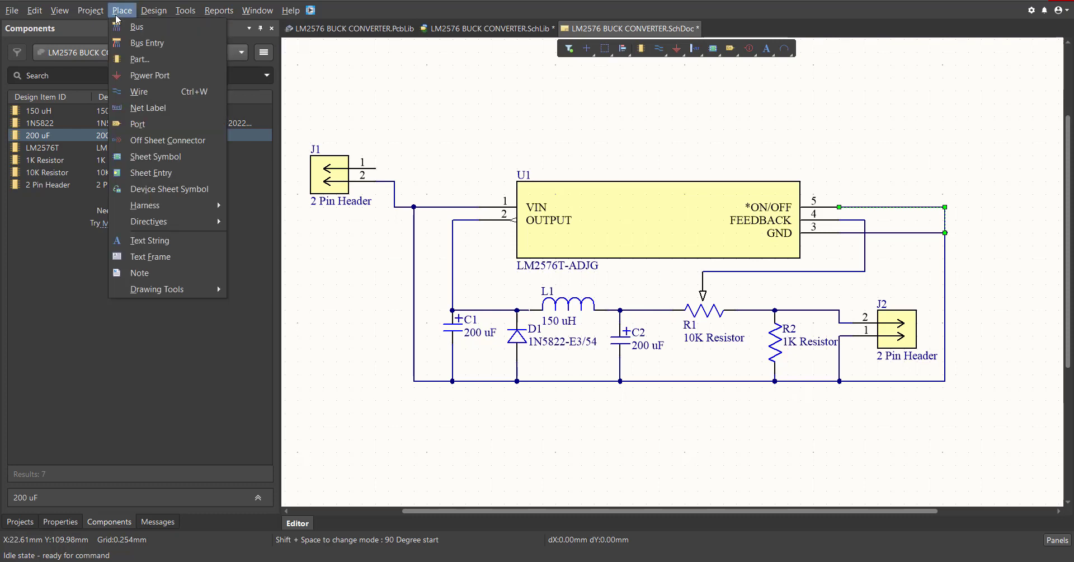
{"action": "left_click", "coordinate": [160, 75]}
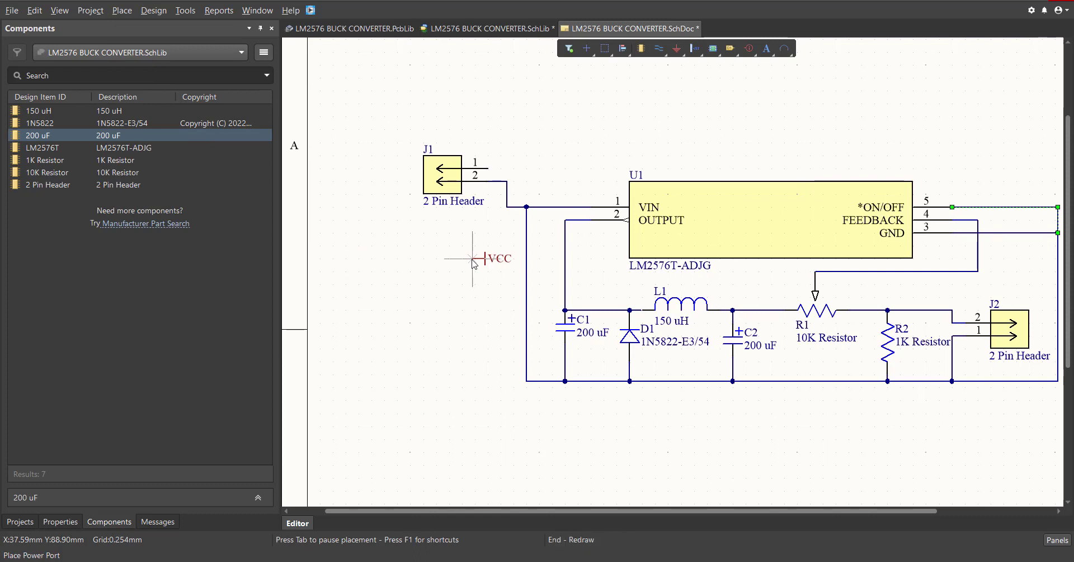
{"action": "key", "text": "Tab"}
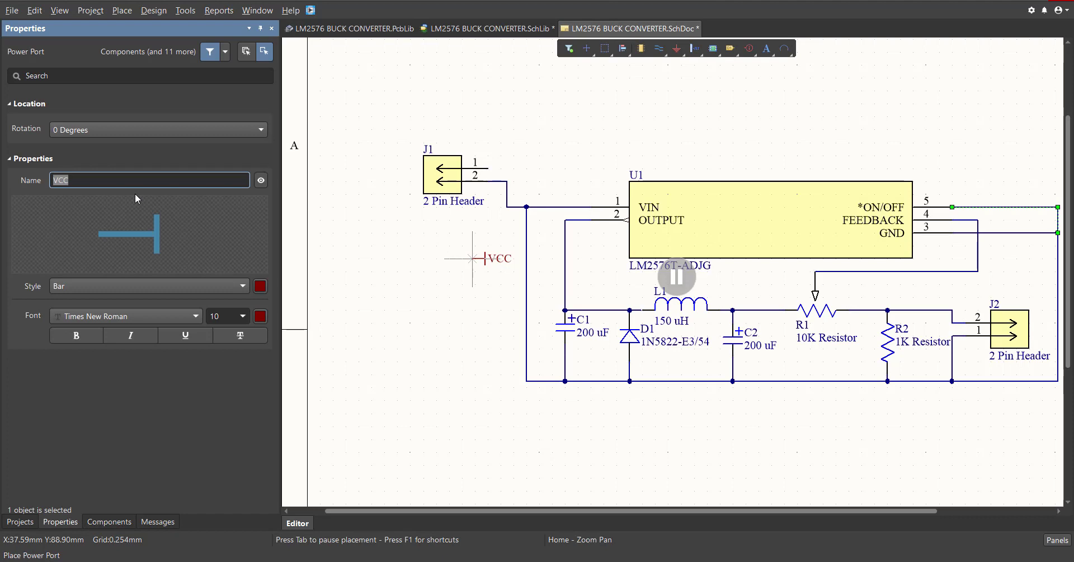
{"action": "type", "text": "GND"}
{"action": "left_click", "coordinate": [175, 287]}
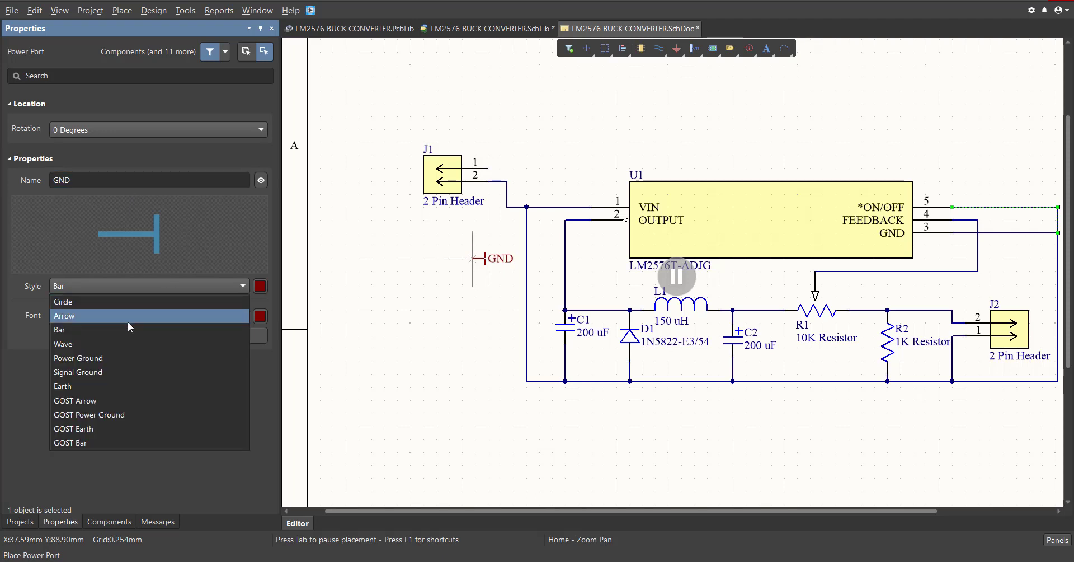
{"action": "left_click", "coordinate": [93, 329]}
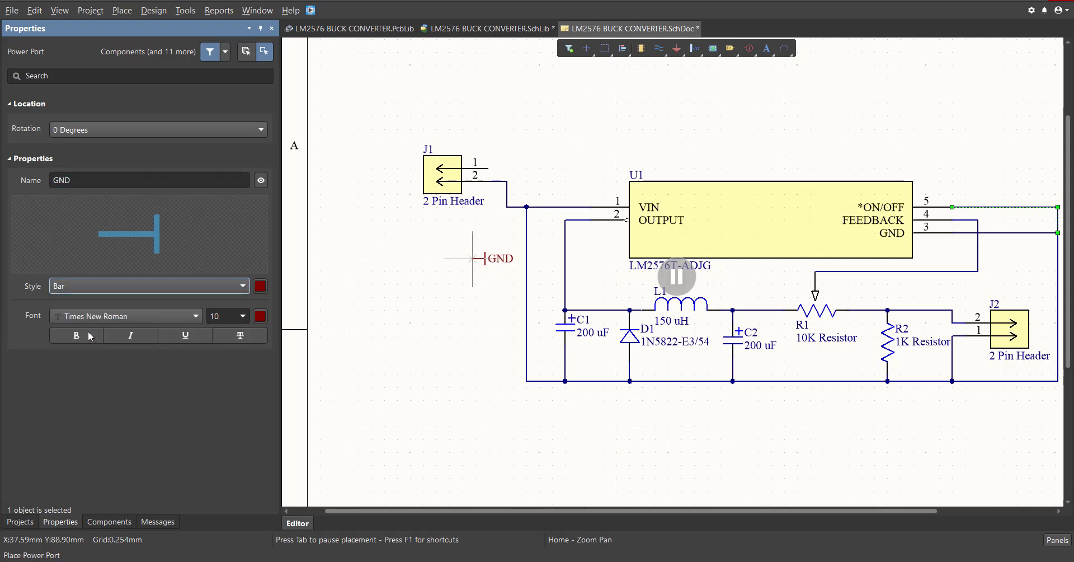
{"action": "left_click", "coordinate": [85, 288]}
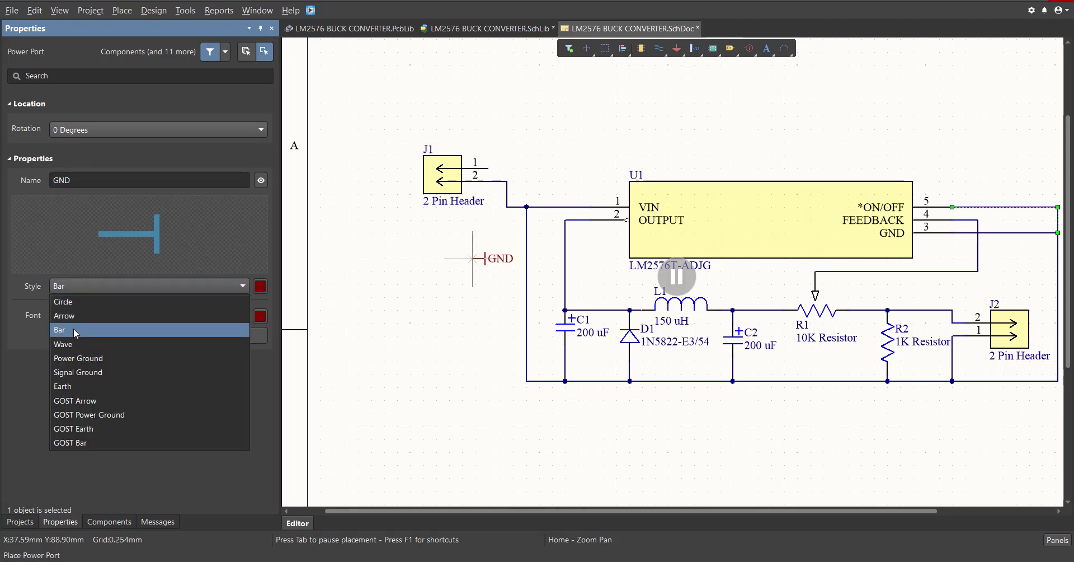
{"action": "left_click", "coordinate": [76, 359]}
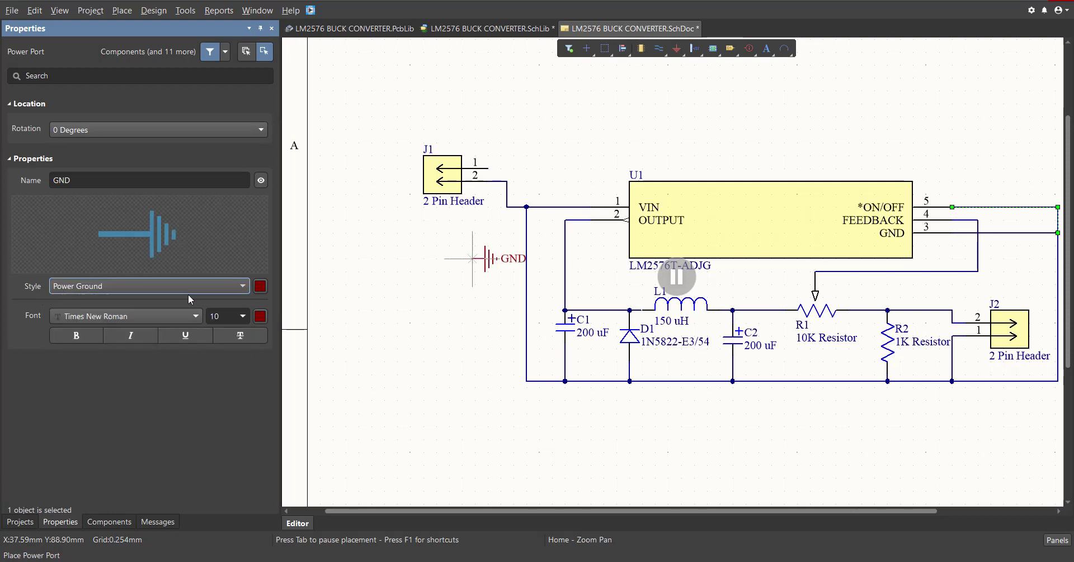
Step: Rotate the GND port to 270 degrees and place it on the common rail between C2 and R2
{"action": "key", "text": "space"}
{"action": "key", "text": "space"}
{"action": "key", "text": "space"}
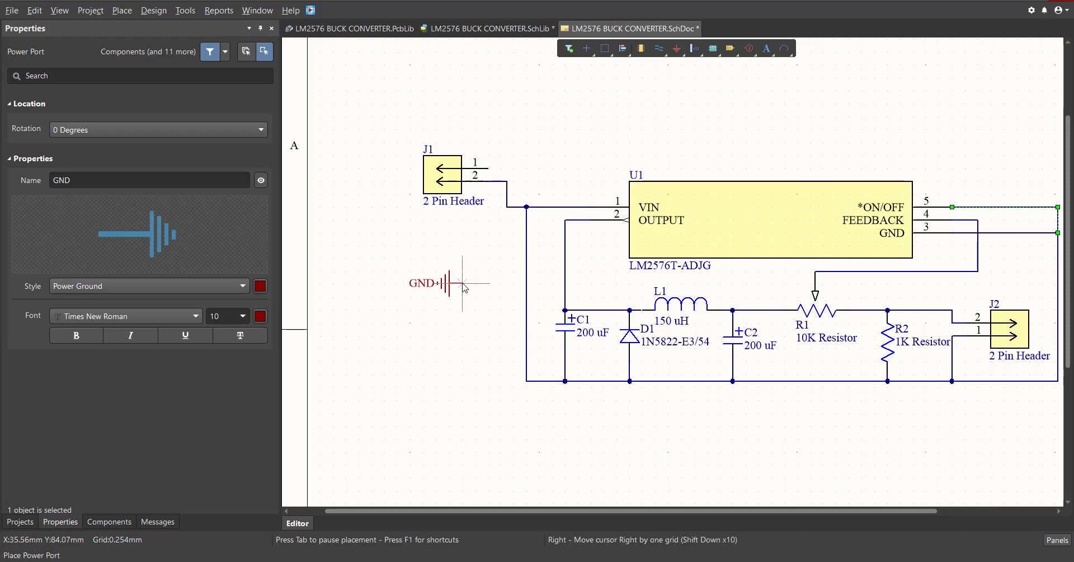
{"action": "left_click", "coordinate": [496, 239]}
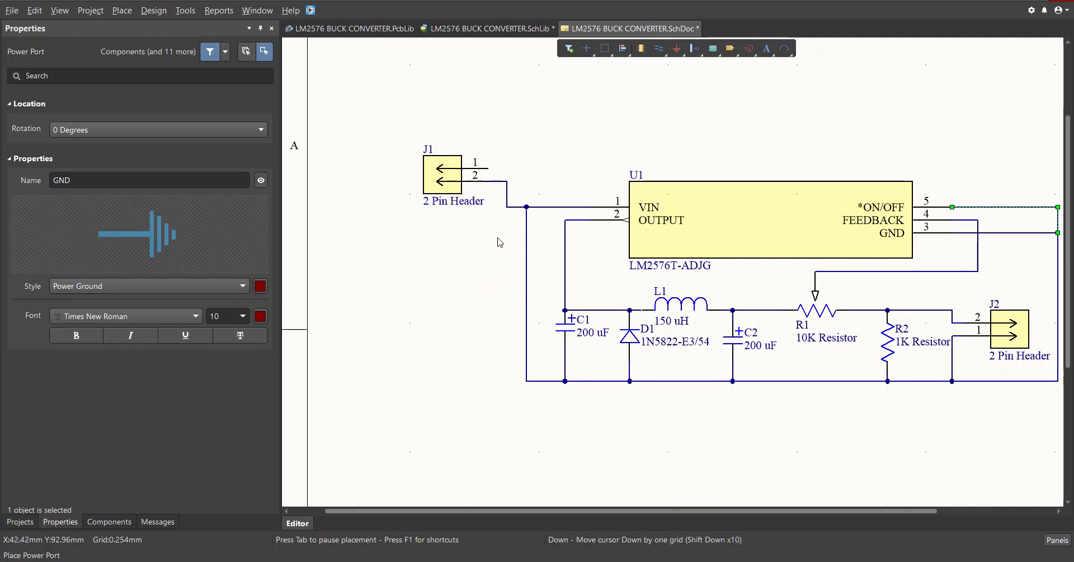
{"action": "right_click_drag", "start_coordinate": [834, 391], "coordinate": [706, 402]}
{"action": "scroll", "coordinate": [678, 384], "scroll_direction": "up", "scroll_amount": 5, "text": "ctrl"}
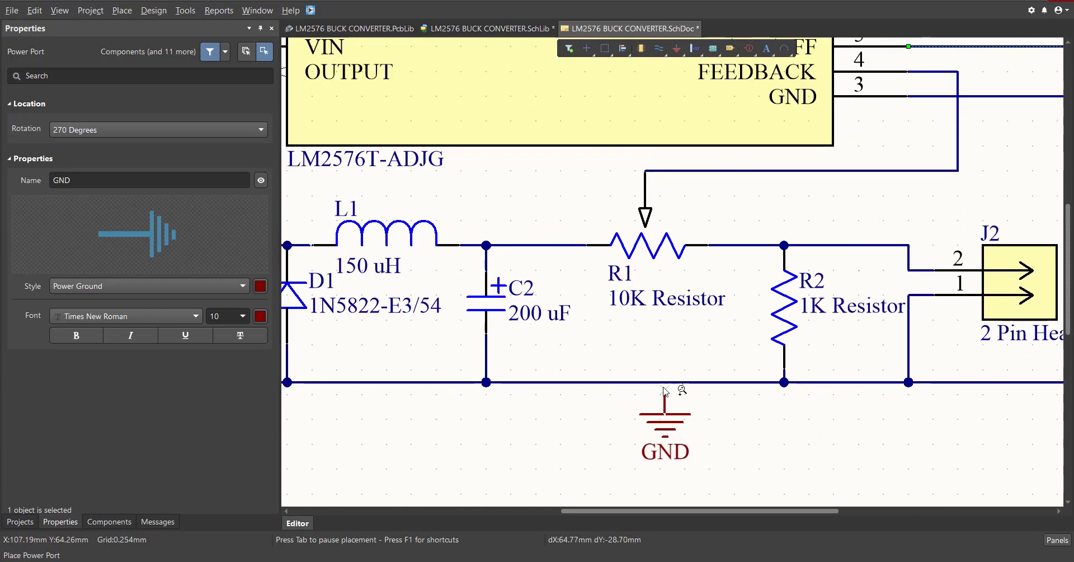
{"action": "left_click", "coordinate": [653, 383]}
Step: Place a second GND power port in the free area below header J1
{"action": "right_click", "coordinate": [551, 336]}
{"action": "right_click_drag", "start_coordinate": [488, 319], "coordinate": [566, 324]}
{"action": "scroll", "coordinate": [567, 325], "scroll_direction": "down", "scroll_amount": 2, "text": "ctrl"}
{"action": "scroll", "coordinate": [566, 325], "scroll_direction": "down", "scroll_amount": 2, "text": "ctrl"}
{"action": "right_click_drag", "start_coordinate": [356, 199], "coordinate": [581, 279]}
{"action": "scroll", "coordinate": [581, 278], "scroll_direction": "up", "scroll_amount": 2, "text": "ctrl"}
{"action": "right_click", "coordinate": [581, 278]}
{"action": "left_click", "coordinate": [567, 271]}
Step: Wire pin 1 of header J1 down to the GND port below it
{"action": "key", "text": "ctrl+w"}
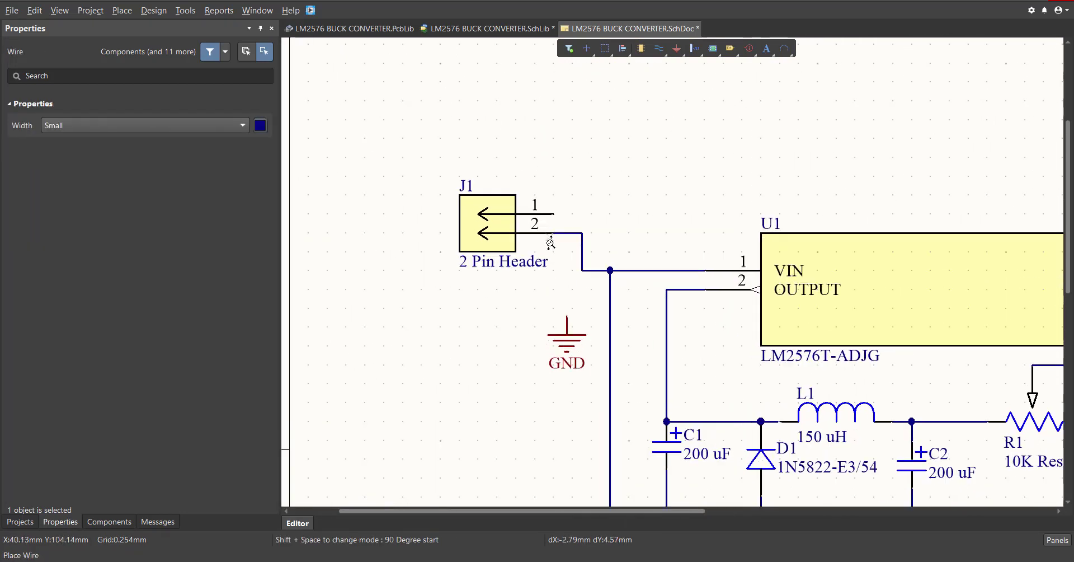
{"action": "scroll", "coordinate": [550, 243], "scroll_direction": "up", "scroll_amount": 2, "text": "ctrl"}
{"action": "left_click", "coordinate": [556, 196]}
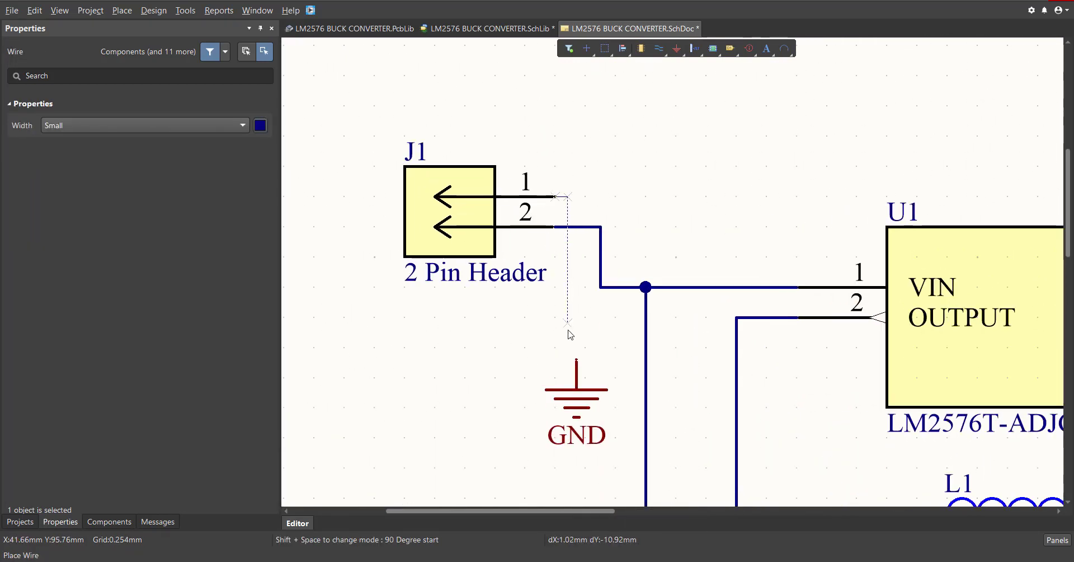
{"action": "left_click", "coordinate": [576, 359]}
{"action": "key", "text": "Escape"}
{"action": "scroll", "coordinate": [530, 279], "scroll_direction": "down", "scroll_amount": 6, "text": "ctrl"}
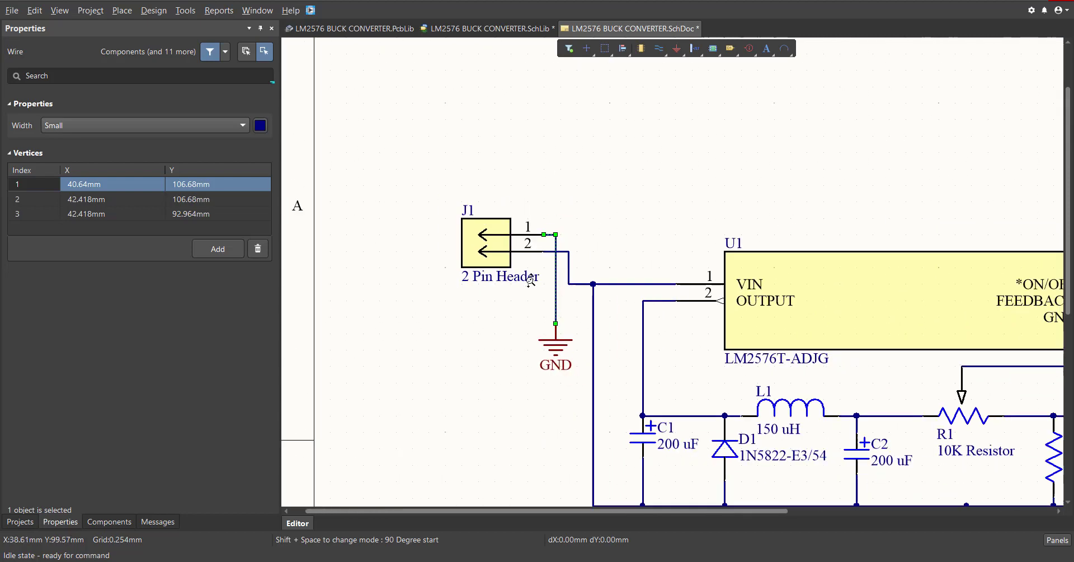
{"action": "right_click_drag", "start_coordinate": [661, 380], "coordinate": [606, 304]}
{"action": "scroll", "coordinate": [641, 287], "scroll_direction": "up", "scroll_amount": 1, "text": "ctrl"}
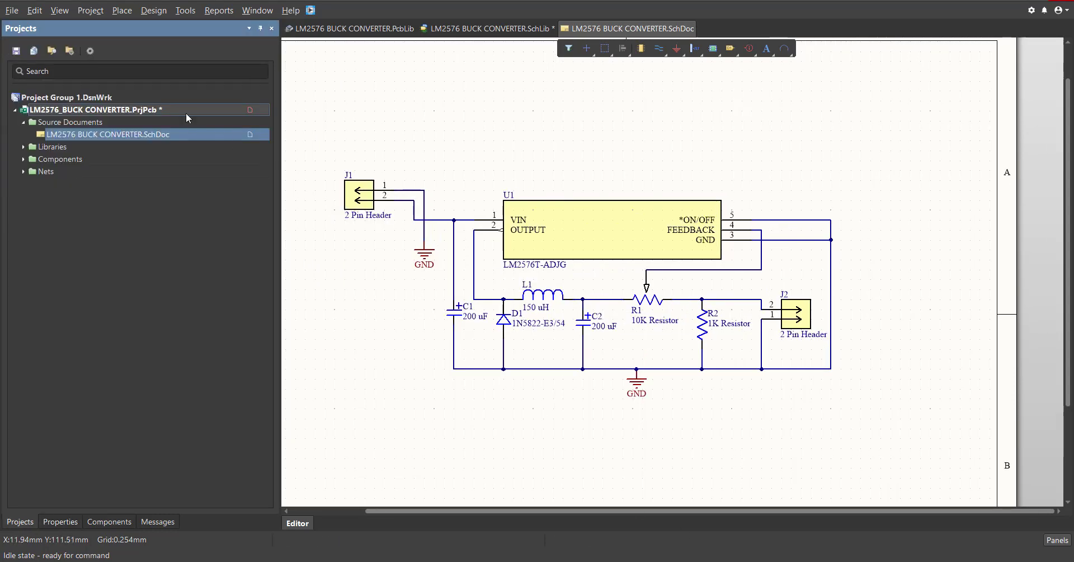
Step: Add a new PCB document to the LM2576_BUCK CONVERTER project
{"action": "left_click", "coordinate": [16, 12]}
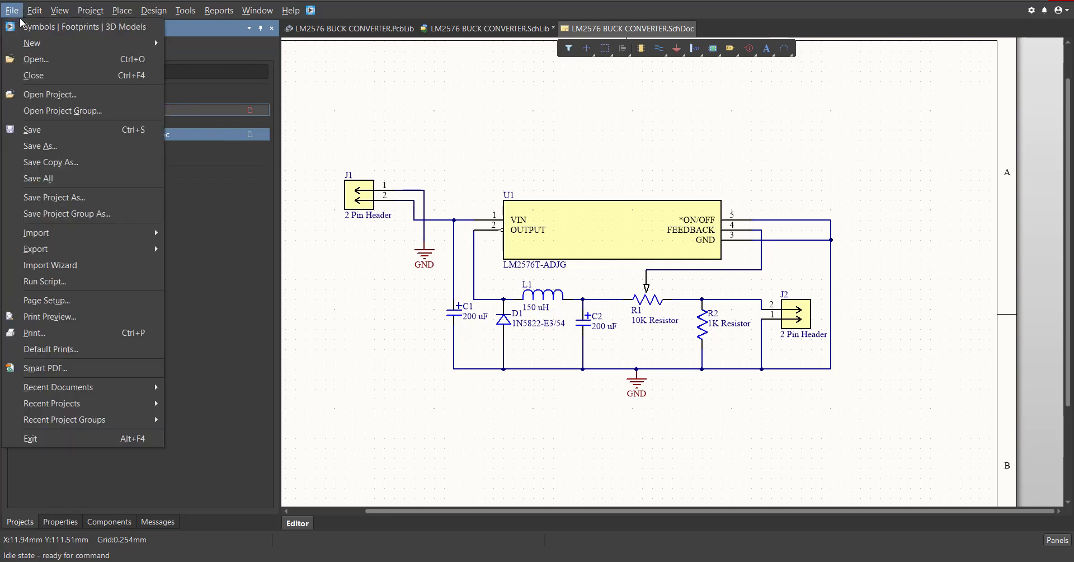
{"action": "mouse_move", "coordinate": [62, 44]}
{"action": "left_click", "coordinate": [211, 79]}
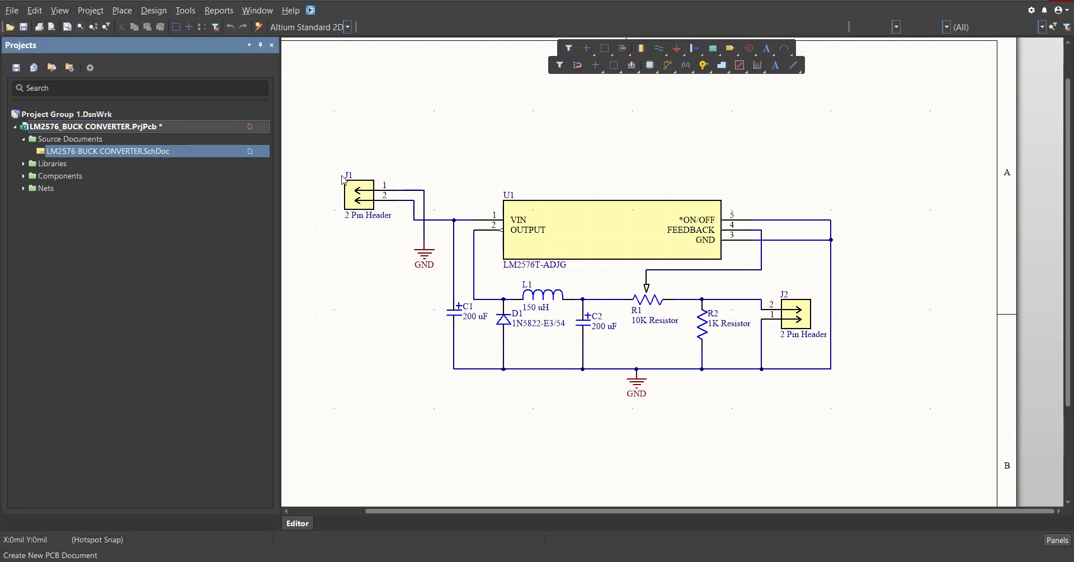
{"action": "scroll", "coordinate": [490, 238], "scroll_direction": "down", "scroll_amount": 2, "text": "ctrl"}
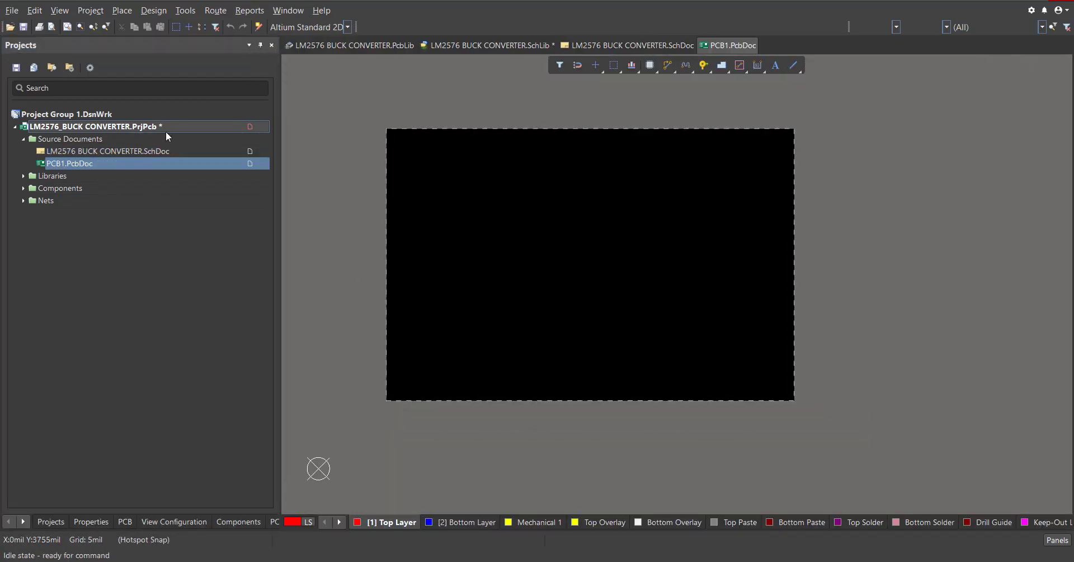
Step: Save the project together with its new PCB document as PCB1.PcbDoc, replacing the existing file of that name
{"action": "right_click", "coordinate": [180, 128]}
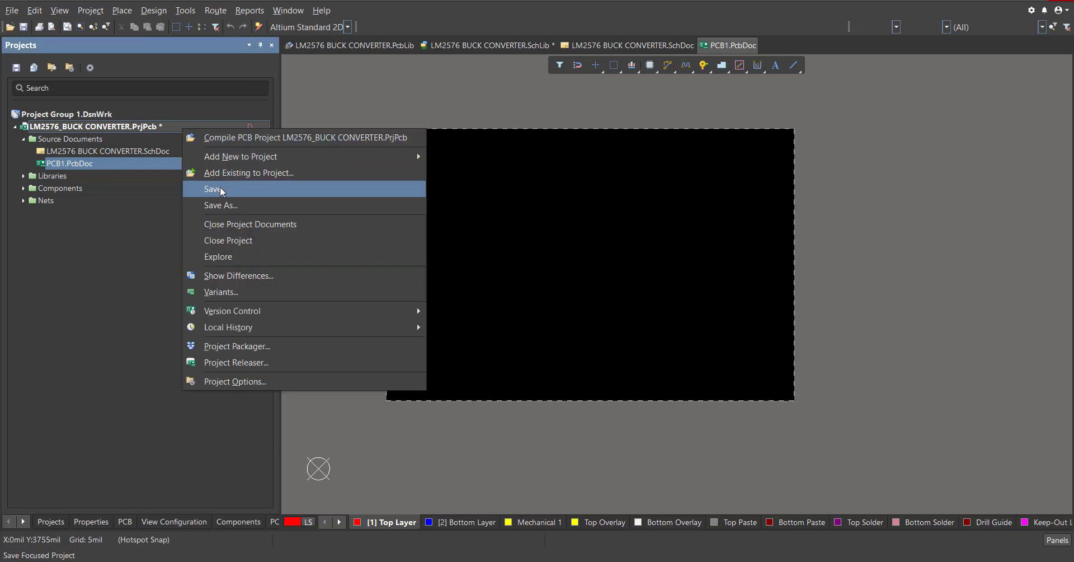
{"action": "left_click", "coordinate": [220, 187]}
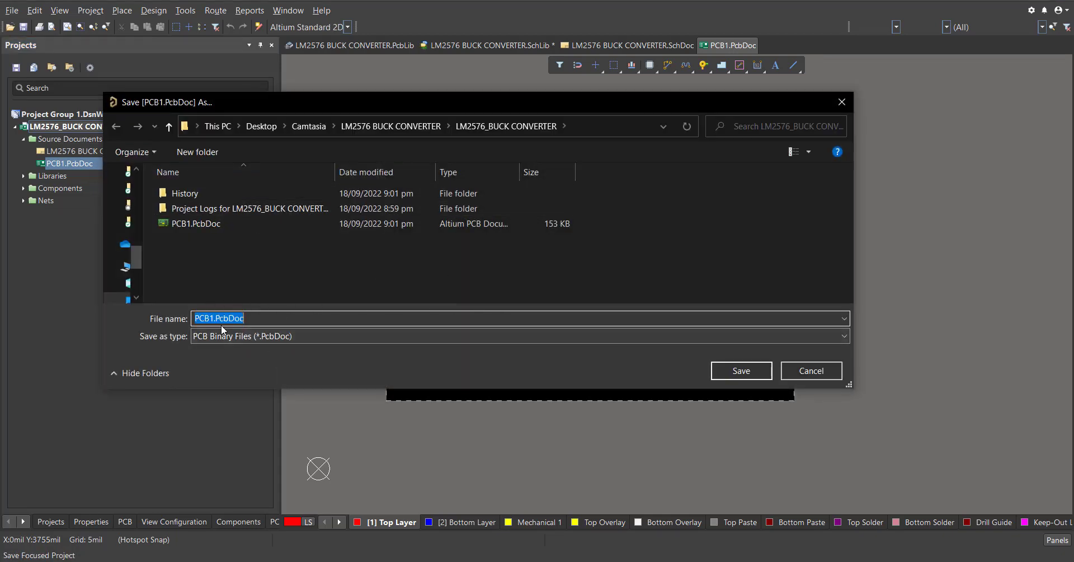
{"action": "left_click", "coordinate": [731, 372]}
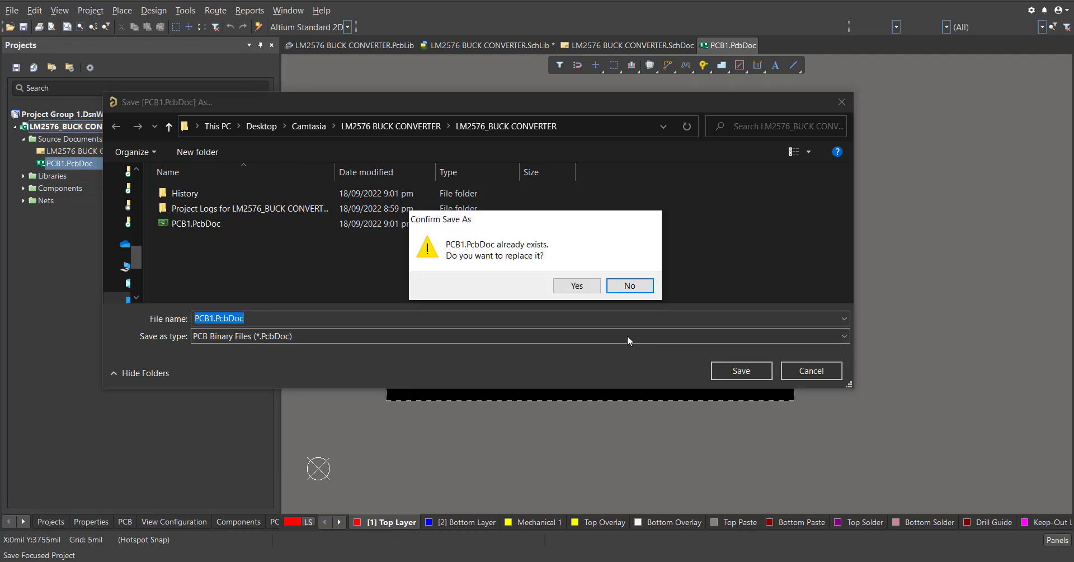
{"action": "left_click", "coordinate": [564, 289]}
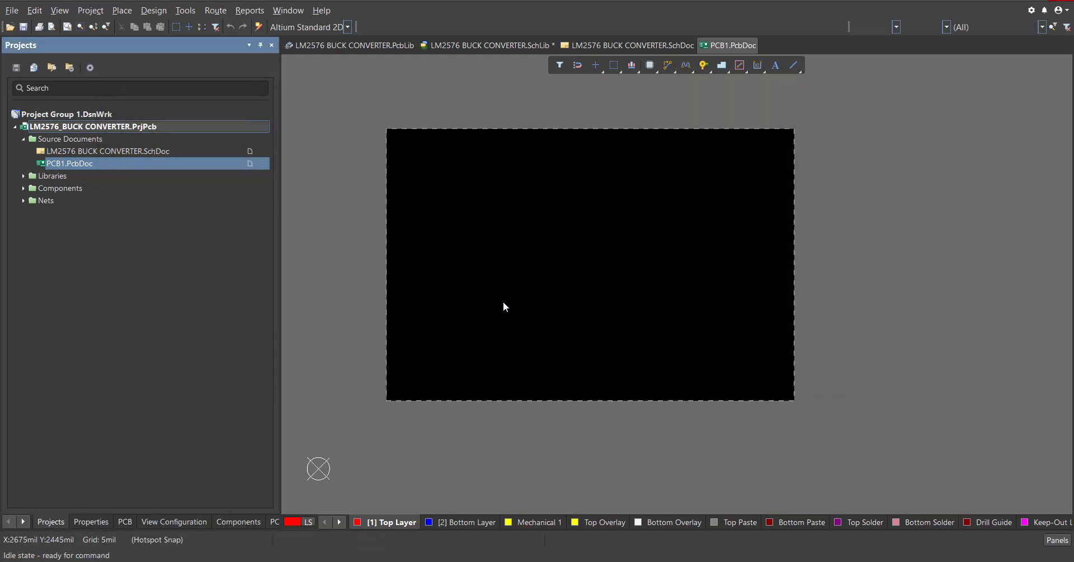
Step: Update PCB1.PcbDoc from the LM2576 BUCK CONVERTER schematic, executing all the engineering changes for components, nets, component class and room
{"action": "scroll", "coordinate": [442, 249], "scroll_direction": "up", "scroll_amount": 2, "text": "ctrl"}
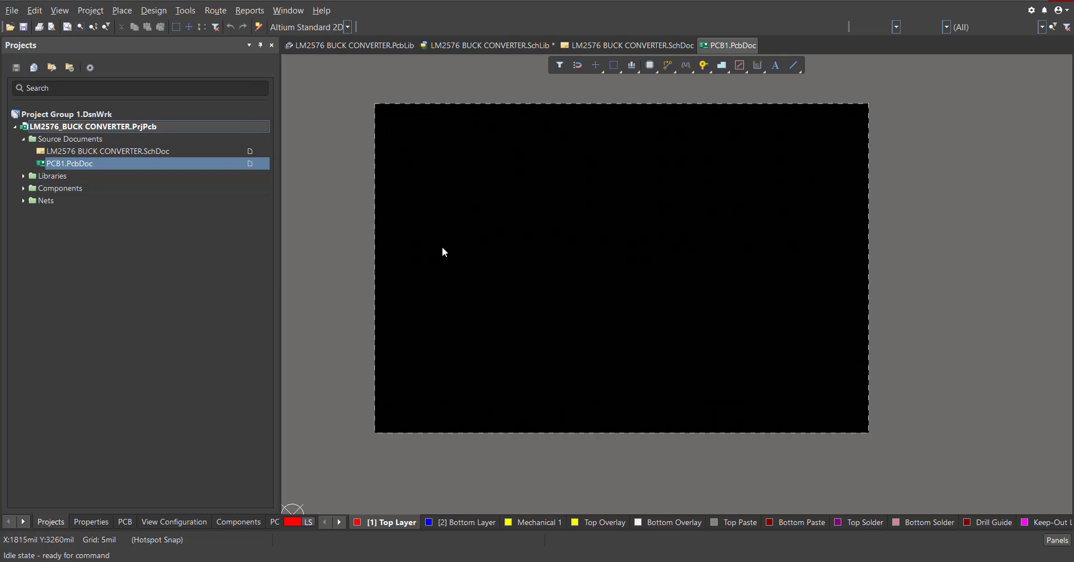
{"action": "left_click", "coordinate": [608, 45]}
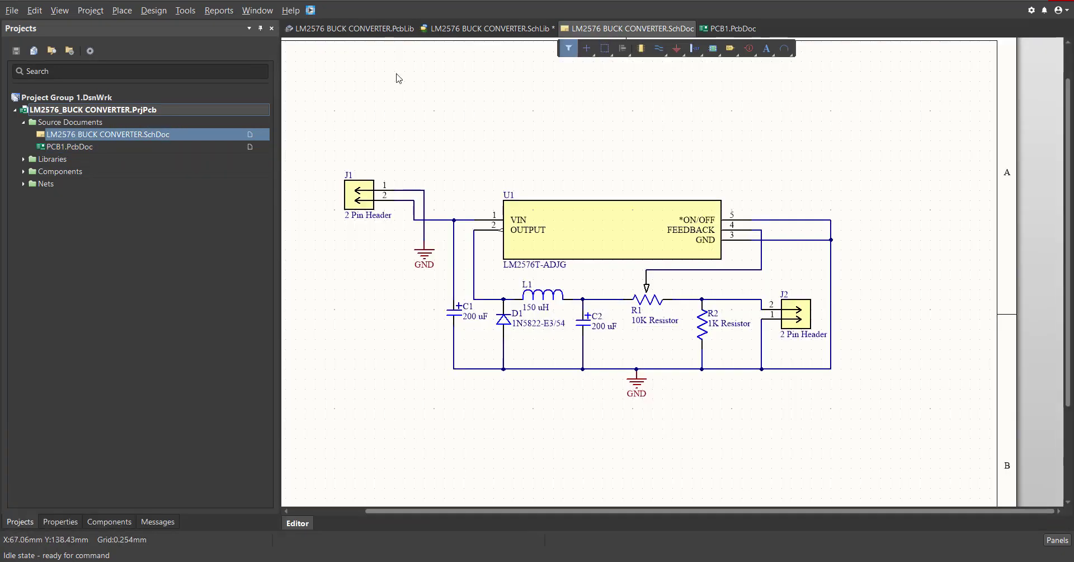
{"action": "left_click", "coordinate": [160, 14]}
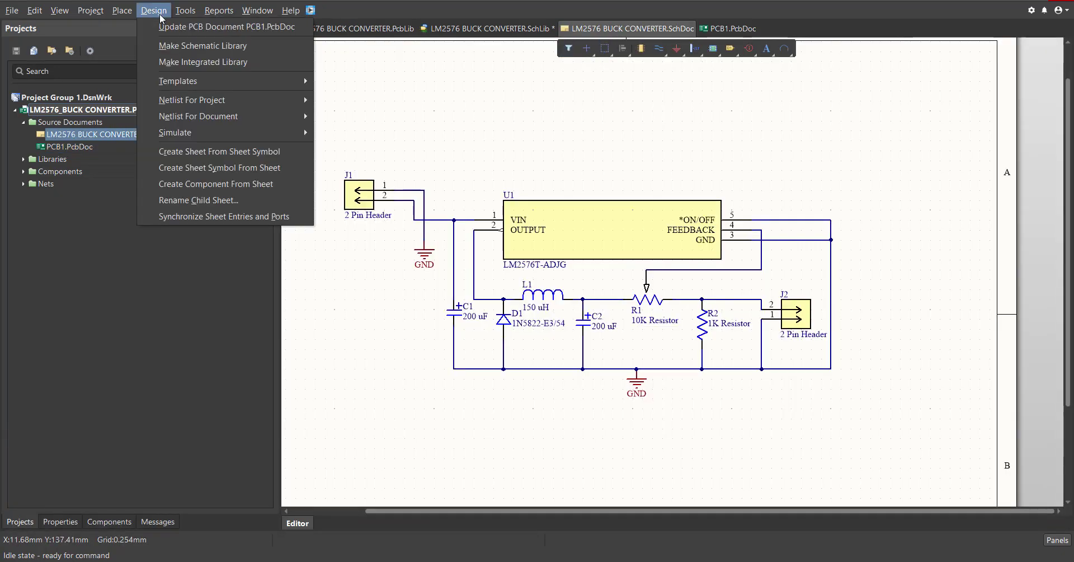
{"action": "left_click", "coordinate": [242, 29]}
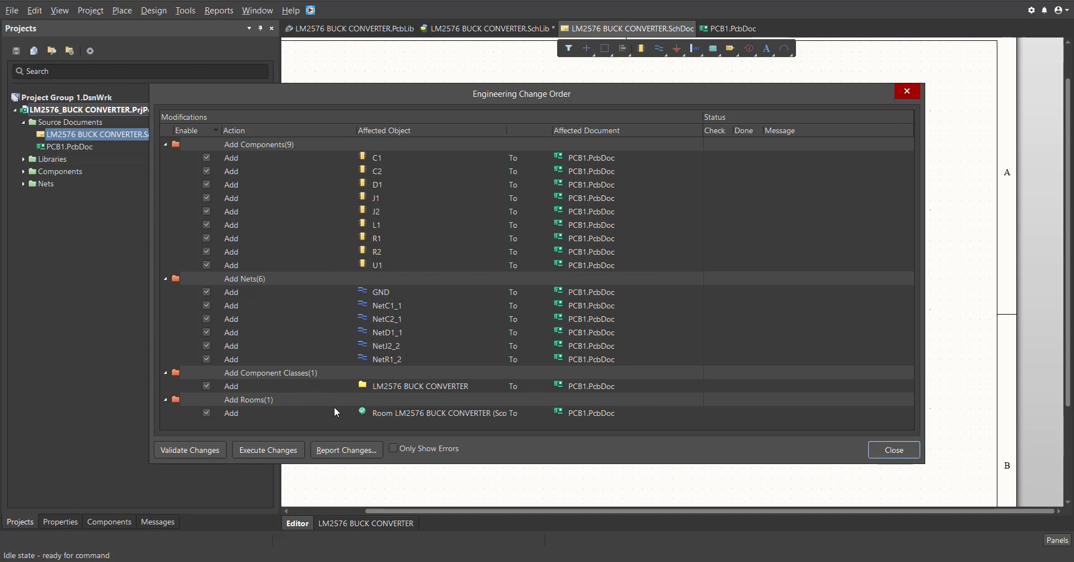
{"action": "left_click", "coordinate": [295, 452]}
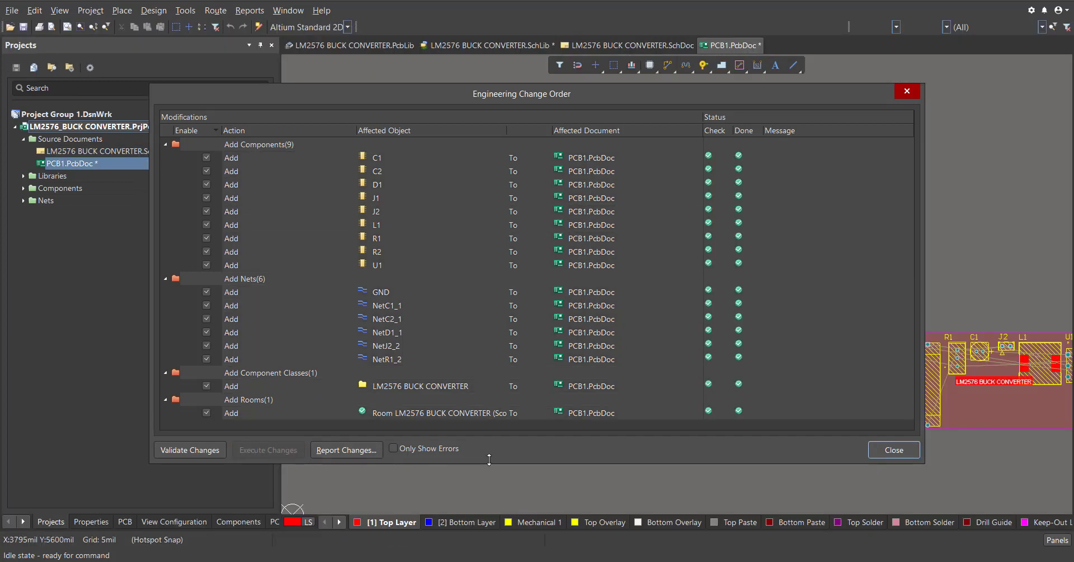
{"action": "left_click", "coordinate": [874, 457]}
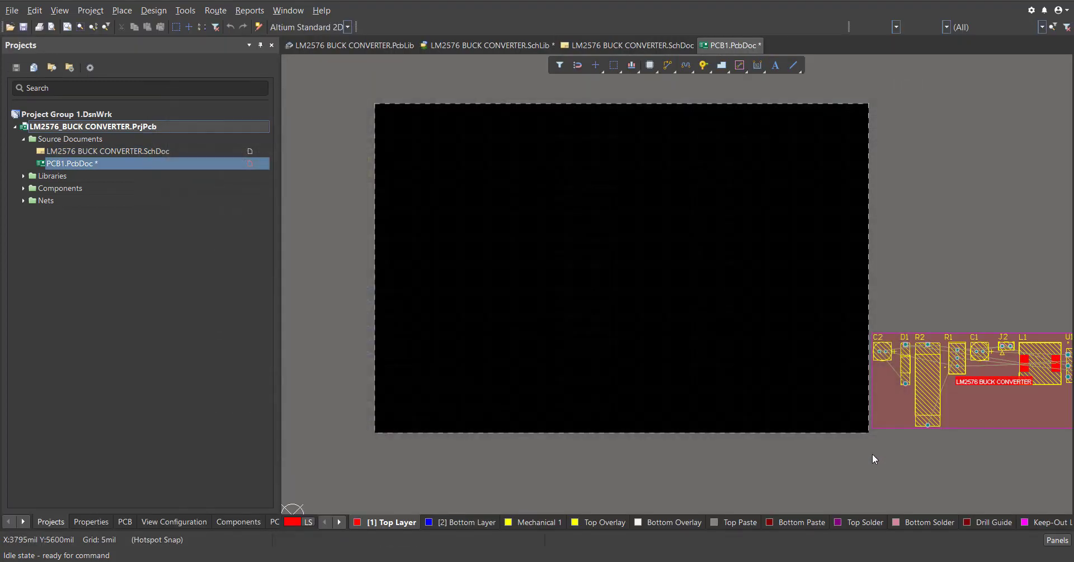
Step: Draw a closed rectangular outline with 20 mil lines on the Top Layer inside the default board area
{"action": "right_click_drag", "start_coordinate": [820, 388], "coordinate": [664, 379]}
{"action": "scroll", "coordinate": [685, 381], "scroll_direction": "down", "scroll_amount": 1, "text": "ctrl"}
{"action": "scroll", "coordinate": [744, 374], "scroll_direction": "up", "scroll_amount": 2, "text": "ctrl"}
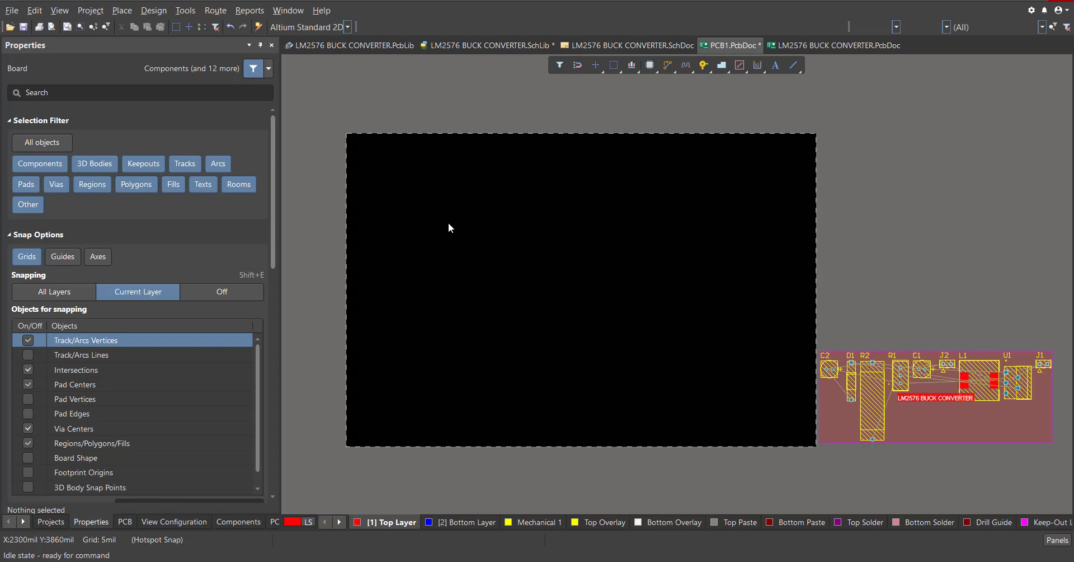
{"action": "left_click", "coordinate": [125, 14]}
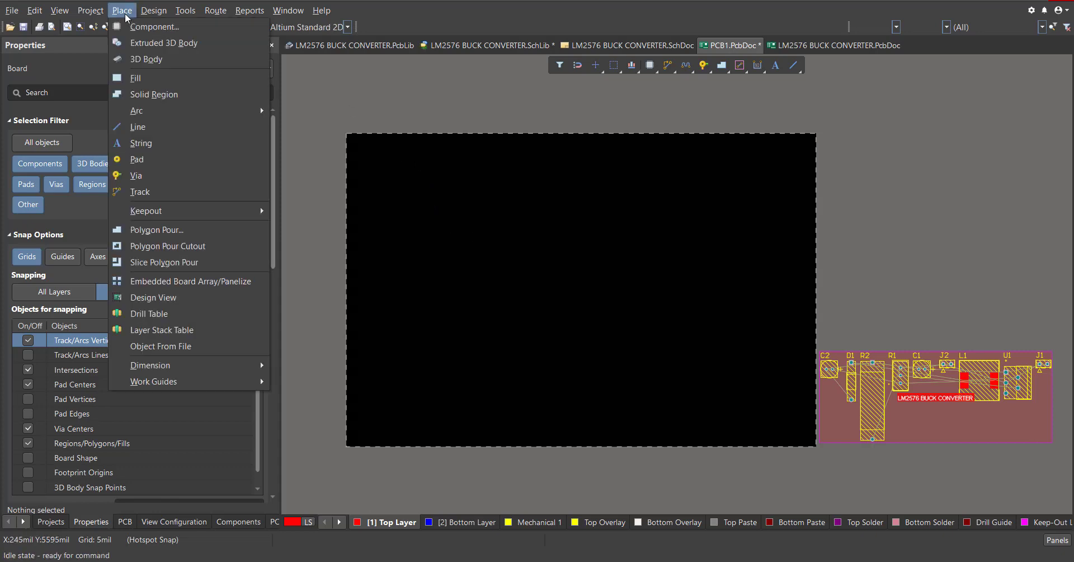
{"action": "left_click", "coordinate": [153, 128]}
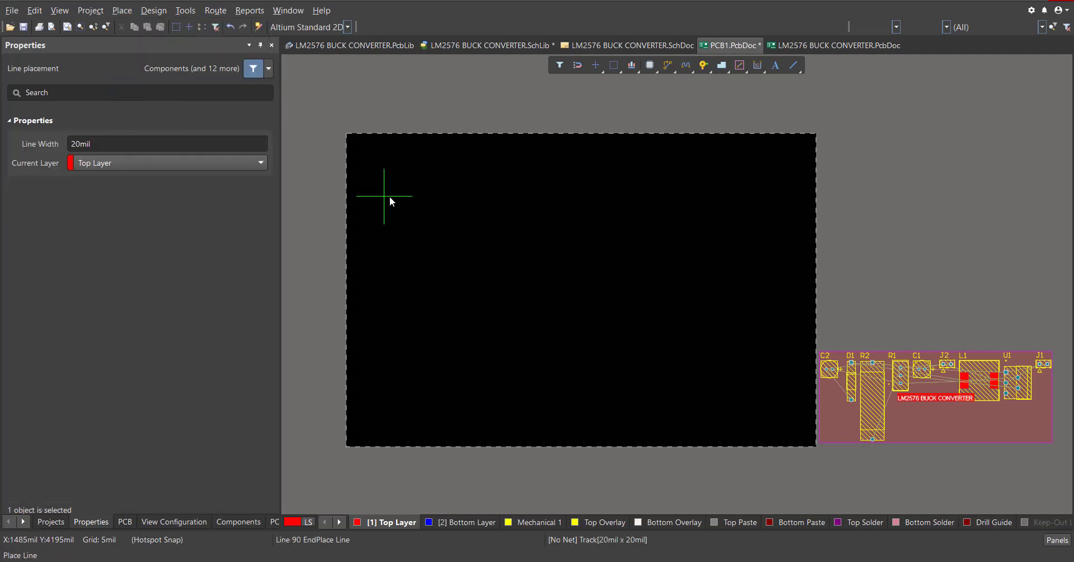
{"action": "left_click", "coordinate": [383, 197]}
{"action": "scroll", "coordinate": [620, 262], "scroll_direction": "up", "scroll_amount": 3, "text": "ctrl"}
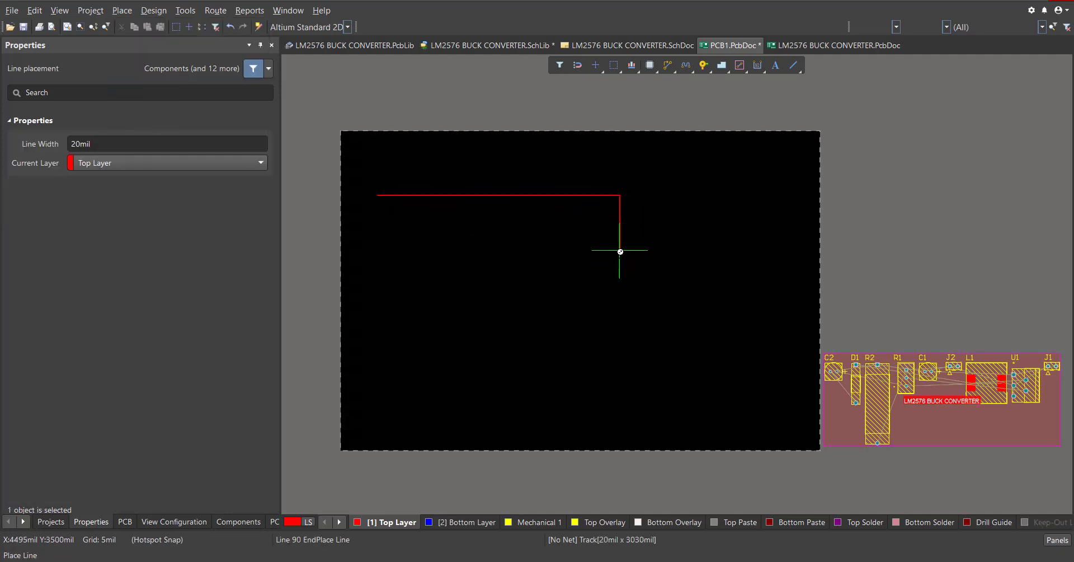
{"action": "scroll", "coordinate": [688, 263], "scroll_direction": "up", "scroll_amount": 1, "text": "ctrl"}
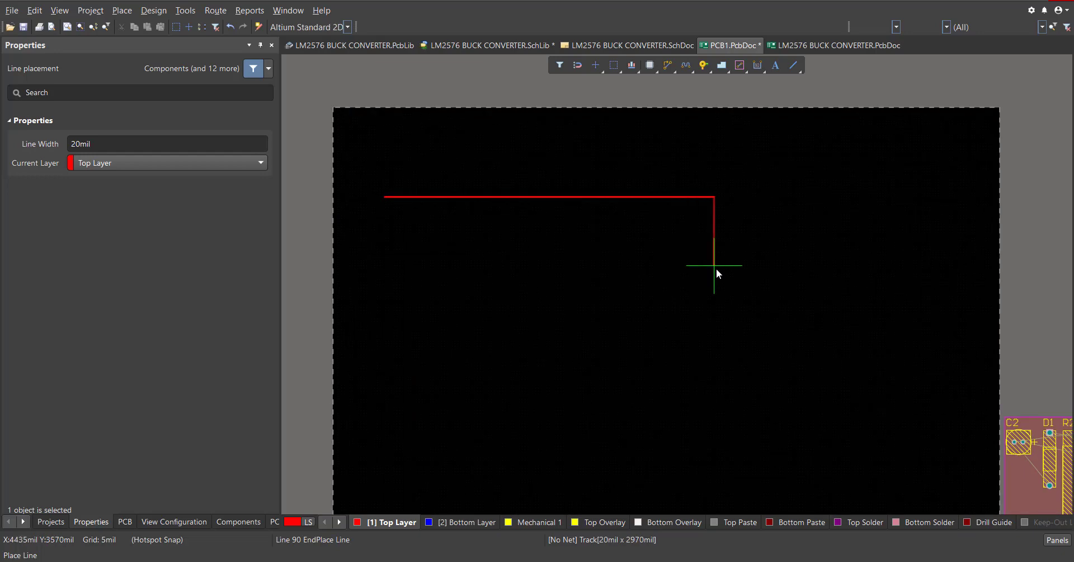
{"action": "left_click", "coordinate": [382, 371]}
{"action": "scroll", "coordinate": [369, 194], "scroll_direction": "up", "scroll_amount": 4, "text": "ctrl"}
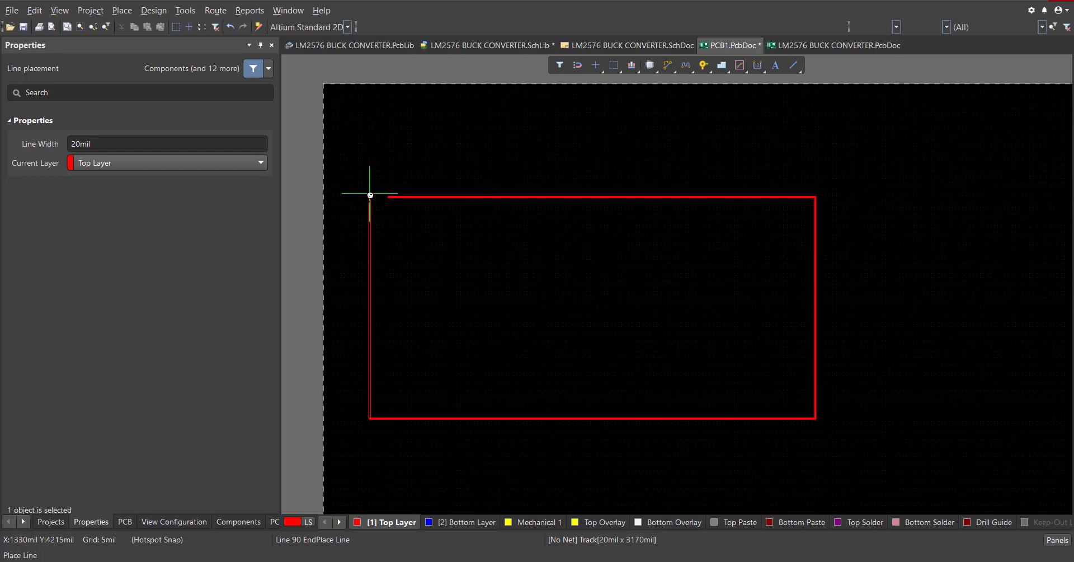
{"action": "scroll", "coordinate": [407, 208], "scroll_direction": "up", "scroll_amount": 2, "text": "ctrl"}
{"action": "left_click", "coordinate": [405, 200]}
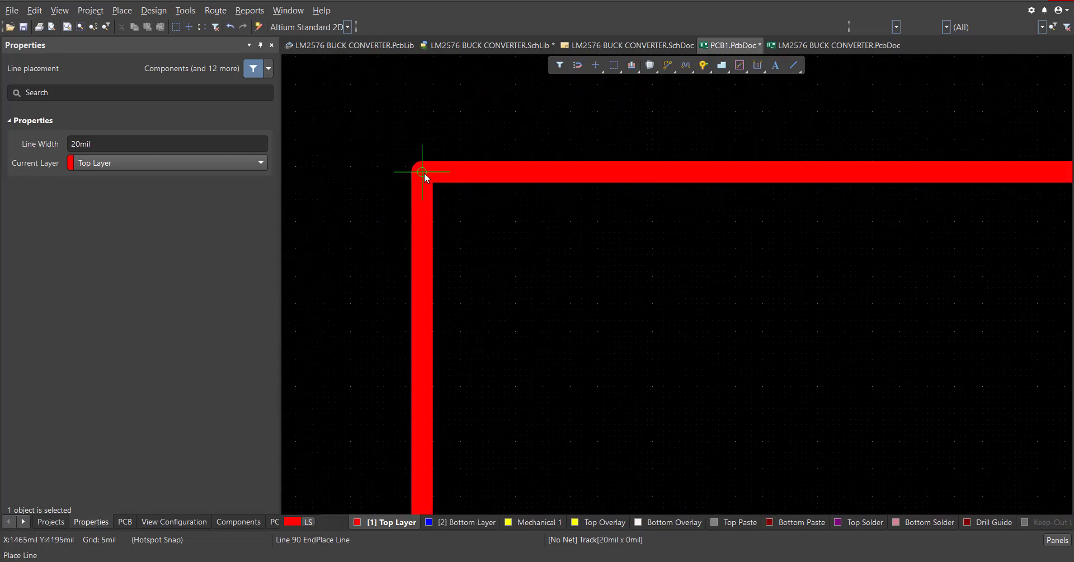
{"action": "middle_click_drag", "start_coordinate": [515, 291], "coordinate": [566, 335]}
{"action": "right_click_drag", "start_coordinate": [569, 341], "coordinate": [476, 289]}
{"action": "middle_click_drag", "start_coordinate": [476, 289], "coordinate": [502, 311]}
{"action": "right_click_drag", "start_coordinate": [501, 312], "coordinate": [487, 285]}
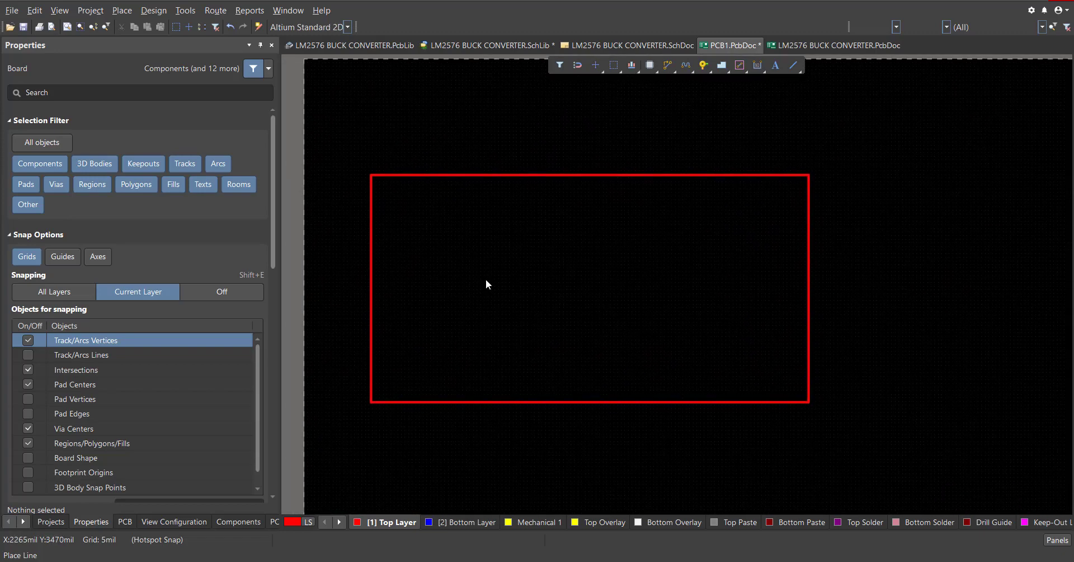
Step: Select the four outline tracks and define the board shape from them
{"action": "left_click", "coordinate": [879, 451]}
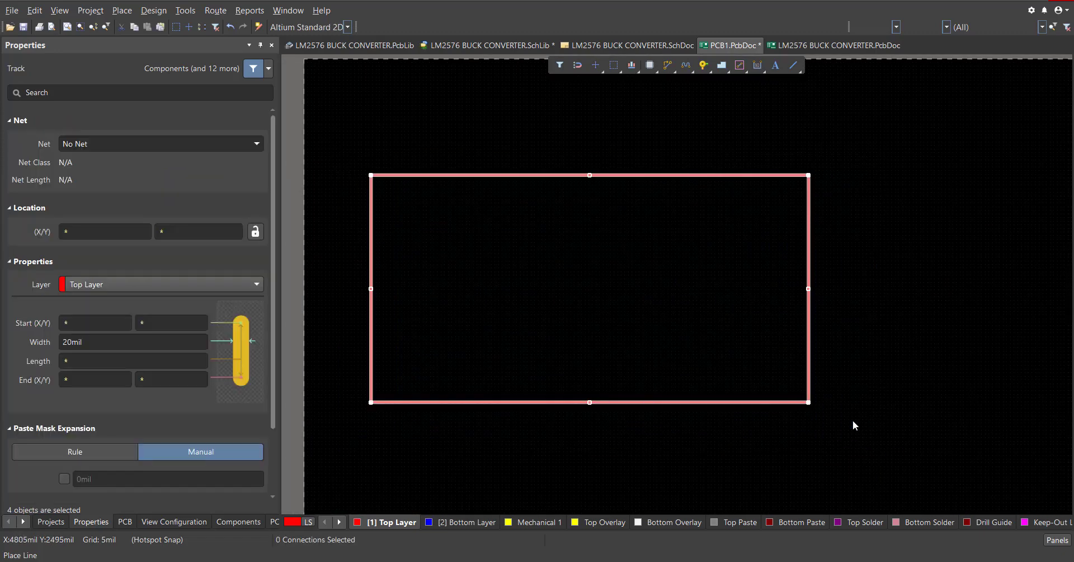
{"action": "left_click", "coordinate": [154, 12]}
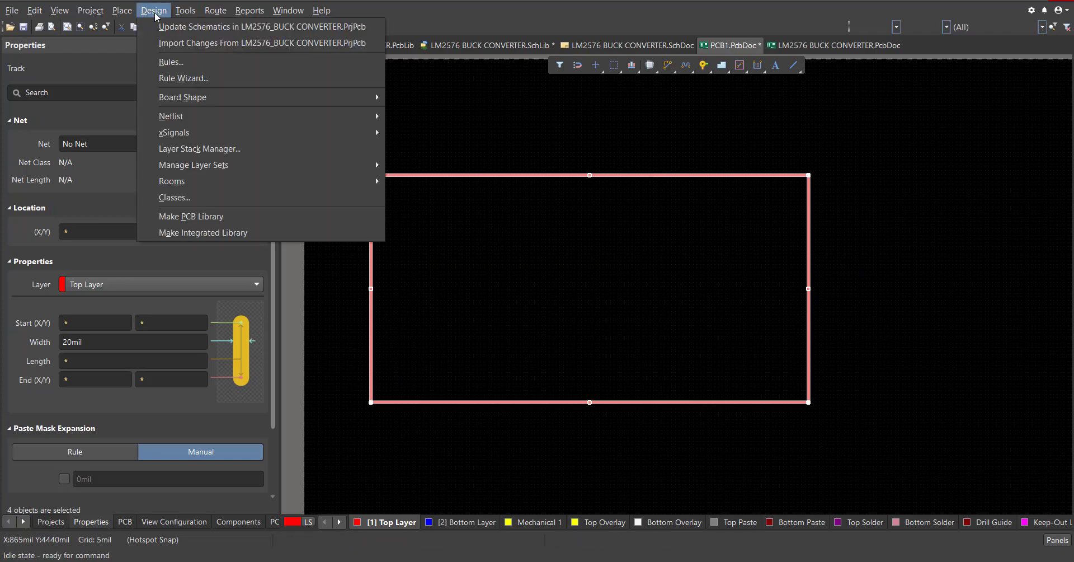
{"action": "mouse_move", "coordinate": [223, 97]}
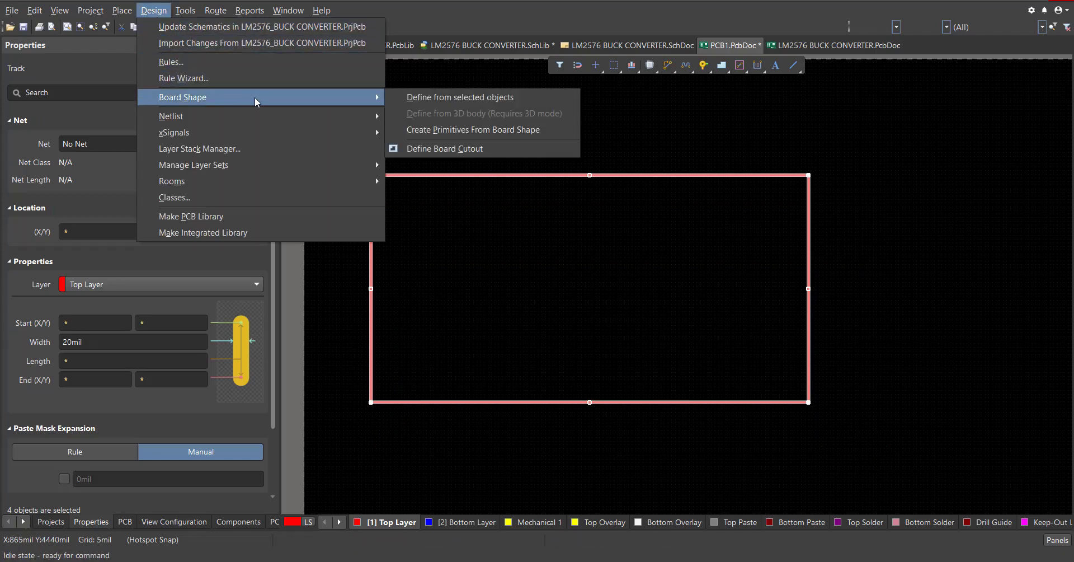
{"action": "left_click", "coordinate": [545, 100]}
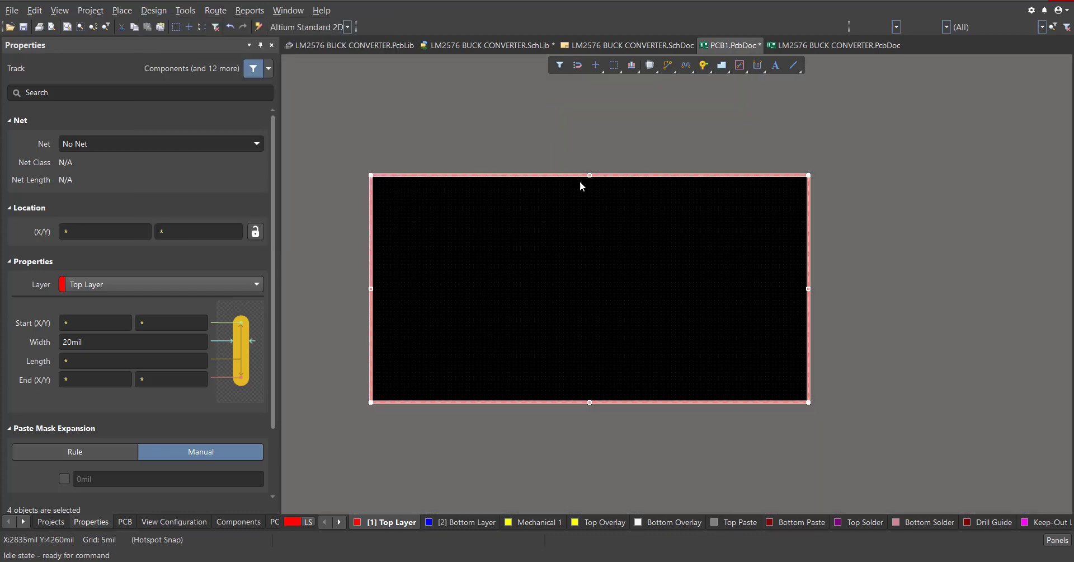
{"action": "right_click_drag", "start_coordinate": [583, 187], "coordinate": [530, 184]}
{"action": "scroll", "coordinate": [546, 175], "scroll_direction": "down", "scroll_amount": 2, "text": "ctrl"}
{"action": "scroll", "coordinate": [546, 175], "scroll_direction": "down", "scroll_amount": 1, "text": "ctrl"}
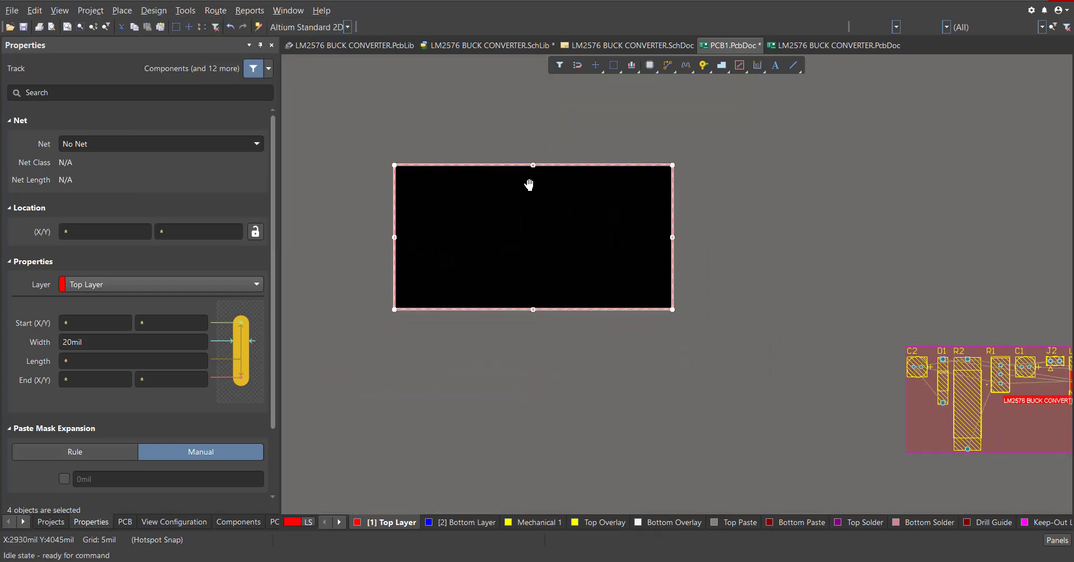
{"action": "right_click_drag", "start_coordinate": [757, 326], "coordinate": [721, 304]}
{"action": "scroll", "coordinate": [756, 312], "scroll_direction": "down", "scroll_amount": 1, "text": "ctrl"}
{"action": "left_click", "coordinate": [755, 312]}
Step: Move R2, C2, D1, R1 and C1 out of the component room into a row on the board
{"action": "scroll", "coordinate": [720, 304], "scroll_direction": "down", "scroll_amount": 1, "text": "ctrl"}
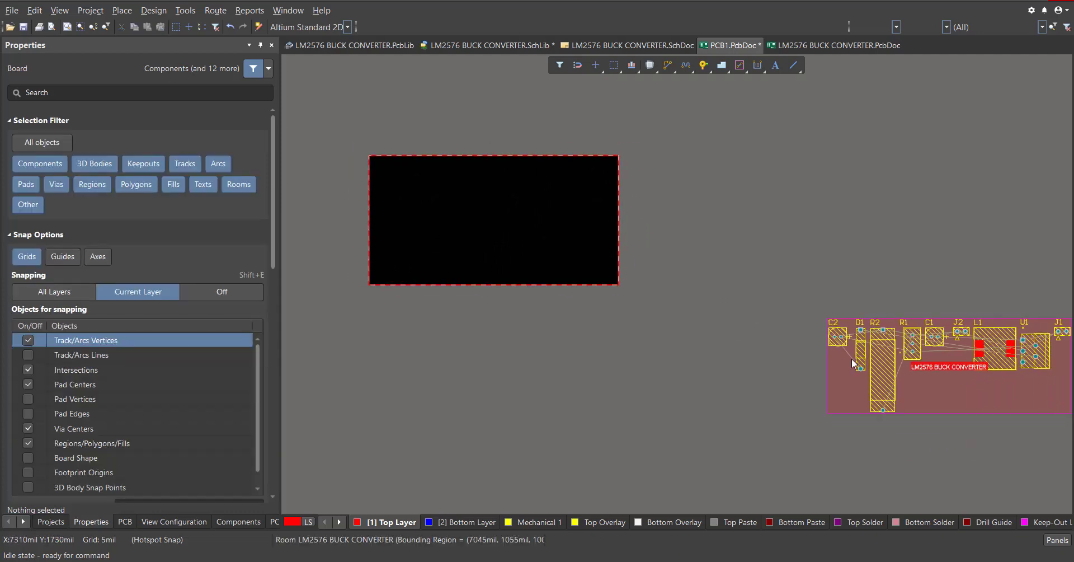
{"action": "left_click_drag", "start_coordinate": [872, 366], "coordinate": [421, 174]}
{"action": "scroll", "coordinate": [474, 173], "scroll_direction": "up", "scroll_amount": 1, "text": "ctrl"}
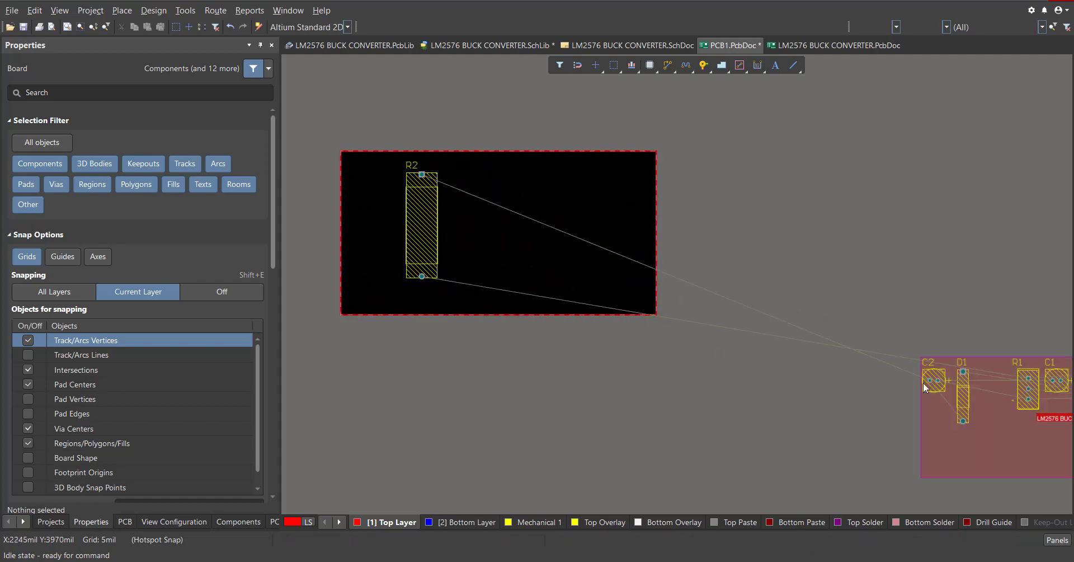
{"action": "left_click_drag", "start_coordinate": [908, 380], "coordinate": [500, 230]}
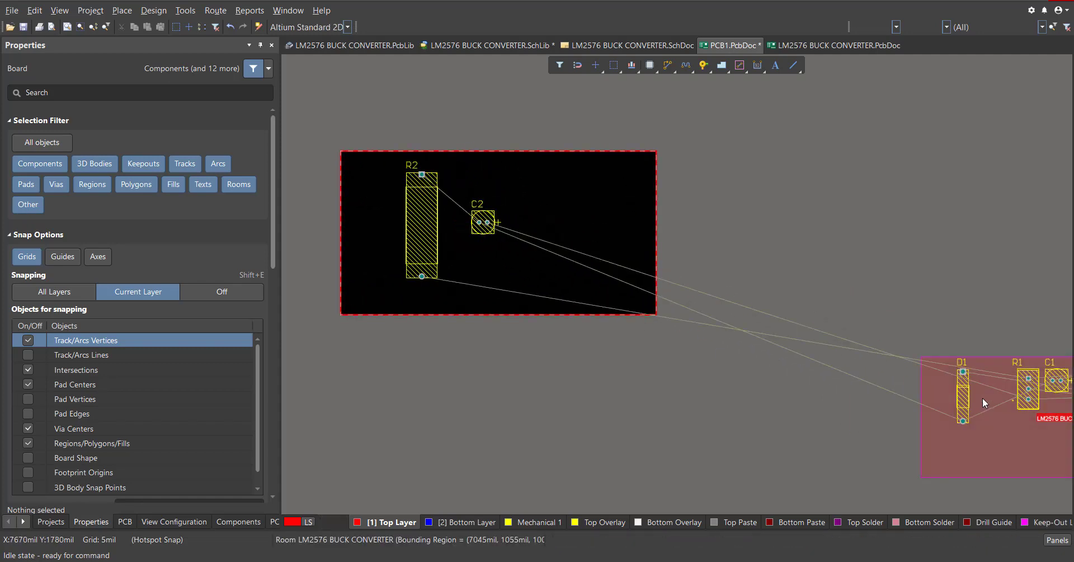
{"action": "left_click_drag", "start_coordinate": [963, 389], "coordinate": [534, 218]}
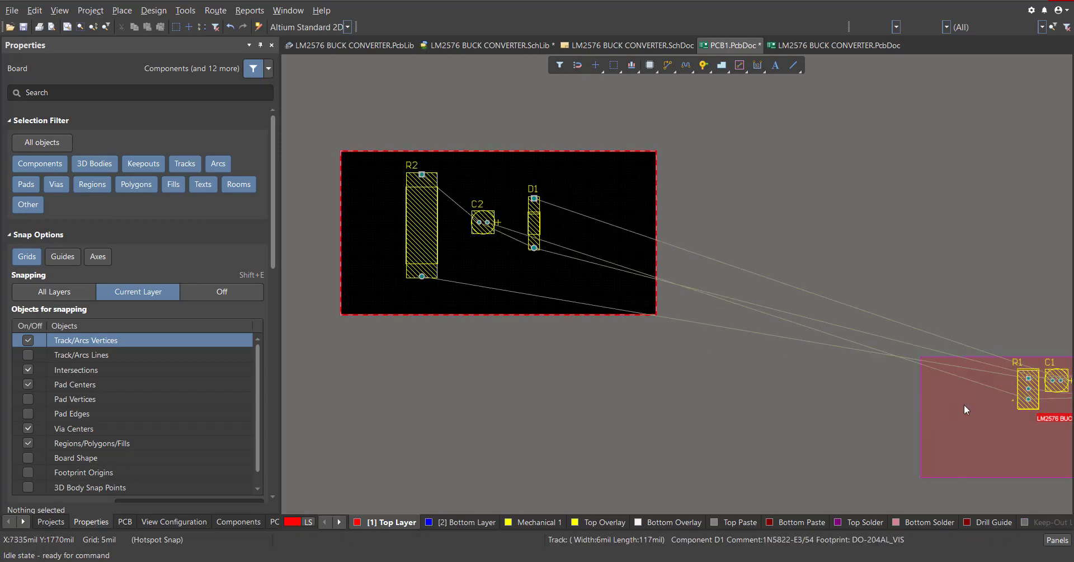
{"action": "left_click_drag", "start_coordinate": [1020, 391], "coordinate": [578, 219]}
{"action": "scroll", "coordinate": [579, 219], "scroll_direction": "down", "scroll_amount": 2, "text": "ctrl"}
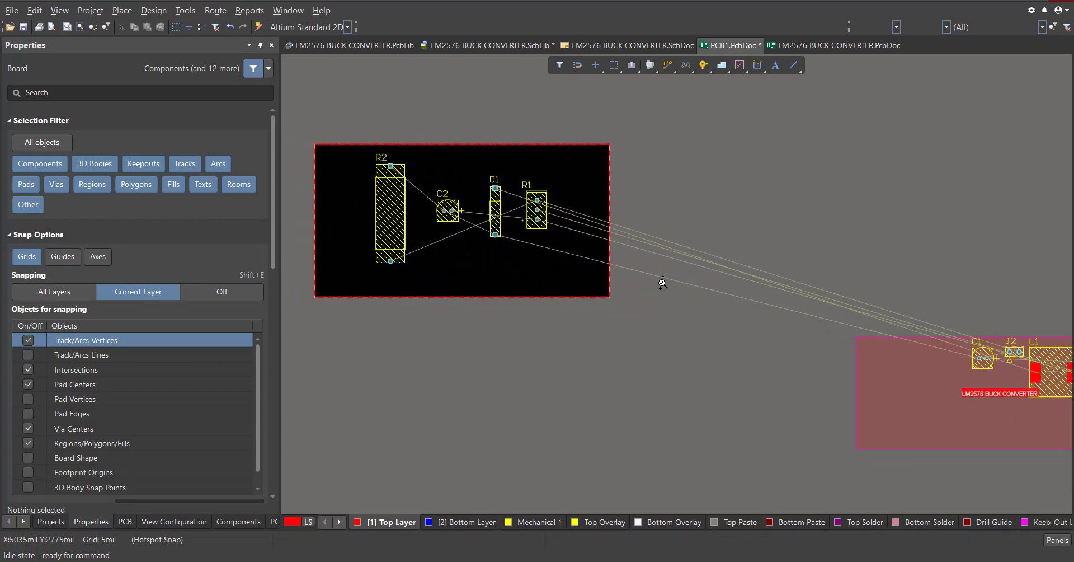
{"action": "left_click_drag", "start_coordinate": [957, 353], "coordinate": [587, 219]}
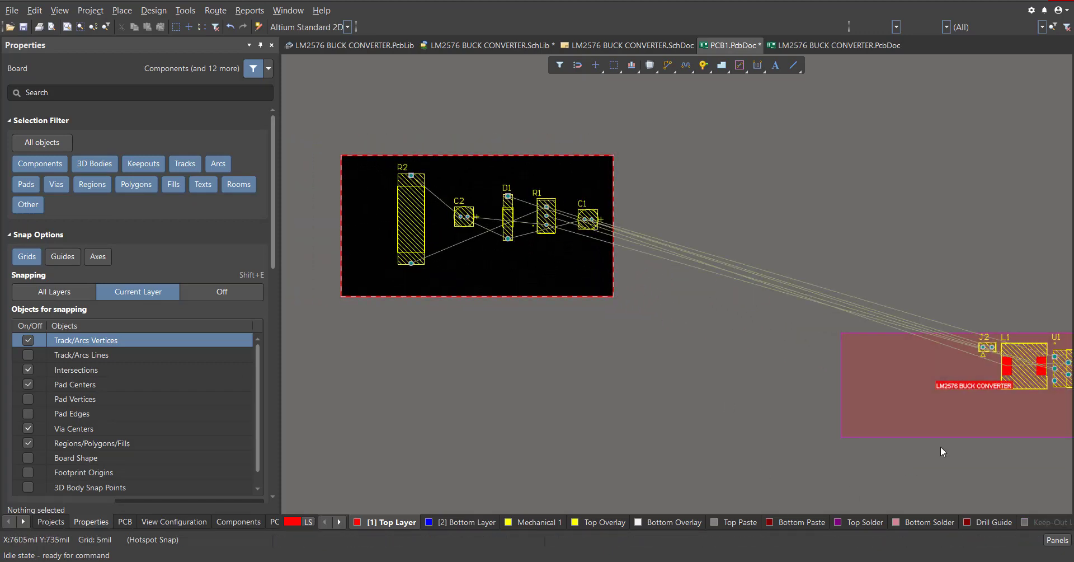
Step: Move inductor L1, regulator U1 and headers J1 and J2 out of the room onto the board
{"action": "left_click_drag", "start_coordinate": [1014, 367], "coordinate": [518, 263]}
{"action": "scroll", "coordinate": [951, 389], "scroll_direction": "down", "scroll_amount": 2, "text": "ctrl"}
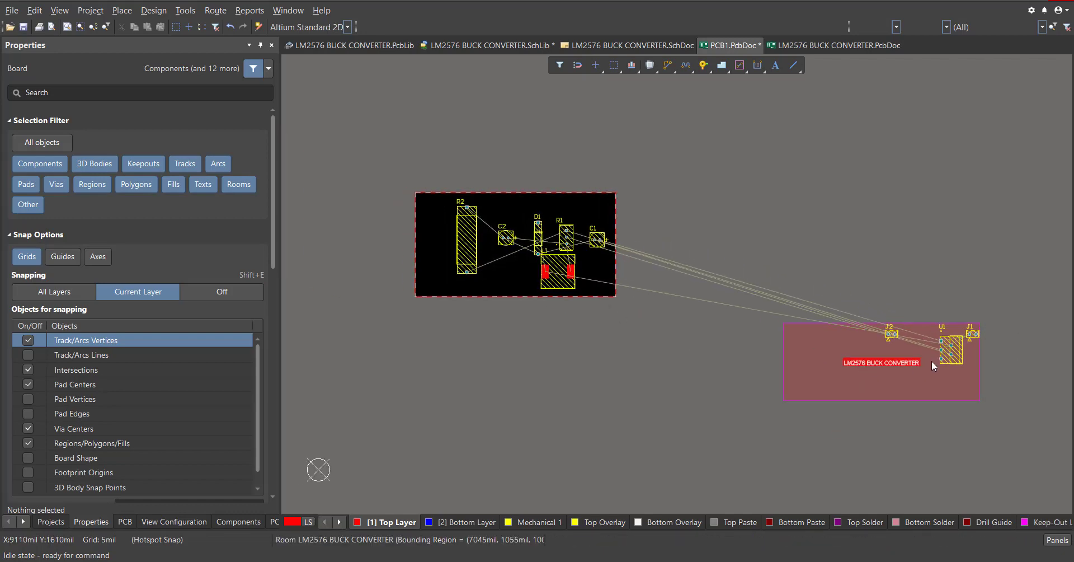
{"action": "left_click_drag", "start_coordinate": [943, 353], "coordinate": [442, 240]}
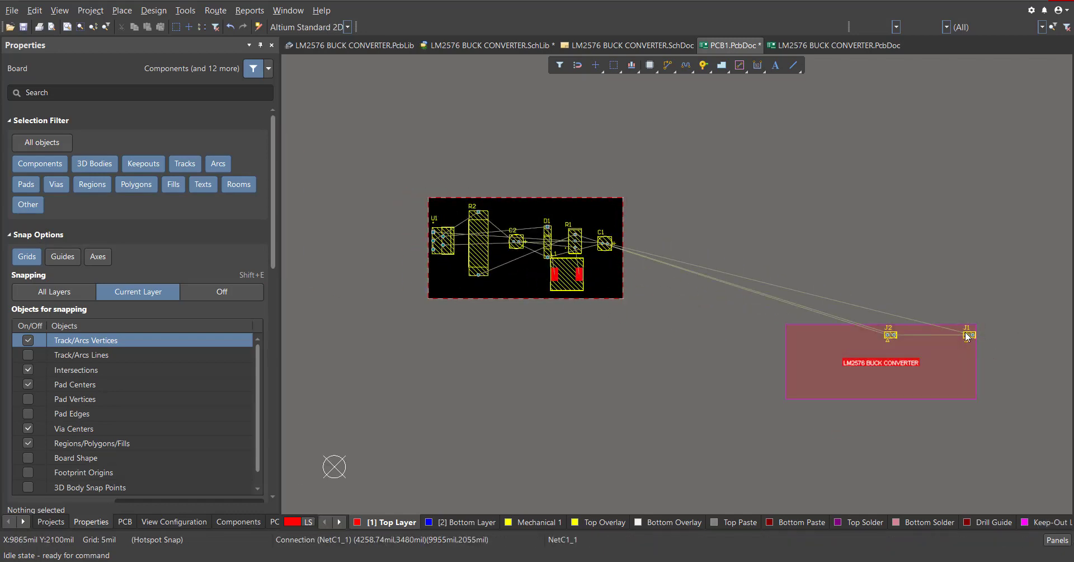
{"action": "left_click_drag", "start_coordinate": [970, 335], "coordinate": [511, 277]}
{"action": "left_click_drag", "start_coordinate": [887, 338], "coordinate": [518, 221]}
{"action": "scroll", "coordinate": [509, 219], "scroll_direction": "up", "scroll_amount": 1, "text": "ctrl"}
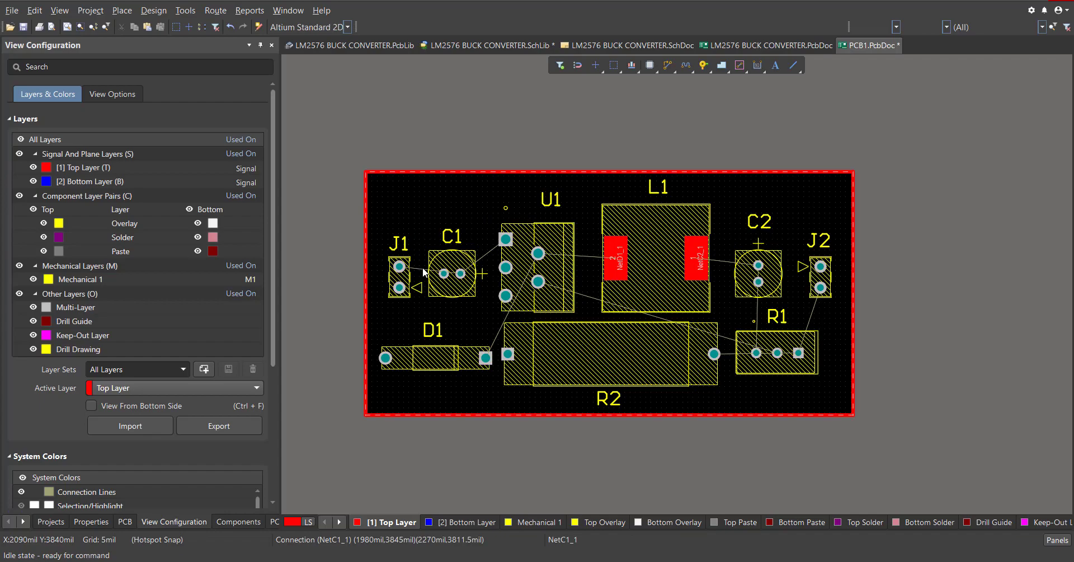
Step: Examine the pad nets and connection lines across the arranged components, from J1 and C1 over to R1 and J2
{"action": "scroll", "coordinate": [424, 272], "scroll_direction": "up", "scroll_amount": 2, "text": "ctrl"}
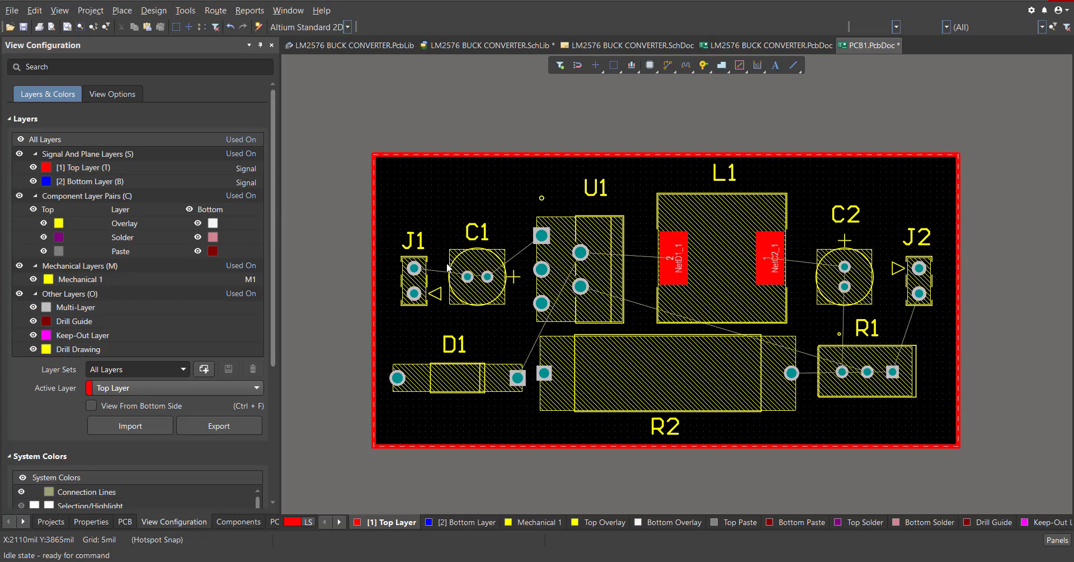
{"action": "scroll", "coordinate": [446, 270], "scroll_direction": "up", "scroll_amount": 4, "text": "ctrl"}
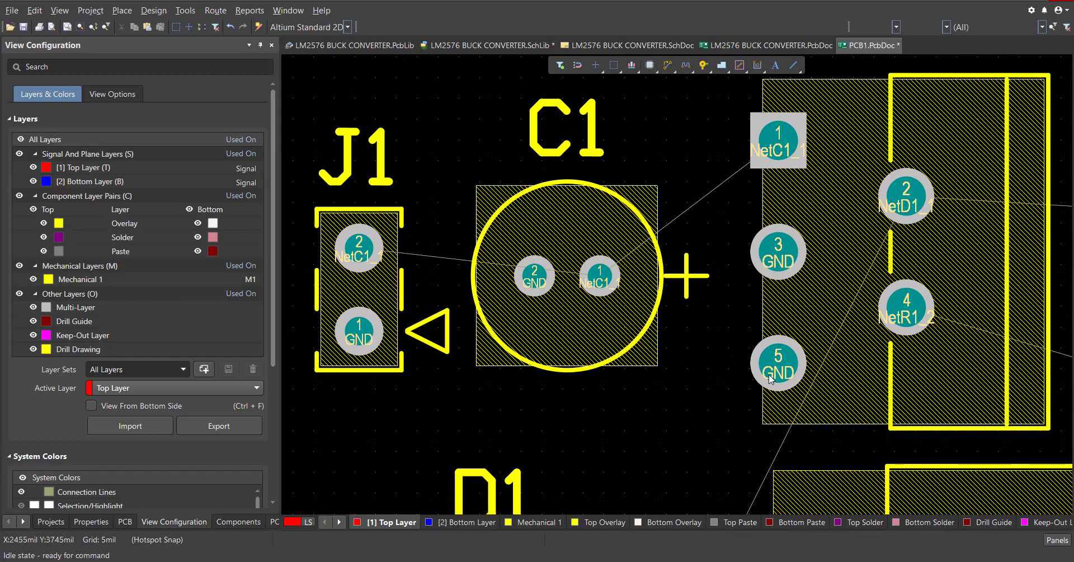
{"action": "right_click_drag", "start_coordinate": [775, 405], "coordinate": [679, 255]}
{"action": "scroll", "coordinate": [745, 288], "scroll_direction": "down", "scroll_amount": 2, "text": "ctrl"}
{"action": "right_click_drag", "start_coordinate": [745, 289], "coordinate": [627, 300]}
{"action": "scroll", "coordinate": [782, 311], "scroll_direction": "down", "scroll_amount": 2, "text": "ctrl"}
{"action": "right_click_drag", "start_coordinate": [782, 311], "coordinate": [526, 302]}
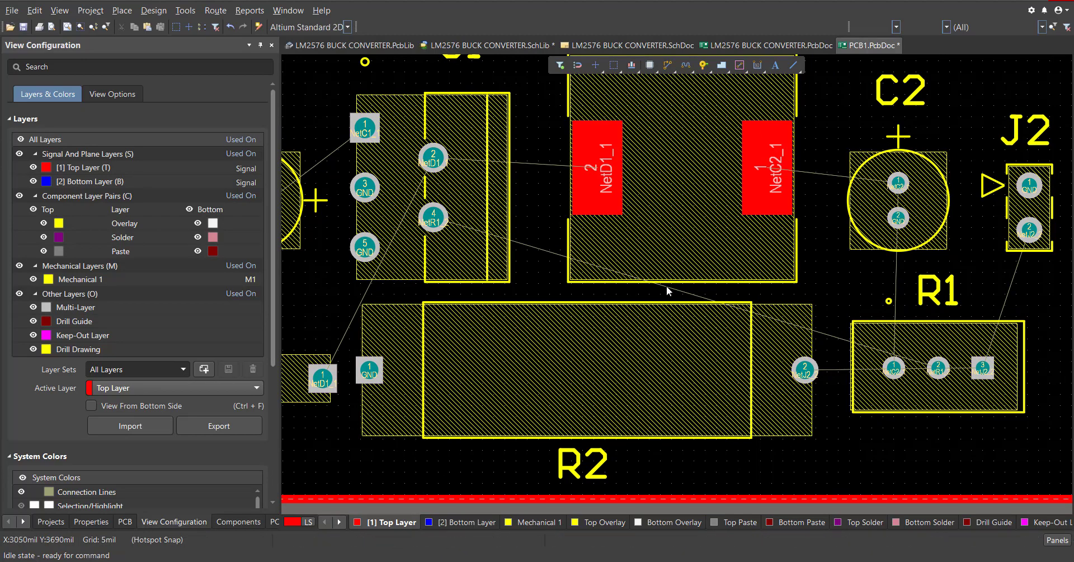
Step: Route a 50 mil NetC1_1 track on the Top Layer from J1 pad 2 to C1 pad 1, passing above C1 pad 2
{"action": "right_click_drag", "start_coordinate": [752, 354], "coordinate": [853, 356]}
{"action": "scroll", "coordinate": [844, 356], "scroll_direction": "down", "scroll_amount": 5, "text": "ctrl"}
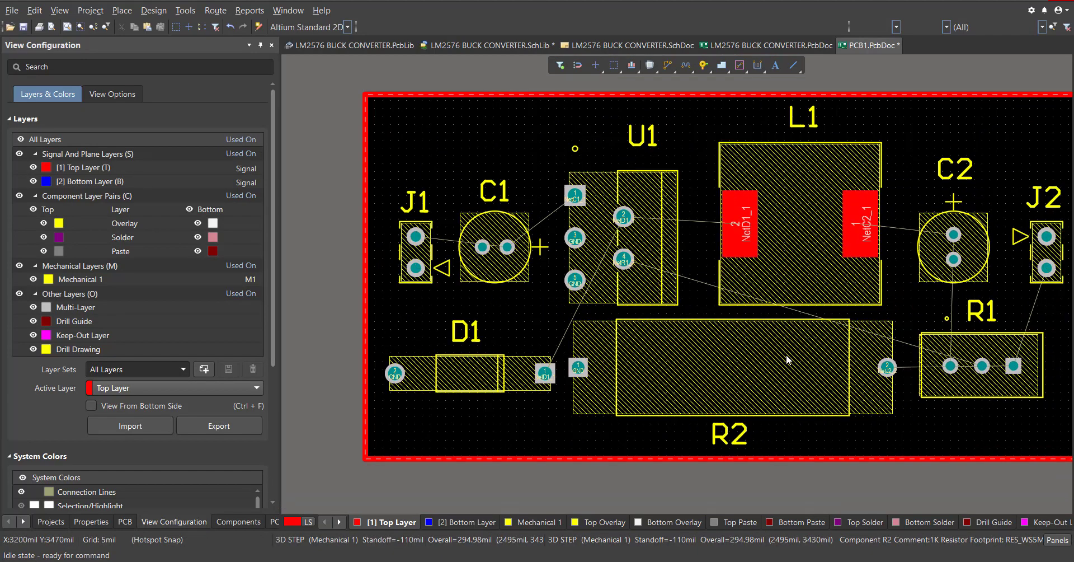
{"action": "right_click_drag", "start_coordinate": [662, 314], "coordinate": [569, 308]}
{"action": "scroll", "coordinate": [559, 311], "scroll_direction": "down", "scroll_amount": 2, "text": "ctrl"}
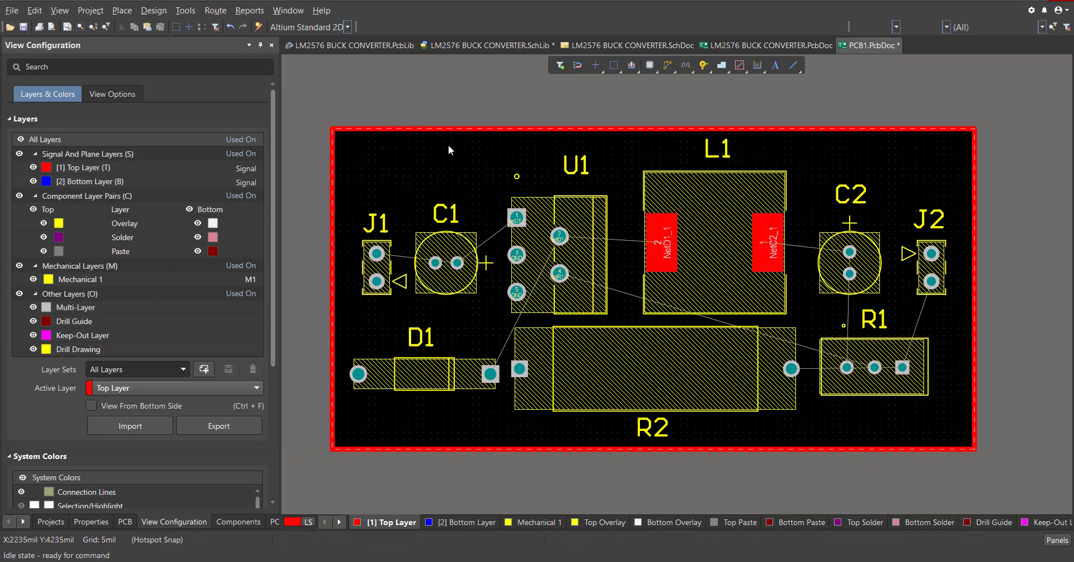
{"action": "left_click", "coordinate": [224, 15]}
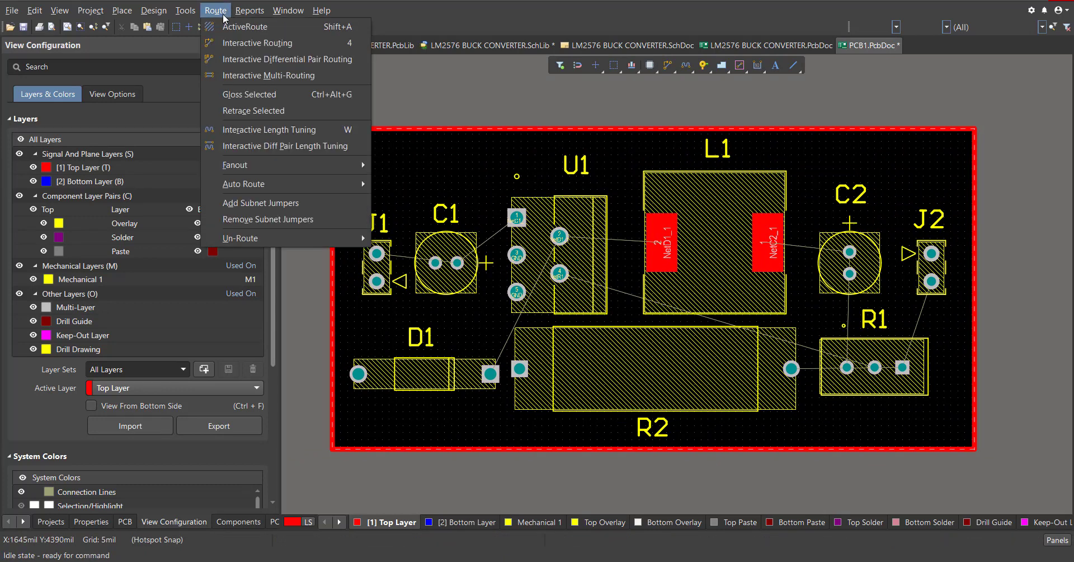
{"action": "left_click", "coordinate": [303, 48]}
{"action": "scroll", "coordinate": [354, 238], "scroll_direction": "up", "scroll_amount": 1, "text": "ctrl"}
{"action": "scroll", "coordinate": [354, 237], "scroll_direction": "up", "scroll_amount": 2, "text": "ctrl"}
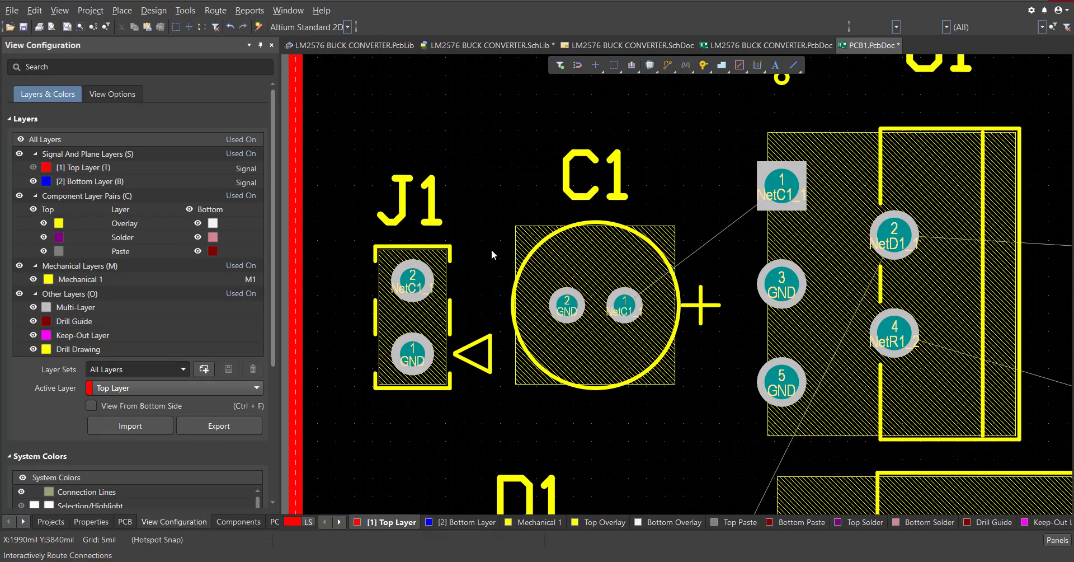
{"action": "left_click", "coordinate": [412, 280]}
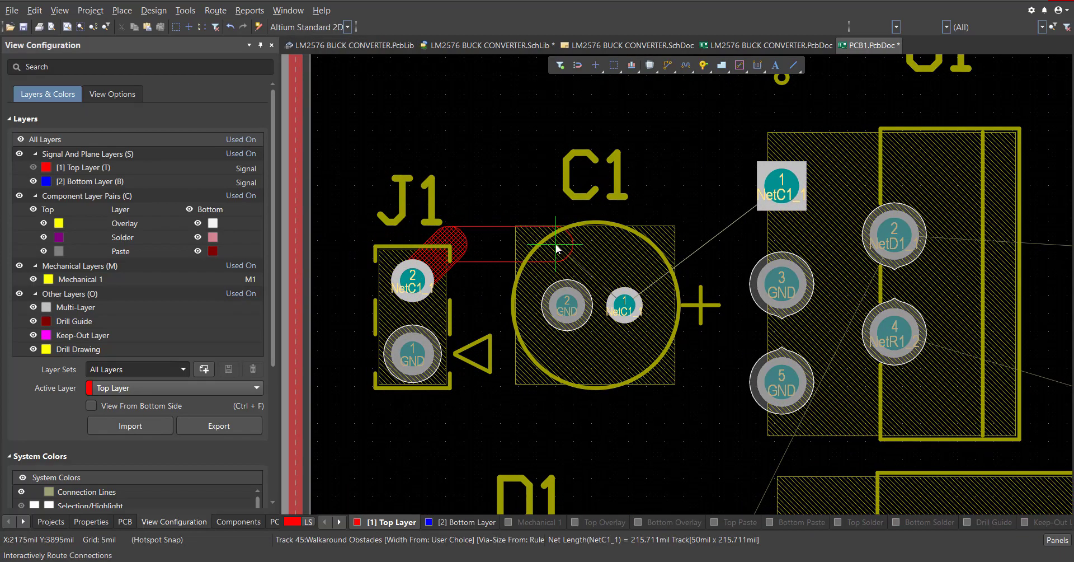
{"action": "left_click", "coordinate": [557, 249]}
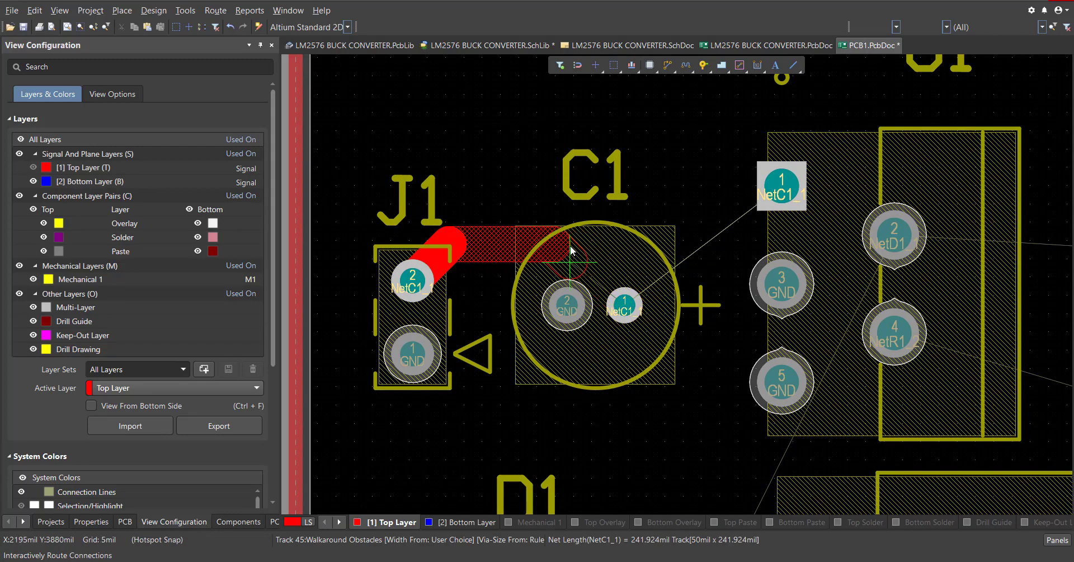
{"action": "scroll", "coordinate": [566, 241], "scroll_direction": "up", "scroll_amount": 2, "text": "ctrl"}
{"action": "scroll", "coordinate": [566, 240], "scroll_direction": "up", "scroll_amount": 1, "text": "ctrl"}
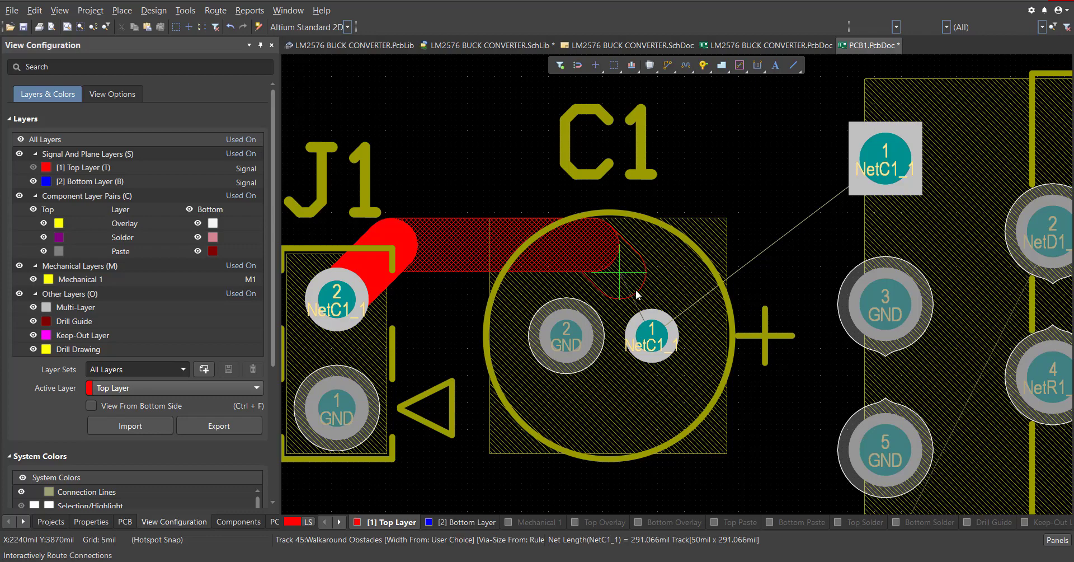
{"action": "left_click", "coordinate": [637, 296]}
{"action": "left_click", "coordinate": [651, 342]}
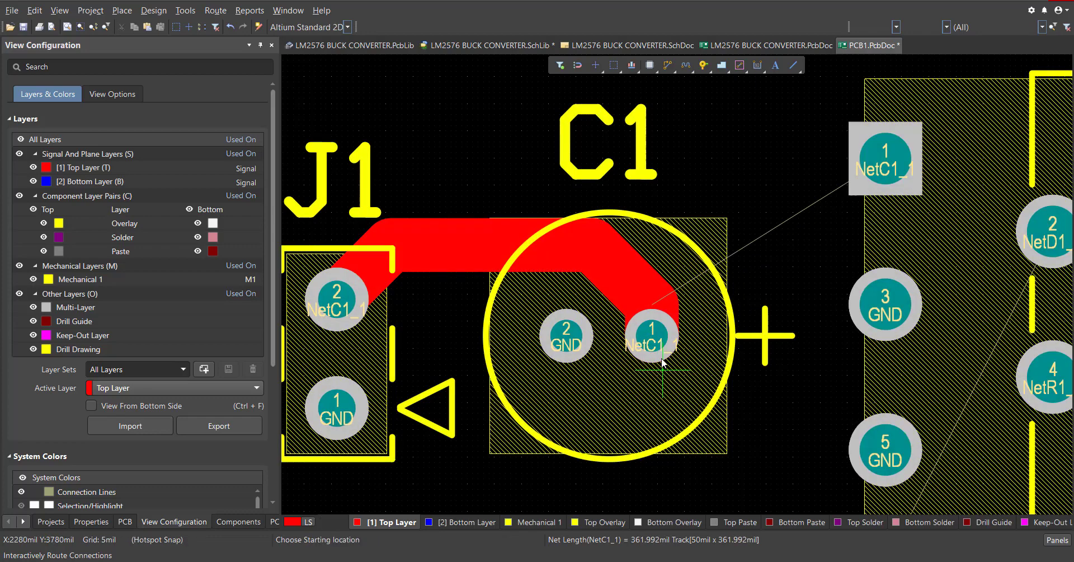
Step: Extend the NetC1_1 track to U1 pad 1 and straighten its segments into a horizontal run with a vertical branch to C1
{"action": "scroll", "coordinate": [541, 273], "scroll_direction": "down", "scroll_amount": 3, "text": "ctrl"}
{"action": "scroll", "coordinate": [541, 272], "scroll_direction": "up", "scroll_amount": 2, "text": "ctrl"}
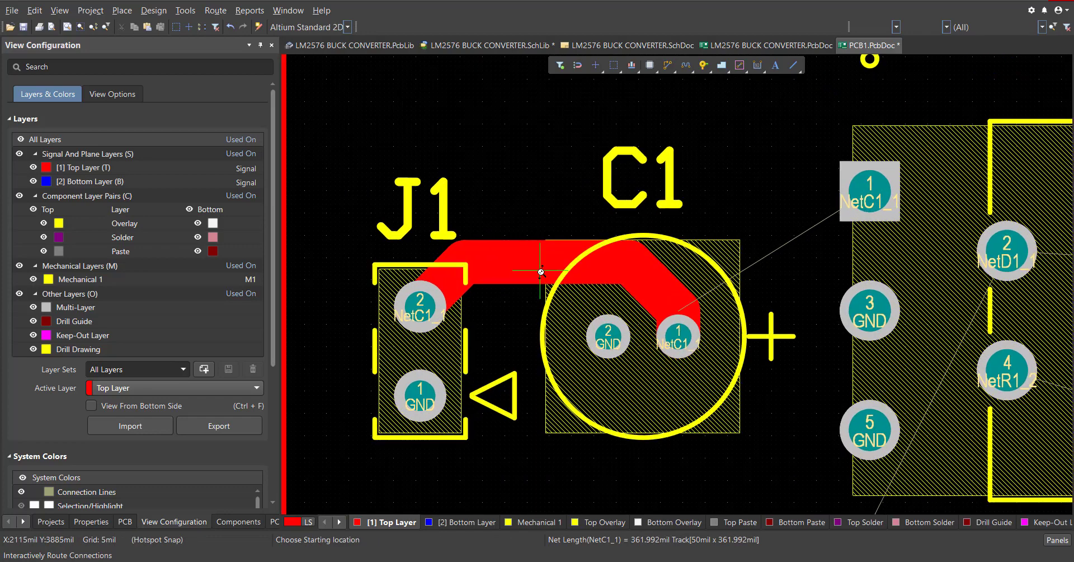
{"action": "left_click", "coordinate": [592, 271]}
{"action": "left_click", "coordinate": [869, 191]}
{"action": "right_click_drag", "start_coordinate": [471, 286], "coordinate": [439, 335]}
{"action": "left_click_drag", "start_coordinate": [620, 311], "coordinate": [620, 238]}
{"action": "scroll", "coordinate": [671, 254], "scroll_direction": "up", "scroll_amount": 3, "text": "ctrl"}
{"action": "left_click_drag", "start_coordinate": [702, 357], "coordinate": [705, 224]}
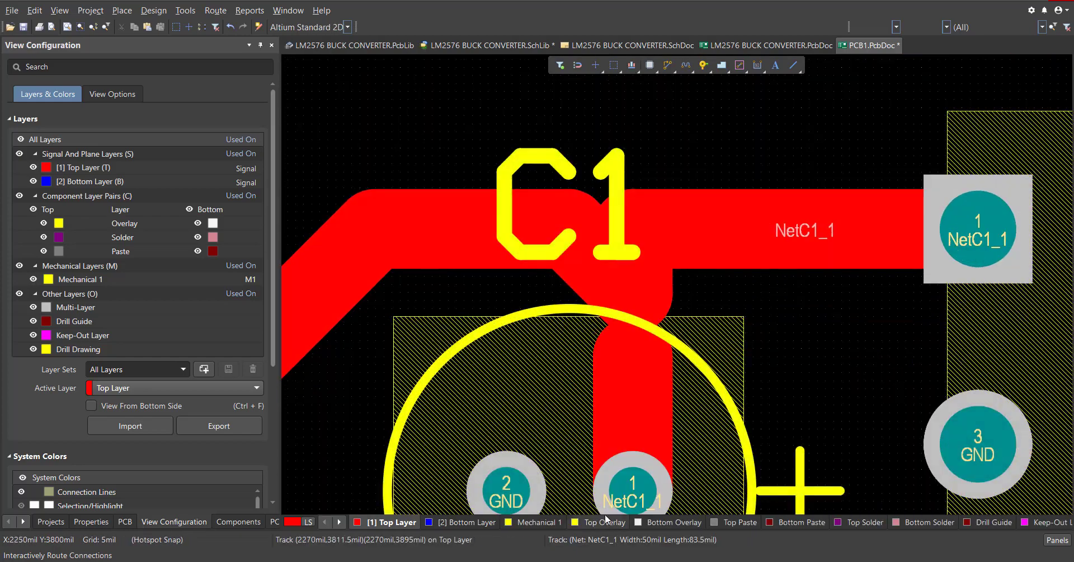
Step: Hide the Top Overlay and Mechanical 1 layers
{"action": "right_click", "coordinate": [604, 516]}
{"action": "left_click", "coordinate": [627, 302]}
{"action": "scroll", "coordinate": [593, 302], "scroll_direction": "down", "scroll_amount": 3, "text": "ctrl"}
{"action": "right_click", "coordinate": [536, 523]}
{"action": "left_click", "coordinate": [559, 302]}
Step: Add diagonal NetC1_1 track segments at the junction above C1 pad 1
{"action": "key", "text": "ctrl+w"}
{"action": "scroll", "coordinate": [636, 269], "scroll_direction": "up", "scroll_amount": 3, "text": "ctrl"}
{"action": "left_click_drag", "start_coordinate": [621, 276], "coordinate": [652, 295]}
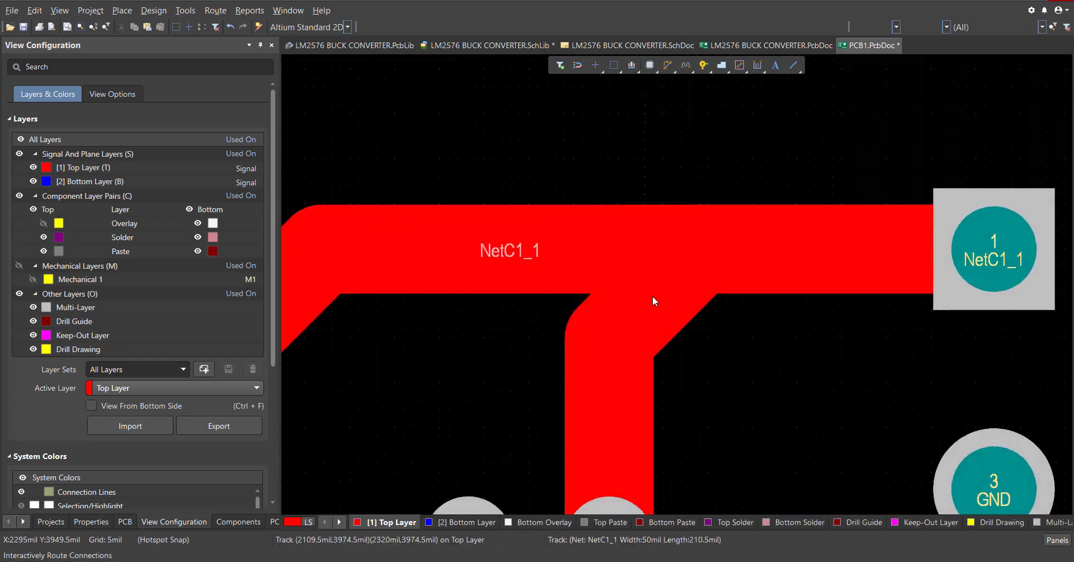
{"action": "scroll", "coordinate": [646, 336], "scroll_direction": "up", "scroll_amount": 3, "text": "ctrl"}
{"action": "left_click", "coordinate": [597, 353]}
Step: Route NetD1_1 with 50 mil tracks from D1 pad 1 to U1 pad 2 and on to L1 pad 2
{"action": "key", "text": "ctrl+w"}
{"action": "scroll", "coordinate": [558, 223], "scroll_direction": "down", "scroll_amount": 8, "text": "ctrl"}
{"action": "scroll", "coordinate": [662, 335], "scroll_direction": "up", "scroll_amount": 3, "text": "ctrl"}
{"action": "left_click", "coordinate": [535, 437]}
{"action": "left_click", "coordinate": [593, 333]}
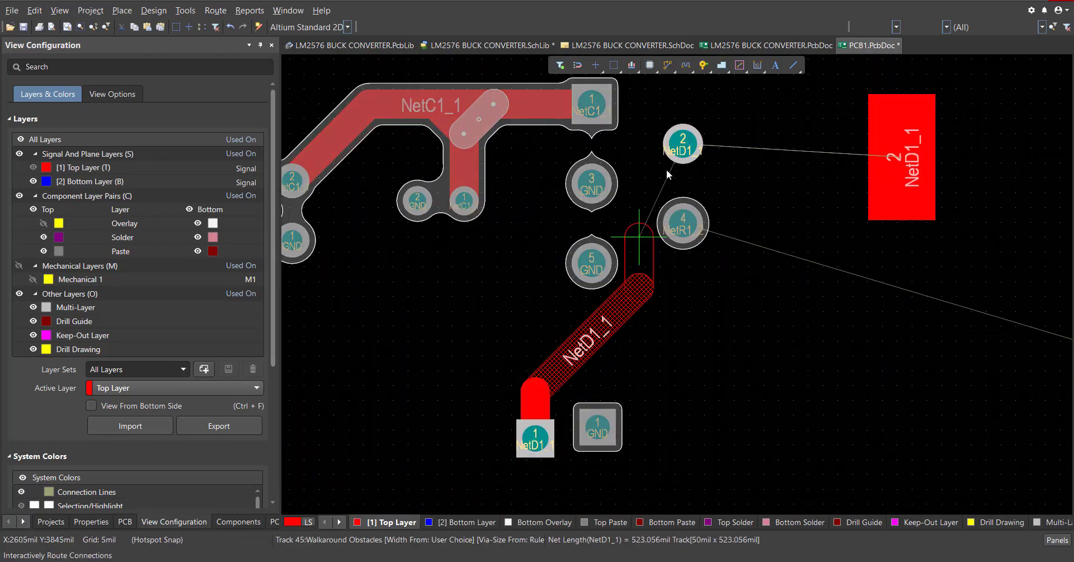
{"action": "left_click", "coordinate": [683, 144]}
{"action": "right_click_drag", "start_coordinate": [867, 153], "coordinate": [662, 209]}
{"action": "left_click", "coordinate": [477, 199]}
{"action": "left_click", "coordinate": [477, 199]}
{"action": "left_click", "coordinate": [693, 201]}
Step: Route NetC2_1 with 50 mil tracks from L1 pad 1 to C2 pad 1 and around to R1 pad 1
{"action": "scroll", "coordinate": [643, 196], "scroll_direction": "down", "scroll_amount": 8, "text": "ctrl"}
{"action": "scroll", "coordinate": [644, 210], "scroll_direction": "up", "scroll_amount": 5, "text": "ctrl"}
{"action": "right_click_drag", "start_coordinate": [787, 147], "coordinate": [660, 163]}
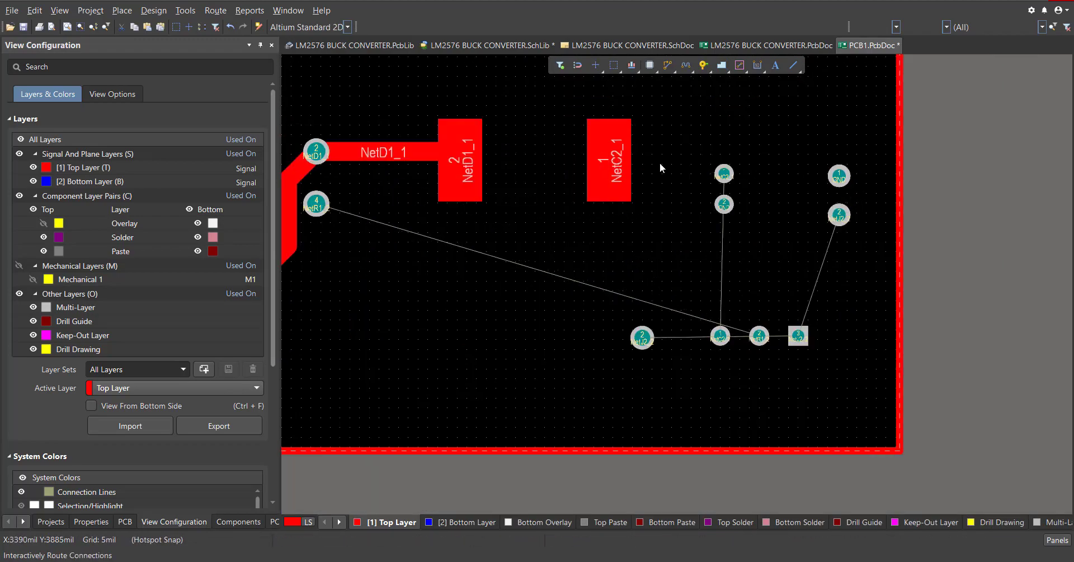
{"action": "left_click", "coordinate": [609, 160]}
{"action": "left_click", "coordinate": [724, 173]}
{"action": "scroll", "coordinate": [721, 182], "scroll_direction": "up", "scroll_amount": 3, "text": "ctrl"}
{"action": "left_click", "coordinate": [720, 403]}
{"action": "left_click", "coordinate": [780, 180]}
{"action": "left_click", "coordinate": [725, 169]}
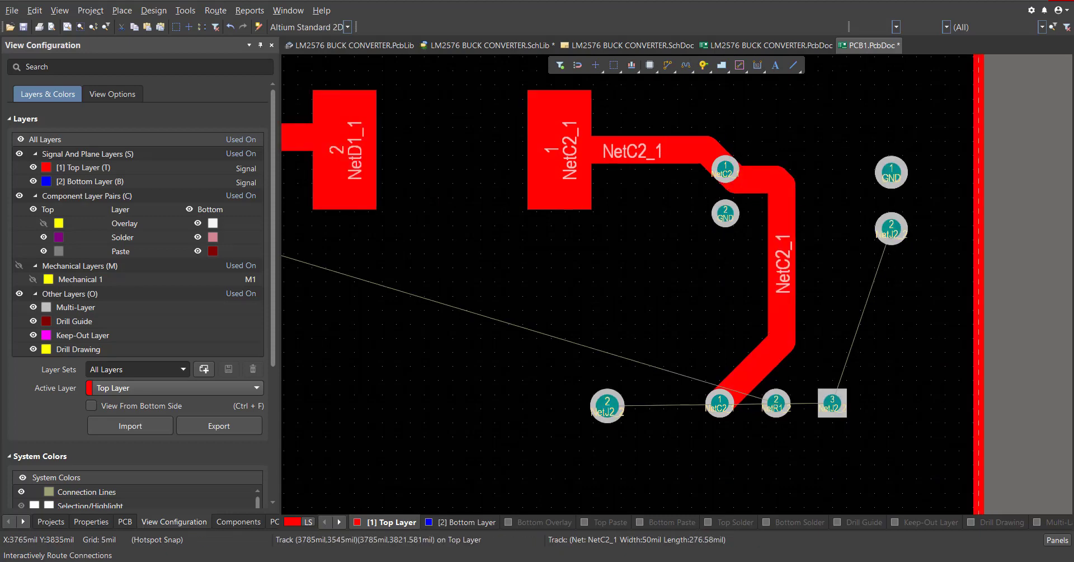
Step: Route NetJ2_2 with 50 mil tracks from J2 pad 2 through R1 pad 3 and below R1 to R2 pad 2
{"action": "scroll", "coordinate": [767, 139], "scroll_direction": "up", "scroll_amount": 5, "text": "ctrl"}
{"action": "scroll", "coordinate": [744, 126], "scroll_direction": "down", "scroll_amount": 8, "text": "ctrl"}
{"action": "left_click", "coordinate": [844, 175]}
{"action": "left_click", "coordinate": [799, 307]}
{"action": "scroll", "coordinate": [761, 358], "scroll_direction": "up", "scroll_amount": 2, "text": "ctrl"}
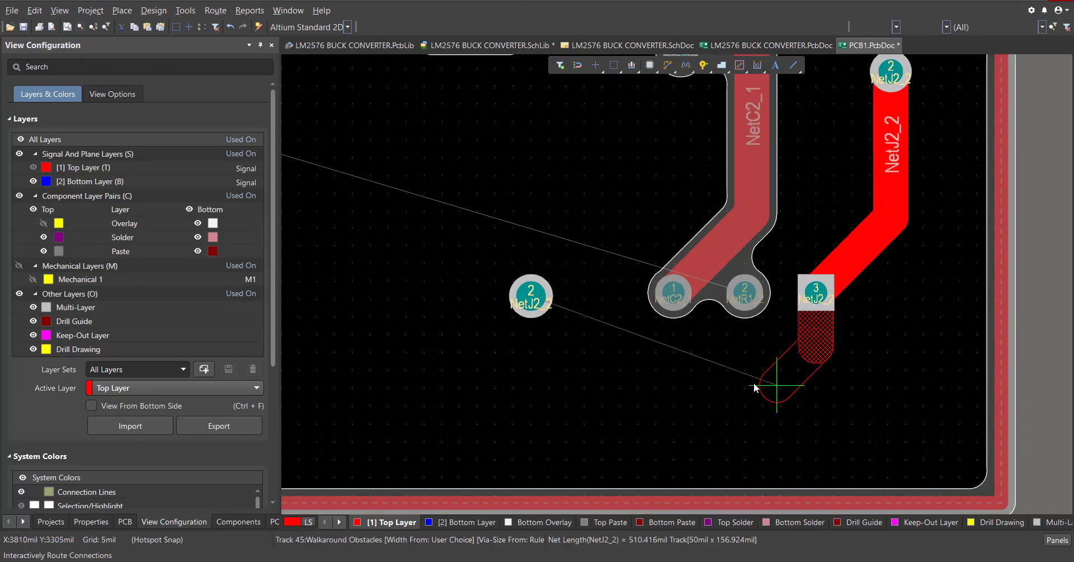
{"action": "left_click", "coordinate": [531, 297]}
Step: Route NetR1_2 with a 50 mil track from R1 pad 2, passing below R1 pad 1, to U1 pad 4
{"action": "left_click", "coordinate": [744, 291]}
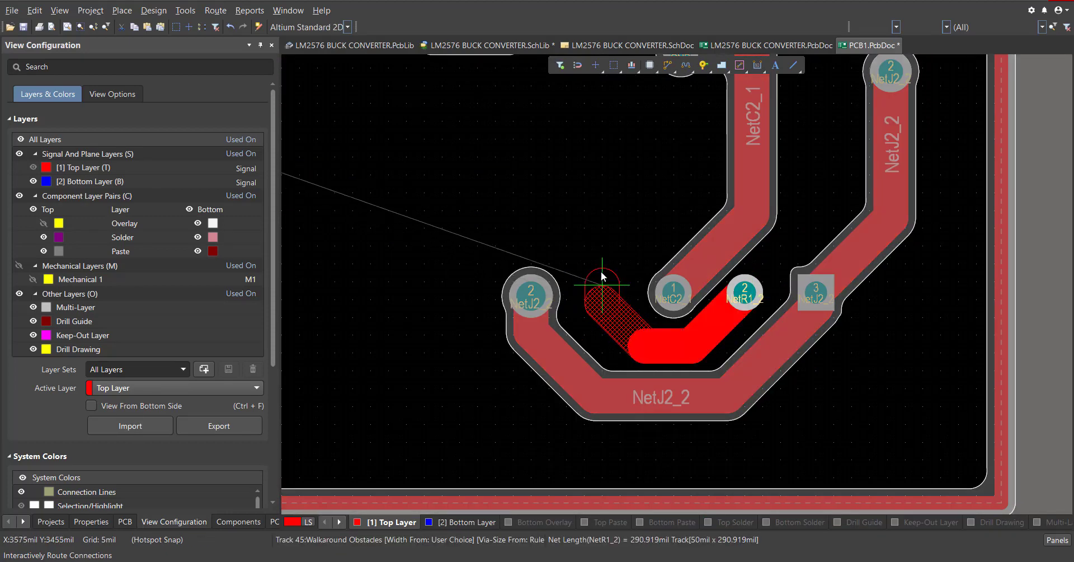
{"action": "left_click", "coordinate": [602, 274]}
{"action": "scroll", "coordinate": [602, 274], "scroll_direction": "down", "scroll_amount": 4, "text": "ctrl"}
{"action": "scroll", "coordinate": [481, 179], "scroll_direction": "up", "scroll_amount": 3, "text": "ctrl"}
{"action": "left_click", "coordinate": [758, 384]}
{"action": "left_click", "coordinate": [292, 273]}
Step: Examine the routed tracks across the board and the unrouted GND pads around U1
{"action": "scroll", "coordinate": [711, 324], "scroll_direction": "down", "scroll_amount": 5, "text": "ctrl"}
{"action": "scroll", "coordinate": [734, 358], "scroll_direction": "up", "scroll_amount": 3, "text": "ctrl"}
{"action": "scroll", "coordinate": [772, 372], "scroll_direction": "down", "scroll_amount": 4, "text": "ctrl"}
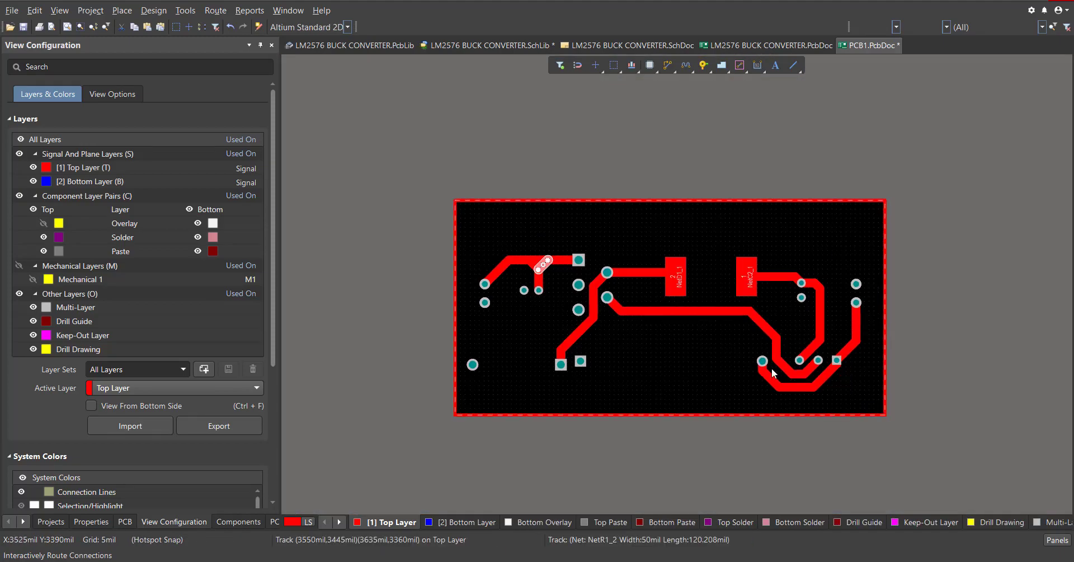
{"action": "scroll", "coordinate": [606, 266], "scroll_direction": "up", "scroll_amount": 6, "text": "ctrl"}
{"action": "scroll", "coordinate": [616, 241], "scroll_direction": "down", "scroll_amount": 8, "text": "ctrl"}
{"action": "scroll", "coordinate": [632, 213], "scroll_direction": "up", "scroll_amount": 2, "text": "ctrl"}
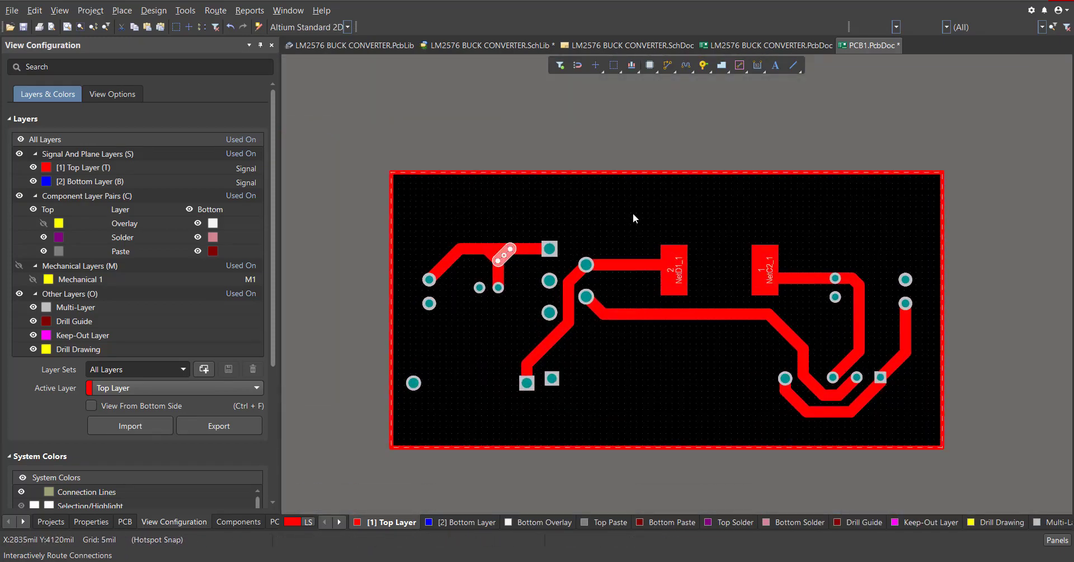
{"action": "scroll", "coordinate": [604, 213], "scroll_direction": "up", "scroll_amount": 5, "text": "ctrl"}
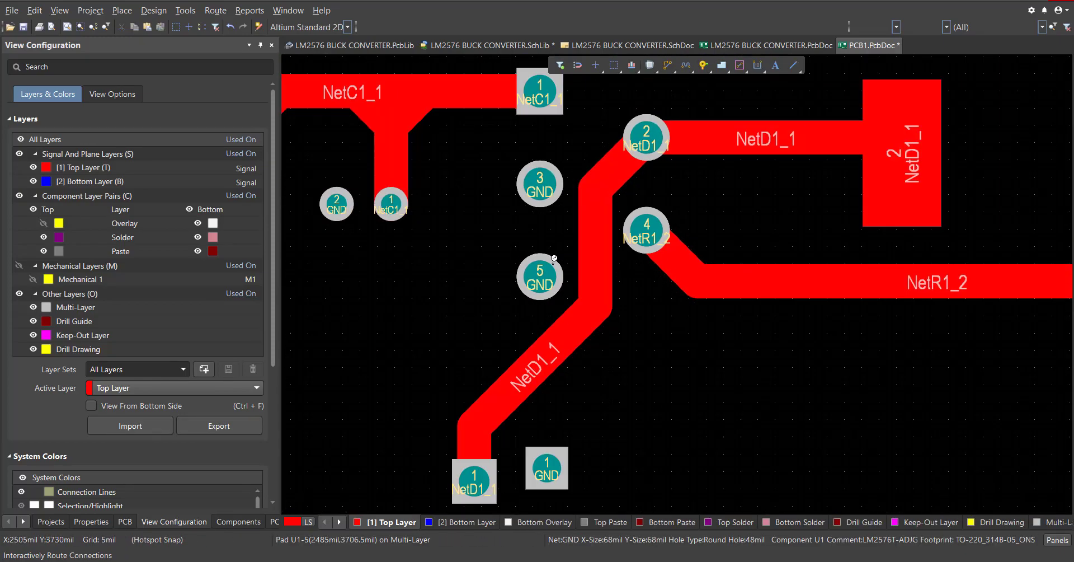
{"action": "scroll", "coordinate": [554, 259], "scroll_direction": "down", "scroll_amount": 5, "text": "ctrl"}
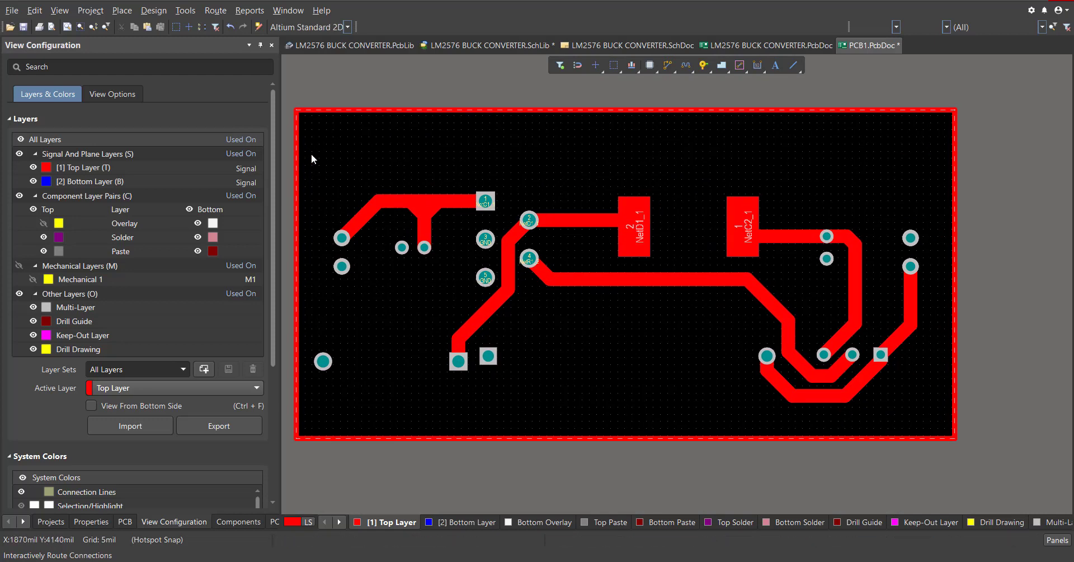
{"action": "right_click_drag", "start_coordinate": [346, 167], "coordinate": [357, 173]}
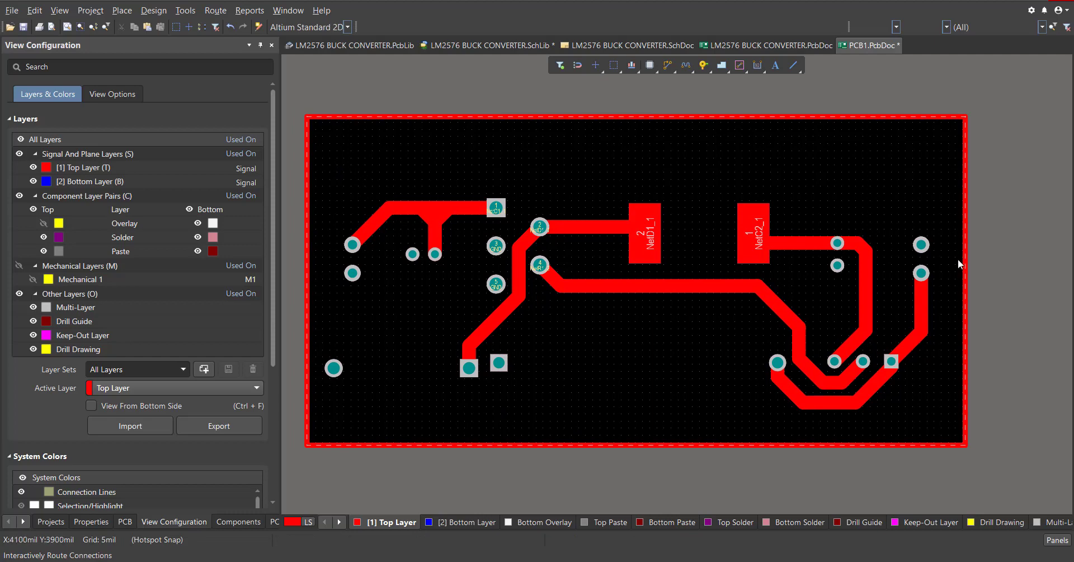
Step: Select the four board outline tracks and create a polygon from these primitives
{"action": "left_click_drag", "start_coordinate": [356, 164], "coordinate": [301, 106]}
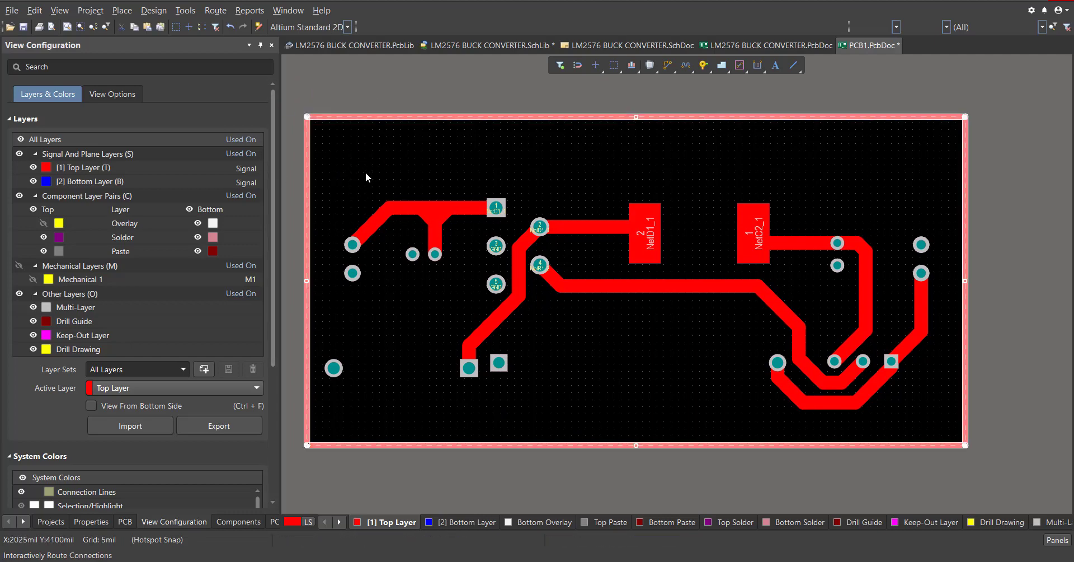
{"action": "right_click_drag", "start_coordinate": [418, 218], "coordinate": [424, 233]}
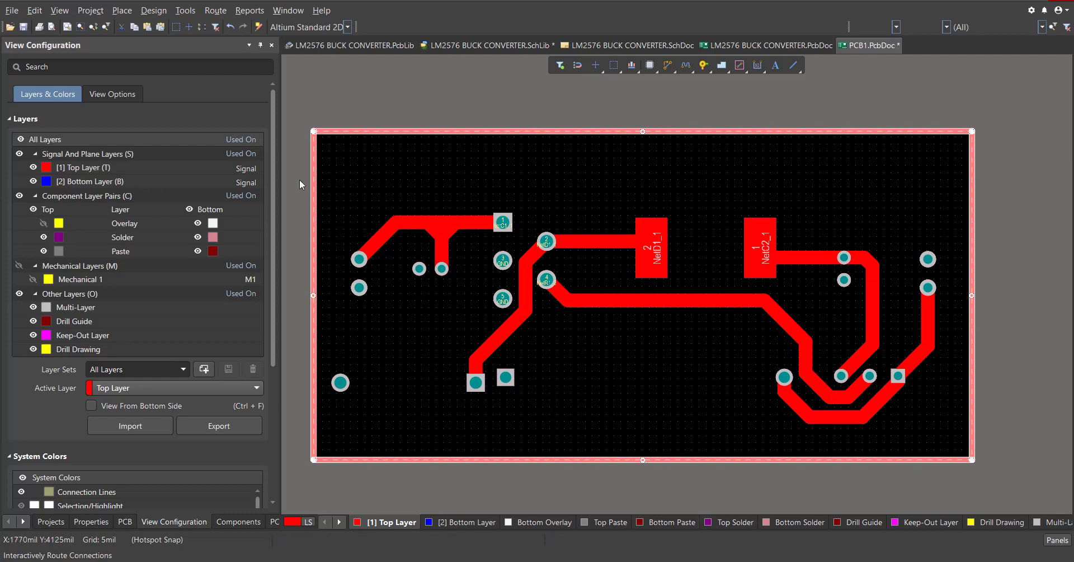
{"action": "left_click", "coordinate": [185, 10]}
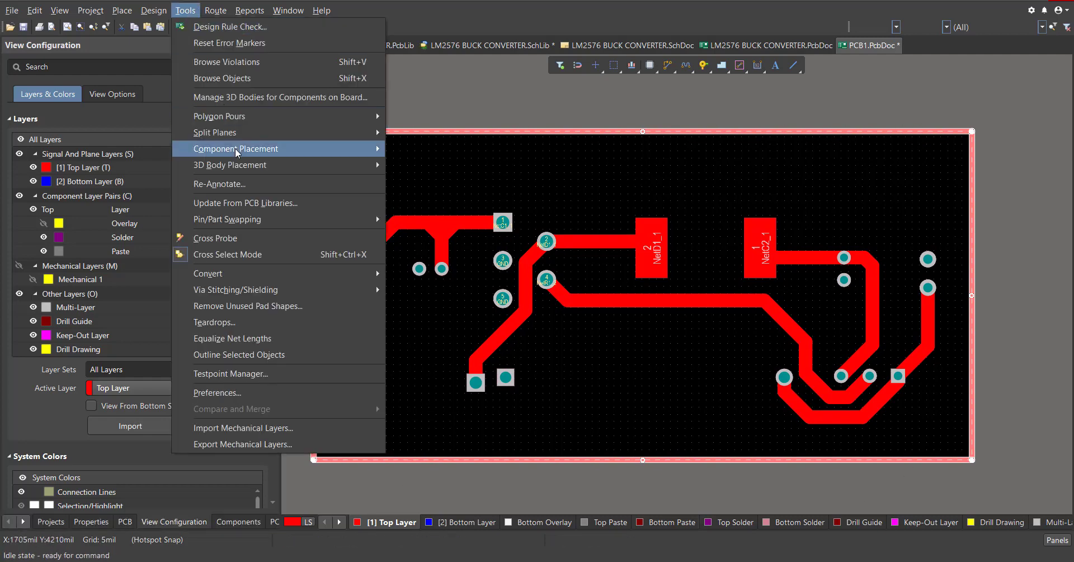
{"action": "mouse_move", "coordinate": [239, 144]}
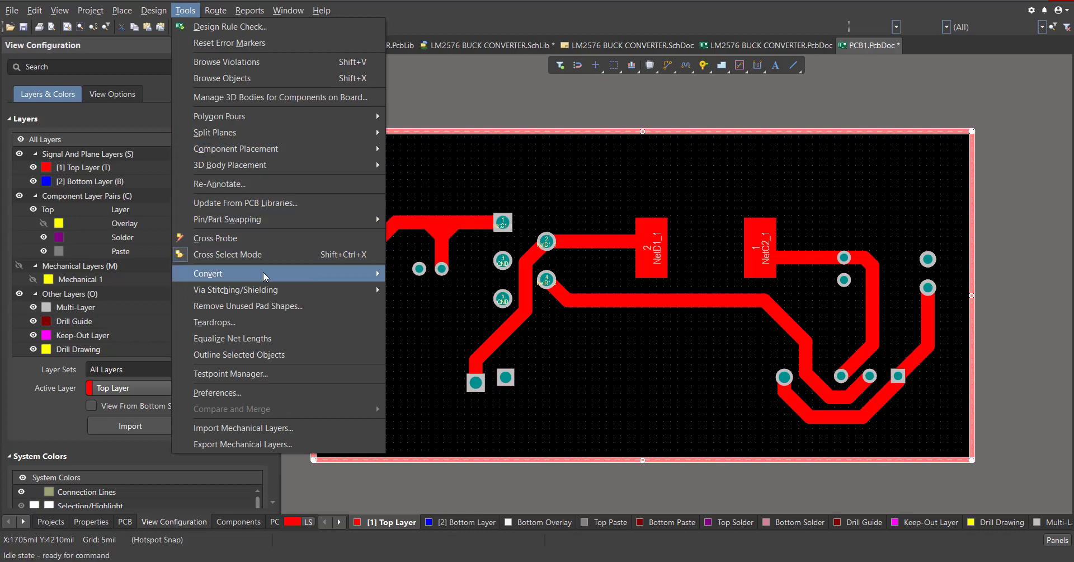
{"action": "mouse_move", "coordinate": [263, 272]}
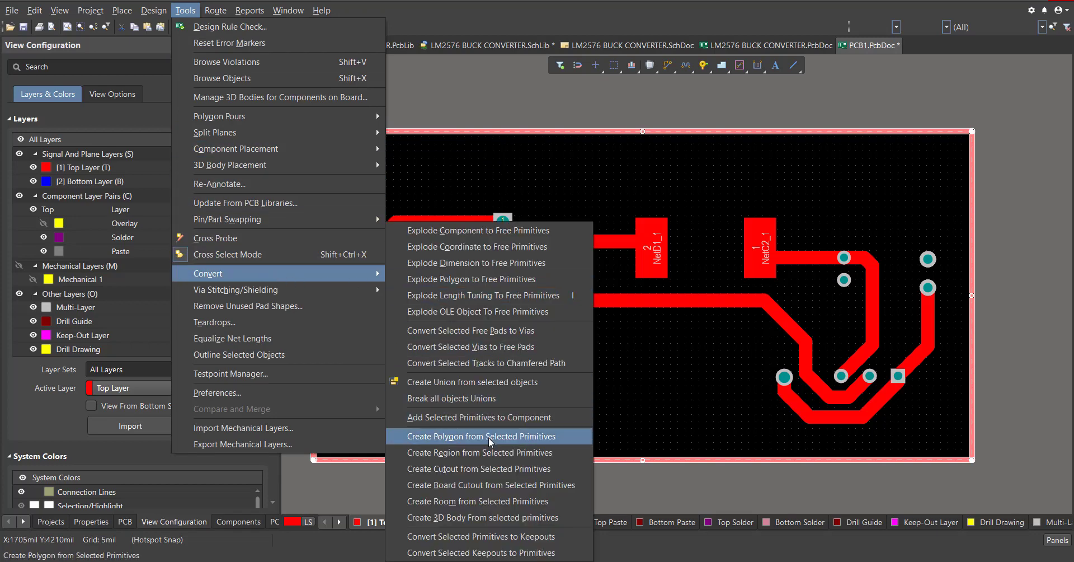
{"action": "left_click", "coordinate": [562, 437]}
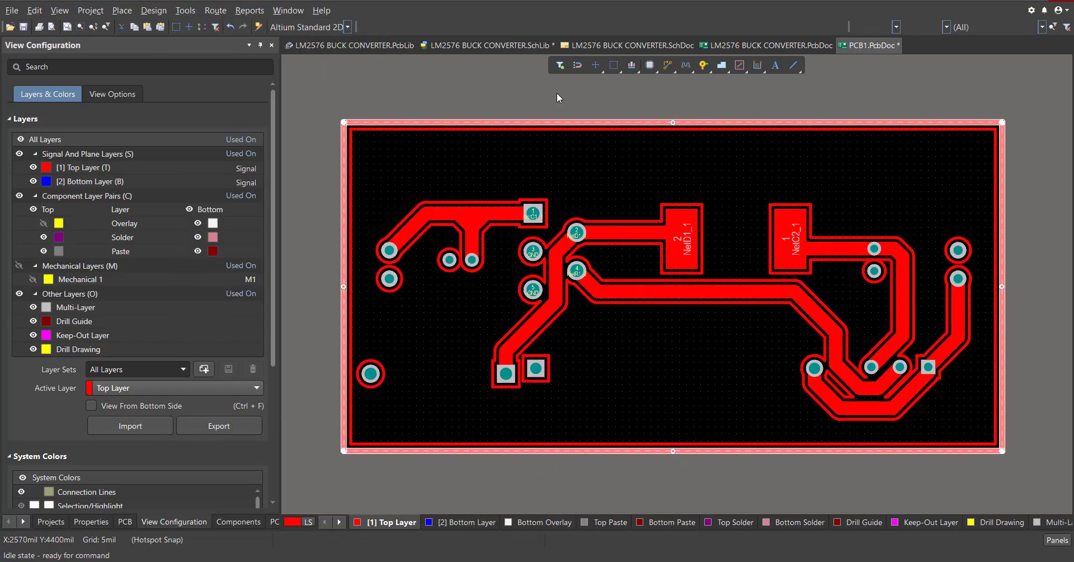
Step: Enable polygons in the selection filter and assign the board-wide Top Layer polygon pour to the GND net
{"action": "right_click_drag", "start_coordinate": [556, 93], "coordinate": [552, 101]}
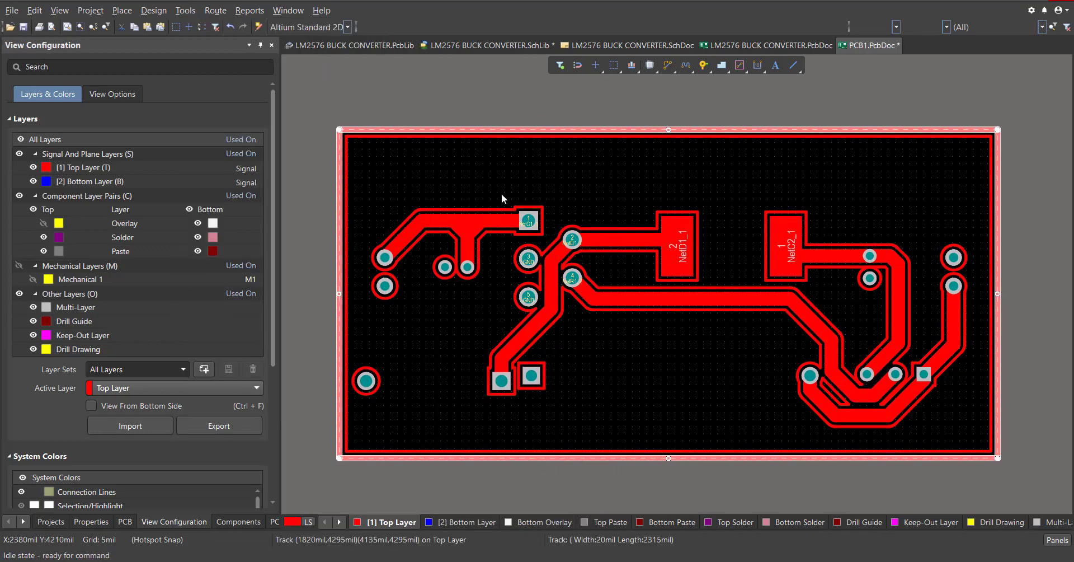
{"action": "left_click", "coordinate": [560, 65]}
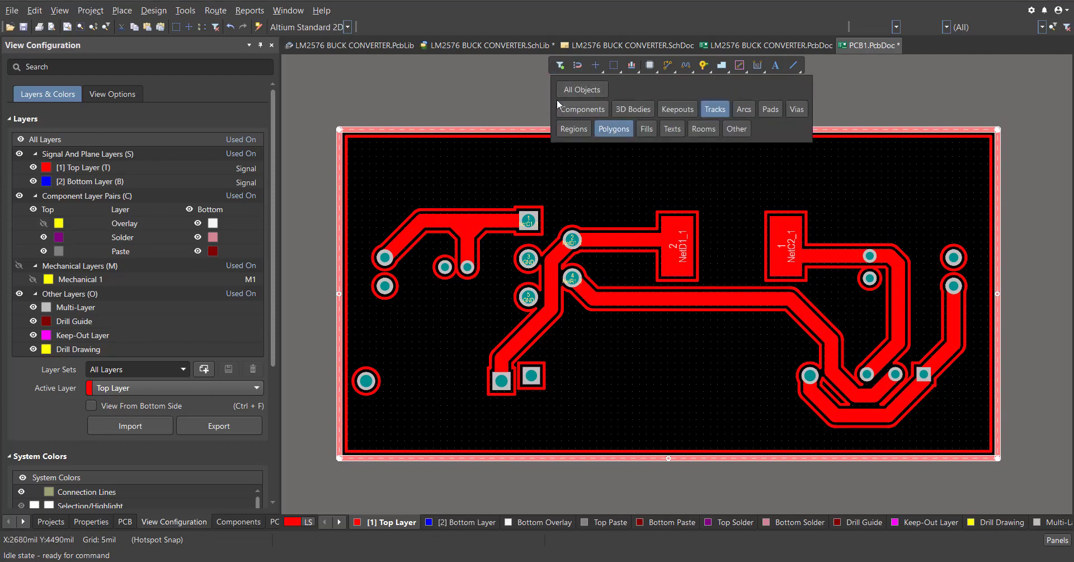
{"action": "left_click", "coordinate": [600, 192]}
{"action": "double_click", "coordinate": [586, 189]}
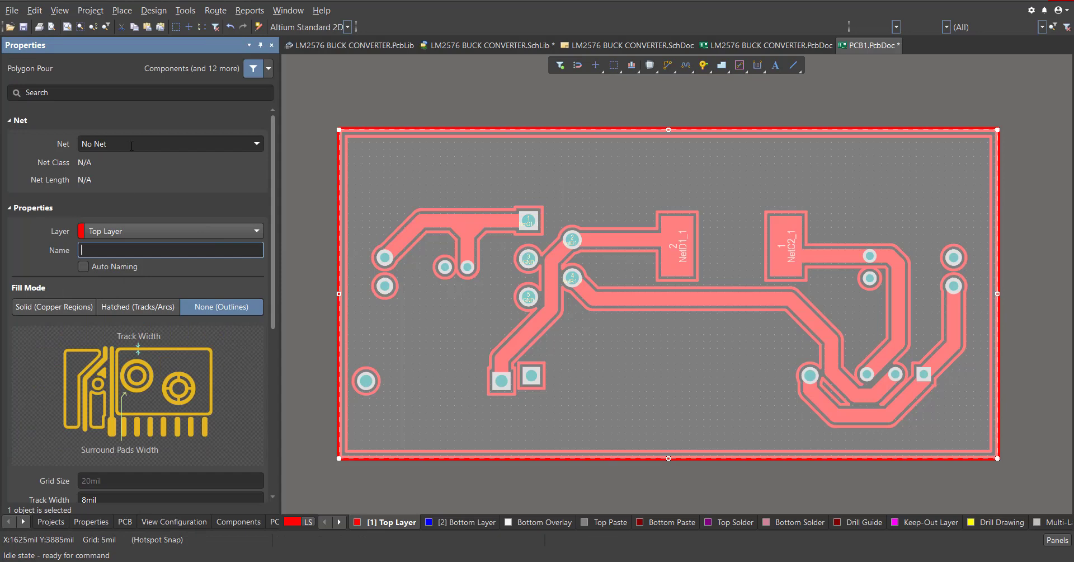
{"action": "left_click", "coordinate": [132, 145]}
{"action": "type", "text": "GND"}
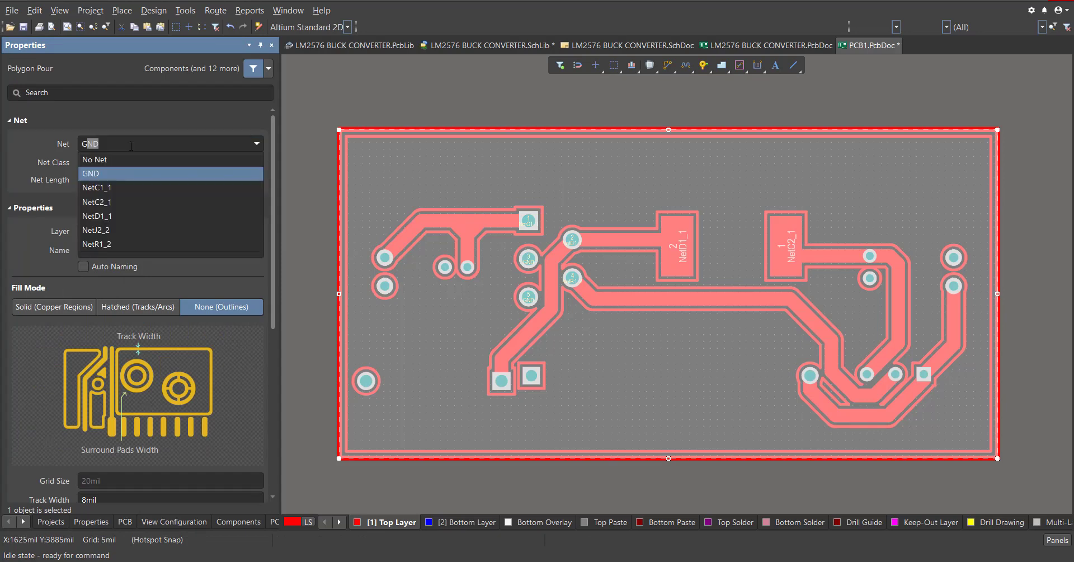
{"action": "left_click", "coordinate": [113, 170]}
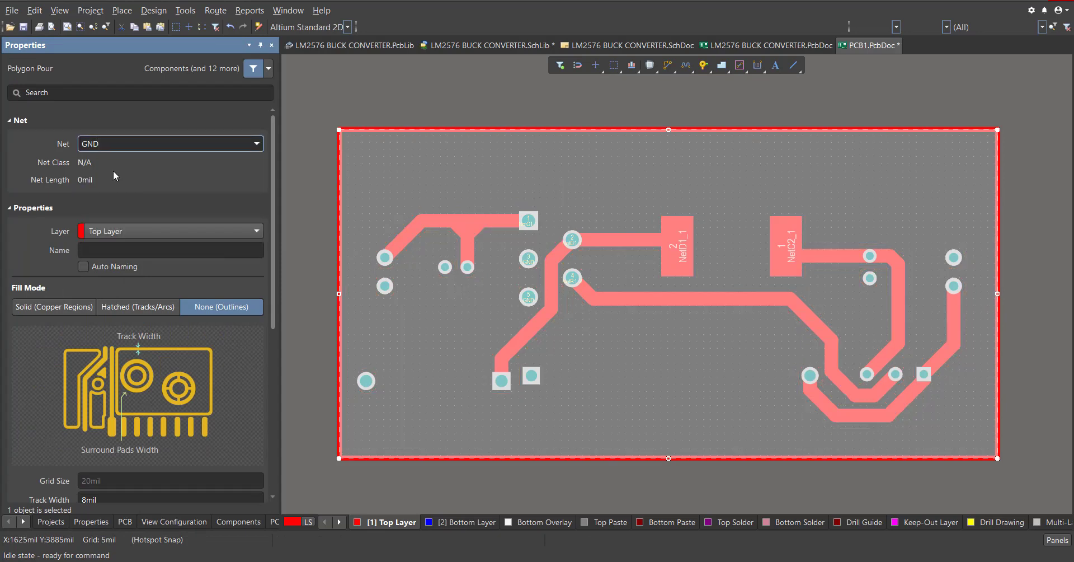
Step: Name the polygon pour GND and apply the change
{"action": "left_click", "coordinate": [122, 250]}
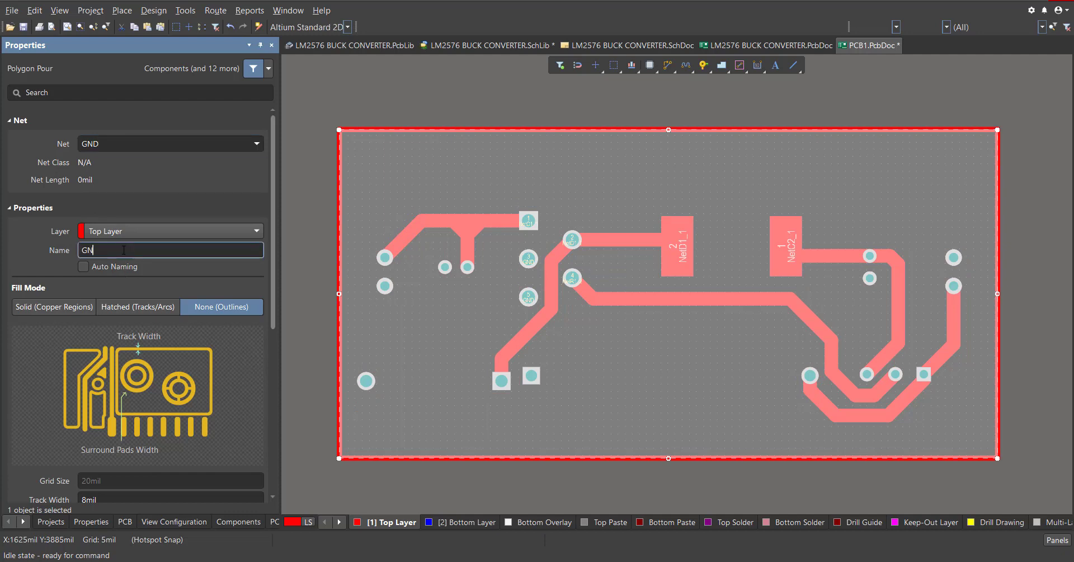
{"action": "type", "text": "GND"}
{"action": "key", "text": "Return"}
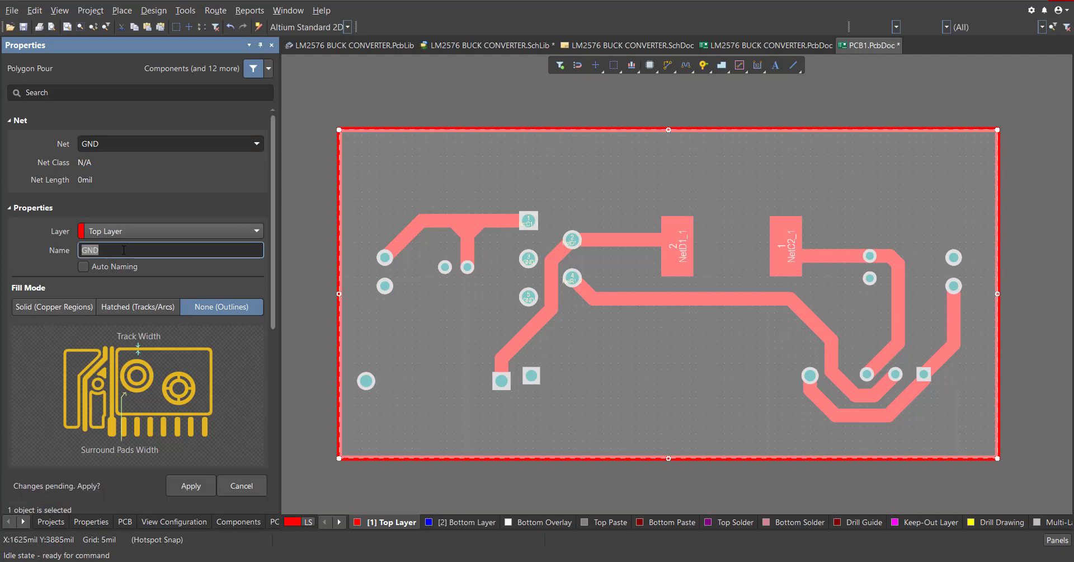
{"action": "left_click", "coordinate": [193, 488]}
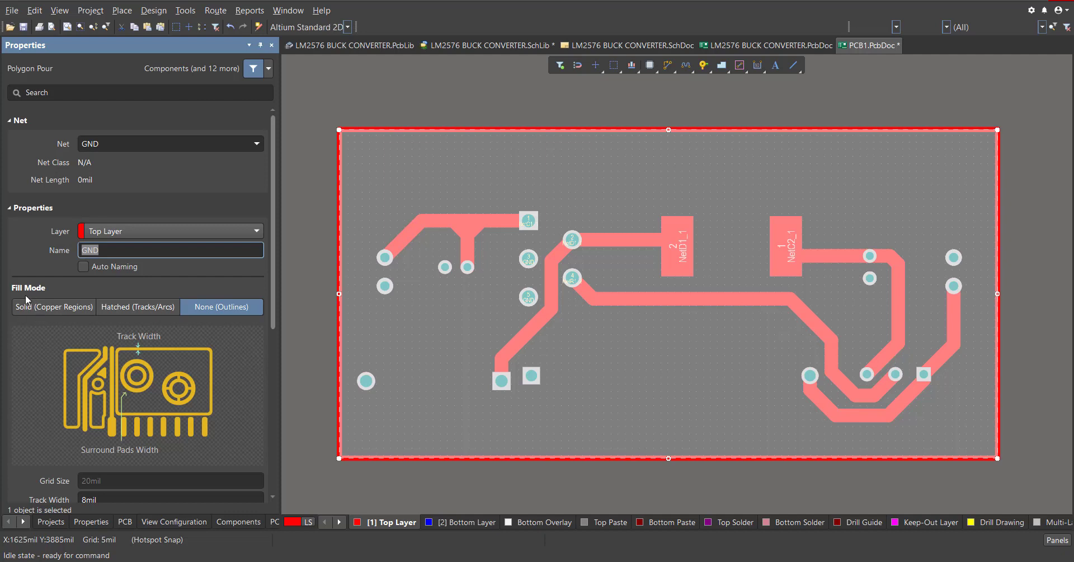
Step: Set the GND polygon's fill mode to Solid (Copper Regions) and apply the change
{"action": "left_click", "coordinate": [57, 307]}
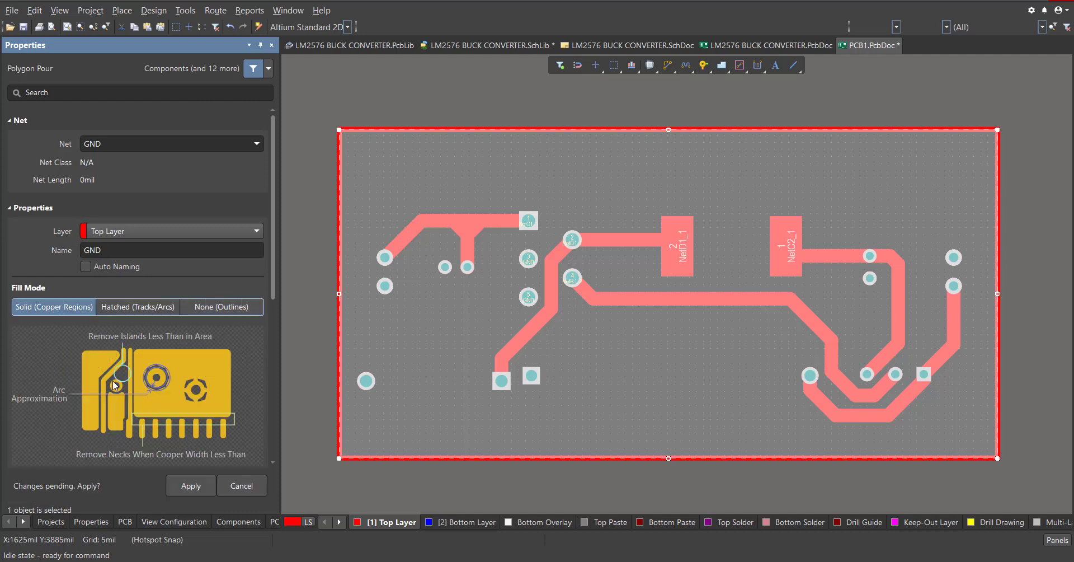
{"action": "left_click", "coordinate": [202, 486]}
{"action": "mouse_move", "coordinate": [373, 448]}
{"action": "right_mouse_down"}
{"action": "mouse_move", "coordinate": [387, 432]}
{"action": "mouse_move", "coordinate": [380, 440]}
{"action": "right_mouse_up"}
{"action": "right_click_drag", "start_coordinate": [493, 393], "coordinate": [479, 404]}
{"action": "scroll", "coordinate": [479, 404], "scroll_direction": "down", "scroll_amount": 1, "text": "ctrl"}
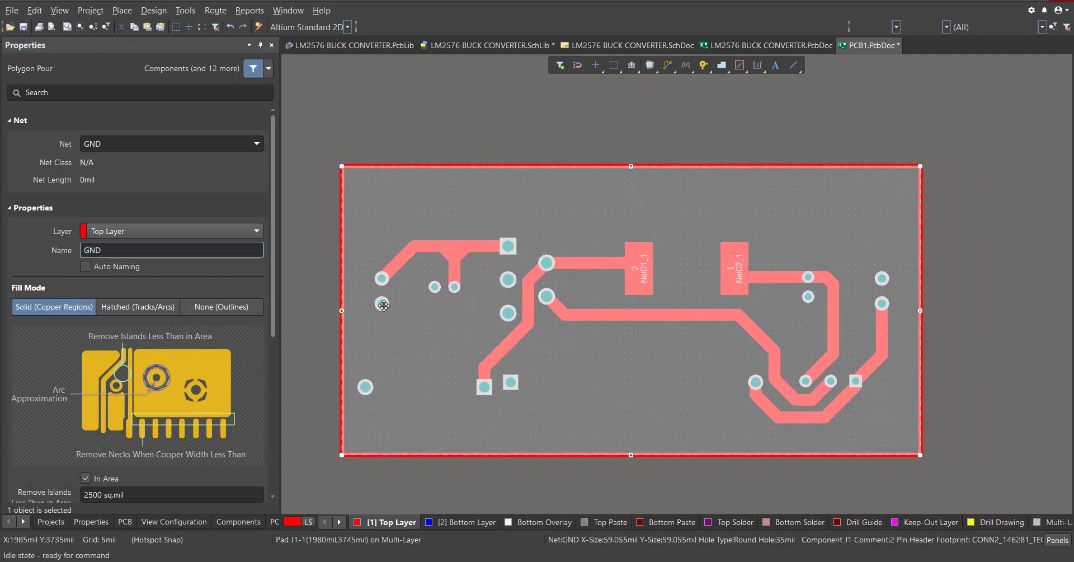
Step: Repour all polygons on the board
{"action": "left_click", "coordinate": [183, 11]}
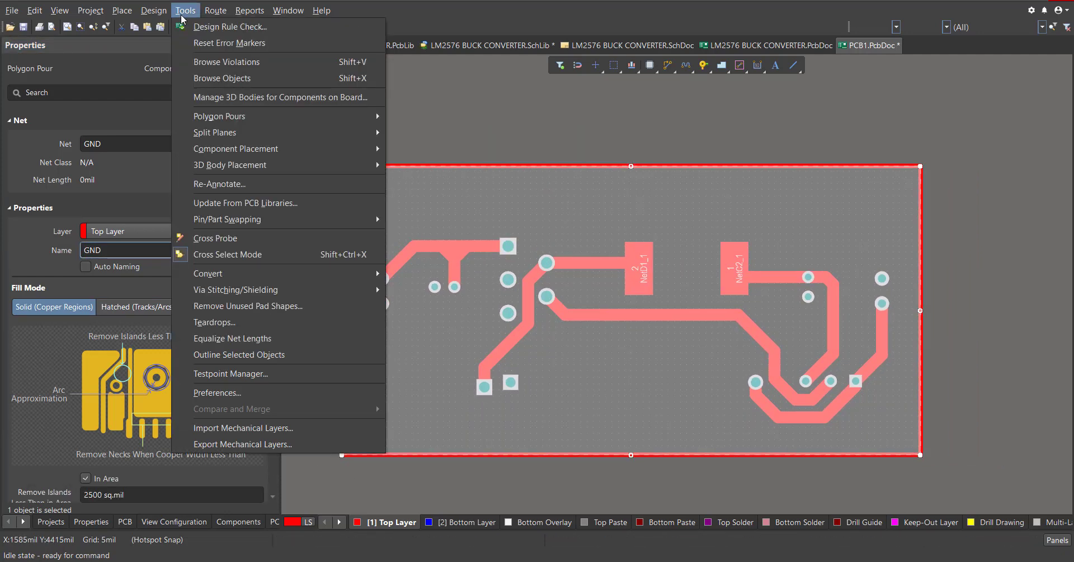
{"action": "mouse_move", "coordinate": [301, 116]}
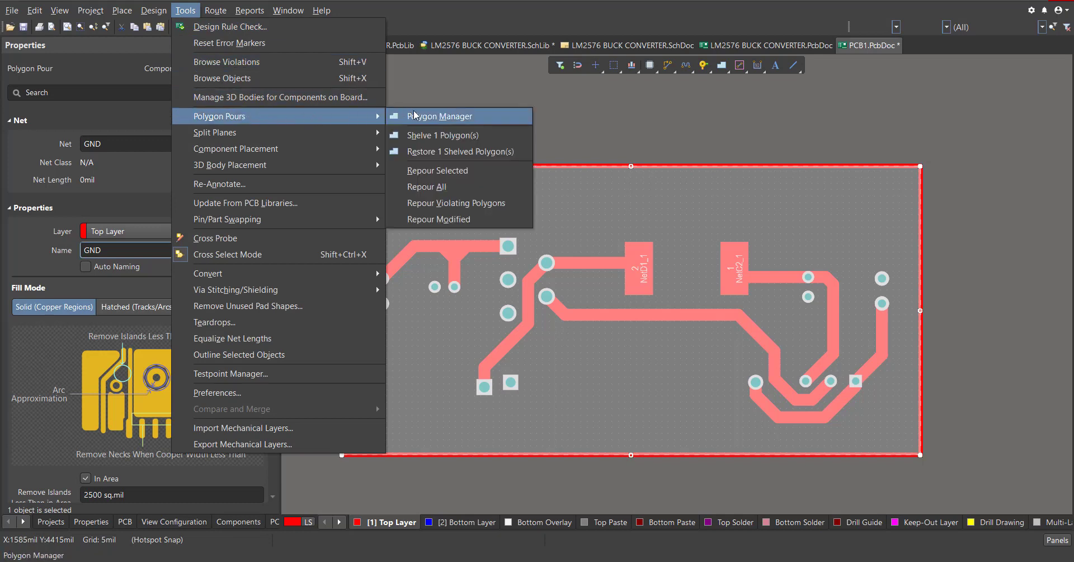
{"action": "left_click", "coordinate": [458, 187]}
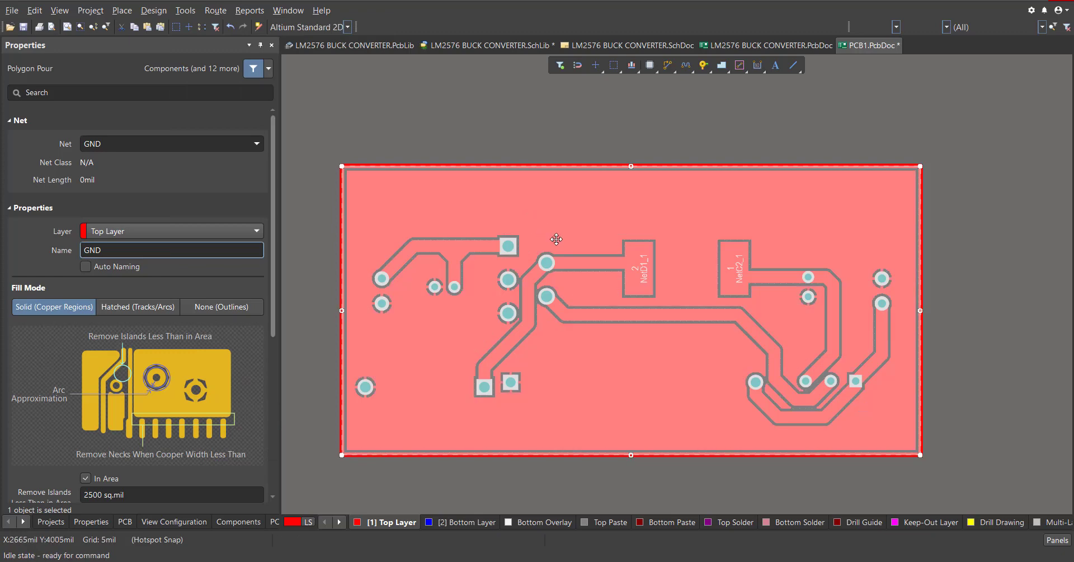
Step: Examine the poured GND copper across the board and its connections to the GND pads of U1
{"action": "right_click_drag", "start_coordinate": [563, 250], "coordinate": [531, 250]}
{"action": "scroll", "coordinate": [530, 250], "scroll_direction": "up", "scroll_amount": 1, "text": "ctrl"}
{"action": "left_click", "coordinate": [513, 139]}
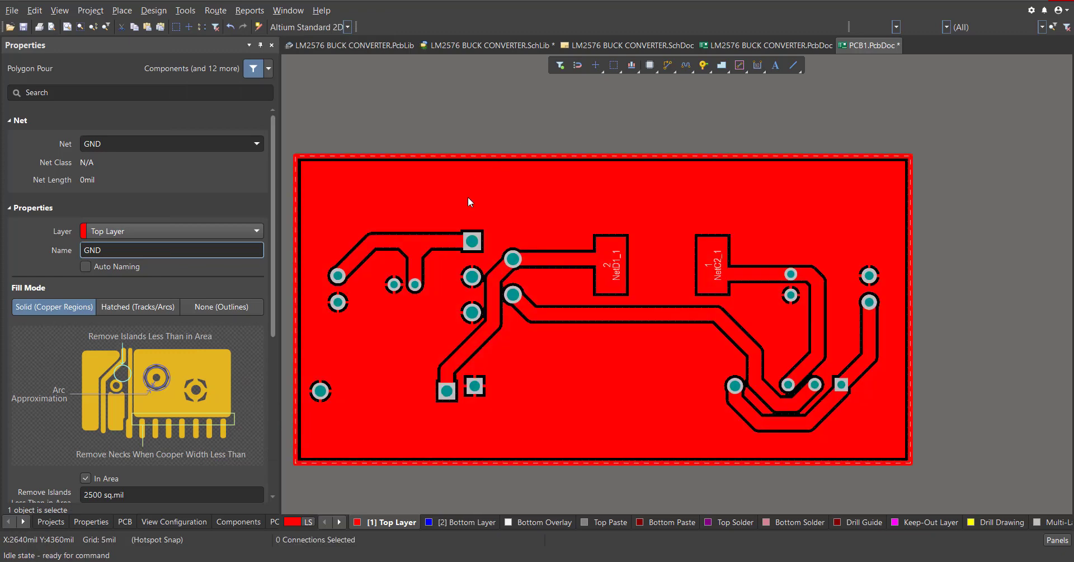
{"action": "right_click_drag", "start_coordinate": [502, 206], "coordinate": [519, 201]}
{"action": "left_click", "coordinate": [519, 201]}
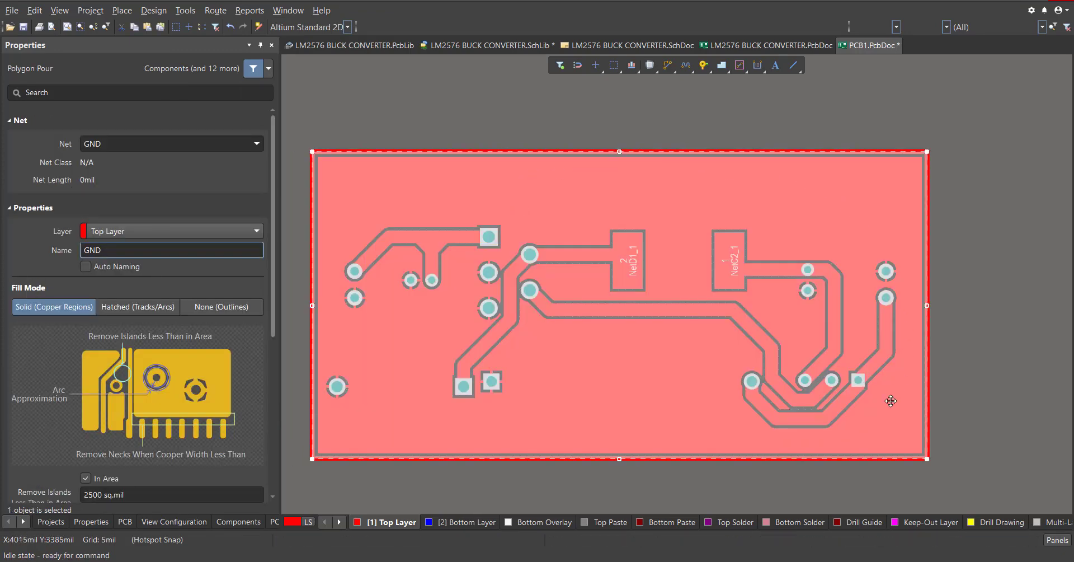
{"action": "scroll", "coordinate": [441, 282], "scroll_direction": "up", "scroll_amount": 2, "text": "ctrl"}
{"action": "scroll", "coordinate": [504, 263], "scroll_direction": "up", "scroll_amount": 5, "text": "ctrl"}
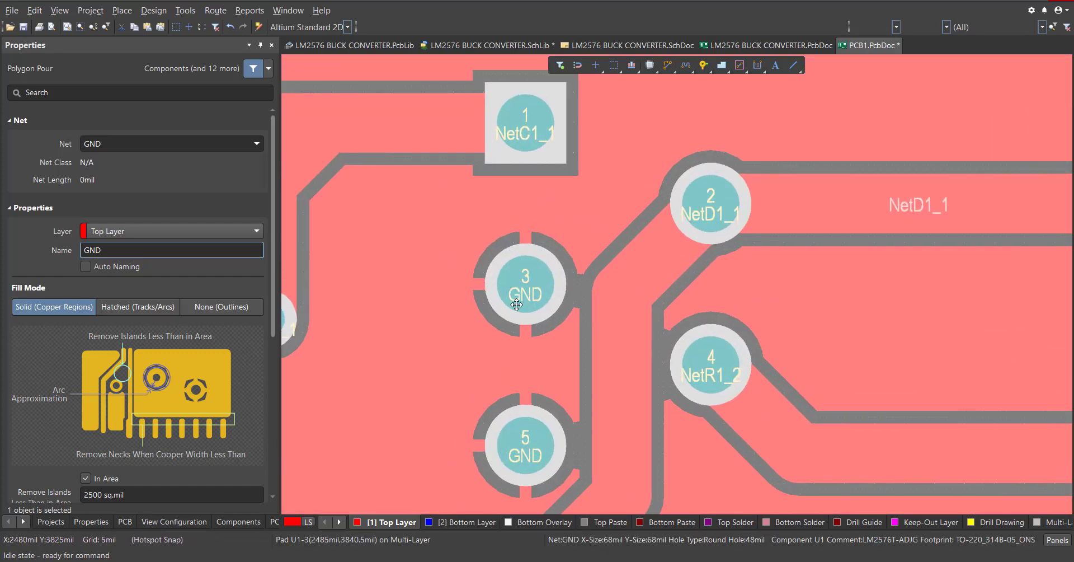
{"action": "scroll", "coordinate": [556, 287], "scroll_direction": "down", "scroll_amount": 7, "text": "ctrl"}
{"action": "right_click_drag", "start_coordinate": [675, 344], "coordinate": [610, 339]}
{"action": "scroll", "coordinate": [612, 338], "scroll_direction": "down", "scroll_amount": 1, "text": "ctrl"}
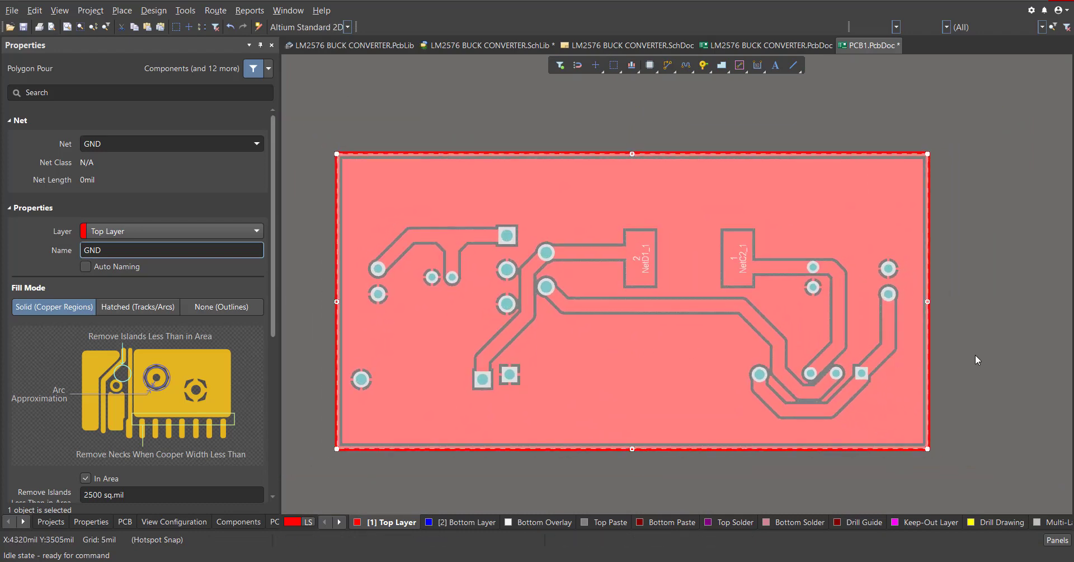
{"action": "left_click", "coordinate": [976, 355]}
{"action": "right_click_drag", "start_coordinate": [933, 357], "coordinate": [933, 345]}
{"action": "scroll", "coordinate": [939, 342], "scroll_direction": "down", "scroll_amount": 2, "text": "ctrl"}
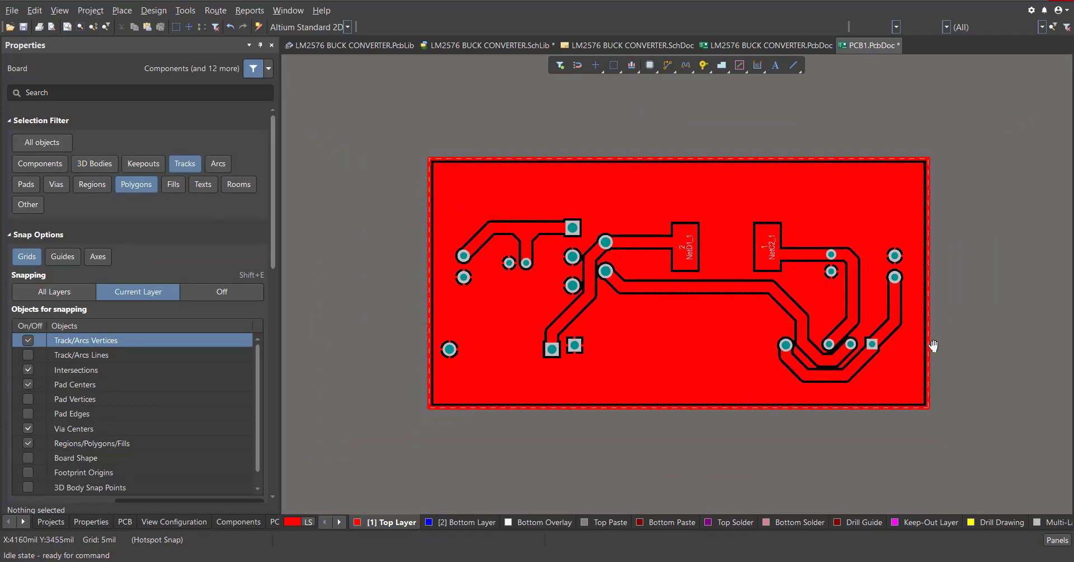
Step: Make the Top Overlay layer visible on the board
{"action": "key", "text": "l"}
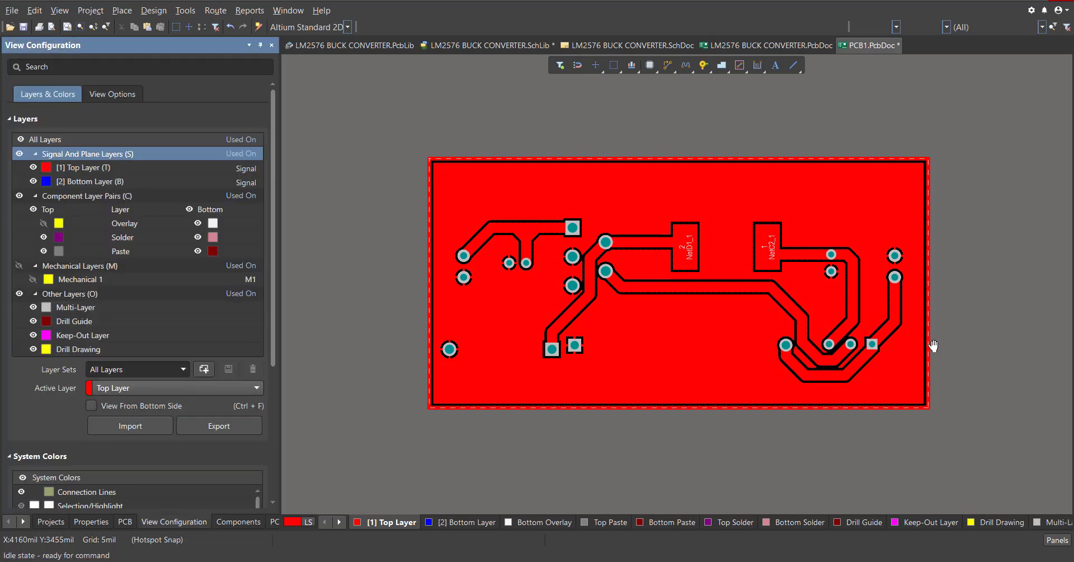
{"action": "left_click", "coordinate": [44, 223]}
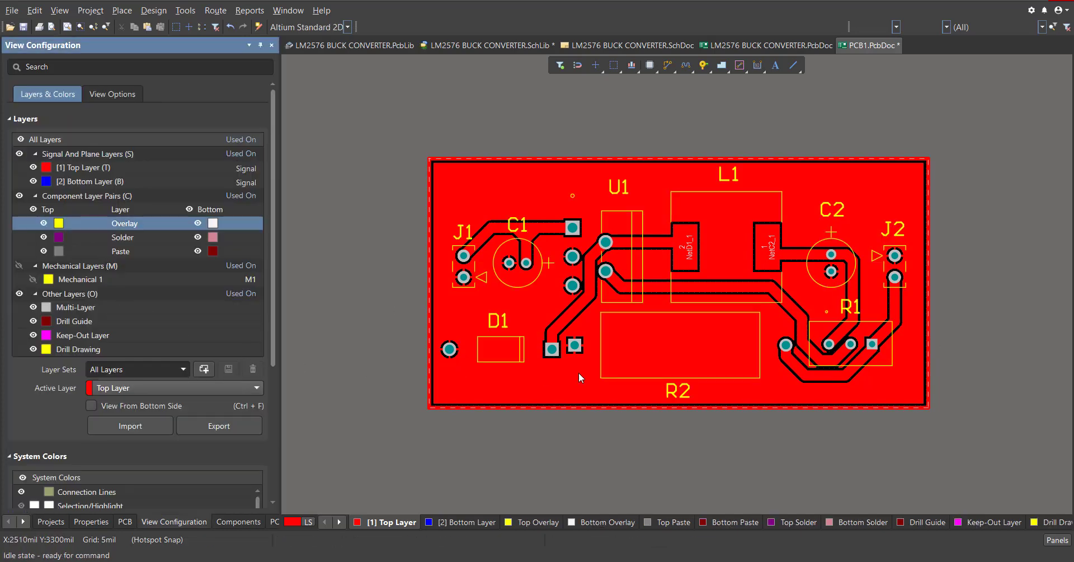
{"action": "right_click_drag", "start_coordinate": [574, 374], "coordinate": [503, 381]}
{"action": "scroll", "coordinate": [503, 382], "scroll_direction": "down", "scroll_amount": 1, "text": "ctrl"}
{"action": "right_click_drag", "start_coordinate": [548, 411], "coordinate": [545, 391]}
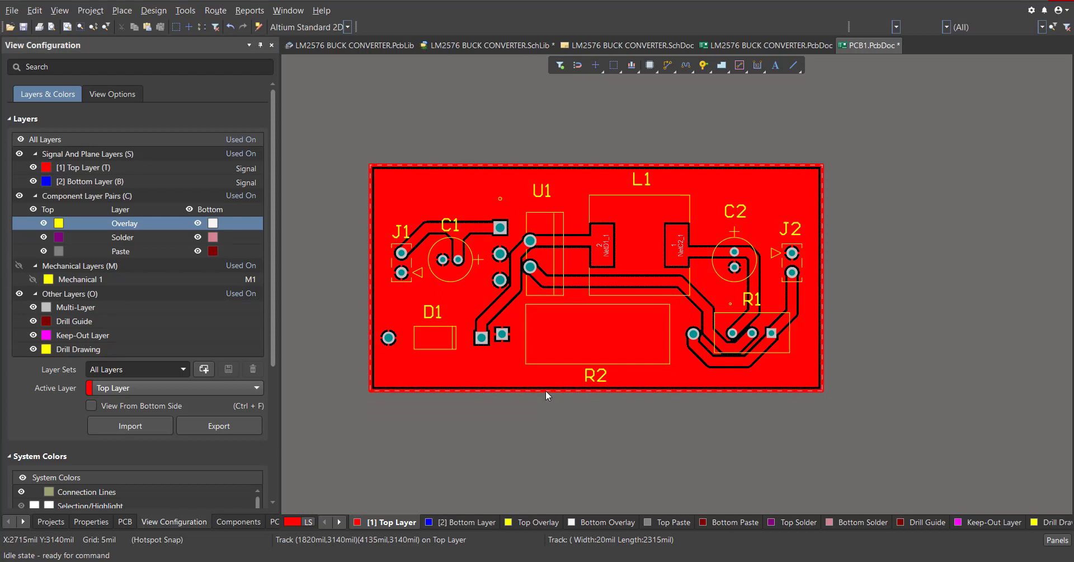
Step: Inspect the finished board in the 3D view and compare it with the 2D layout
{"action": "key", "text": "3"}
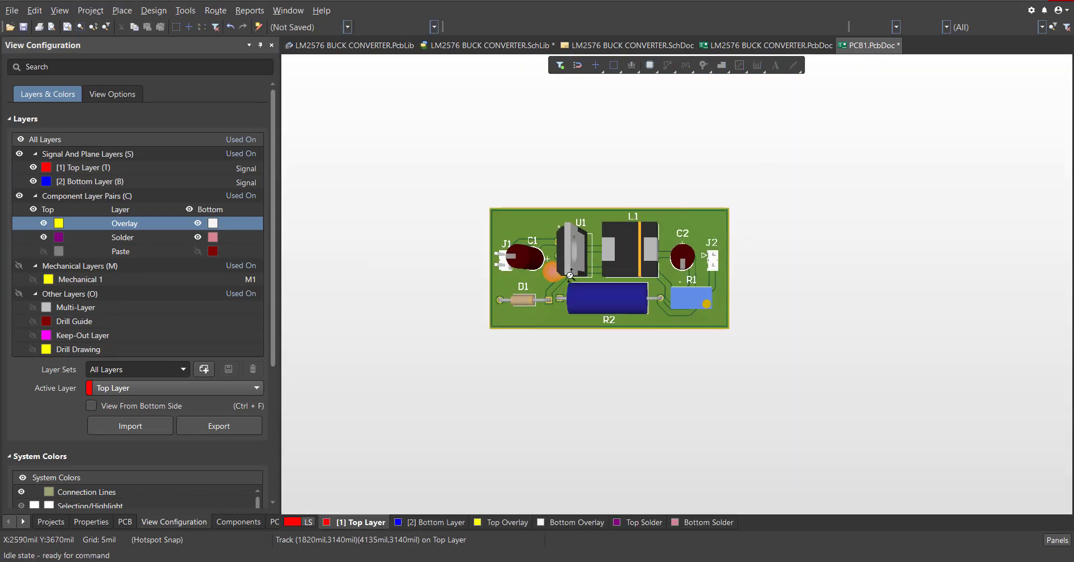
{"action": "scroll", "coordinate": [570, 275], "scroll_direction": "up", "scroll_amount": 6, "text": "ctrl"}
{"action": "right_click_drag", "start_coordinate": [584, 298], "coordinate": [586, 322]}
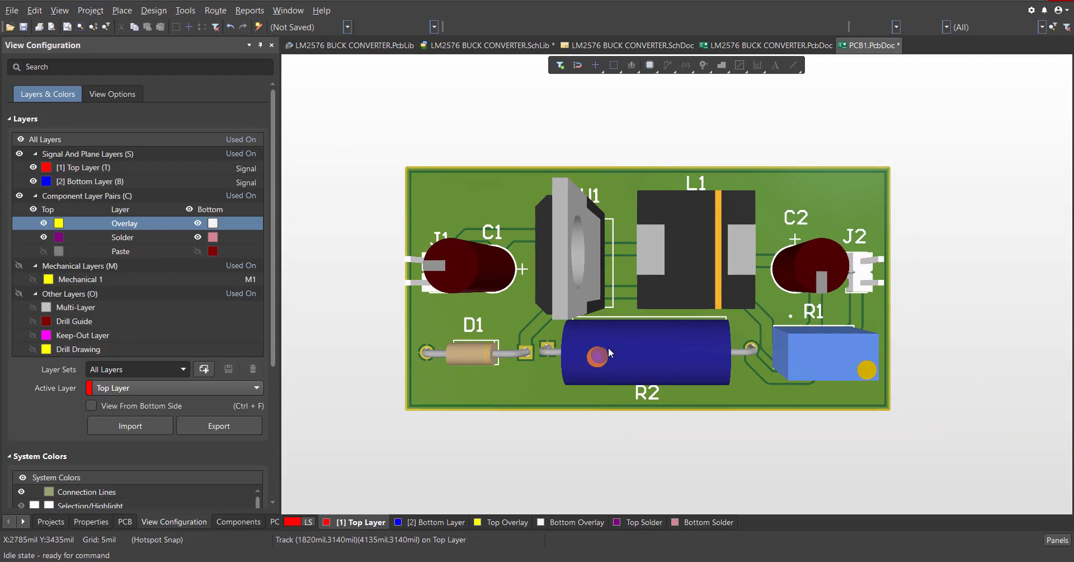
{"action": "key", "text": "2"}
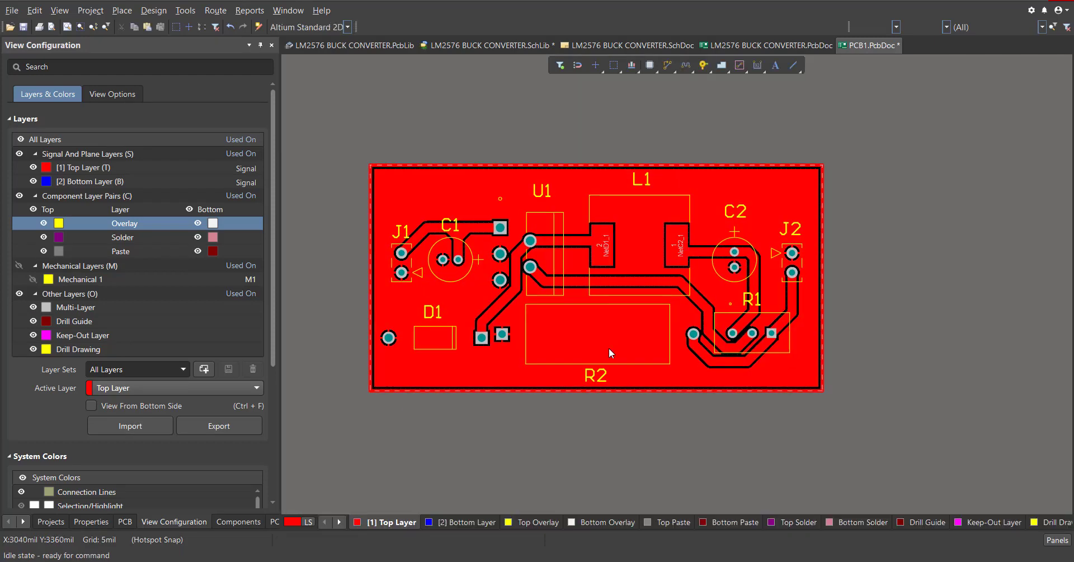
{"action": "key", "text": "3"}
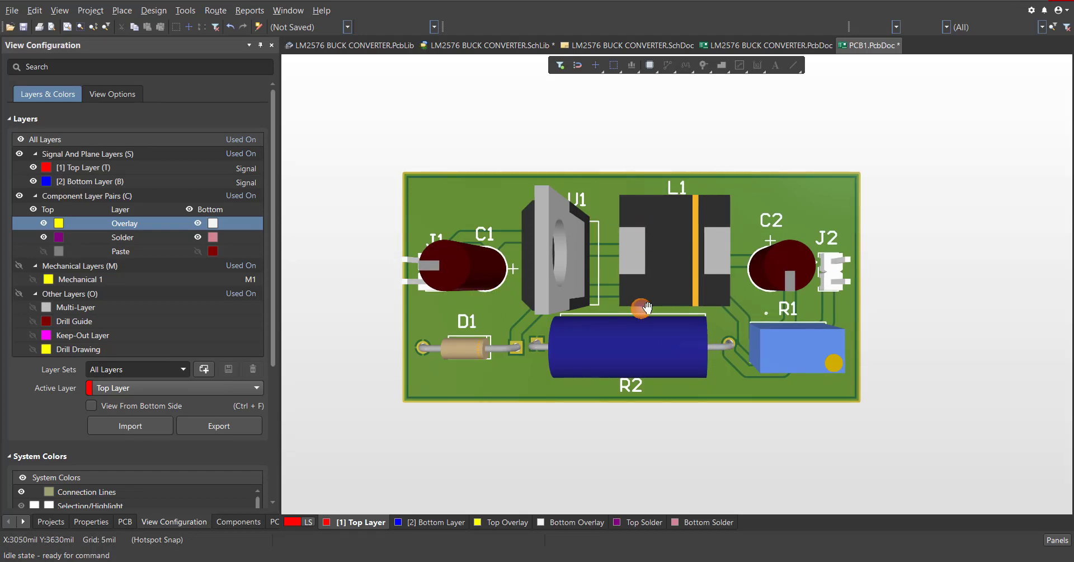
{"action": "right_click_drag", "start_coordinate": [646, 303], "coordinate": [650, 293]}
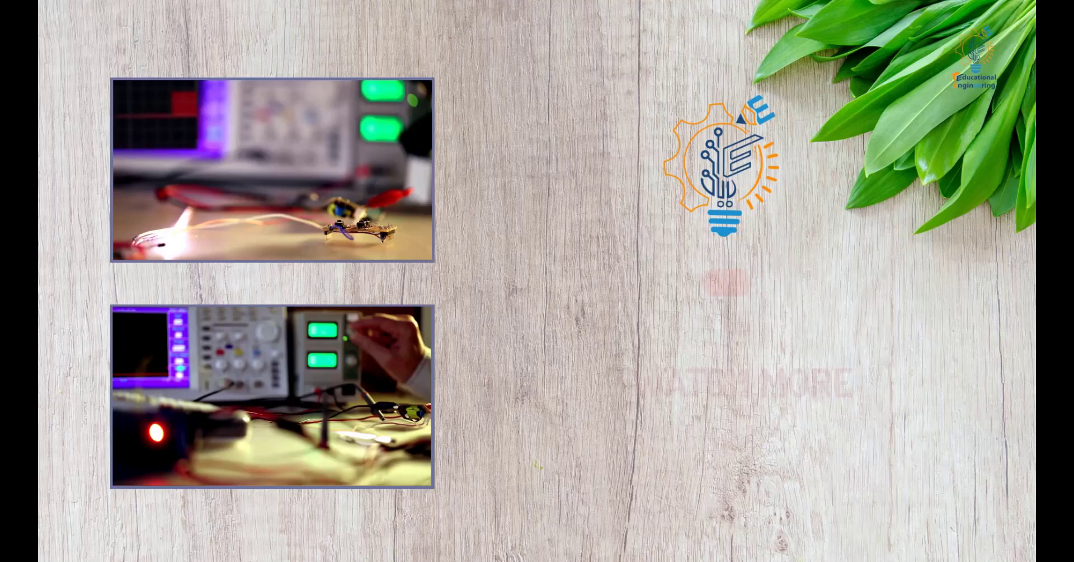